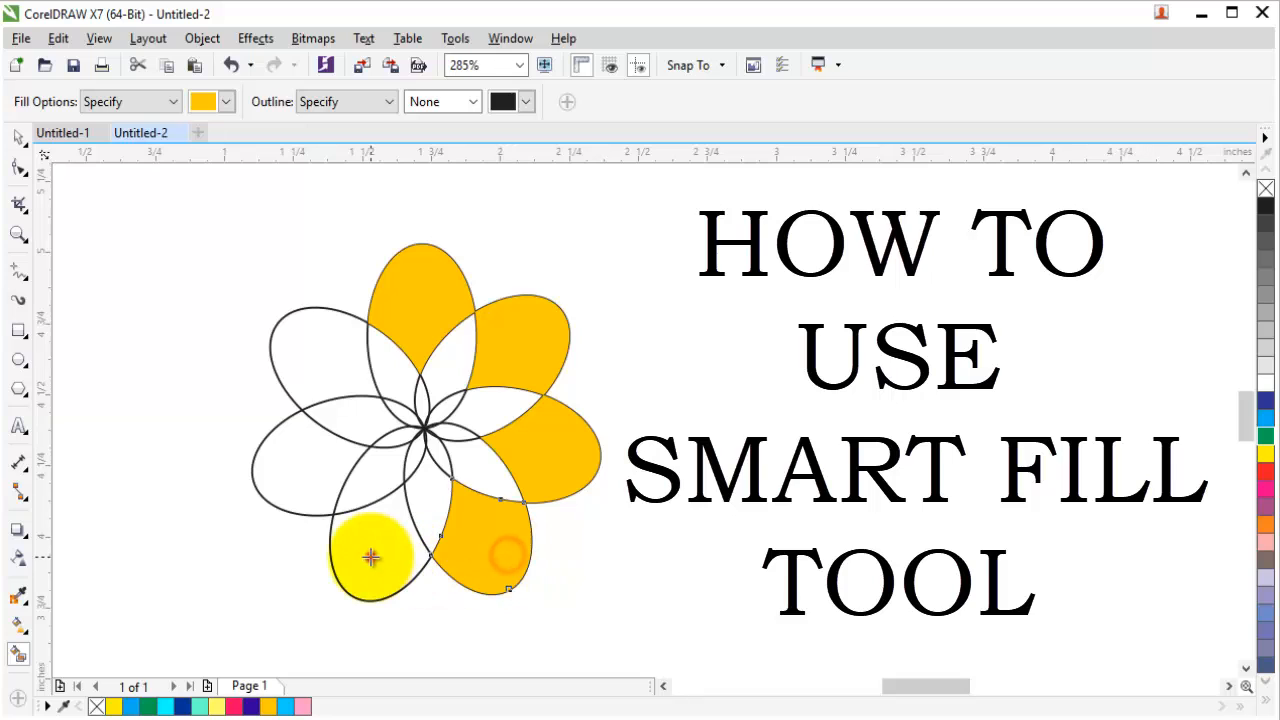
Step: Fill the three remaining outer petals of the flower with amber using Smart Fill
left_click(366, 551)
left_click(308, 490)
left_click(329, 374)
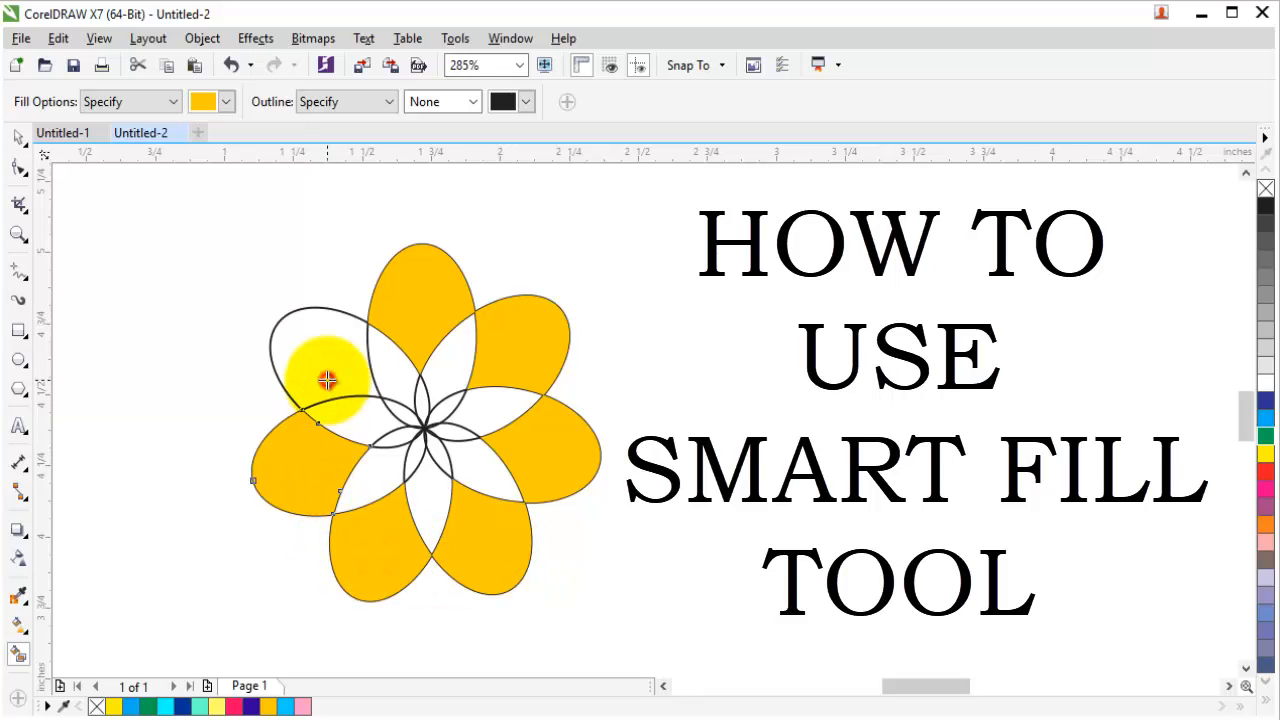
Step: Set the Smart Fill colour to violet and fill the seven overlap areas between neighbouring petals
left_click(227, 102)
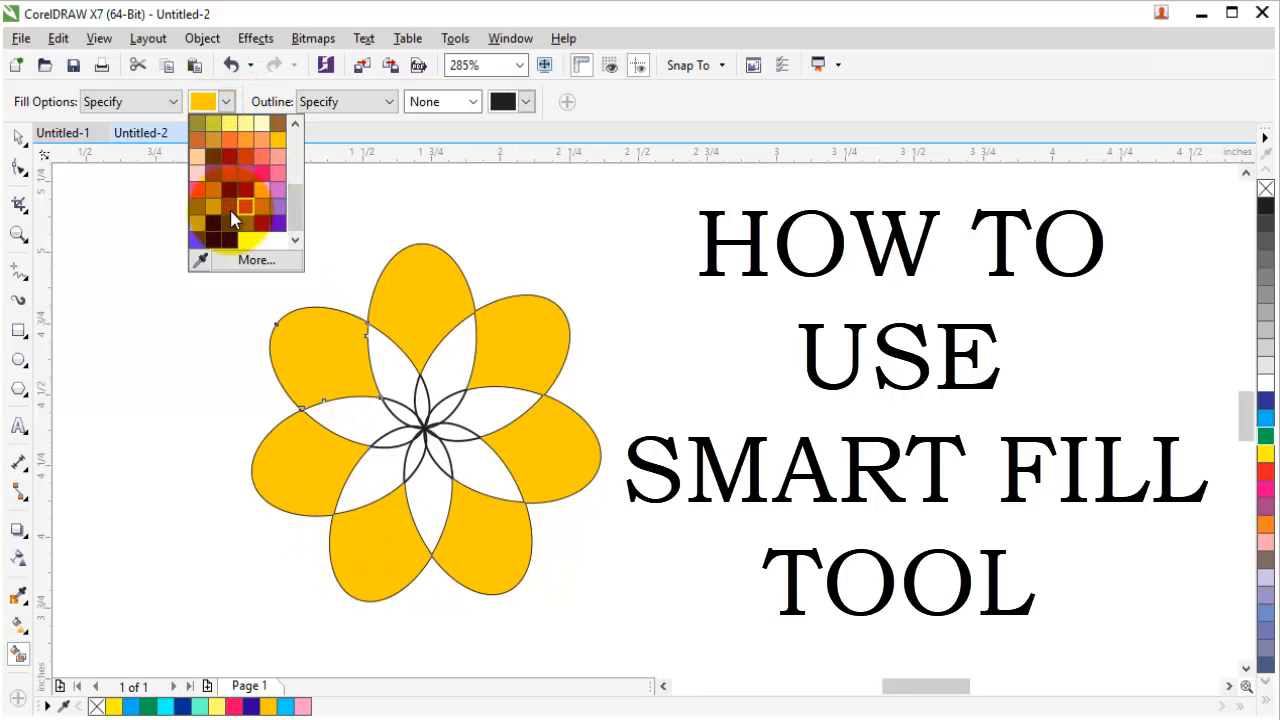
left_click(201, 244)
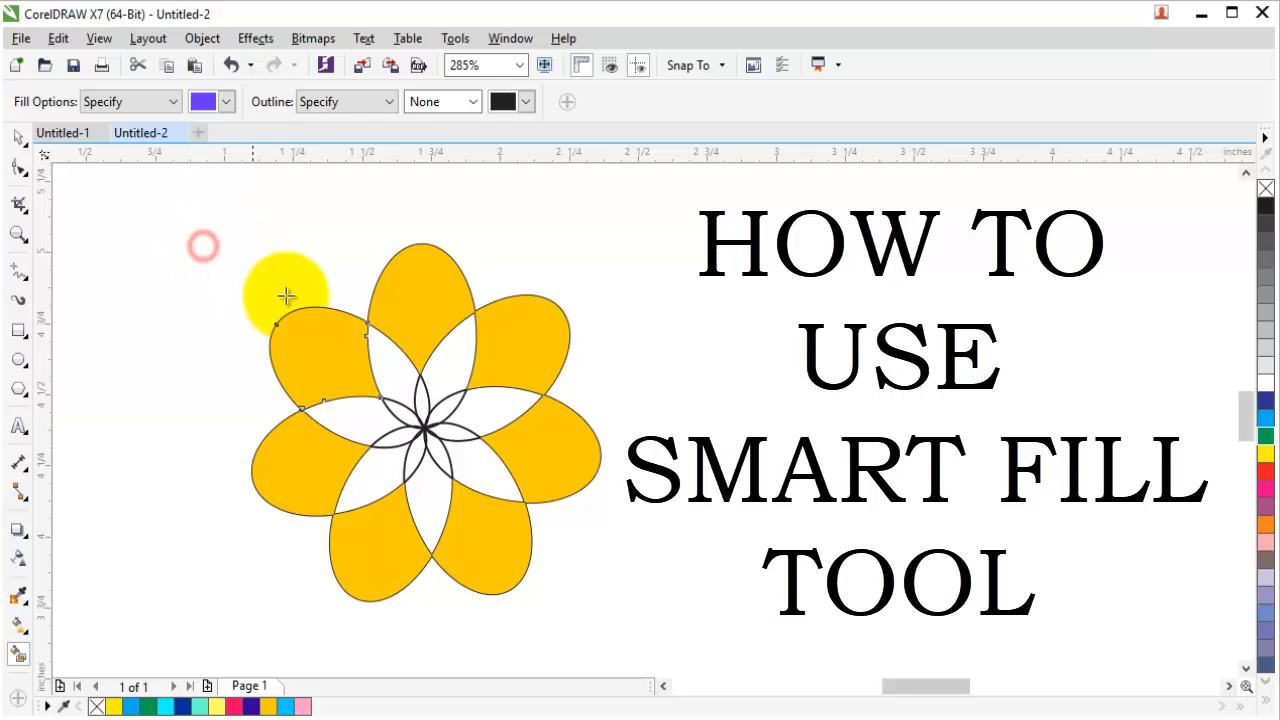
left_click(371, 420)
left_click(391, 379)
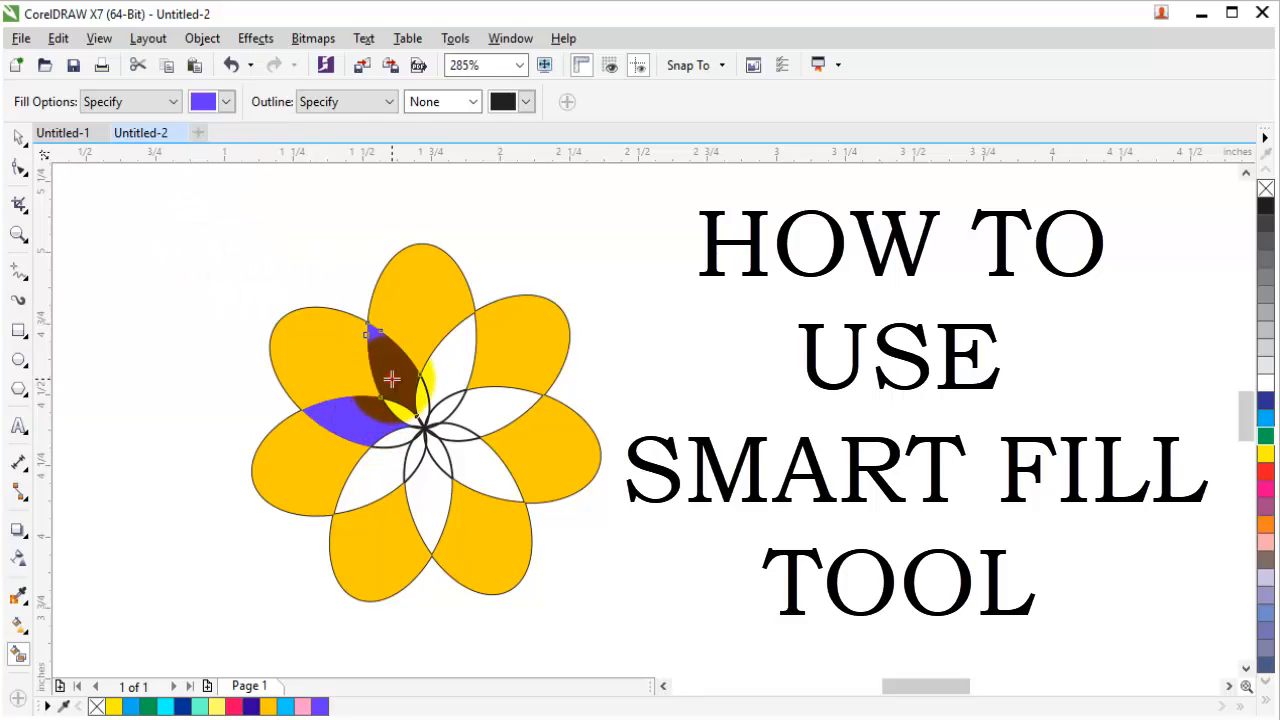
left_click(452, 360)
left_click(490, 410)
left_click(475, 480)
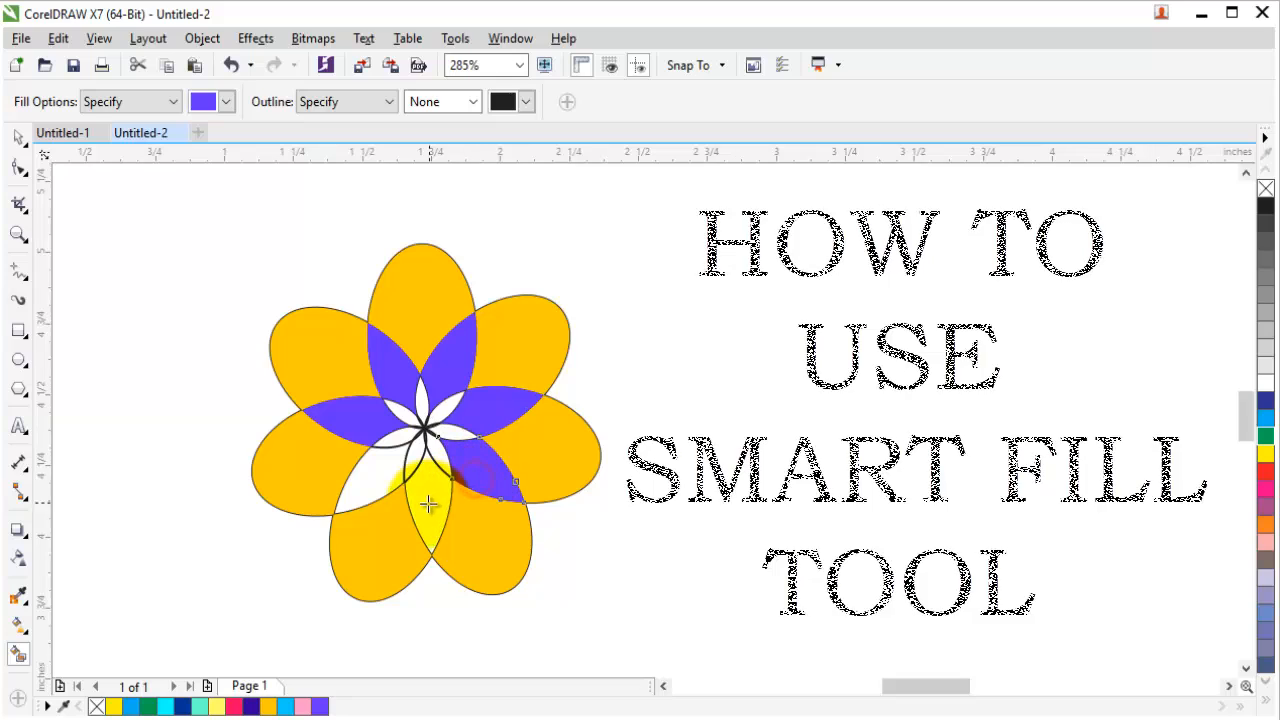
left_click(428, 500)
left_click(370, 487)
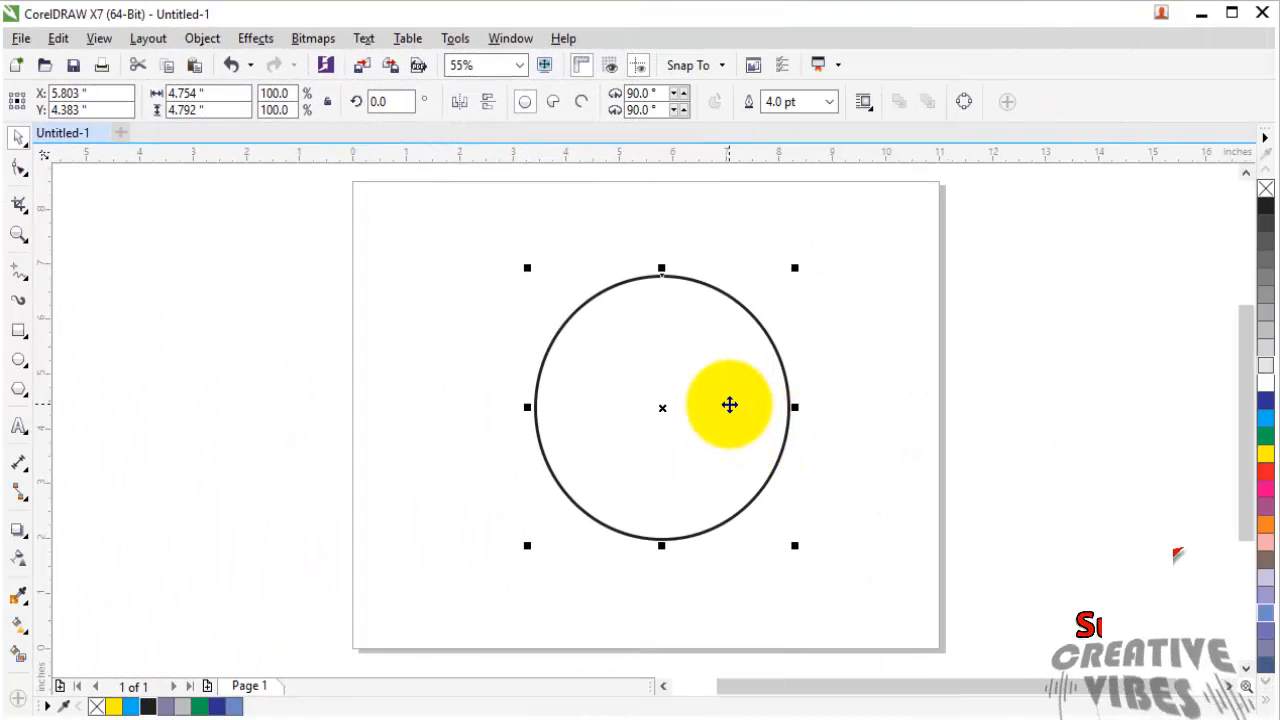
Step: Select the large circle on the page and fill it with yellow
left_click(728, 405)
left_click(724, 407)
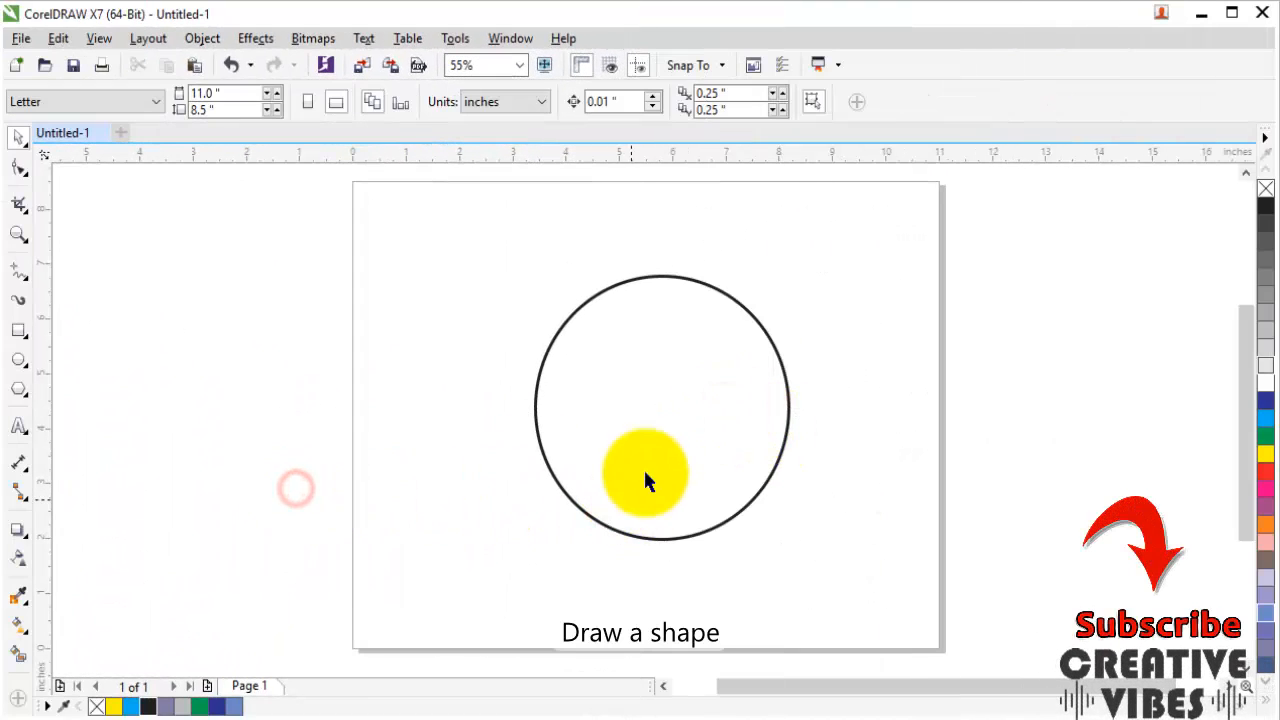
mouse_move(658, 409)
left_mouse_down()
mouse_move(632, 418)
mouse_move(657, 417)
left_mouse_up()
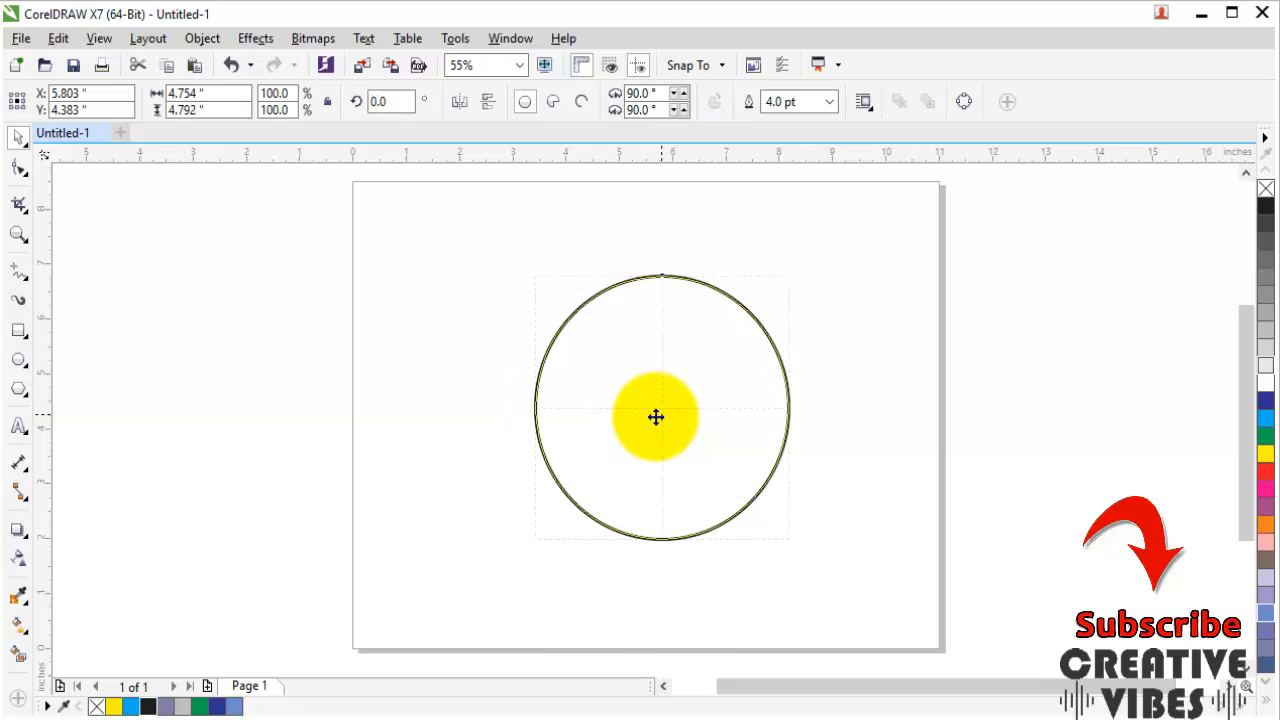
left_click(1265, 453)
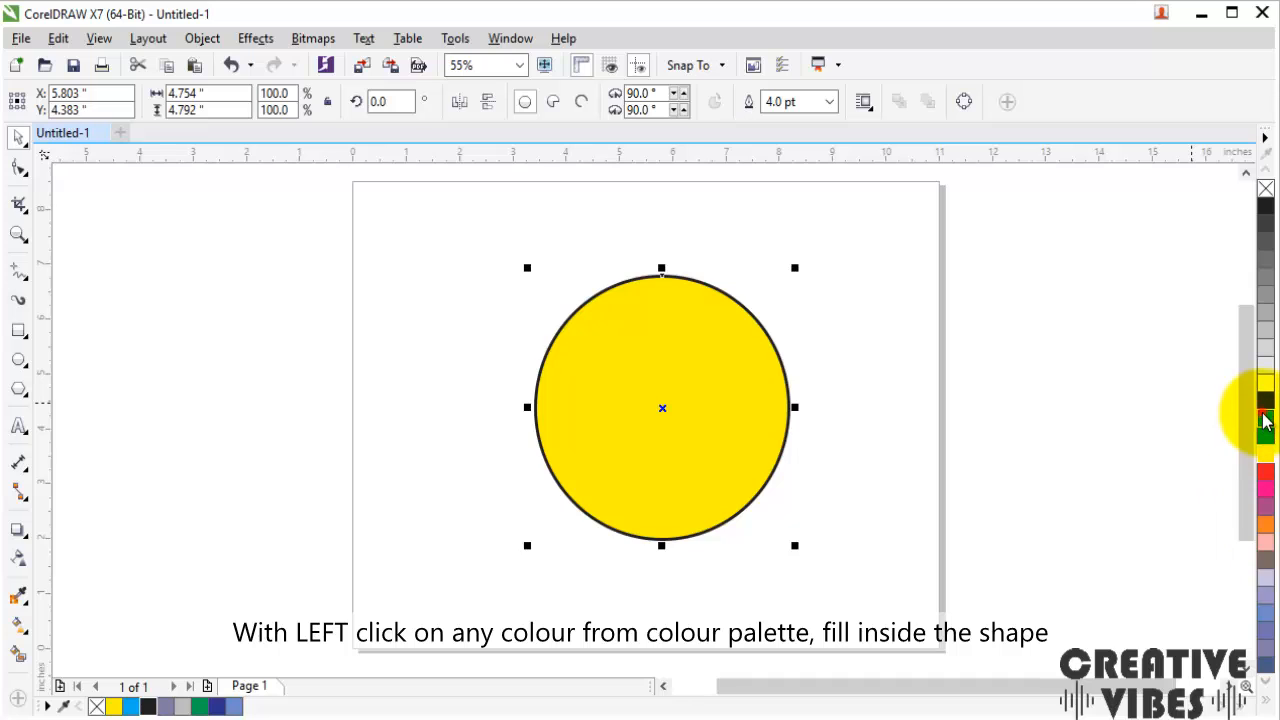
left_click(1265, 422)
left_click(1266, 454)
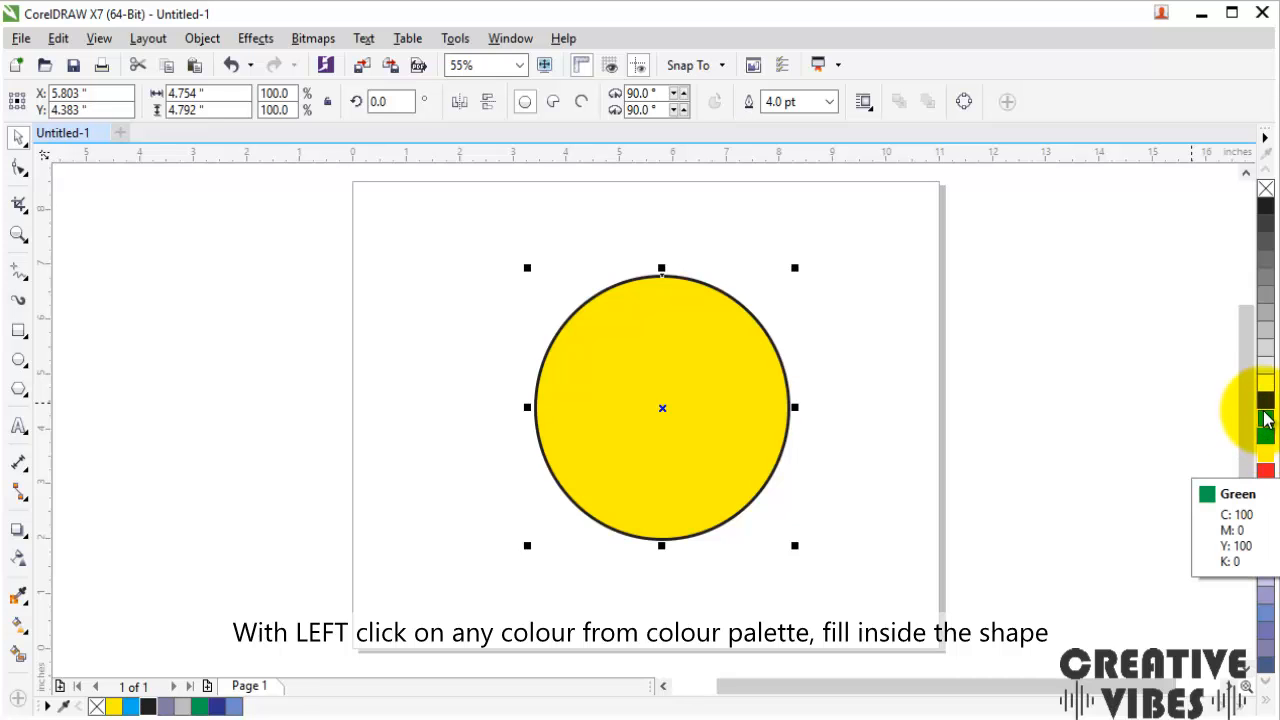
Step: Try cyan and magenta as the circle's outline colour, ending on cyan
right_click(1266, 425)
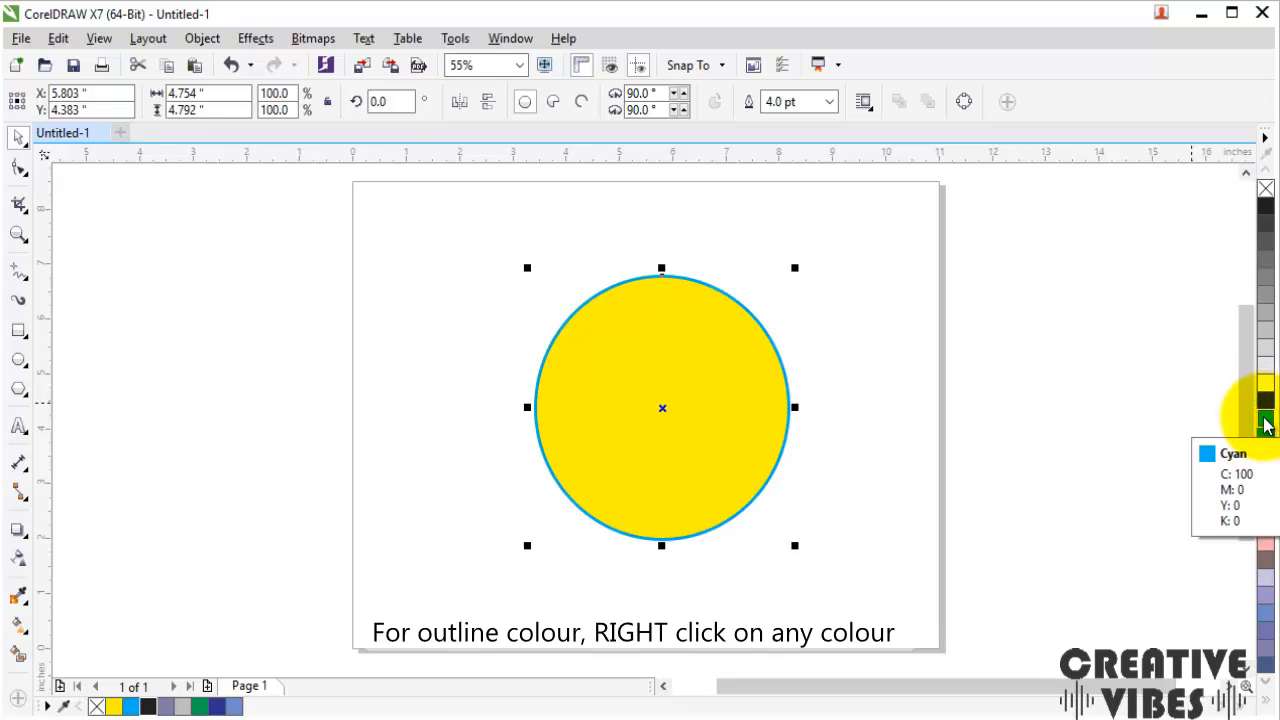
right_click(1266, 400)
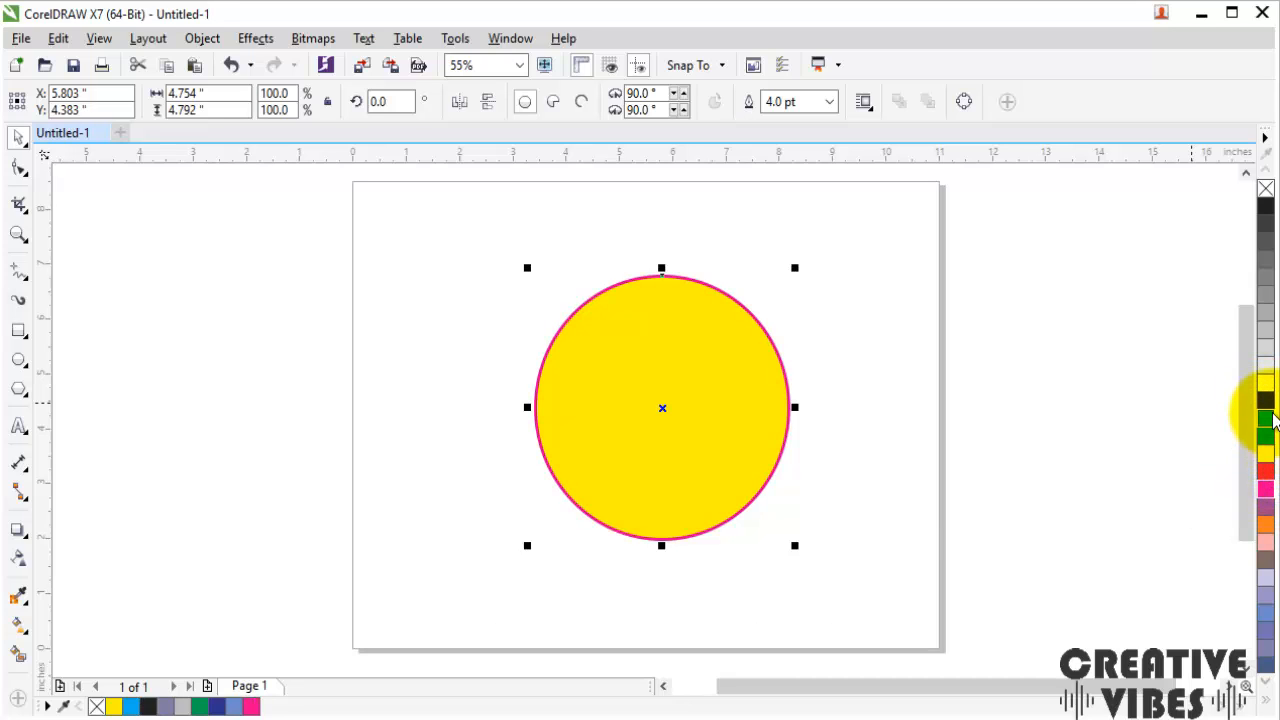
right_click(1267, 418)
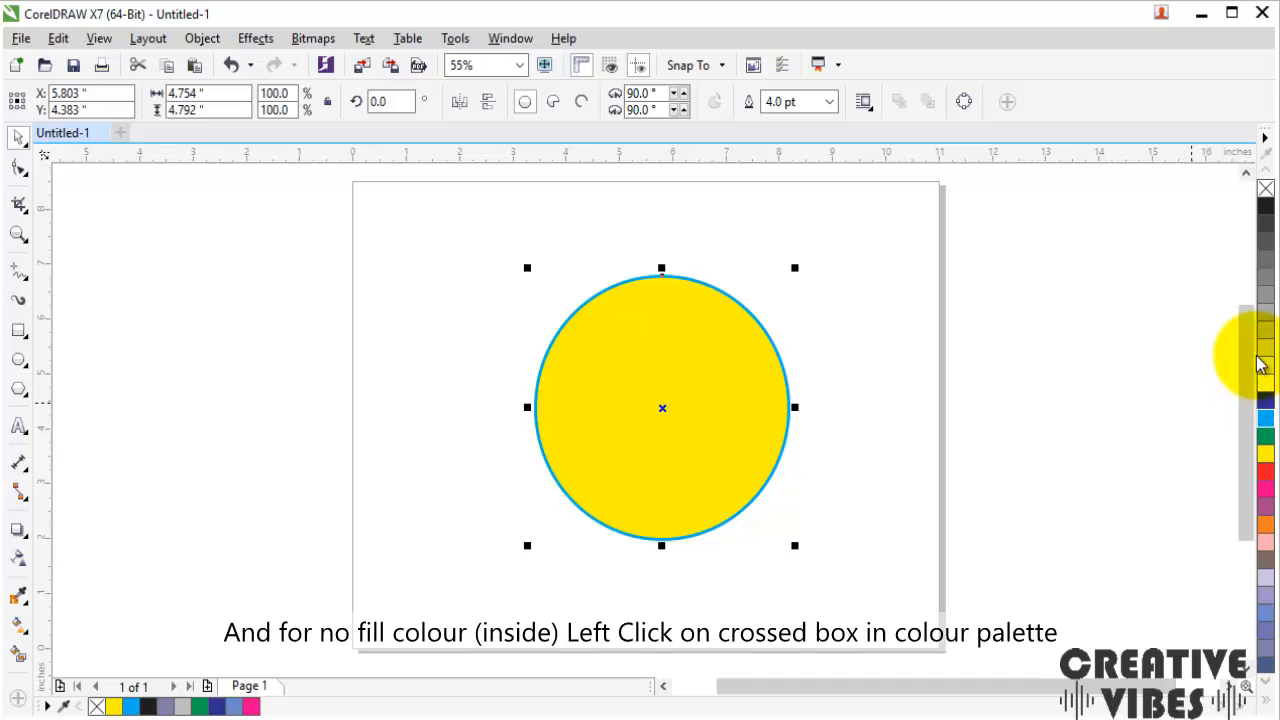
Step: Remove the circle's fill and outline colours, and give it a black outline
left_click(1266, 188)
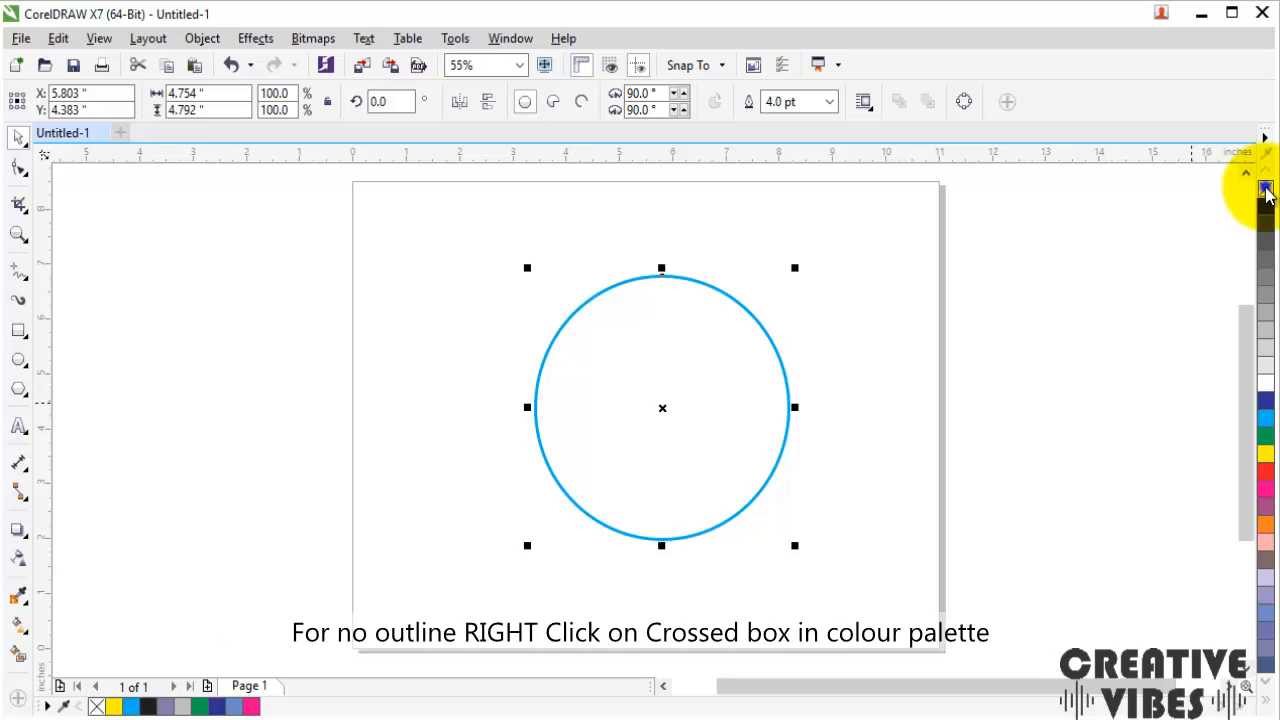
right_click(1266, 190)
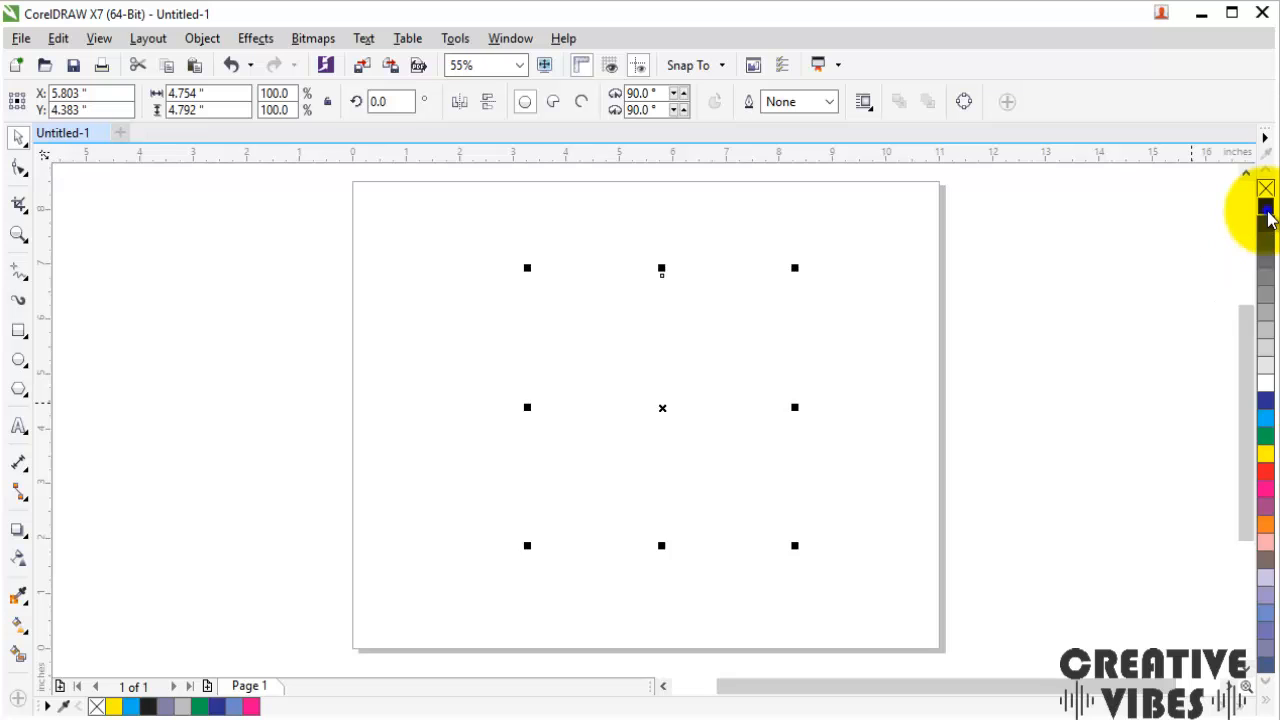
right_click(1266, 208)
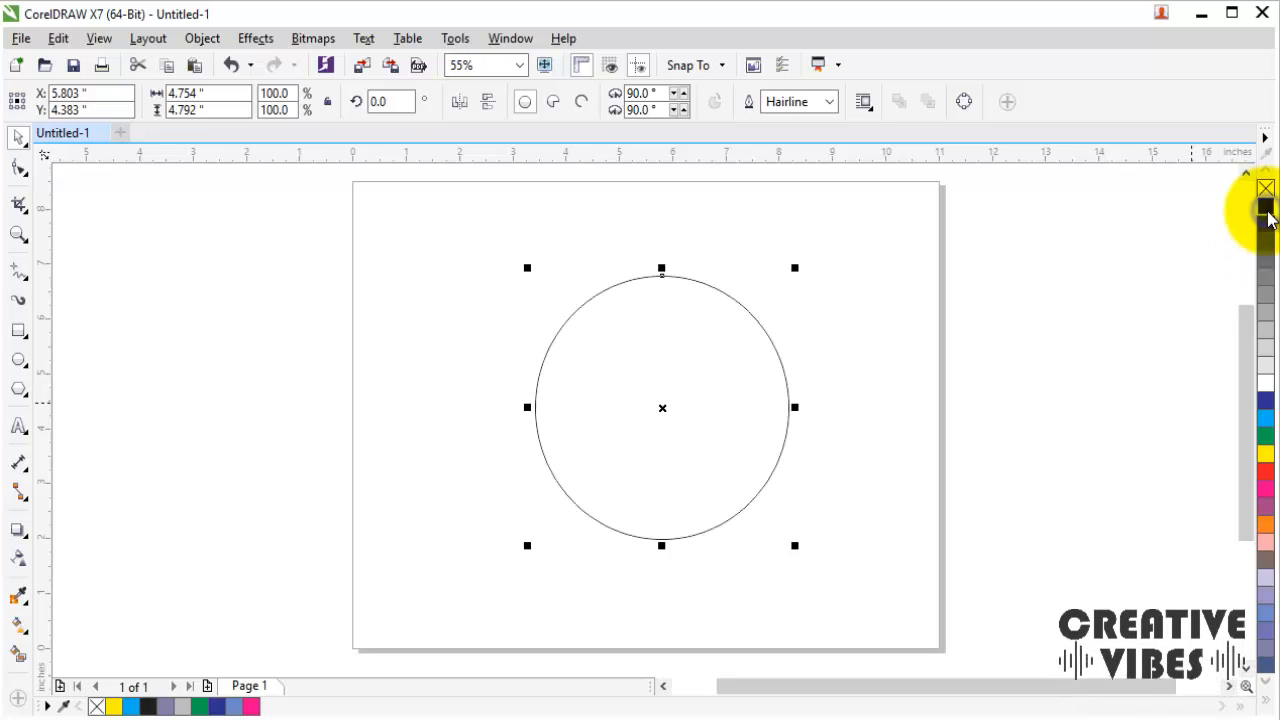
Step: Fill the circle with yellow and try other colours from the document palette, including dark blue, ending on magenta
left_click(1266, 453)
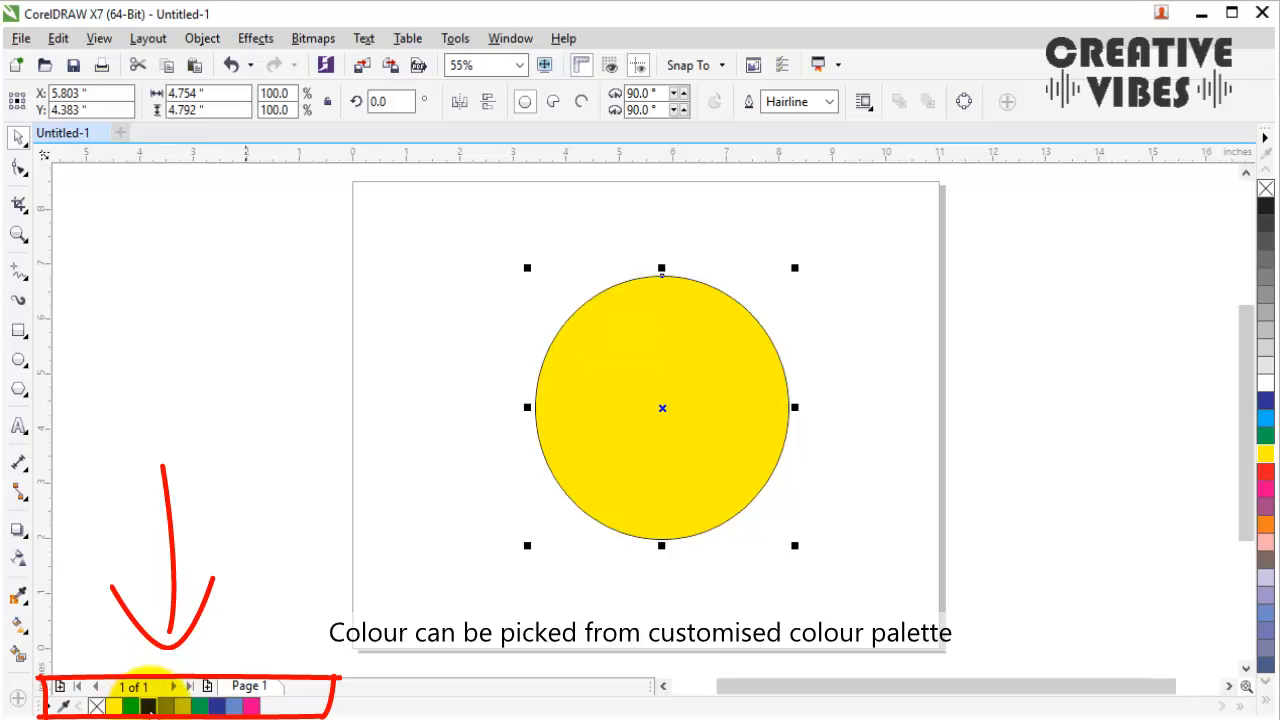
left_click(166, 706)
left_click(218, 707)
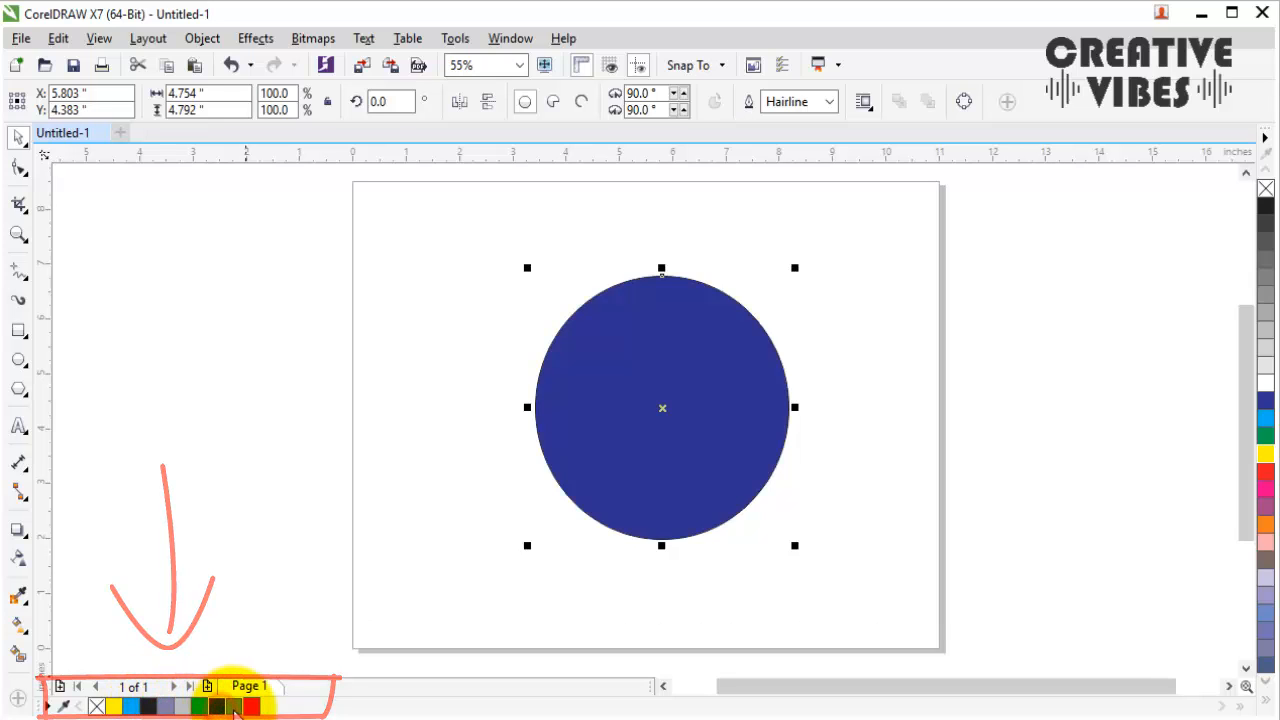
left_click(234, 707)
left_click(255, 707)
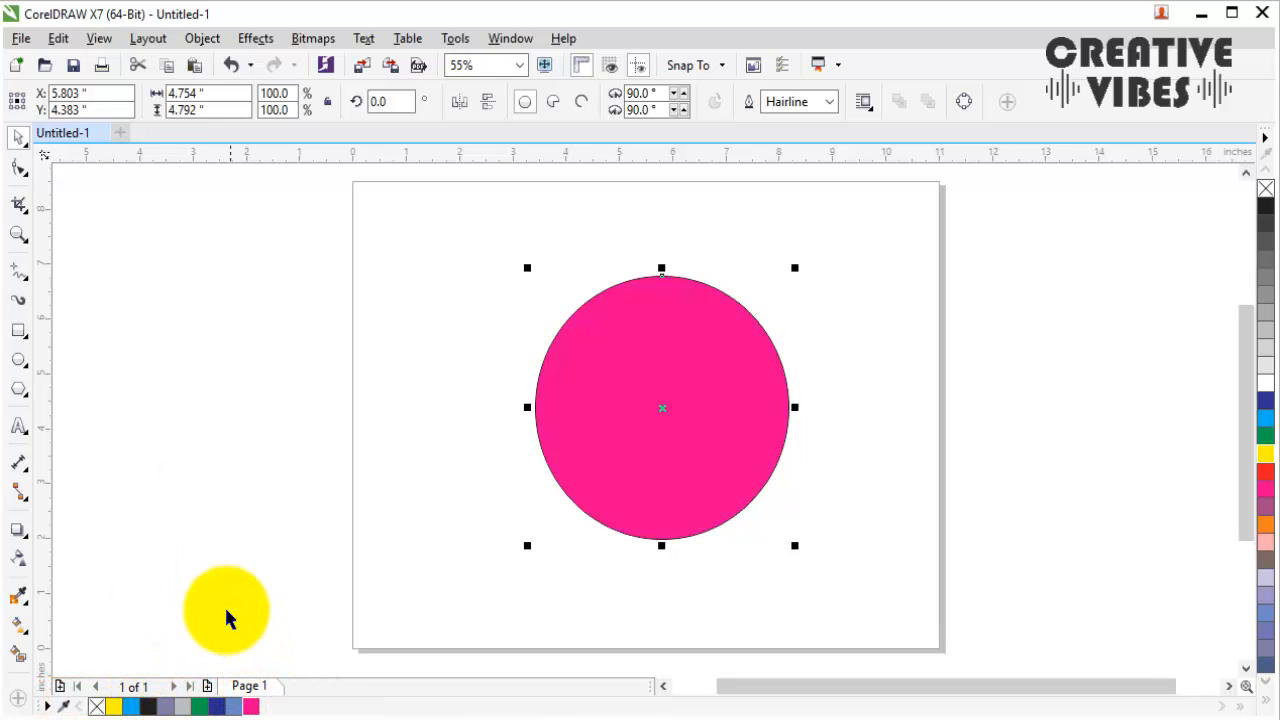
Step: Delete the magenta circle from the page
left_click(652, 416)
left_click(652, 416)
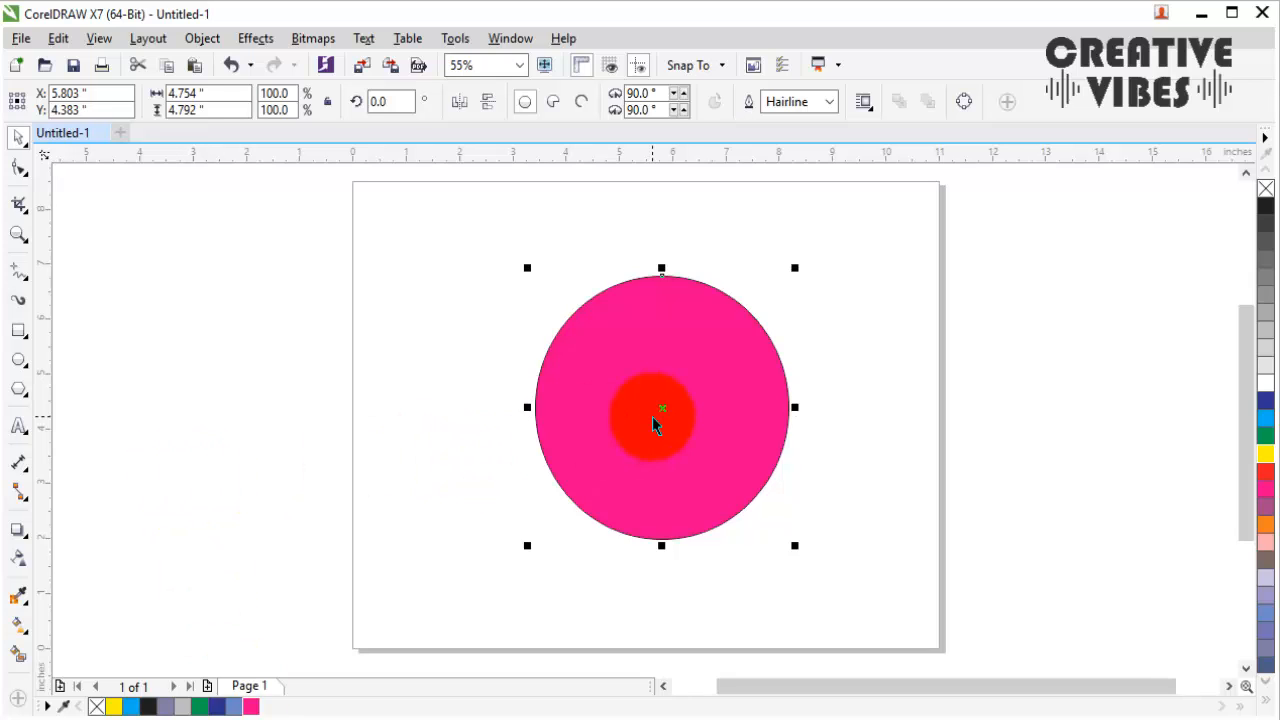
key("Delete")
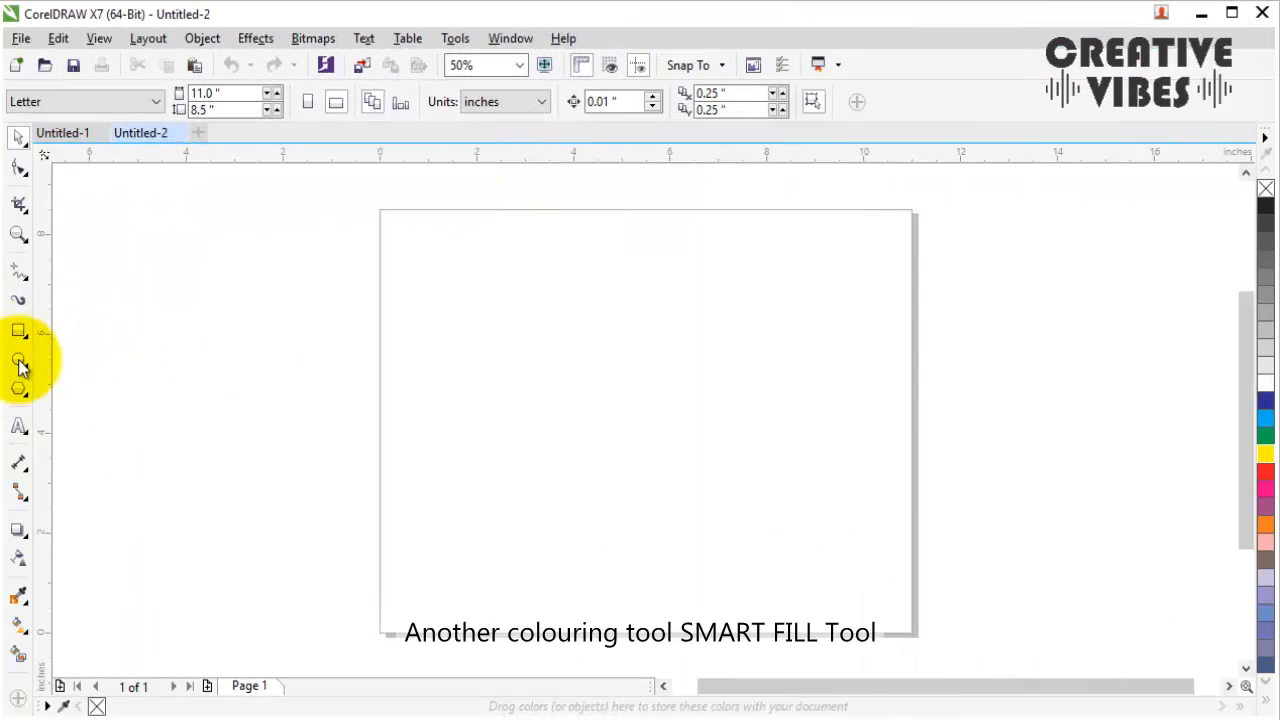
Step: Draw three overlapping circles on the blank page, about 3.9, 4.1 and 3.8 inches across, with the first in the middle
left_click(18, 360)
left_click_drag(521, 307, 706, 503)
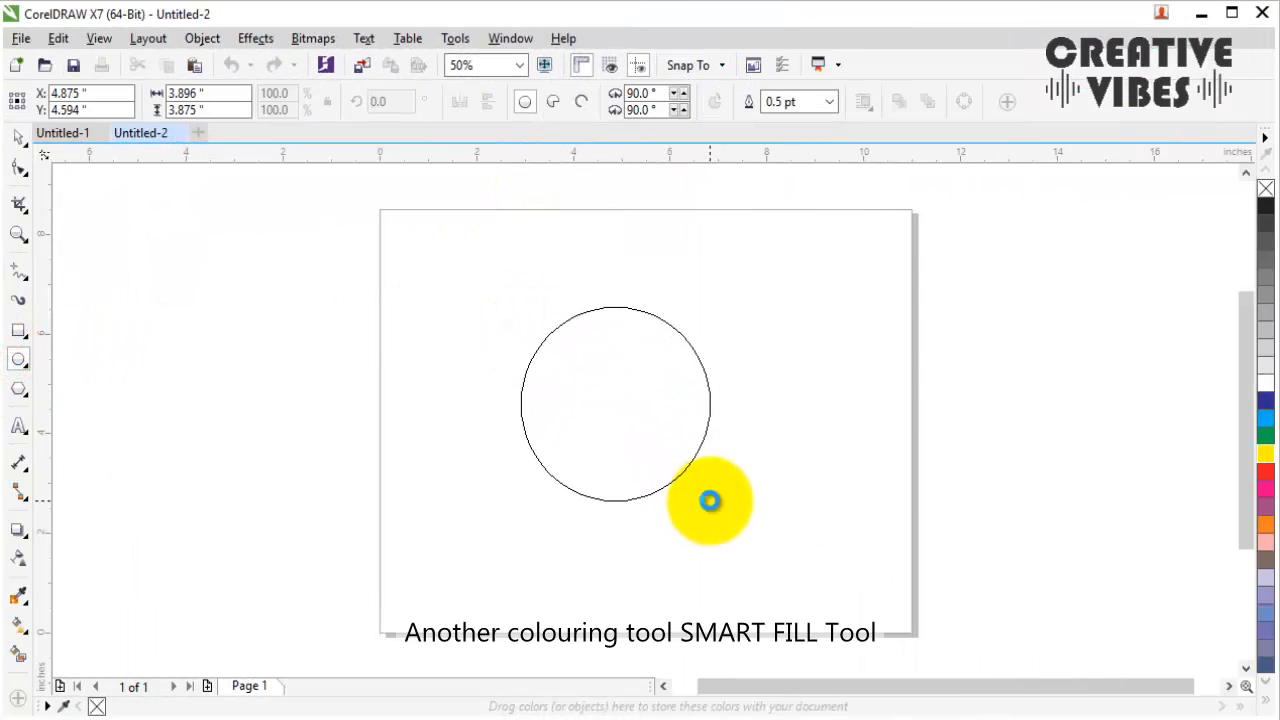
left_click_drag(839, 327, 637, 533)
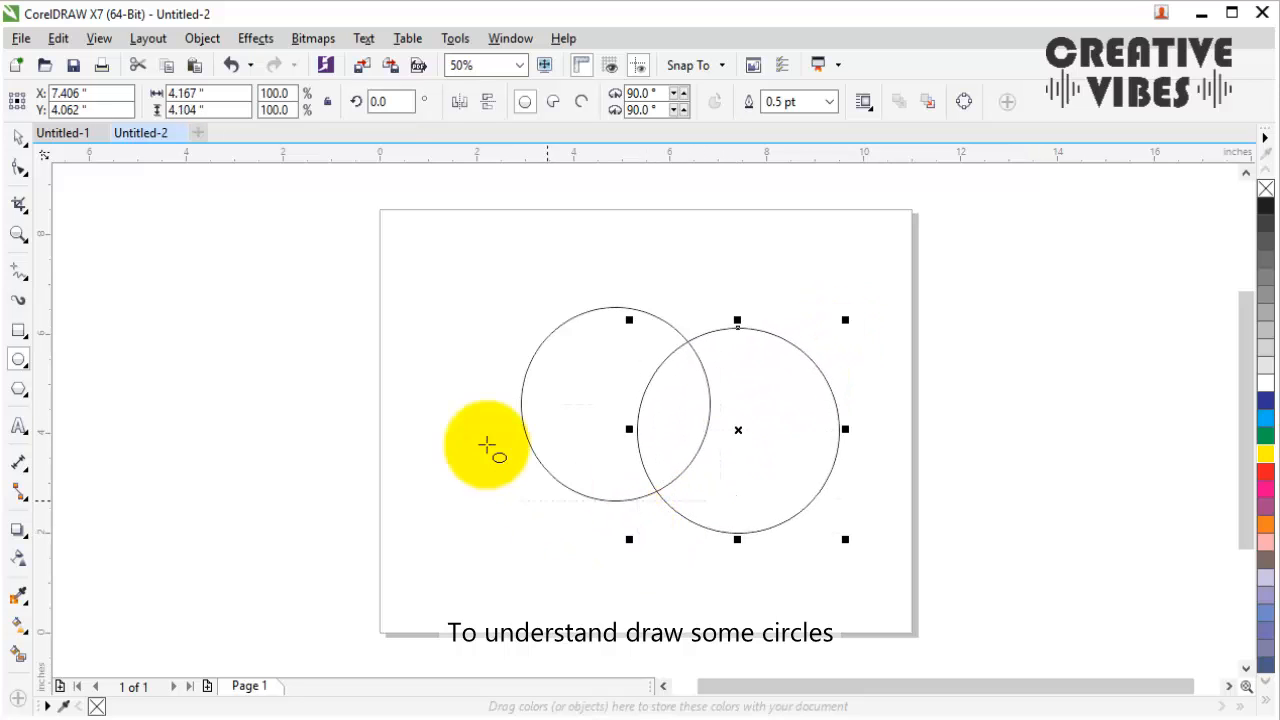
left_click_drag(445, 404, 641, 593)
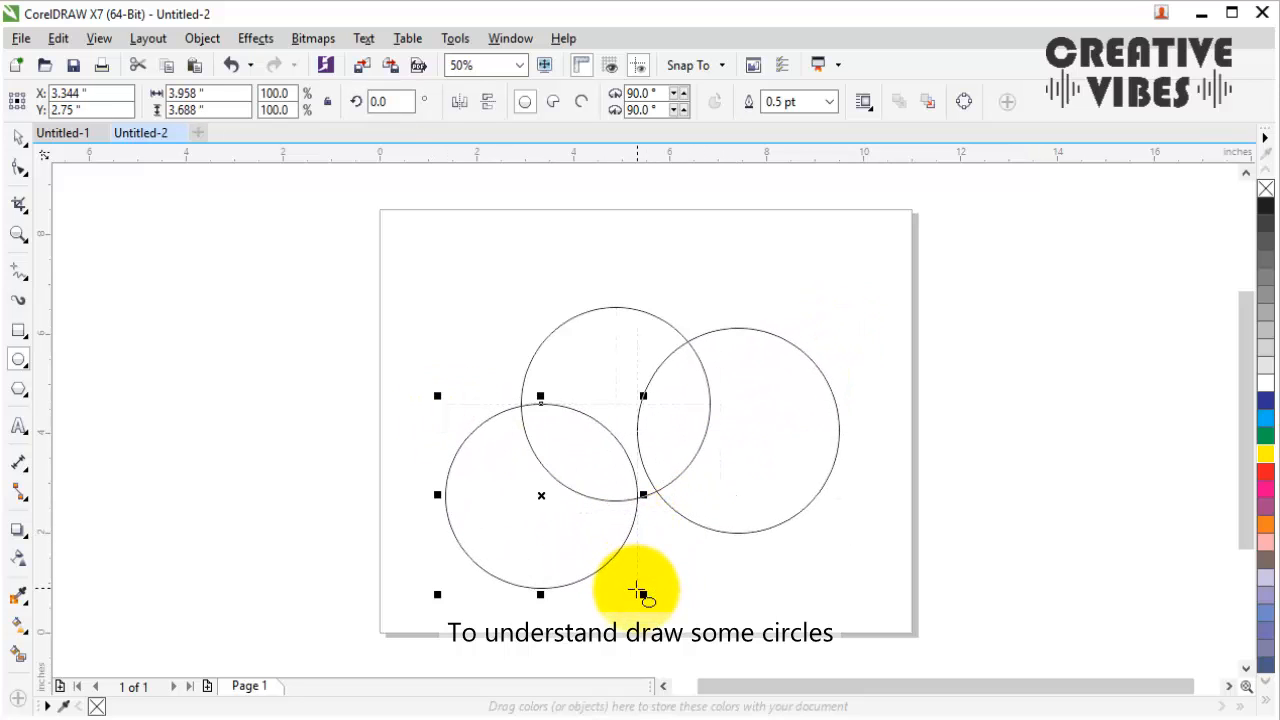
Step: Fill the lower-left circle with yellow, the middle circle with cyan and the right circle with green
left_click(20, 142)
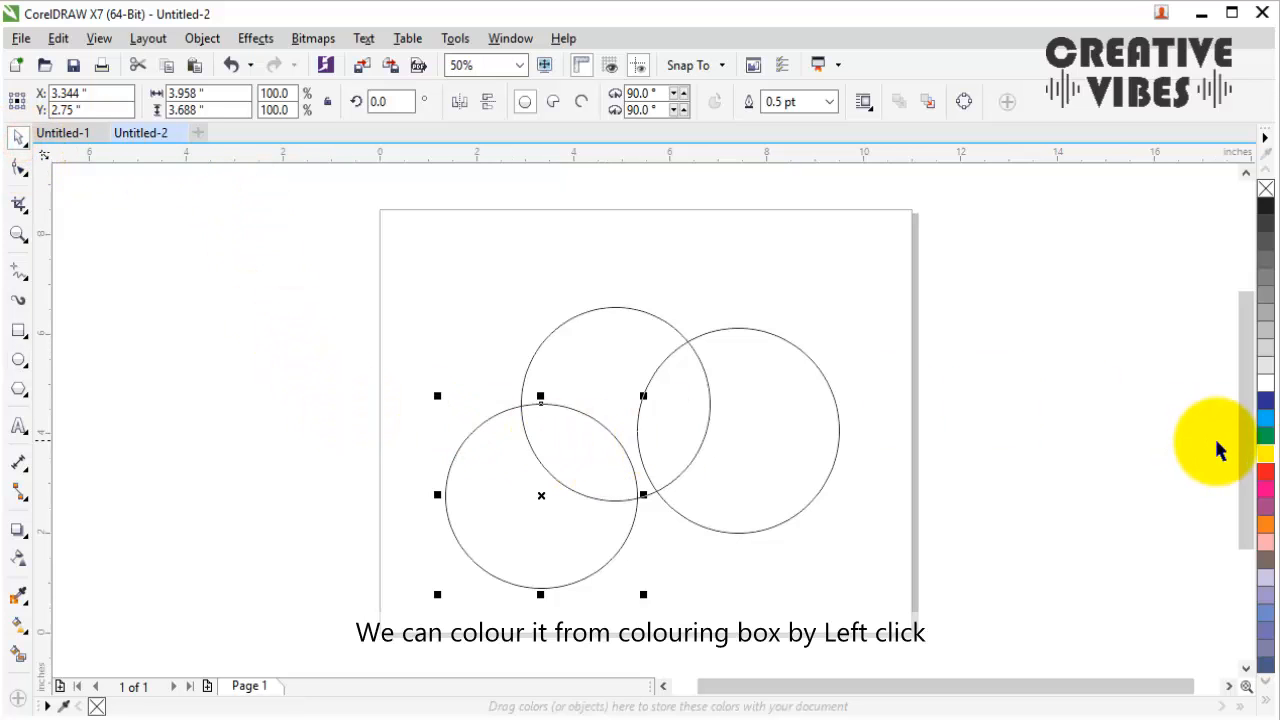
left_click(1266, 453)
left_click(627, 338)
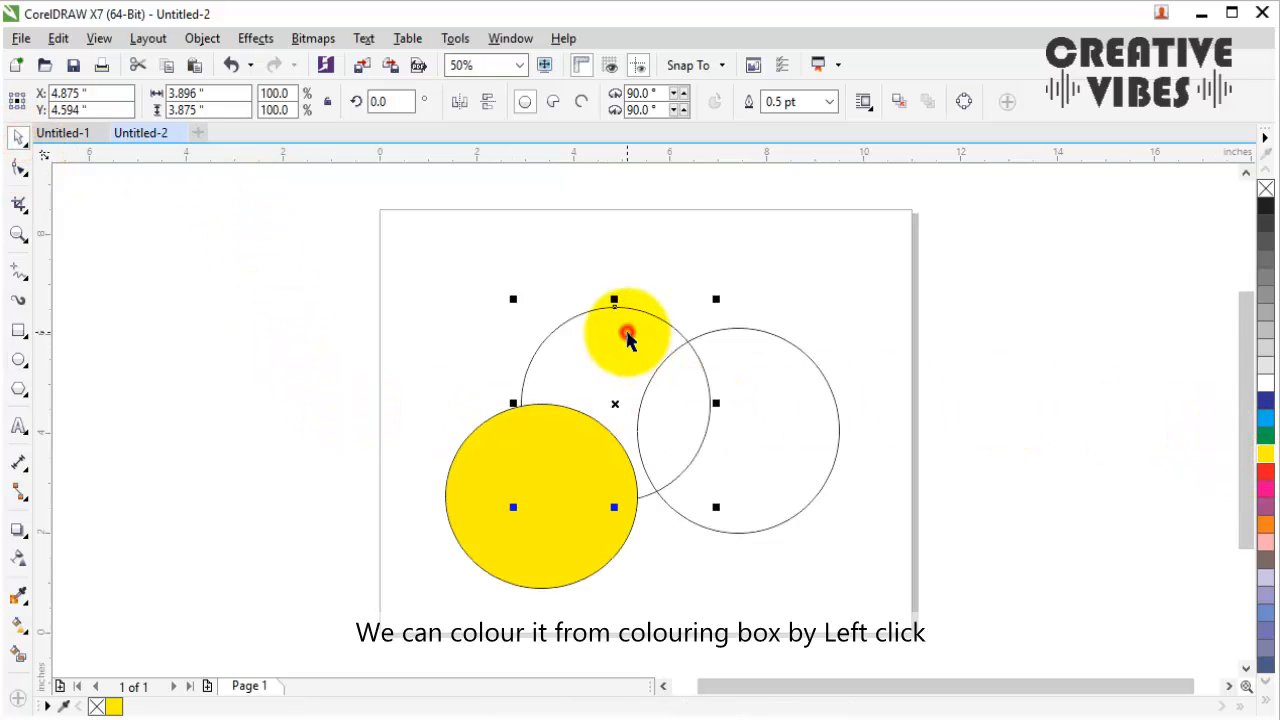
left_click(1266, 418)
left_click(803, 450)
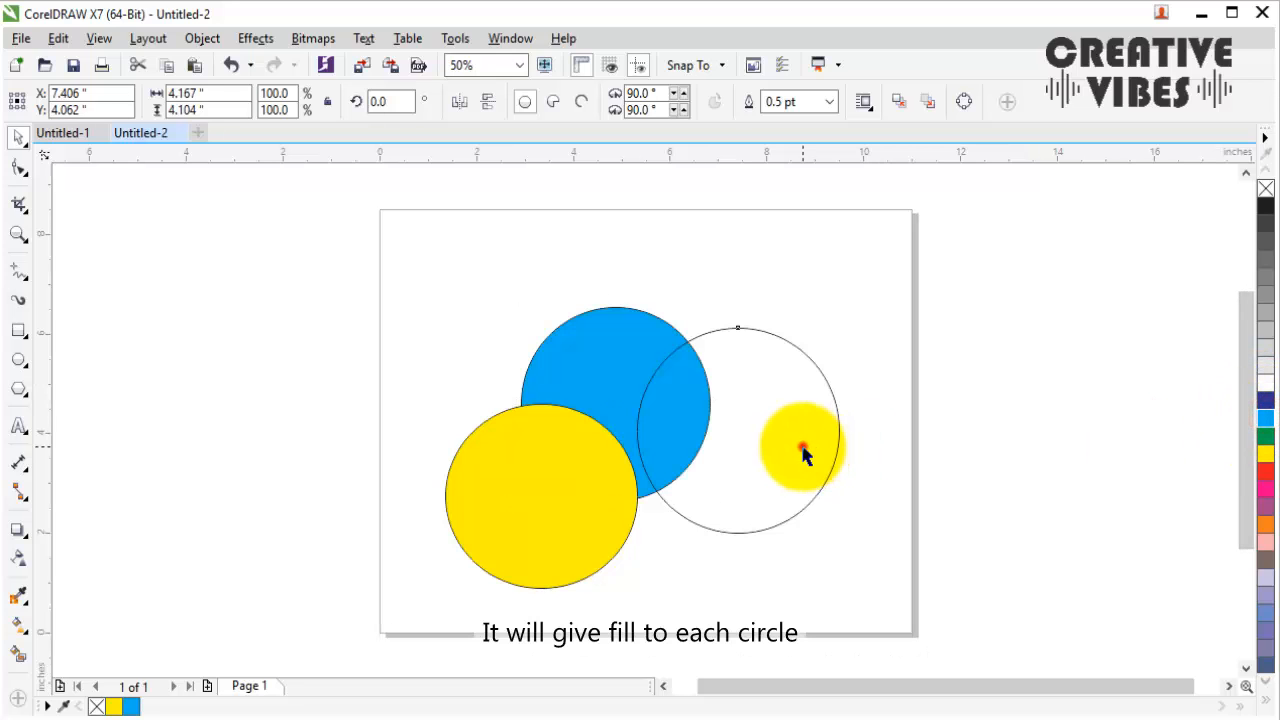
left_click(1266, 440)
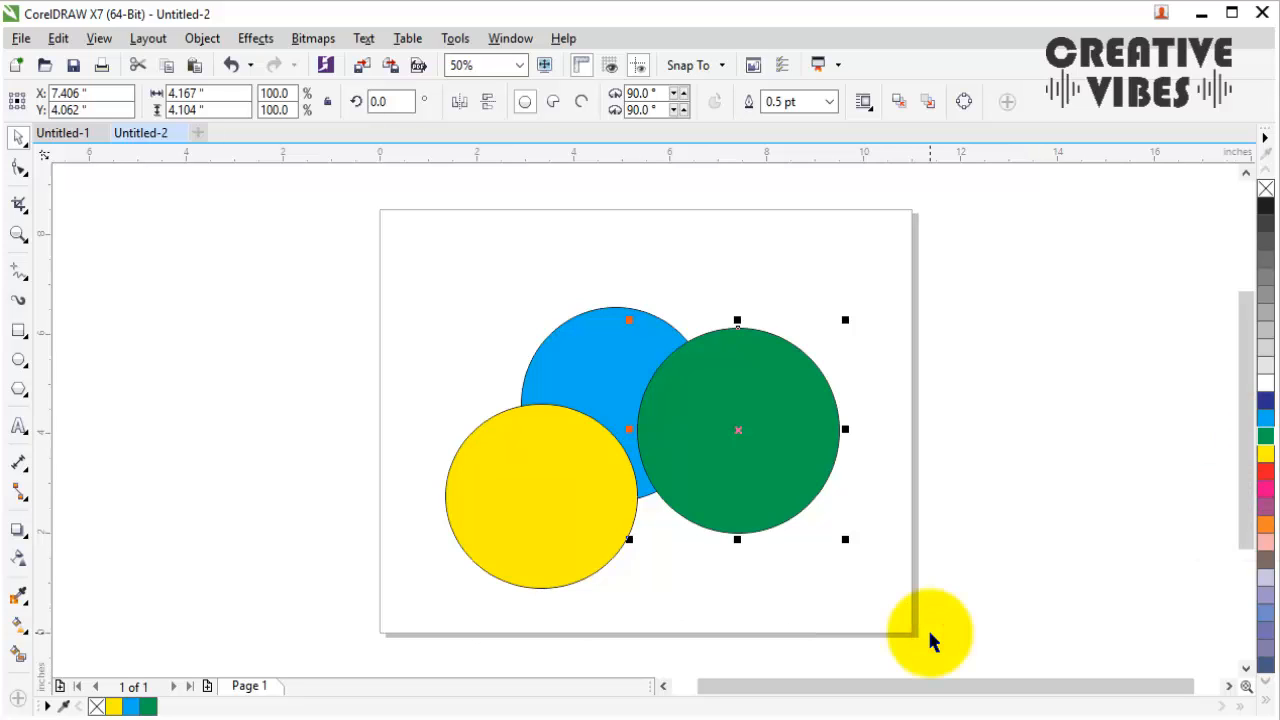
Step: Undo the colour fills of the three circles
key("ctrl+z")
key("ctrl+z")
key("ctrl+z")
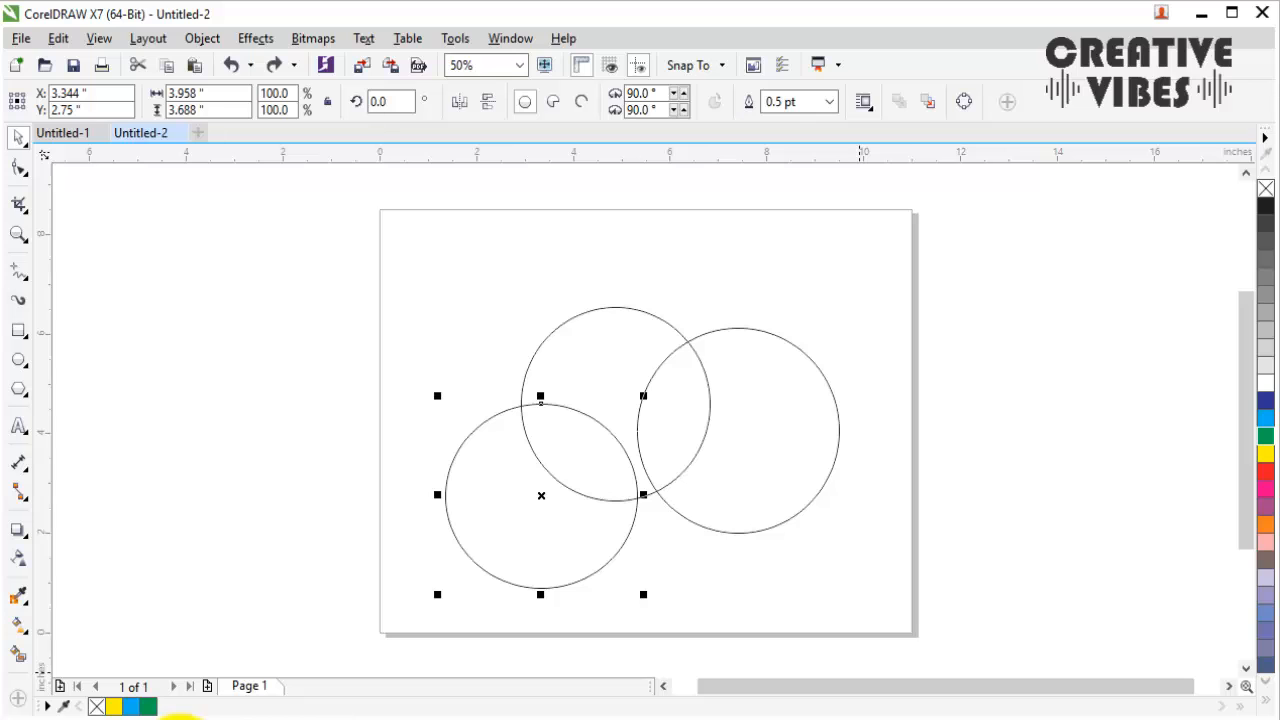
Step: Activate the Smart Fill tool with nothing selected, try the Use Default and No Fill options, and set the fill option to Specify
left_click(220, 555)
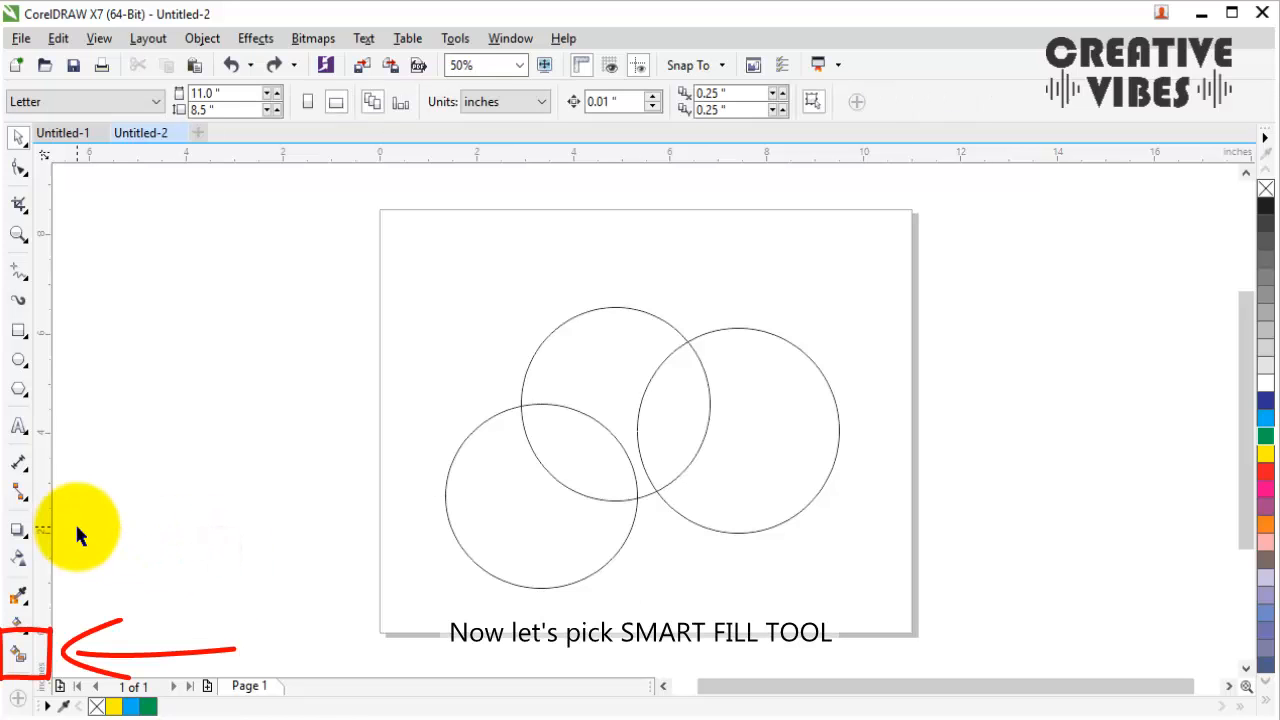
left_click(17, 662)
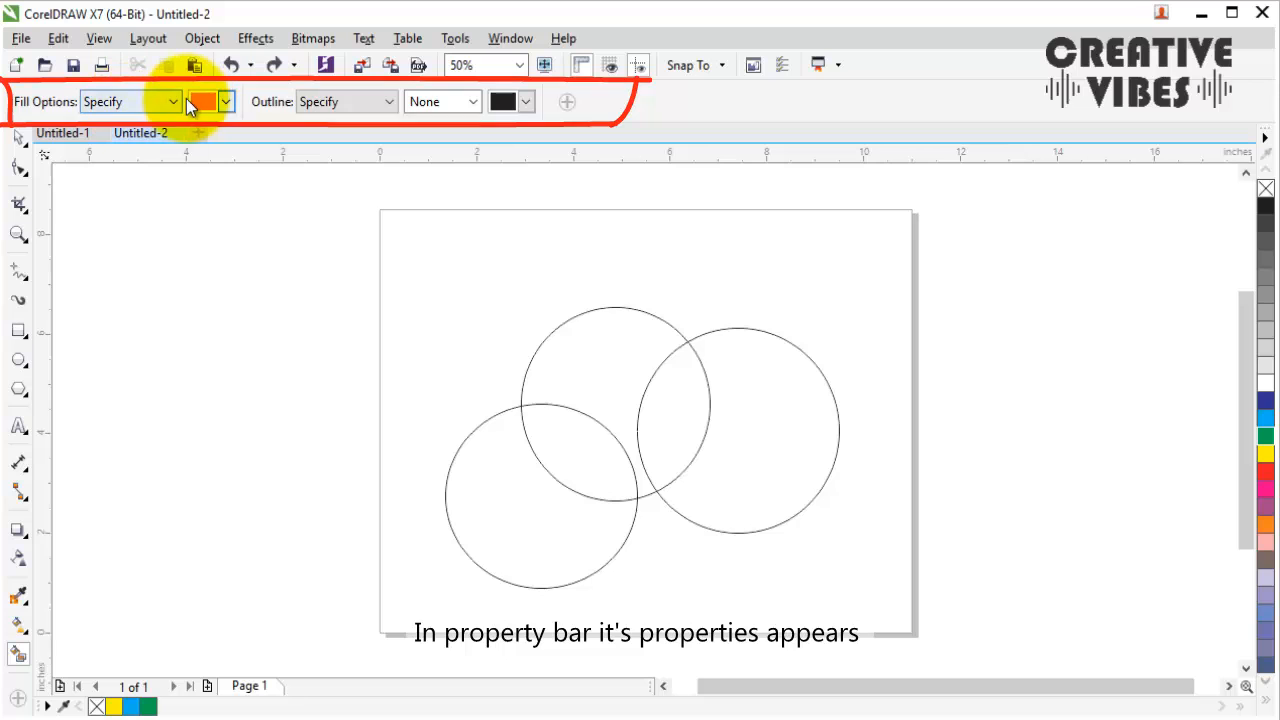
left_click(172, 101)
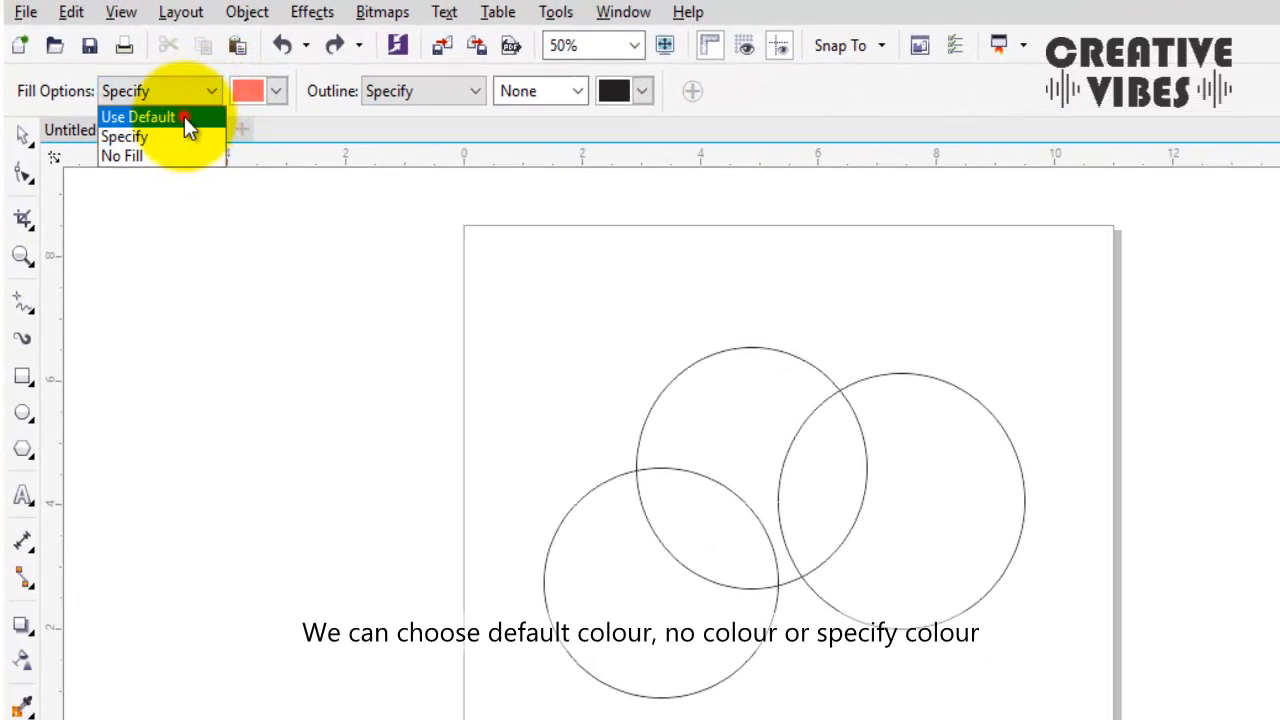
left_click(190, 118)
left_click(210, 92)
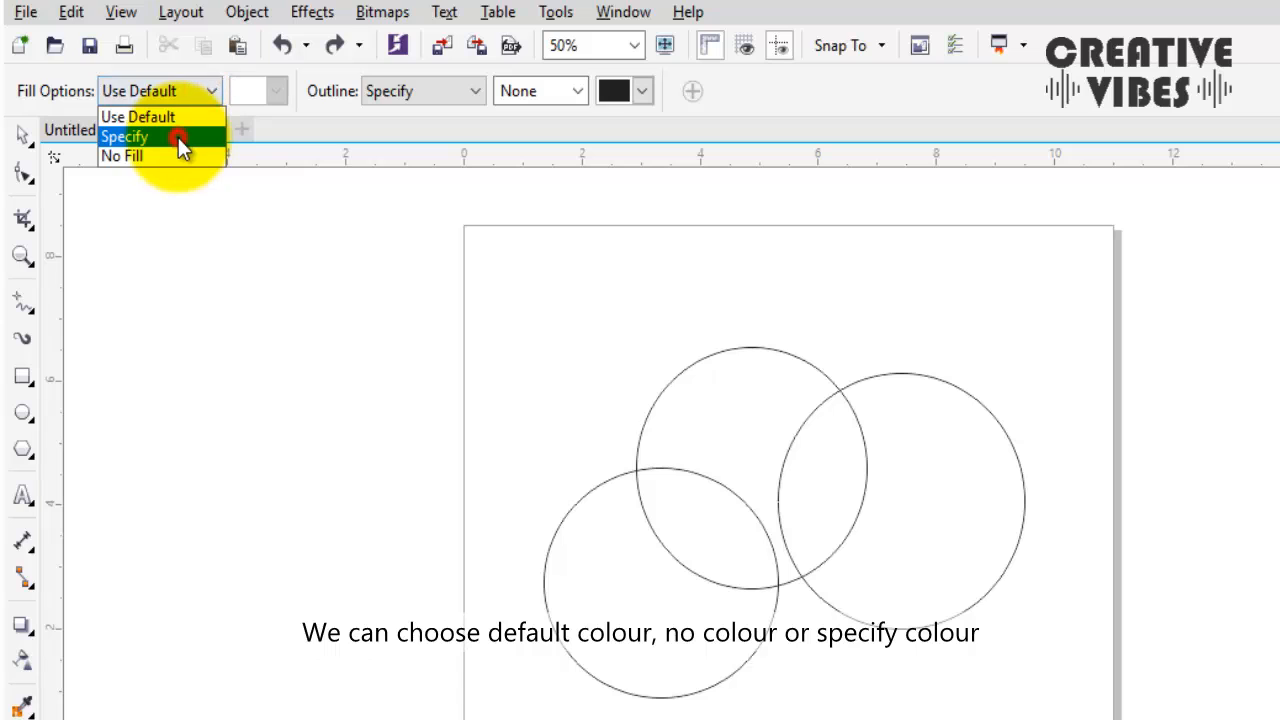
left_click(178, 137)
left_click(204, 101)
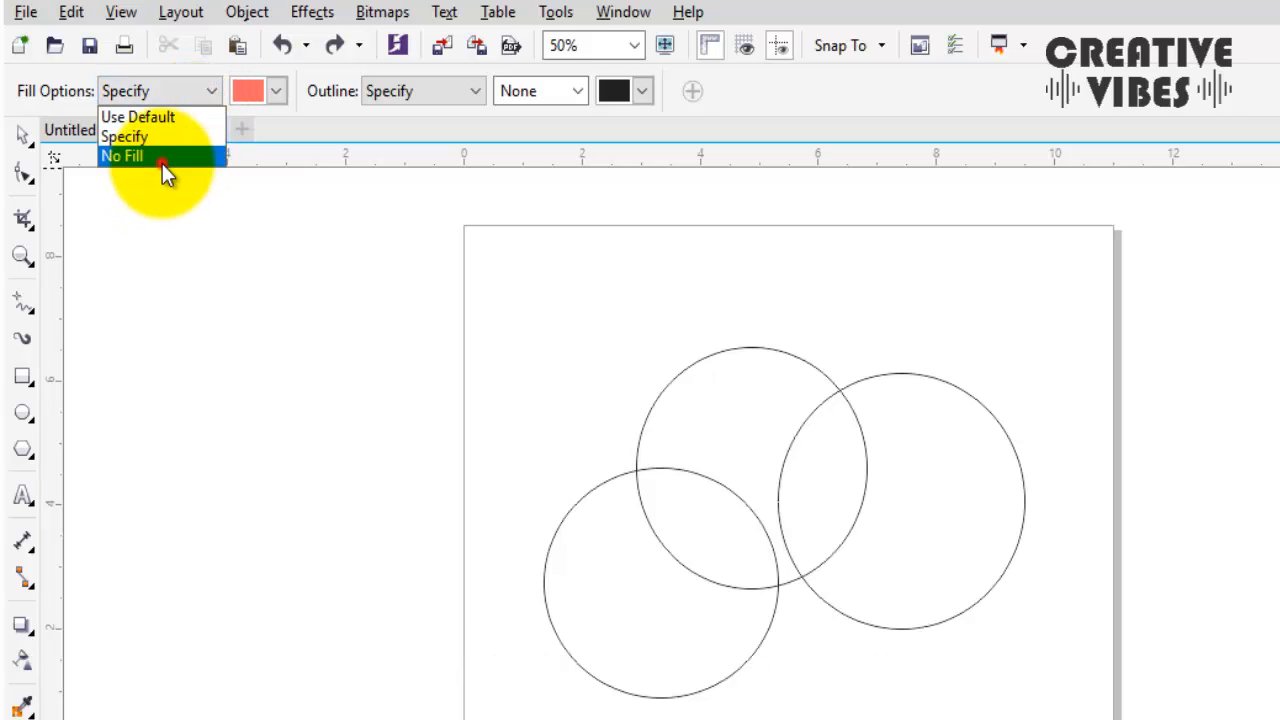
left_click(162, 156)
left_click(216, 88)
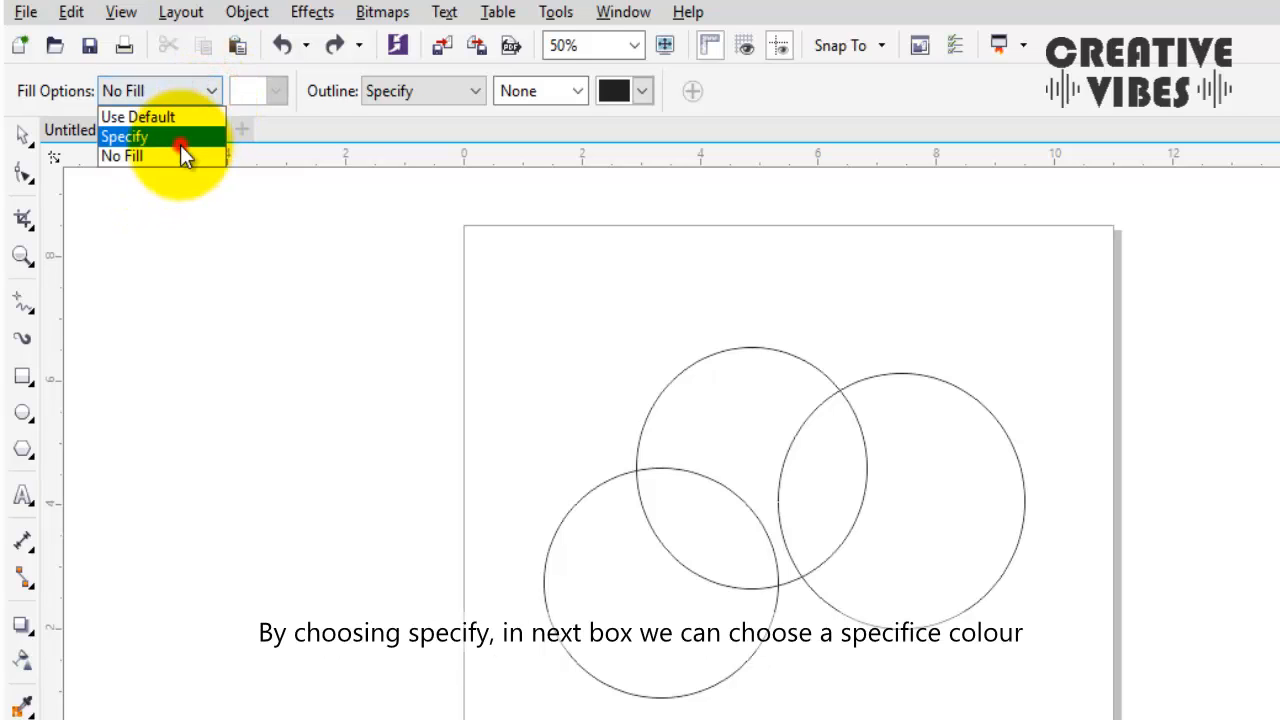
left_click(180, 140)
Step: Examine the Smart Fill colour choices and the RGB model in the Select Color dialog, leaving the fill colour unchanged
left_click(276, 91)
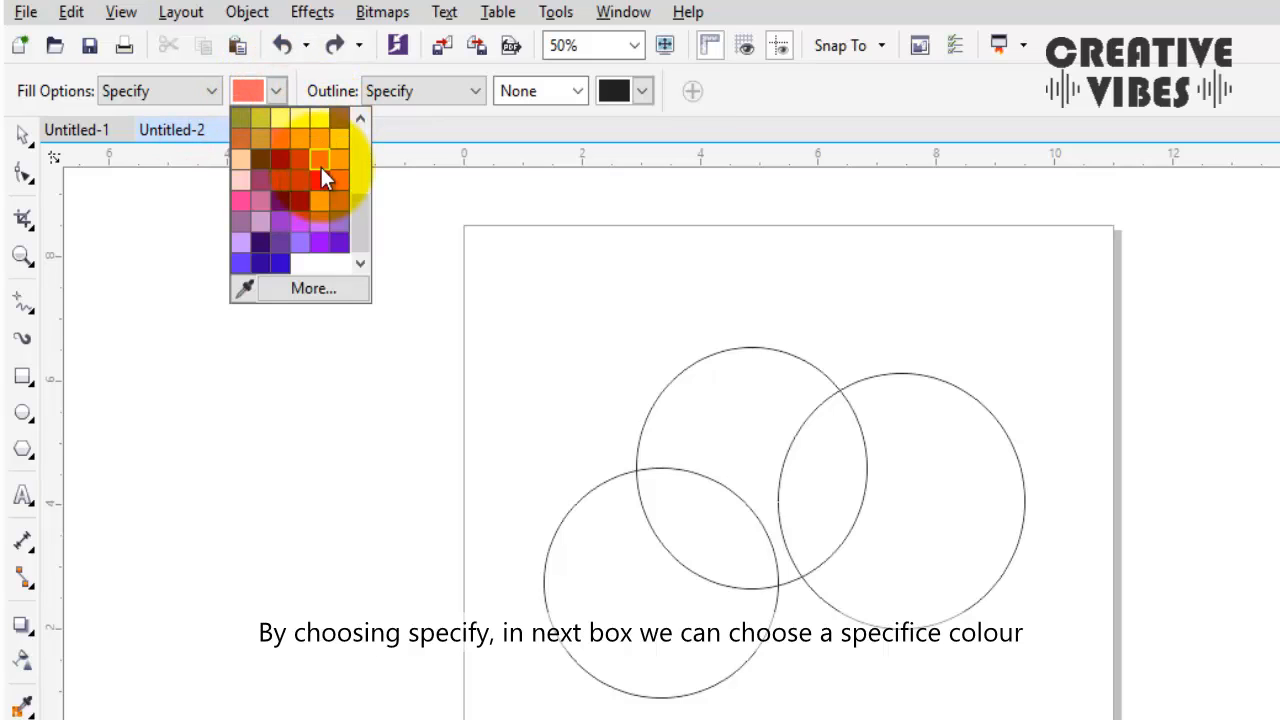
left_click(361, 118)
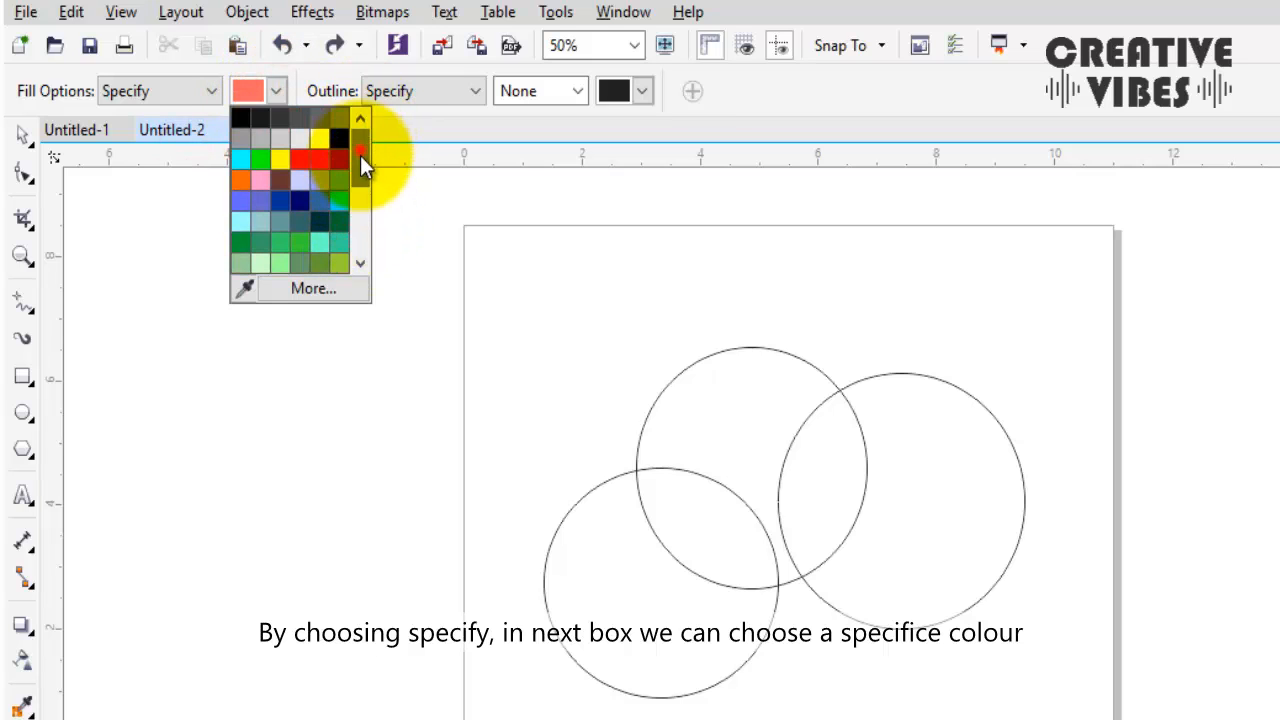
mouse_move(360, 155)
left_mouse_down()
mouse_move(357, 237)
mouse_move(357, 177)
left_mouse_up()
left_click(320, 290)
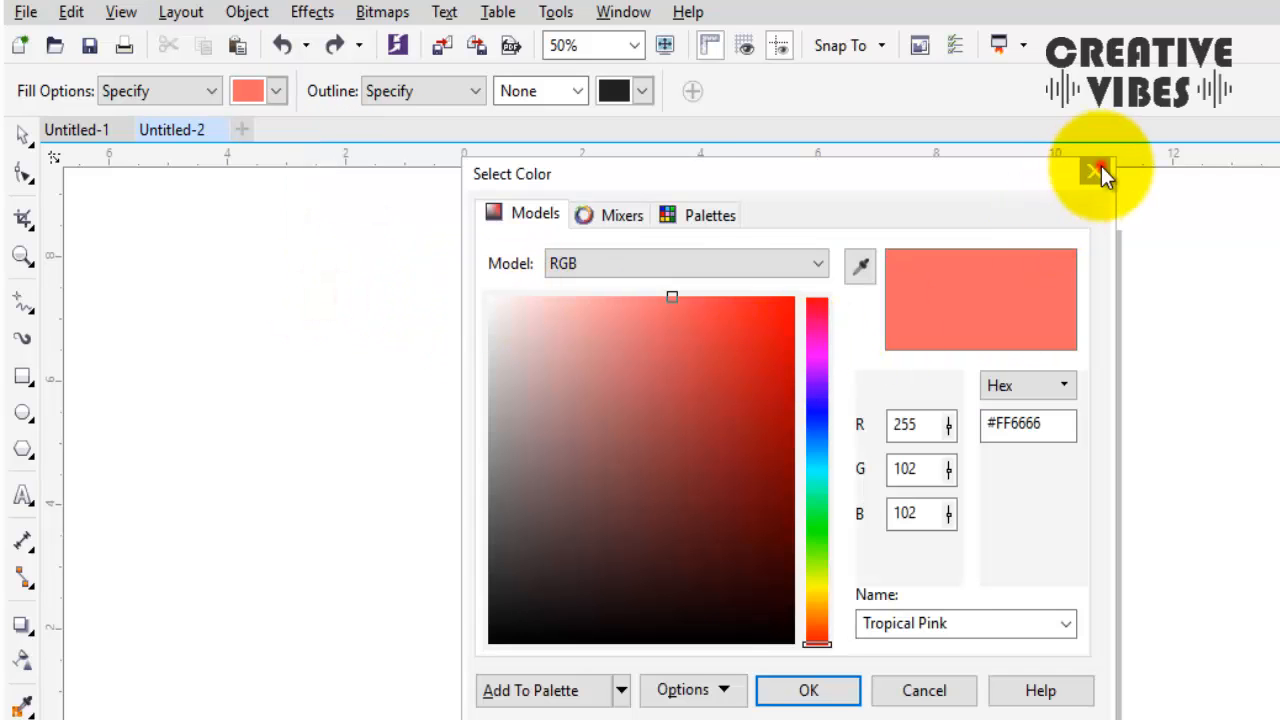
left_click(1098, 169)
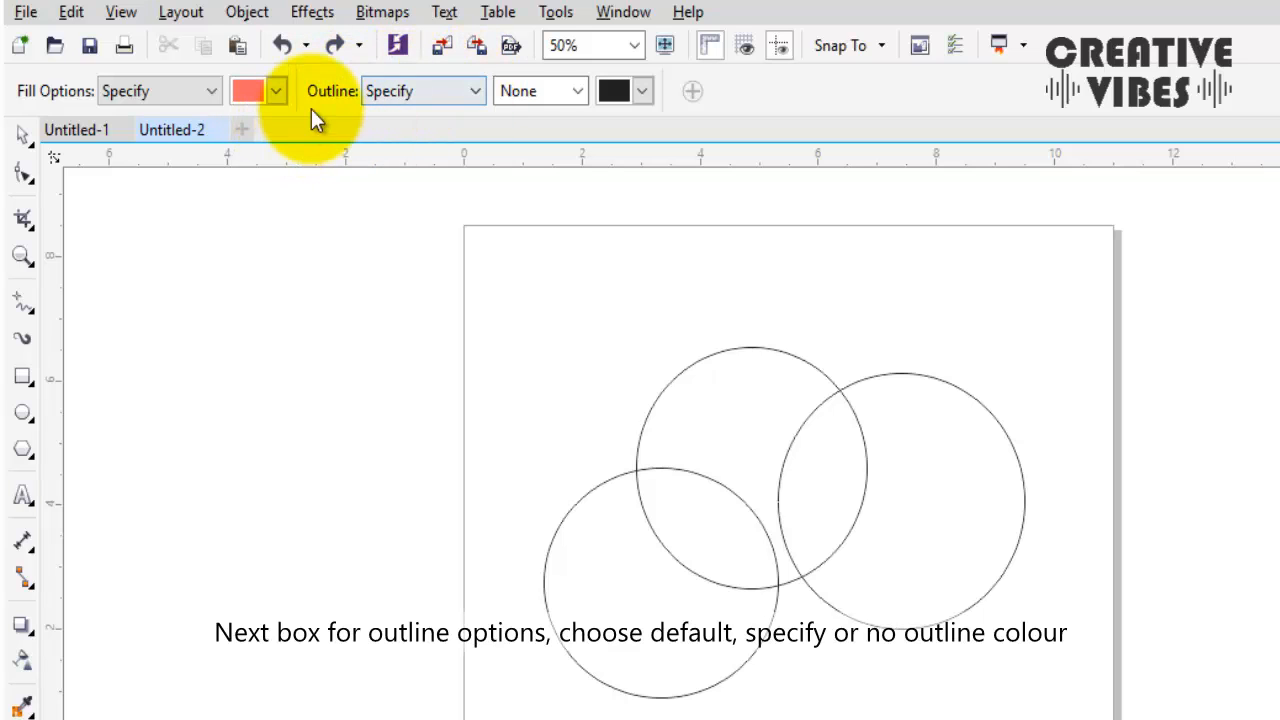
Step: Try the No Outline option for Smart Fill, restore Specify, and examine the available outline colours
left_click(476, 88)
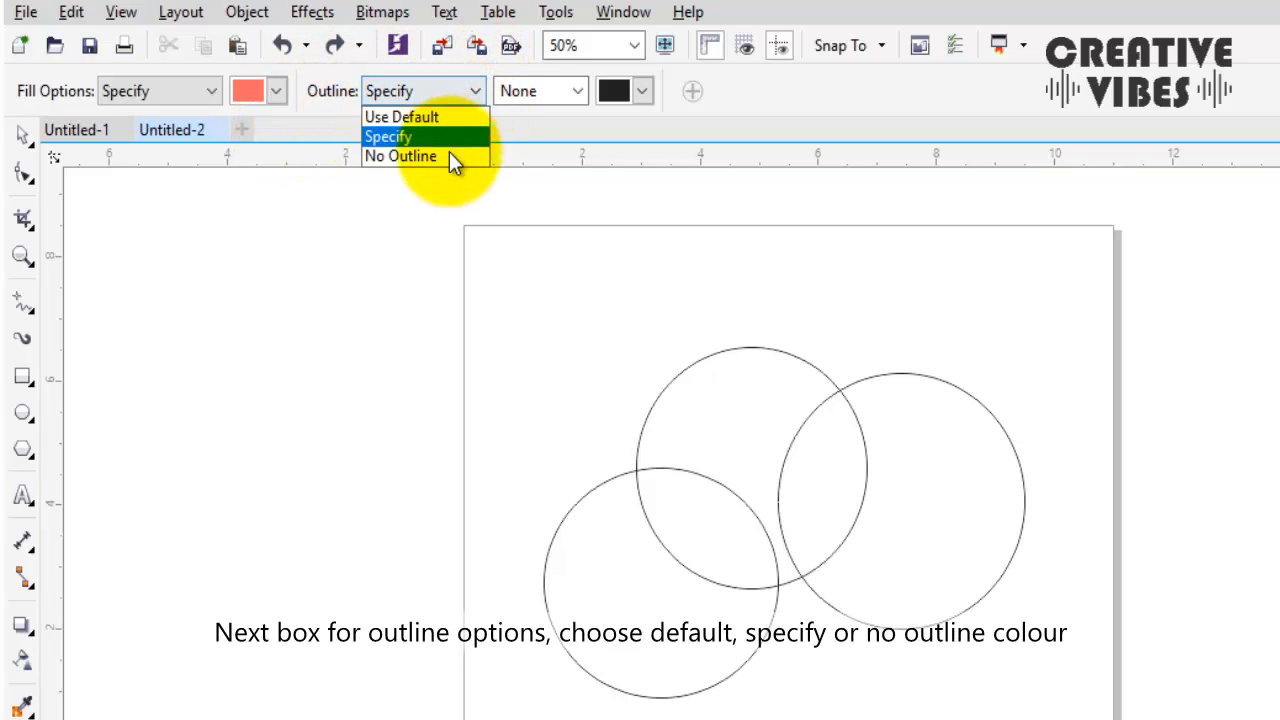
left_click(448, 156)
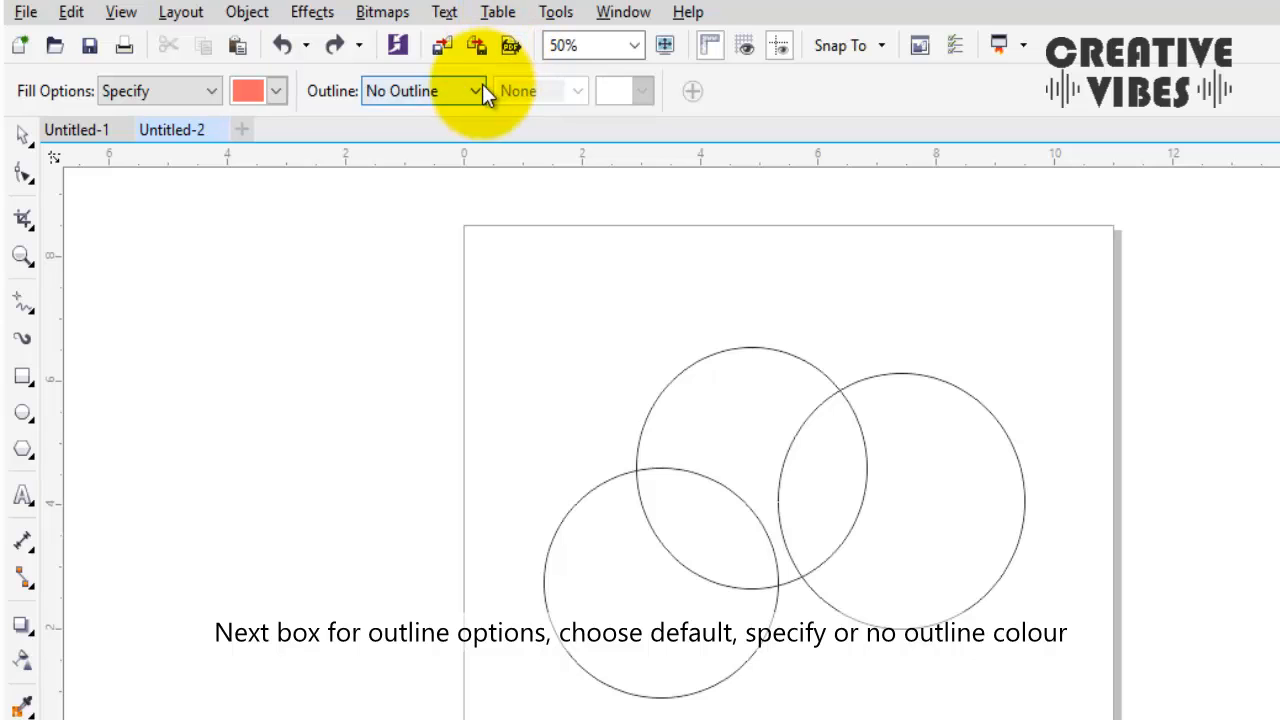
left_click(482, 84)
left_click(465, 136)
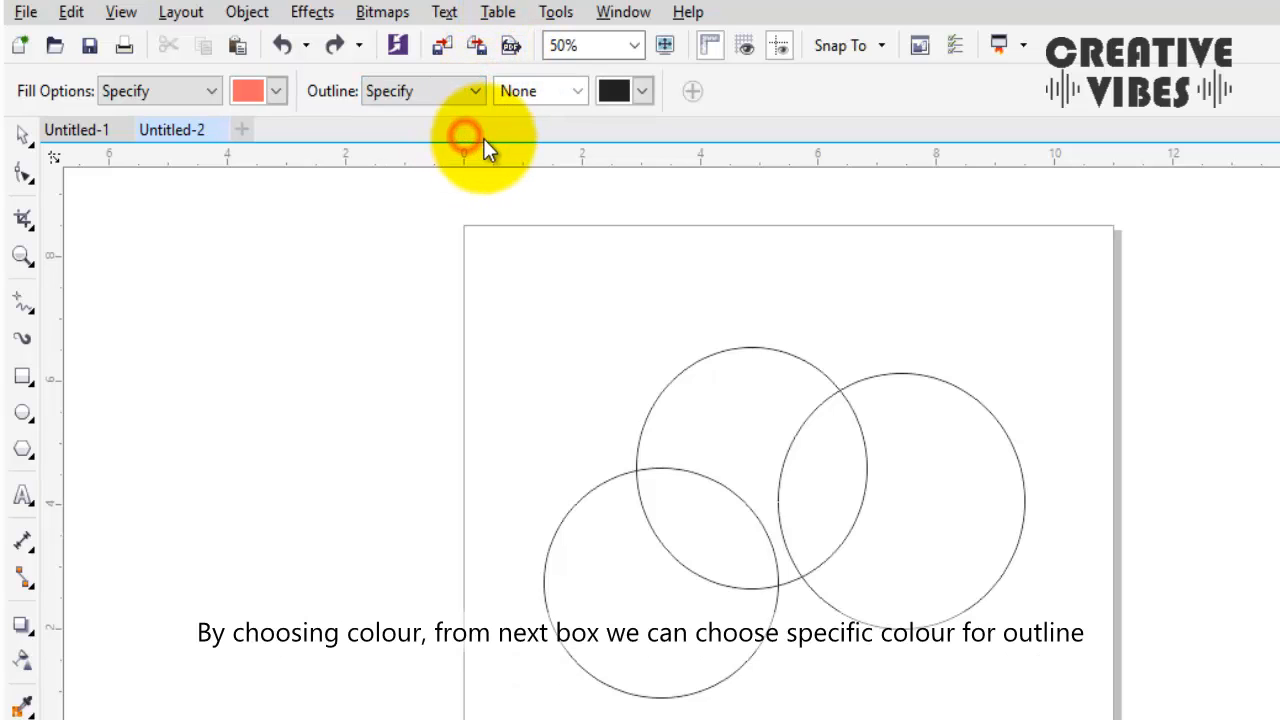
left_click(645, 90)
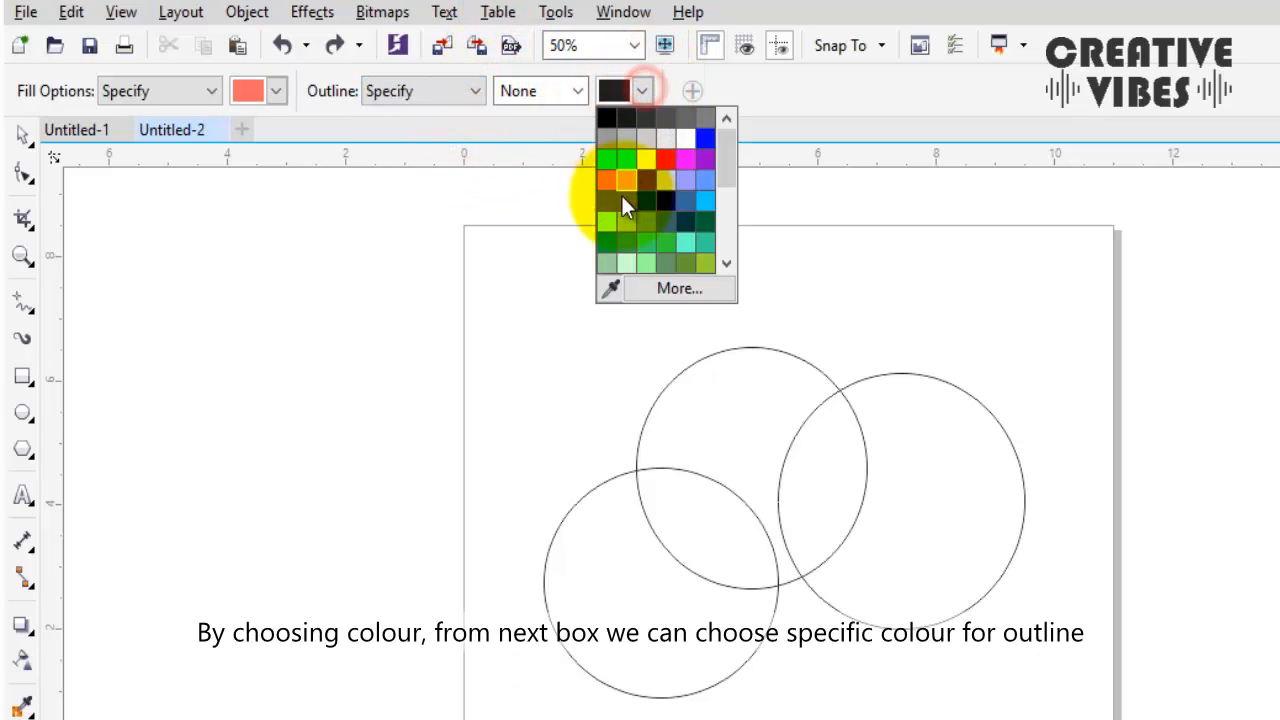
left_click(645, 90)
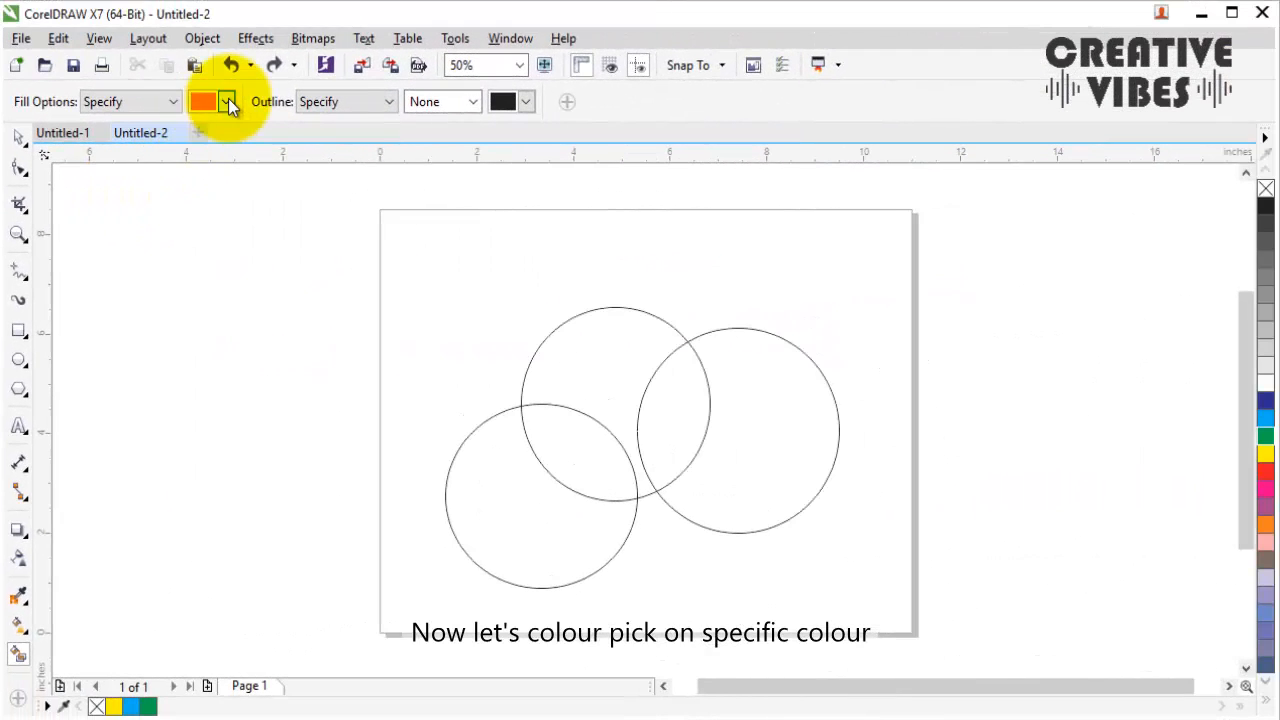
Step: Smart-fill the non-overlapping area of the lower-left circle with cyan and its overlap with the middle circle with dark blue
left_click(229, 99)
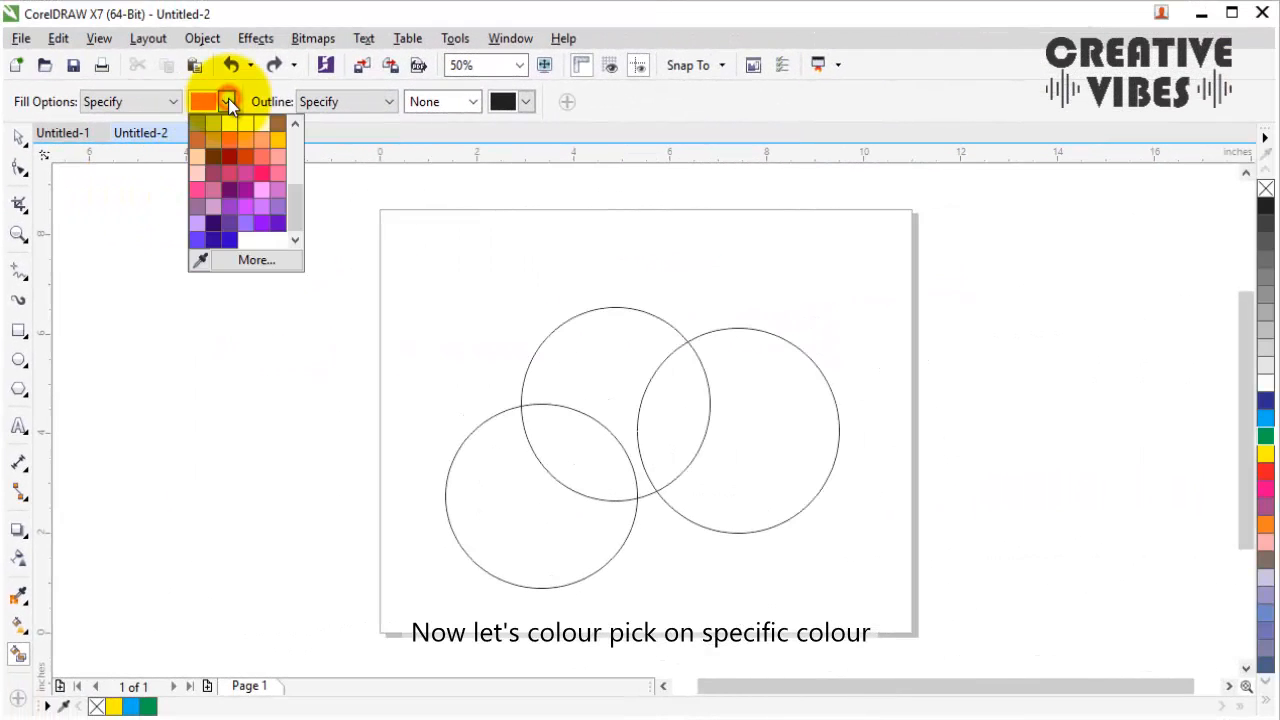
left_click_drag(301, 207, 267, 97)
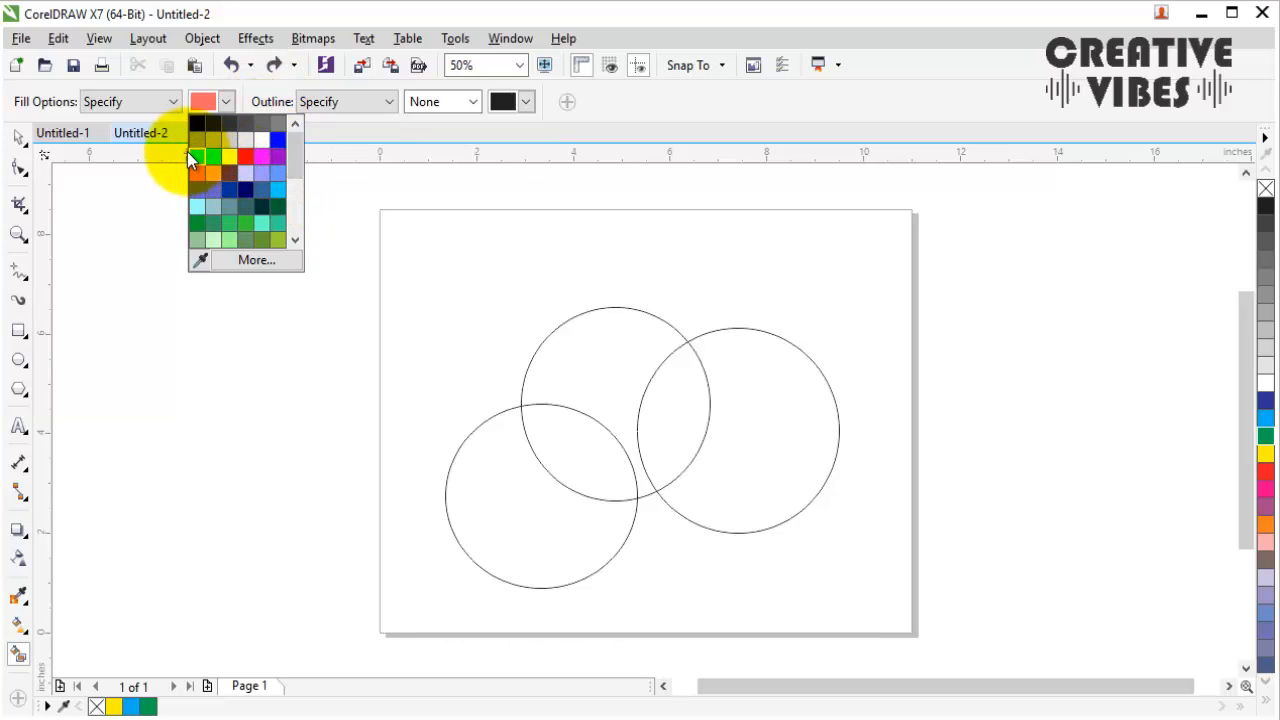
left_click(193, 159)
left_click(508, 500)
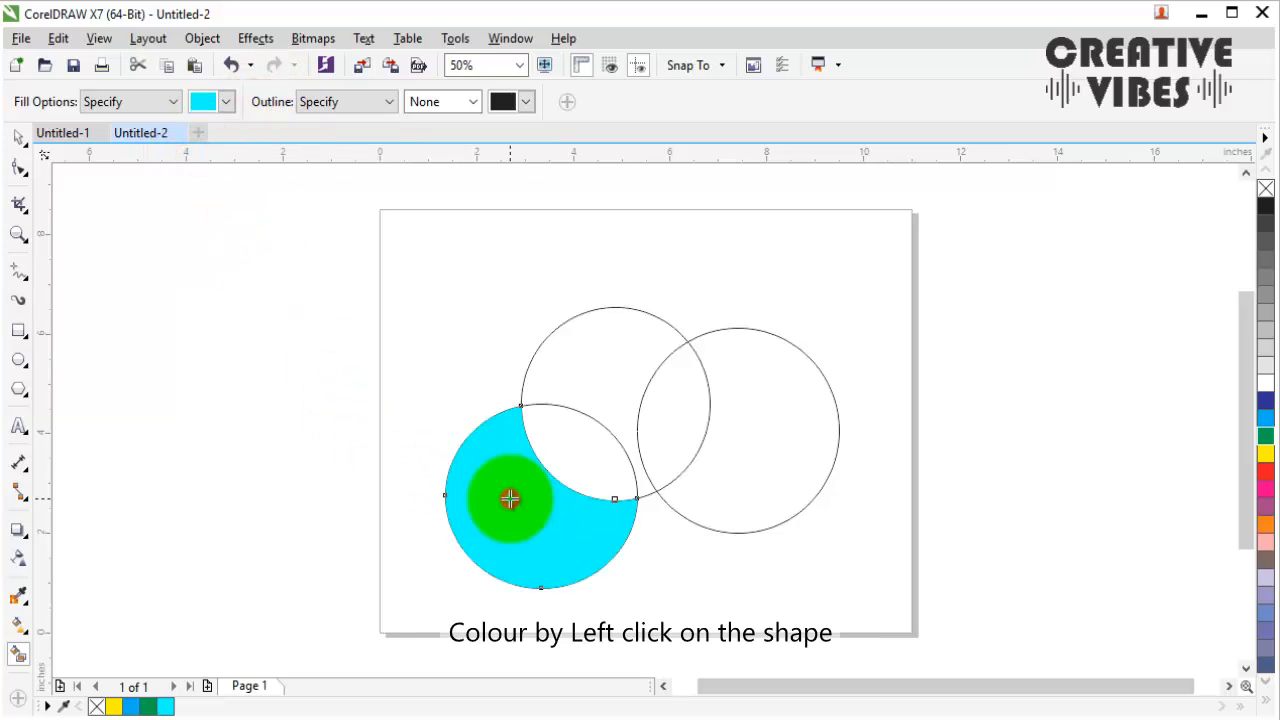
left_click(228, 101)
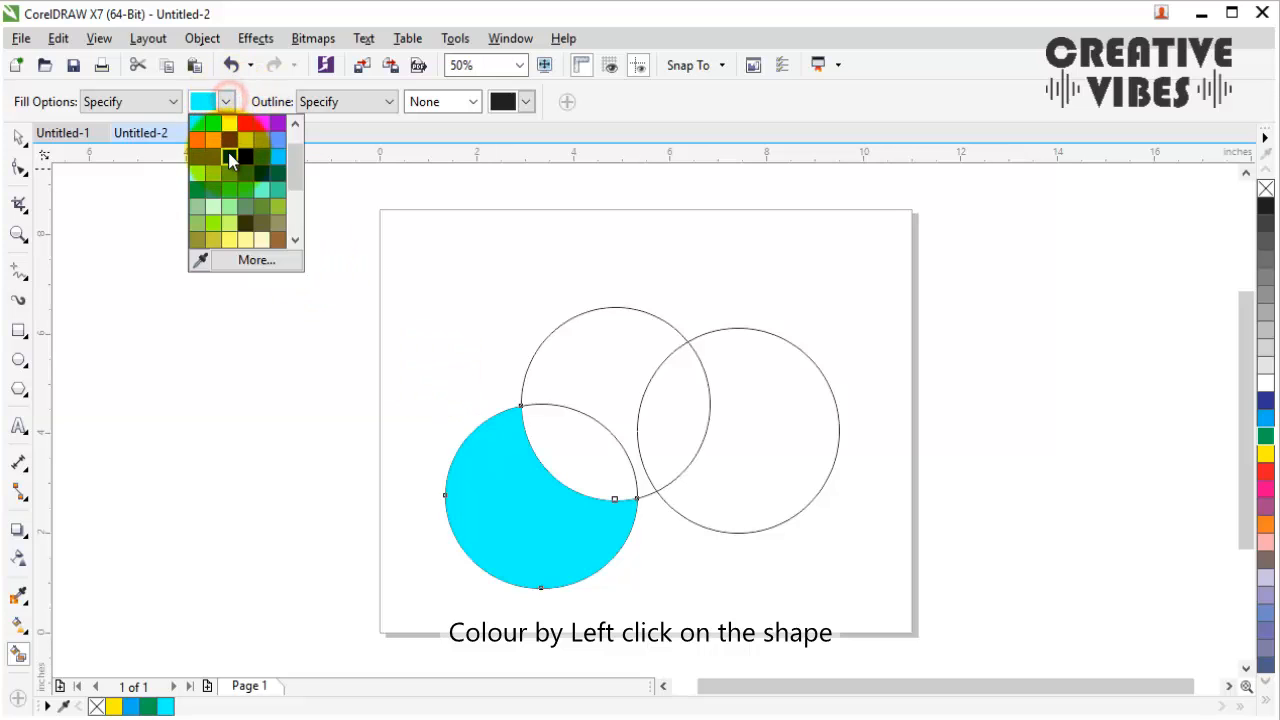
left_click(231, 160)
left_click(597, 455)
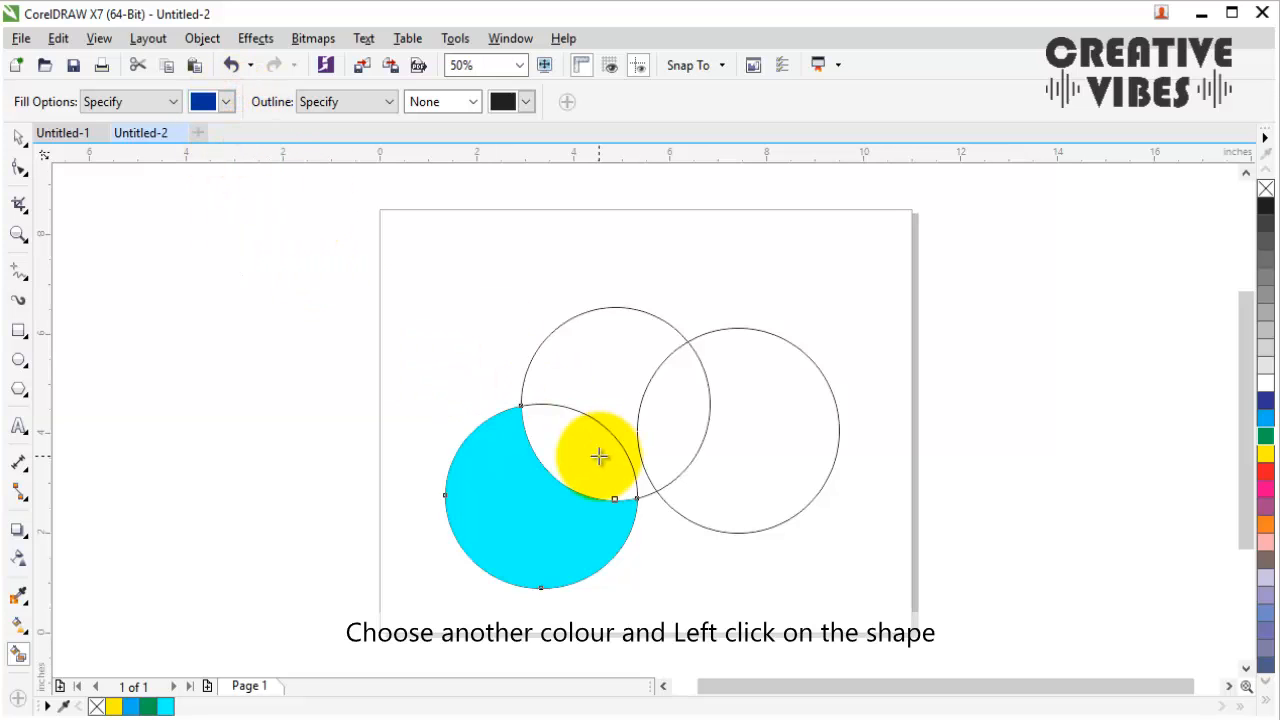
Step: Smart-fill the non-overlapping areas of the right and middle circles with turquoise
left_click(227, 101)
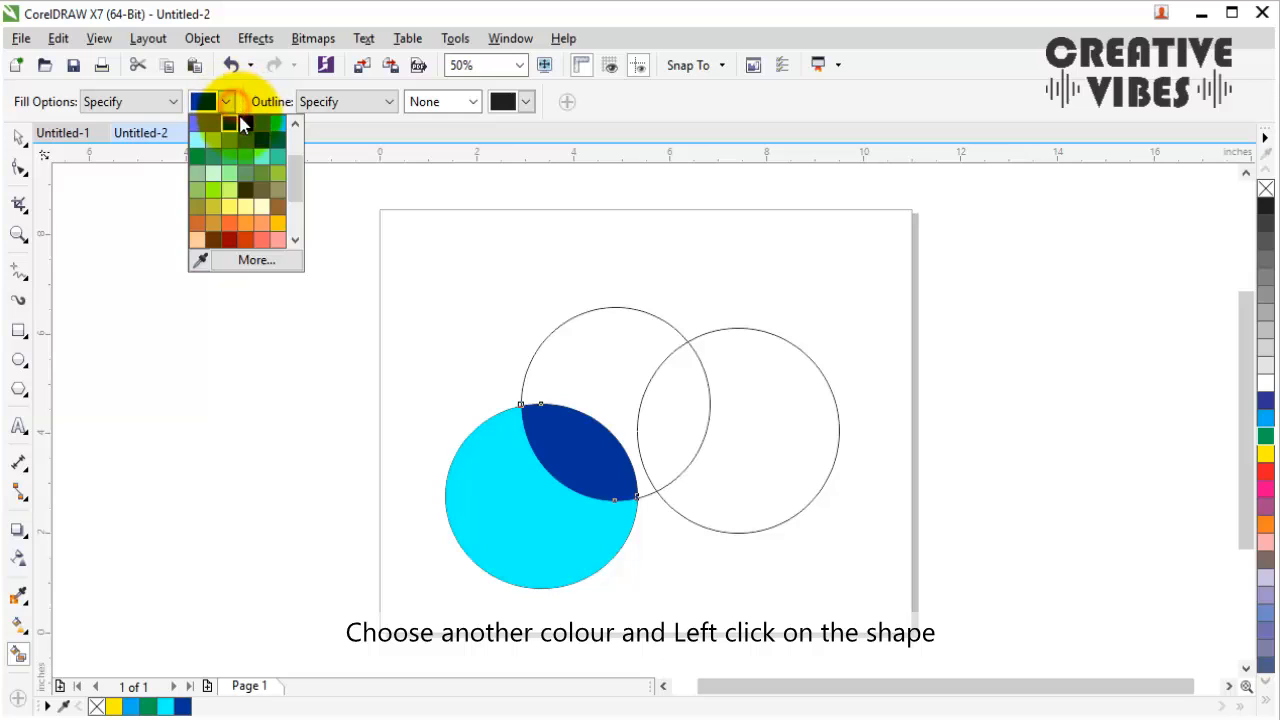
left_click(265, 168)
left_click(777, 434)
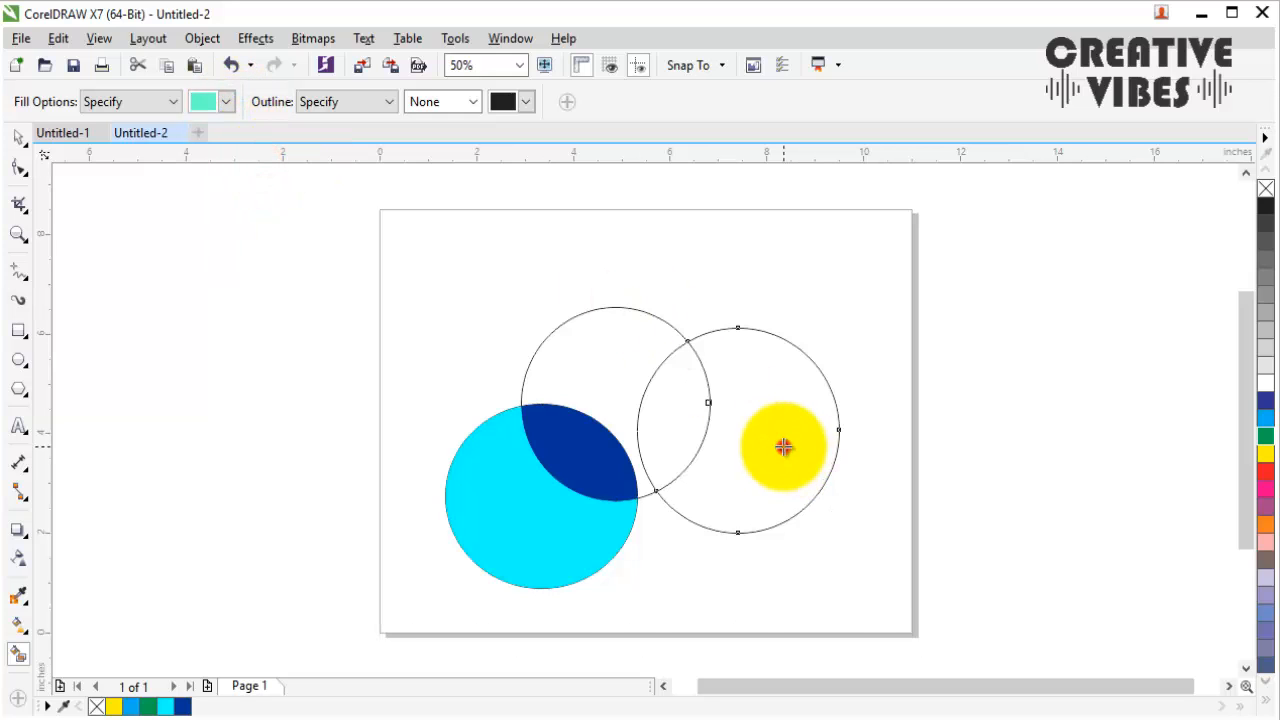
left_click(625, 377)
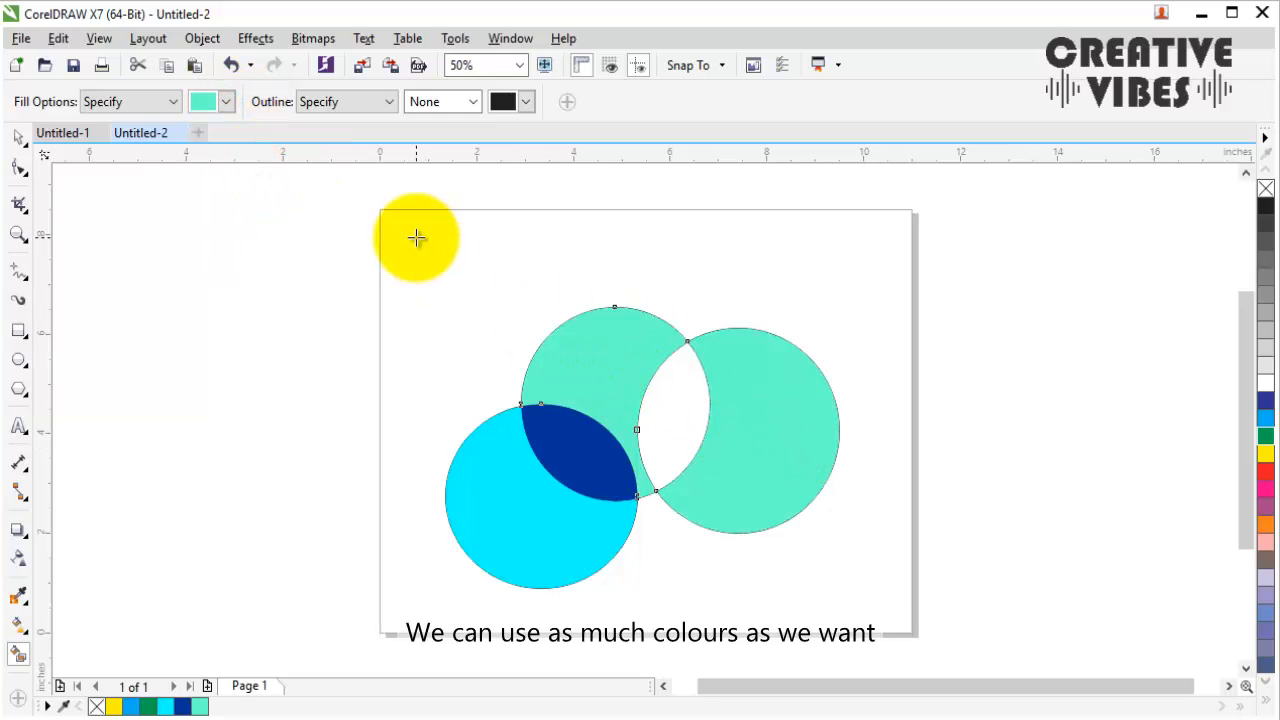
Step: Smart-fill the overlap between the middle and right circles with dark blue
left_click(227, 101)
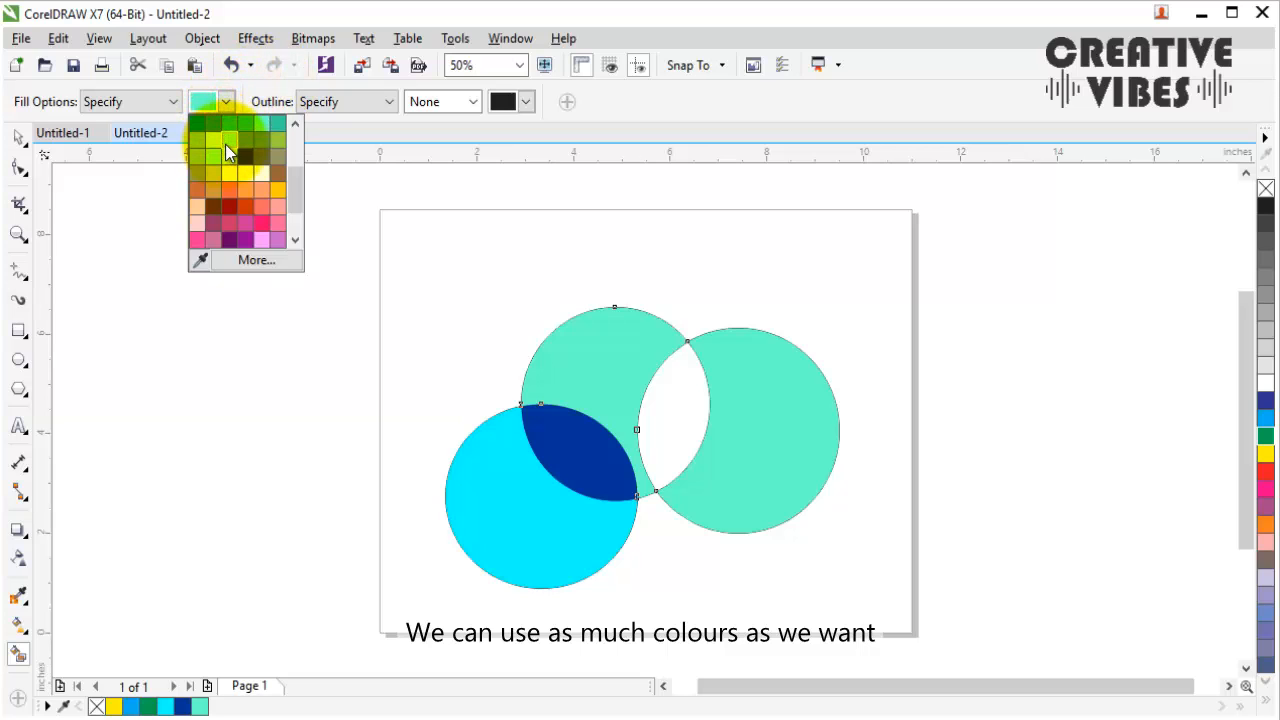
left_click_drag(292, 186, 292, 150)
left_click(227, 158)
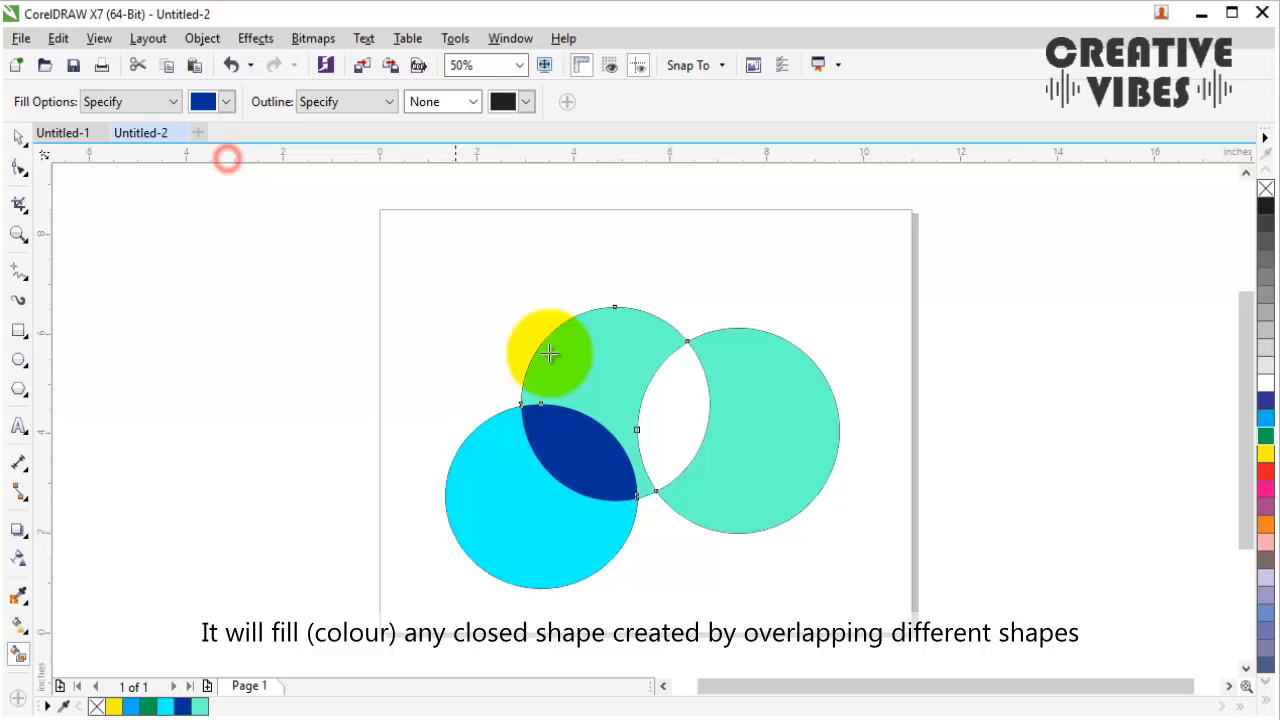
left_click(663, 450)
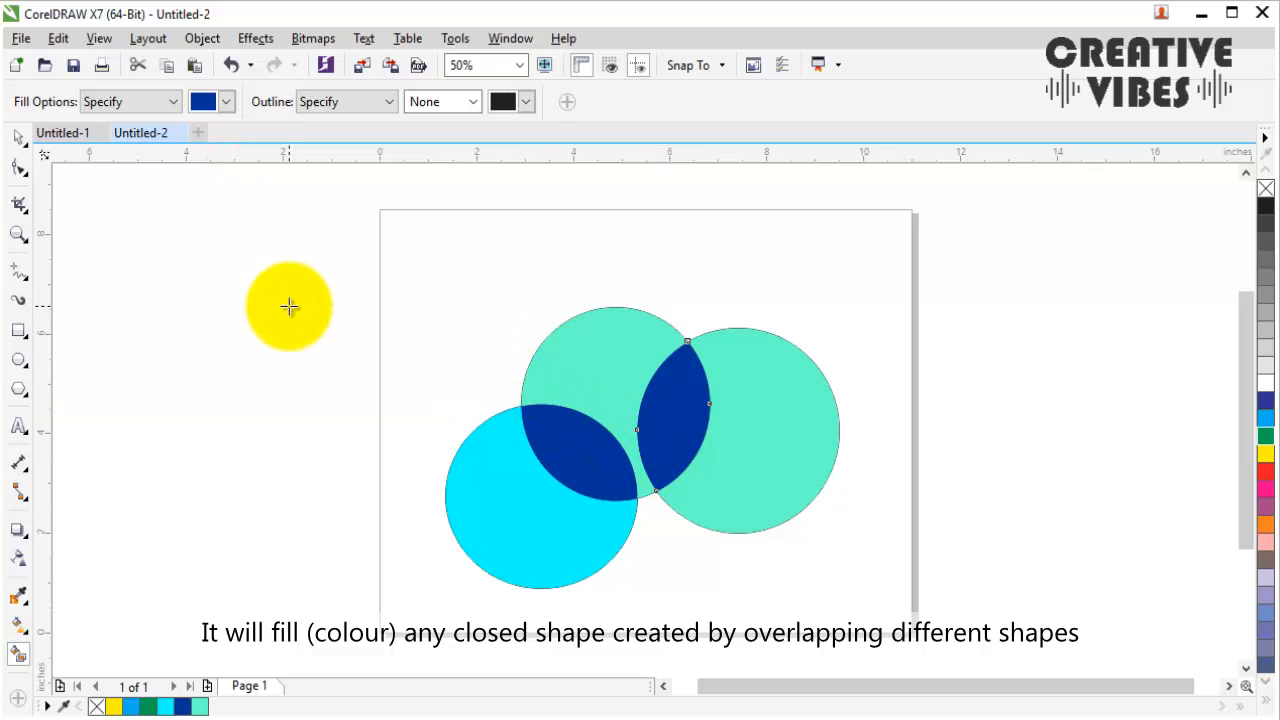
Step: Smart-fill the non-overlapping area of the lower-left circle with turquoise
left_click(226, 101)
left_click(259, 160)
left_click(466, 486)
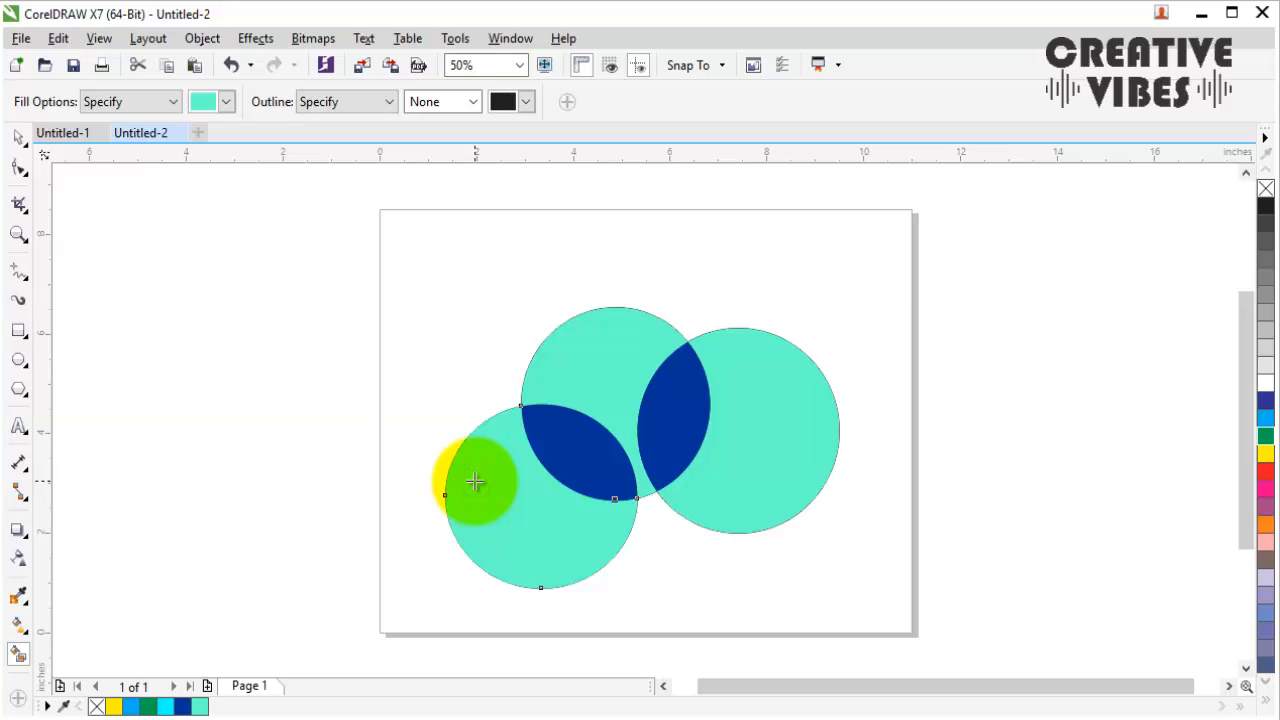
Step: Smart-fill the non-overlapping area of the lower-left circle with light yellow and that of the right circle with pinkish red
left_click(226, 101)
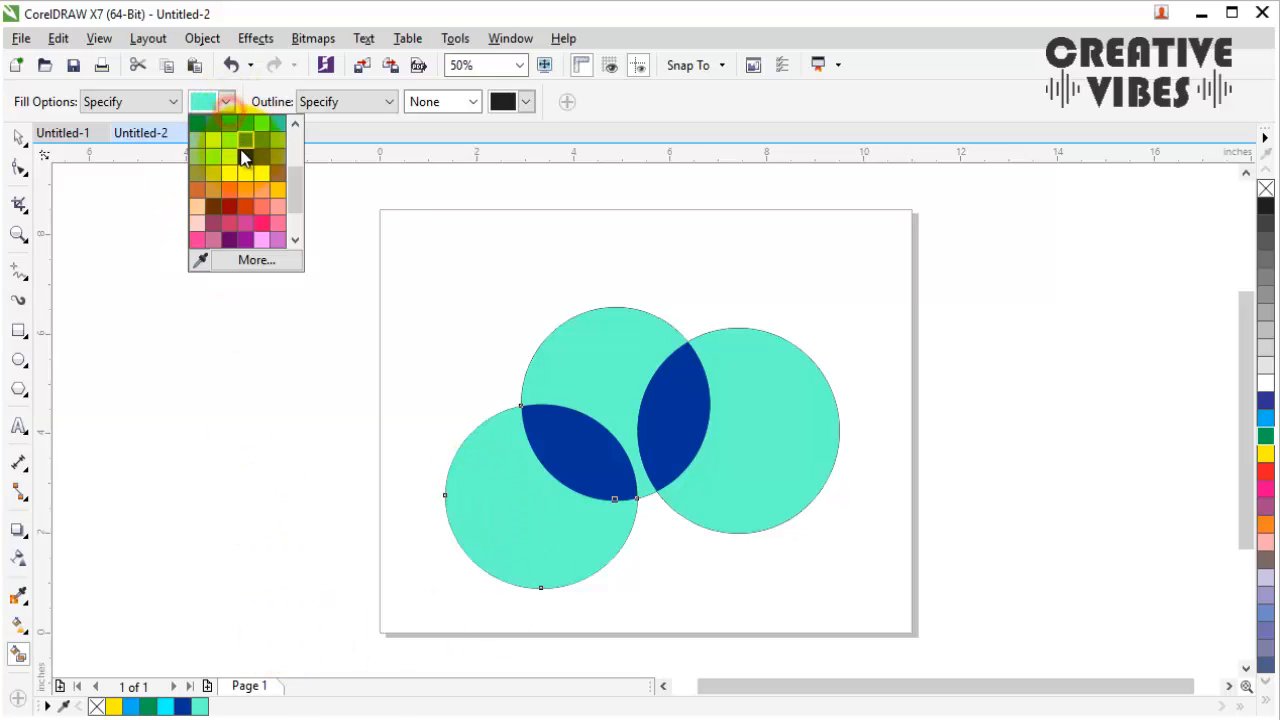
left_click(231, 177)
left_click(468, 463)
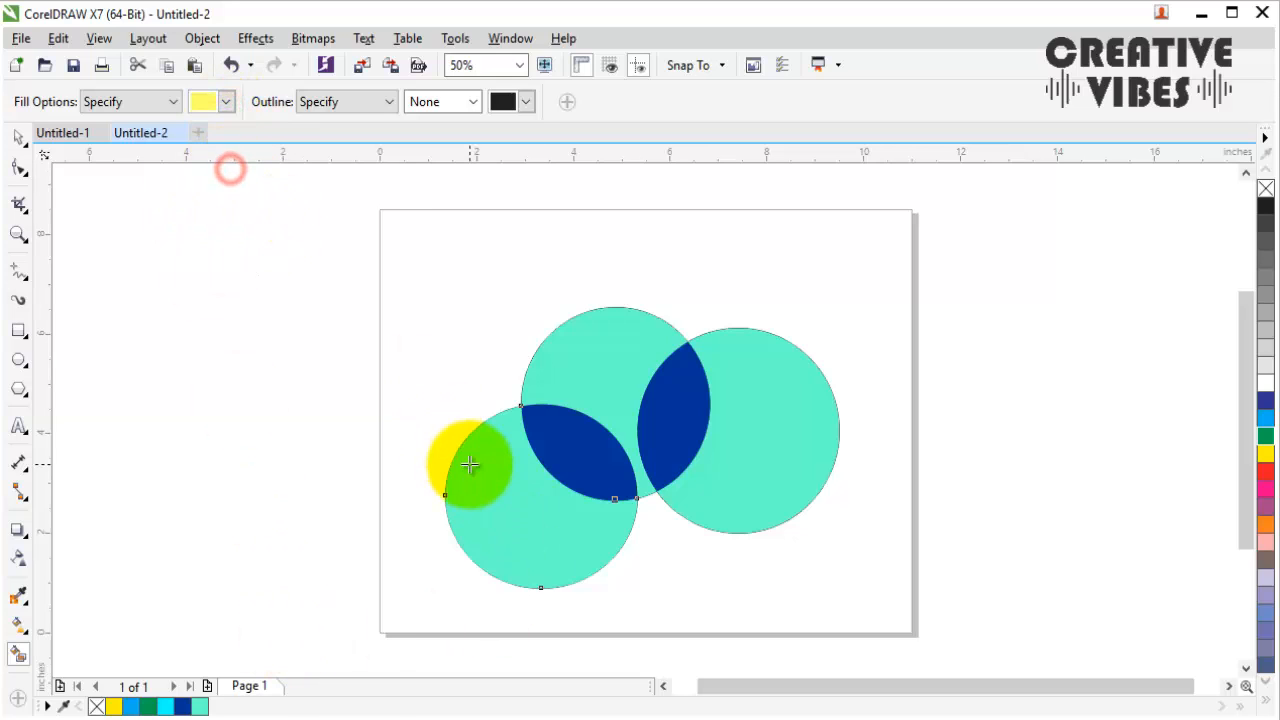
left_click(226, 101)
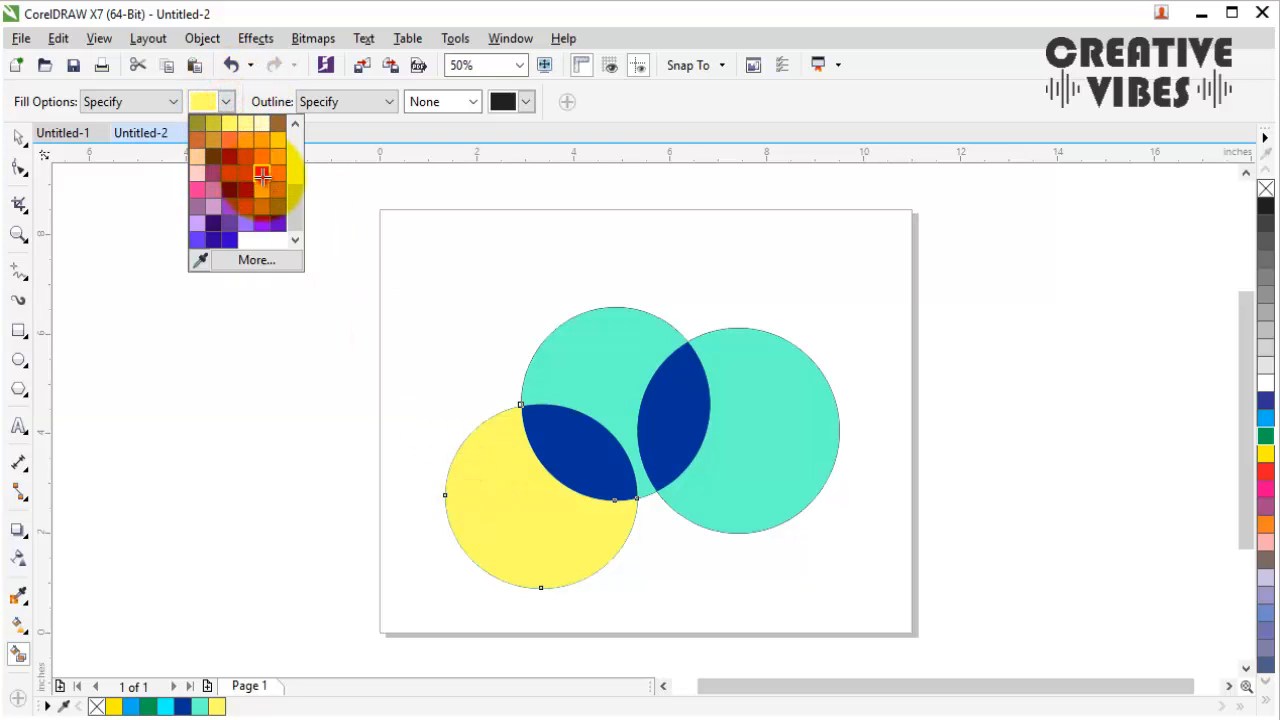
left_click(262, 175)
left_click(743, 380)
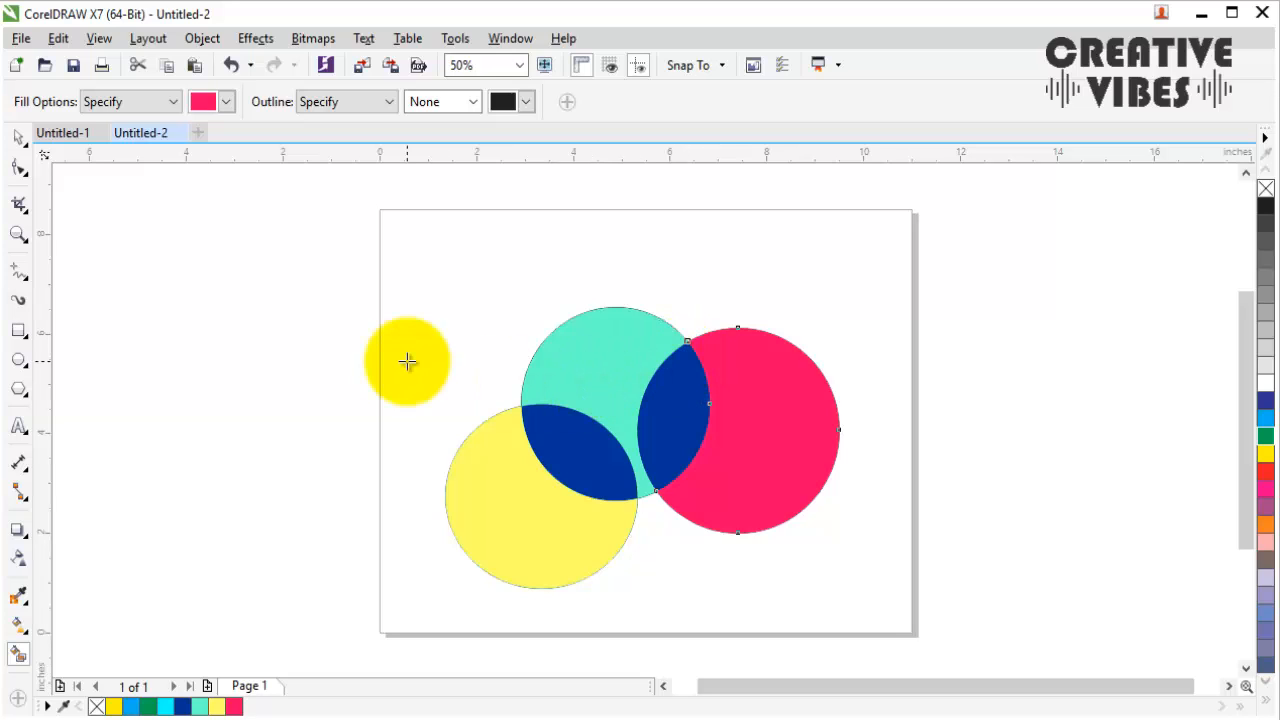
Step: Move the yellow filled shape down and to the left to inspect it as a separate object, and undo the move
left_click(16, 138)
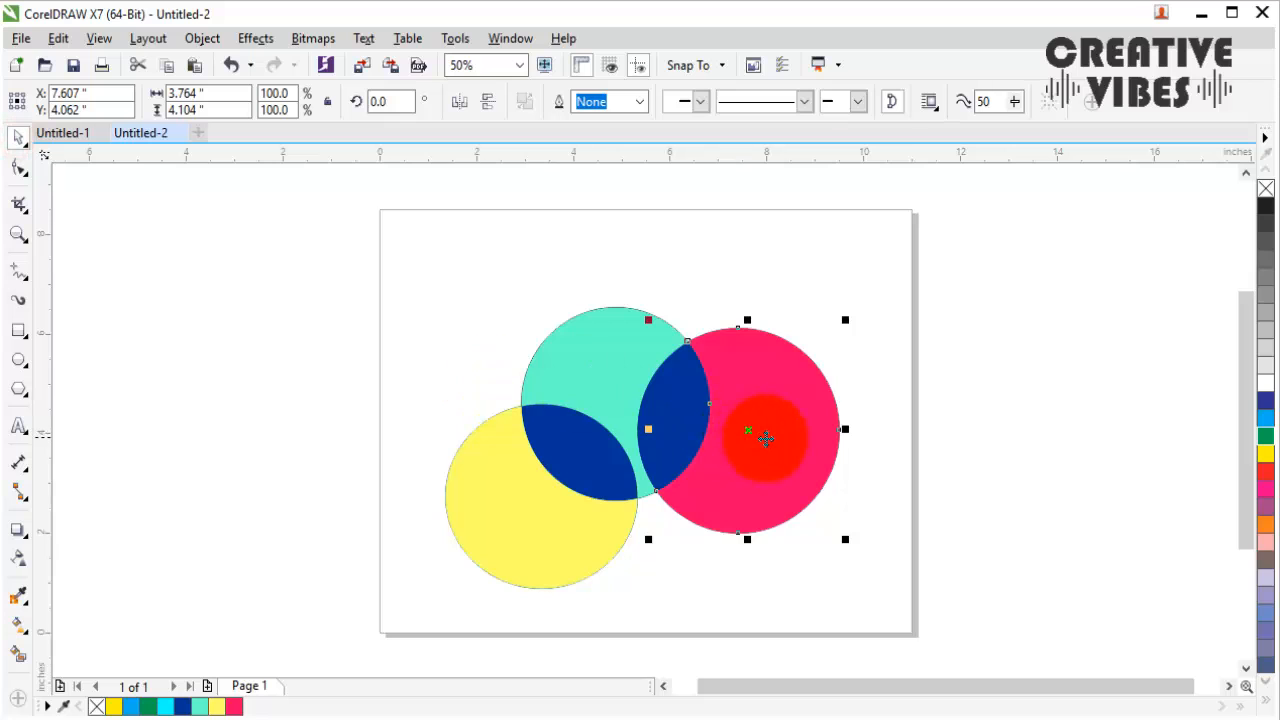
left_click(887, 295)
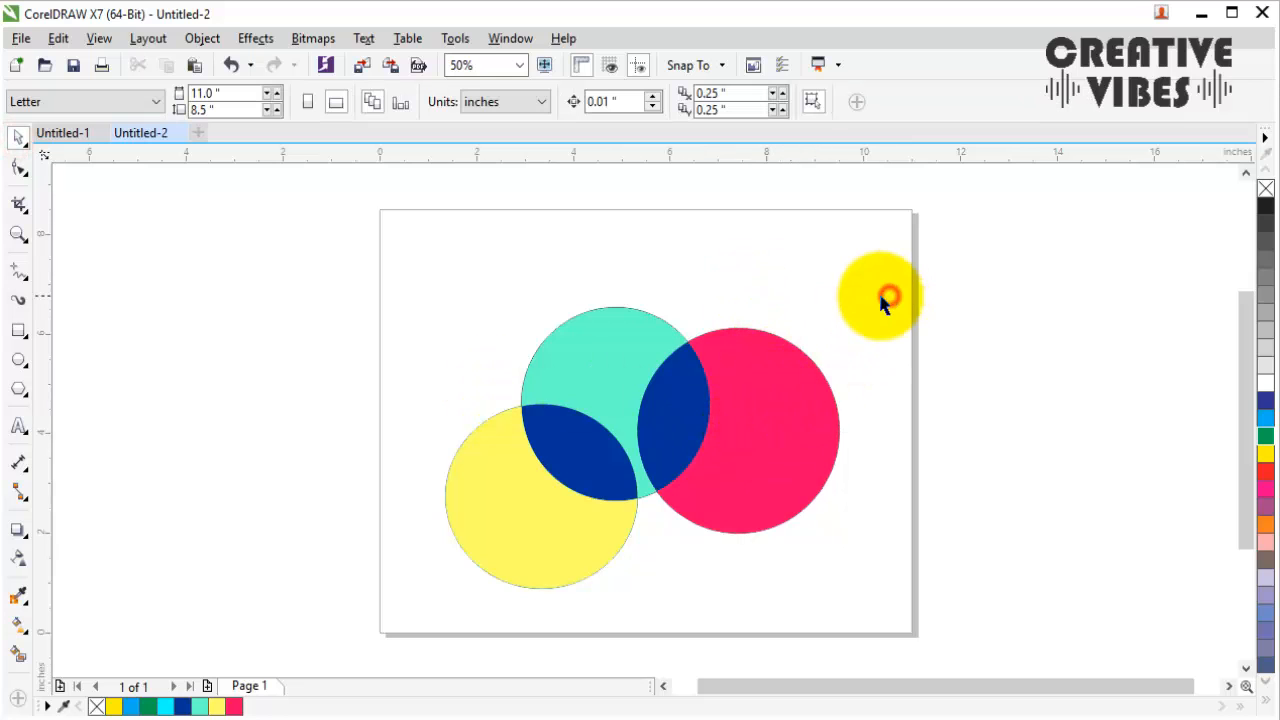
left_click_drag(505, 500, 432, 540)
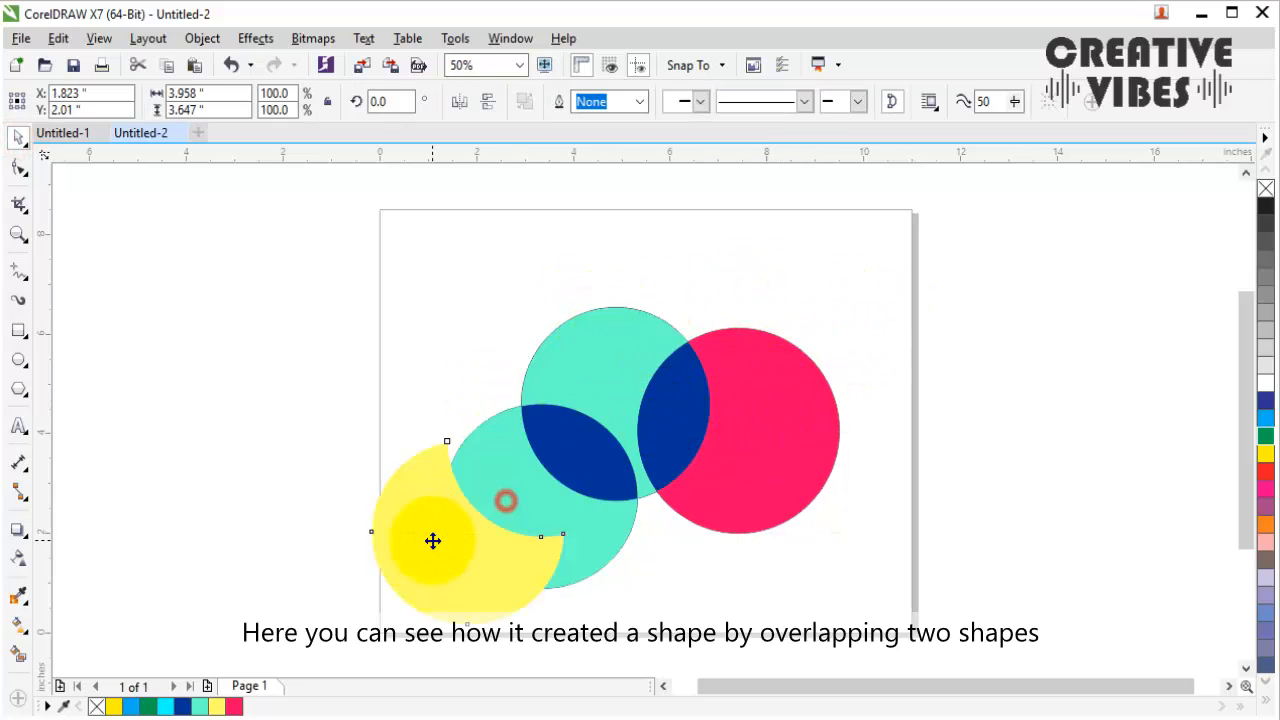
key("ctrl+z")
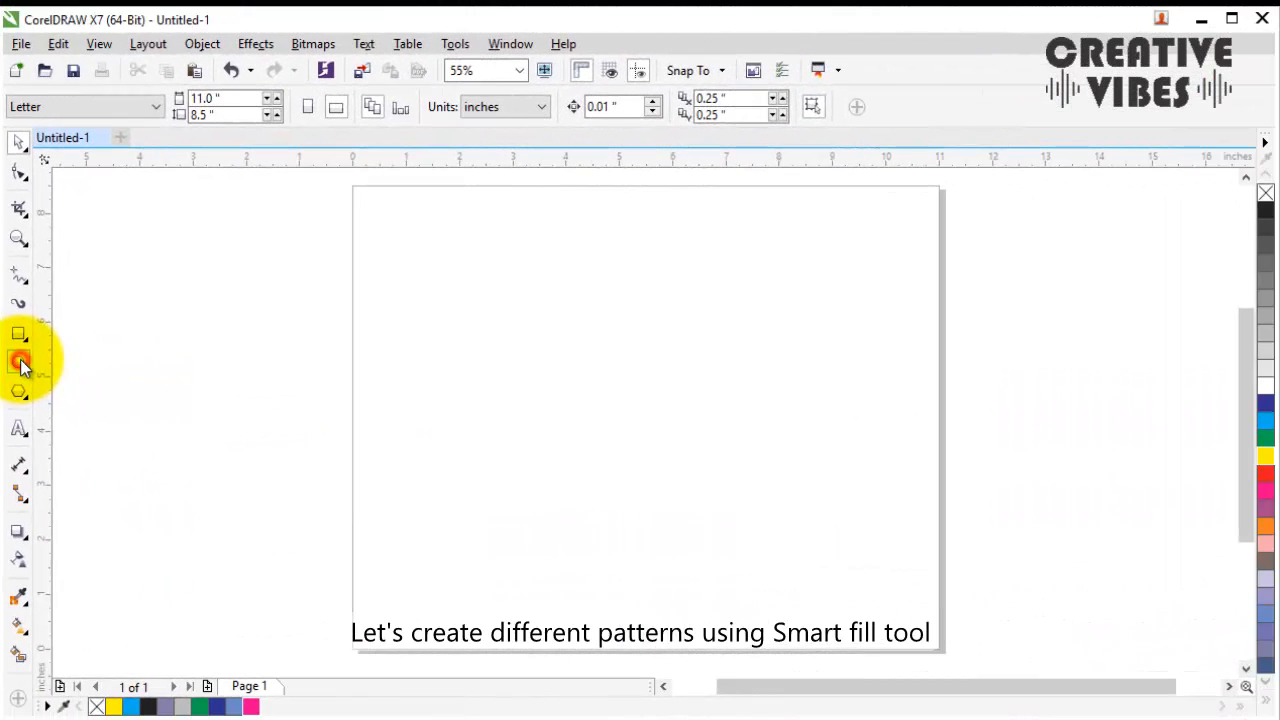
Step: Draw a circle about 3.7 by 3.8 inches and build three overlapping circles from scaled copies, two about 3.34 inches wide and a smaller one
left_click(19, 360)
mouse_move(519, 266)
left_mouse_down()
mouse_move(692, 471)
mouse_move(721, 479)
left_mouse_up()
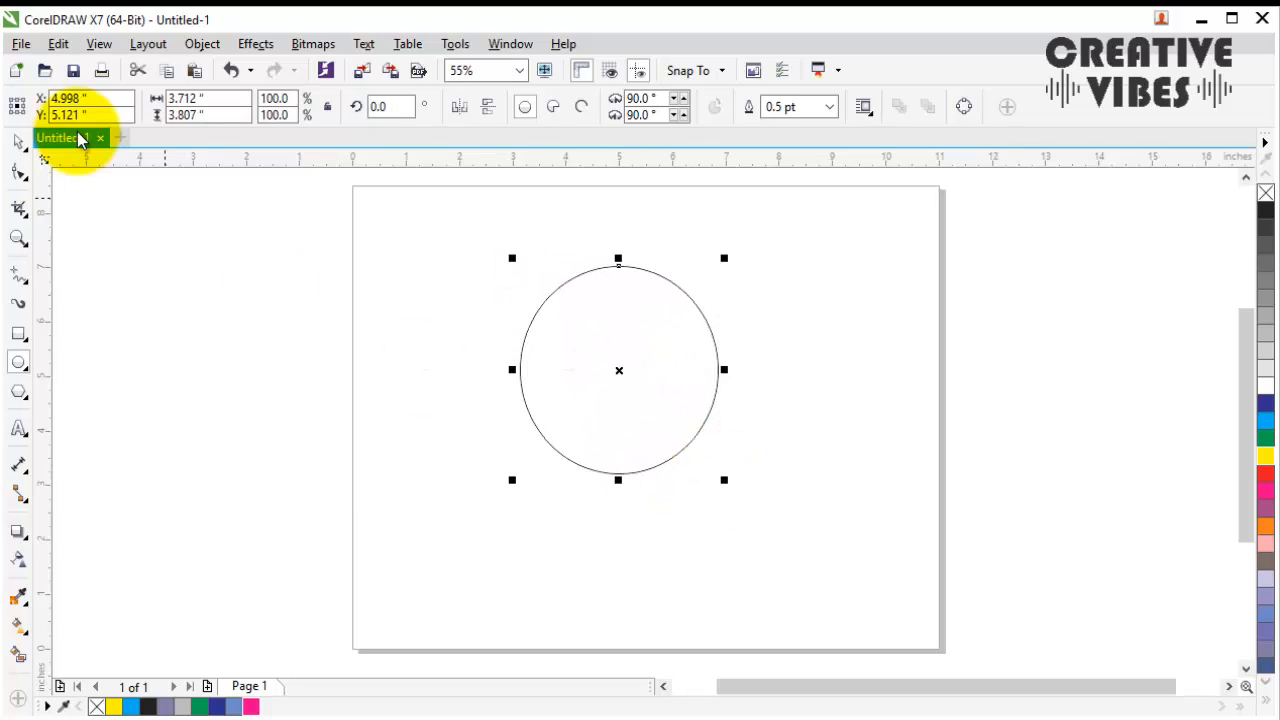
left_click(19, 139)
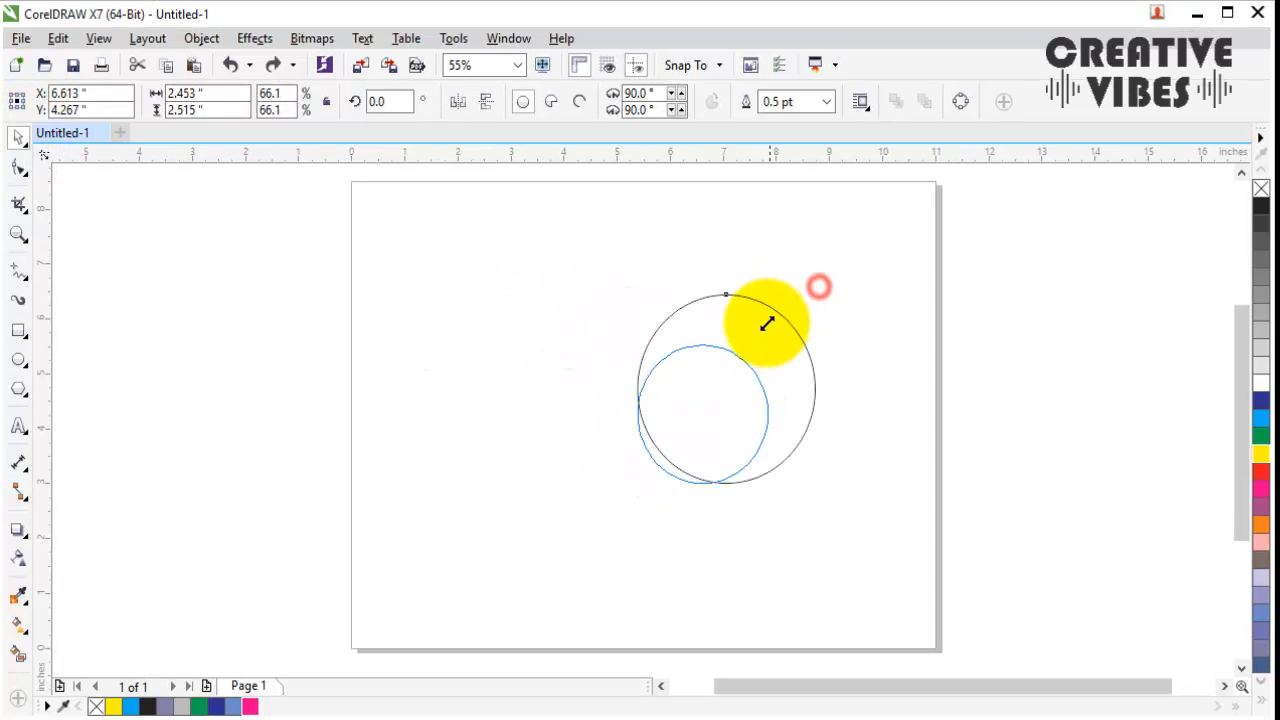
left_click_drag(767, 323, 749, 334)
left_click_drag(629, 360, 495, 287)
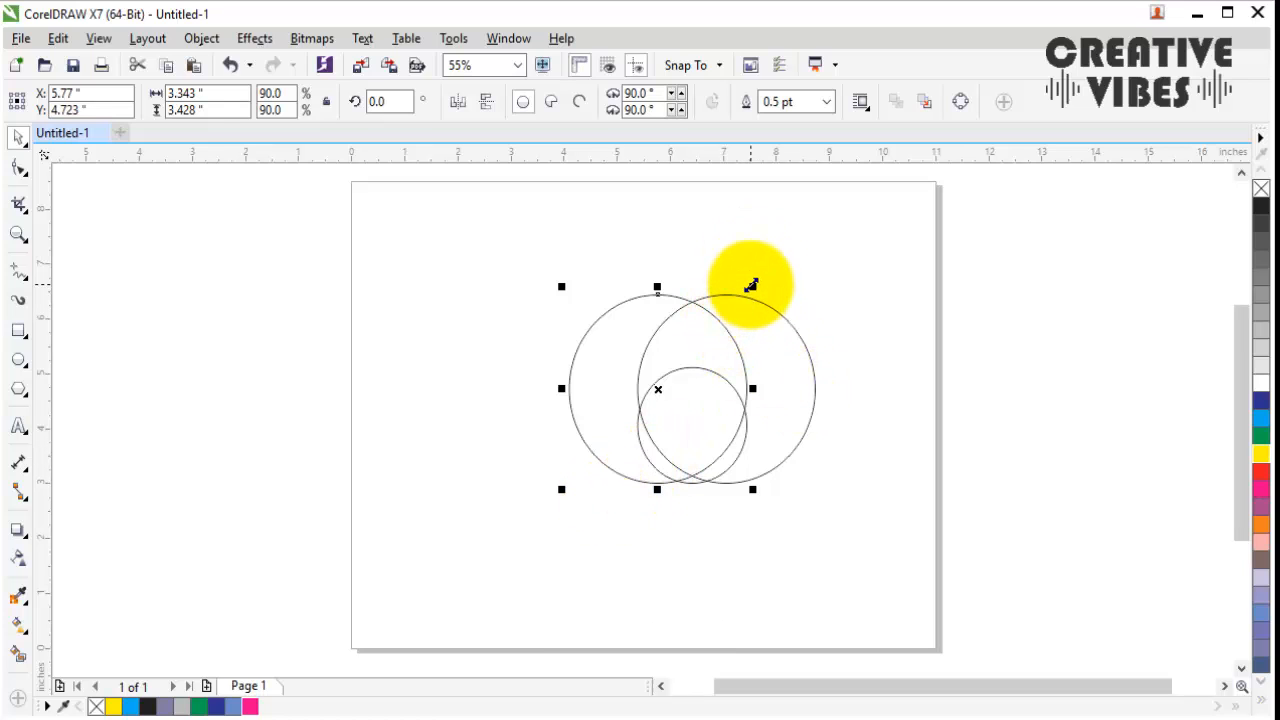
Step: Add a copy about 2.27 inches wide overlapping the middle circle's lower left, and a larger copy about 4.38 inches wide around it
left_click_drag(752, 287, 787, 345)
right_click(787, 345)
left_click_drag(615, 414, 597, 441)
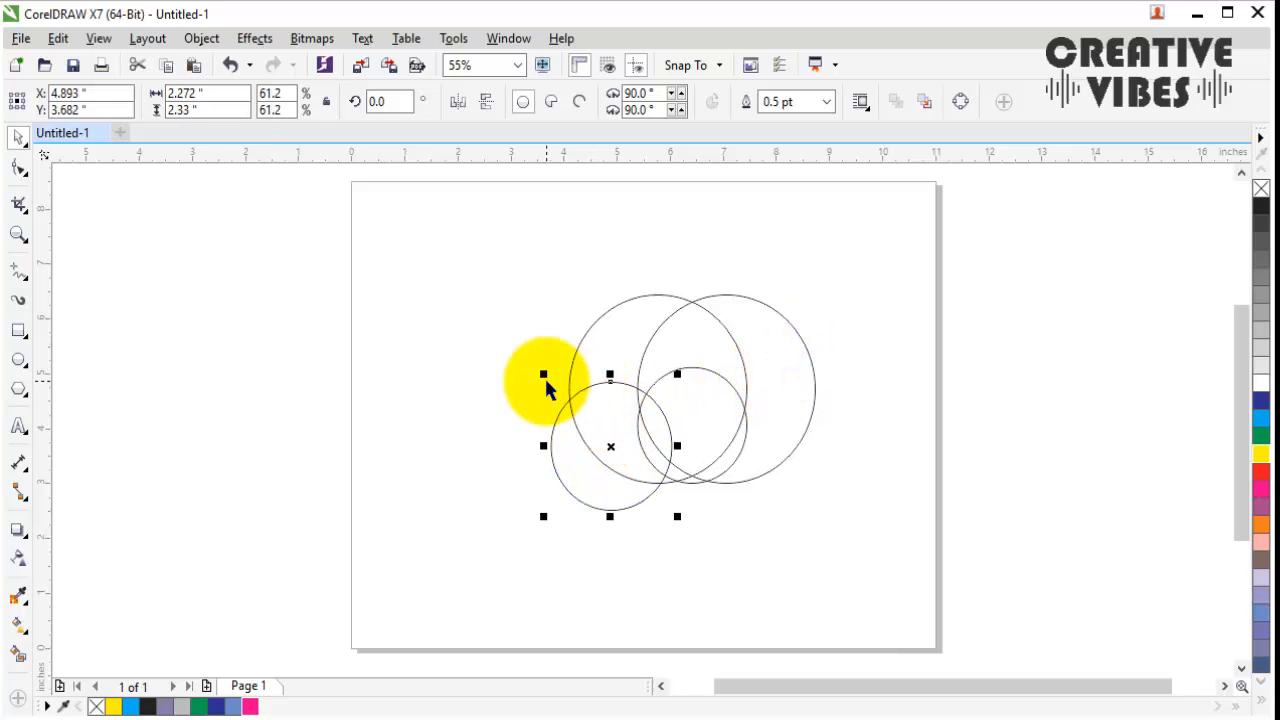
left_click_drag(541, 374, 424, 260)
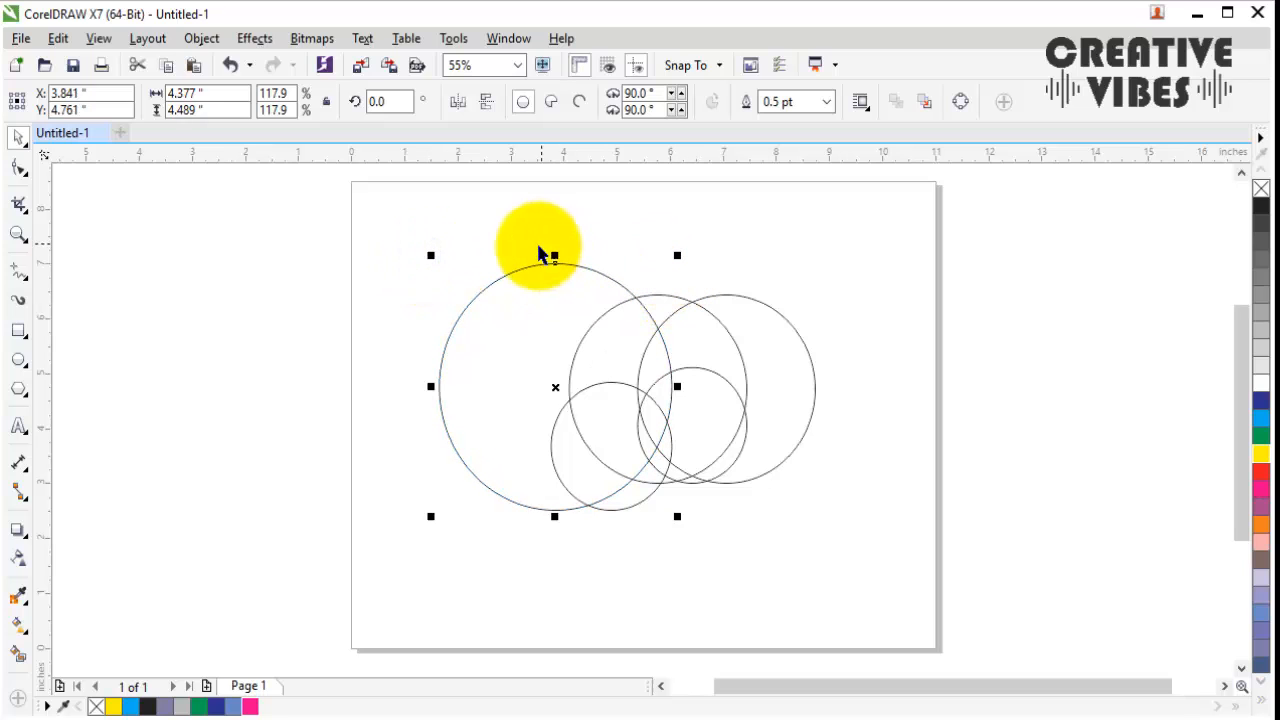
Step: Add a lower-left circle about 3.34 inches wide and a scaled copy about 2.06 inches wide, moved down and right to the lower middle
left_click_drag(677, 254, 624, 348)
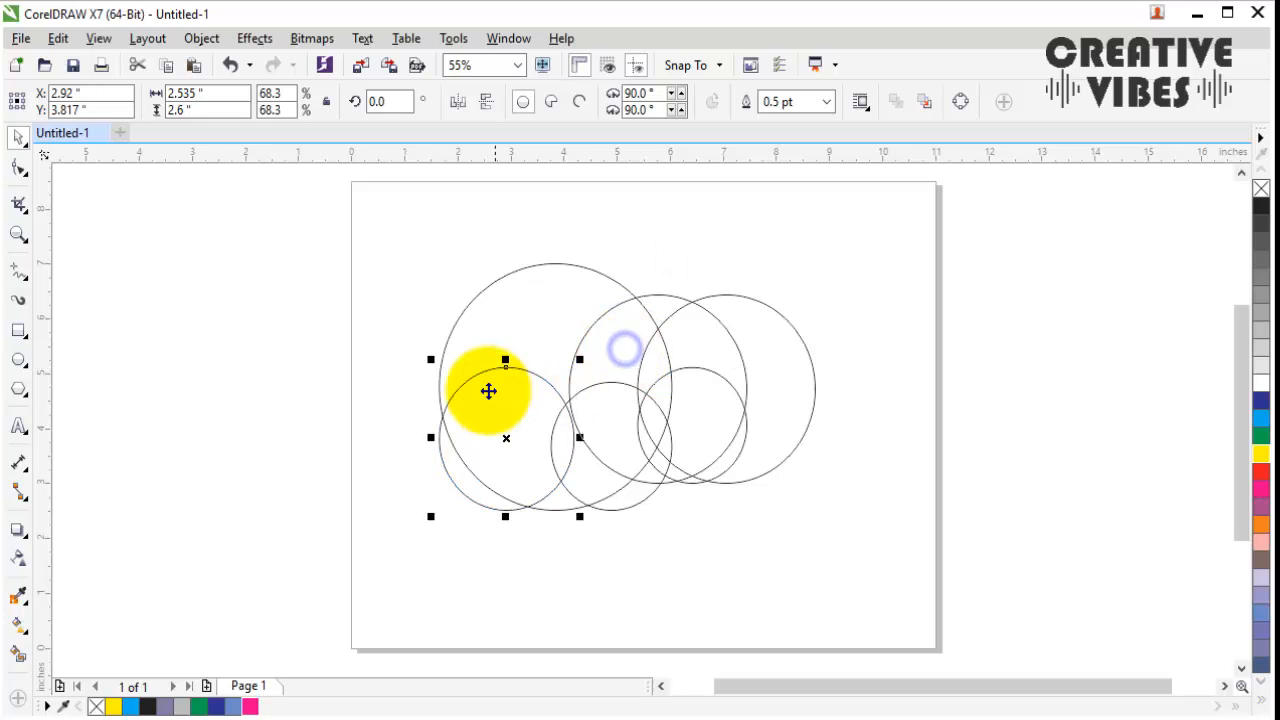
left_click_drag(579, 519, 622, 556)
left_click_drag(437, 366, 495, 423)
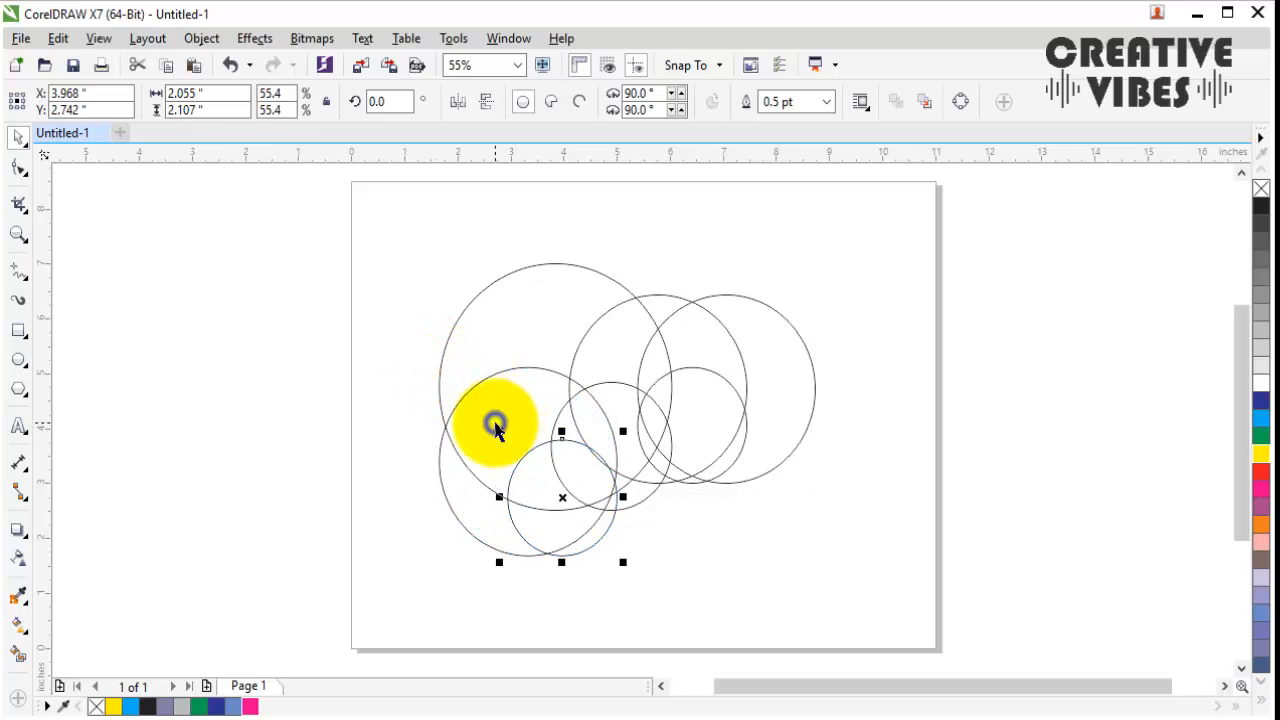
left_click_drag(580, 514, 626, 542)
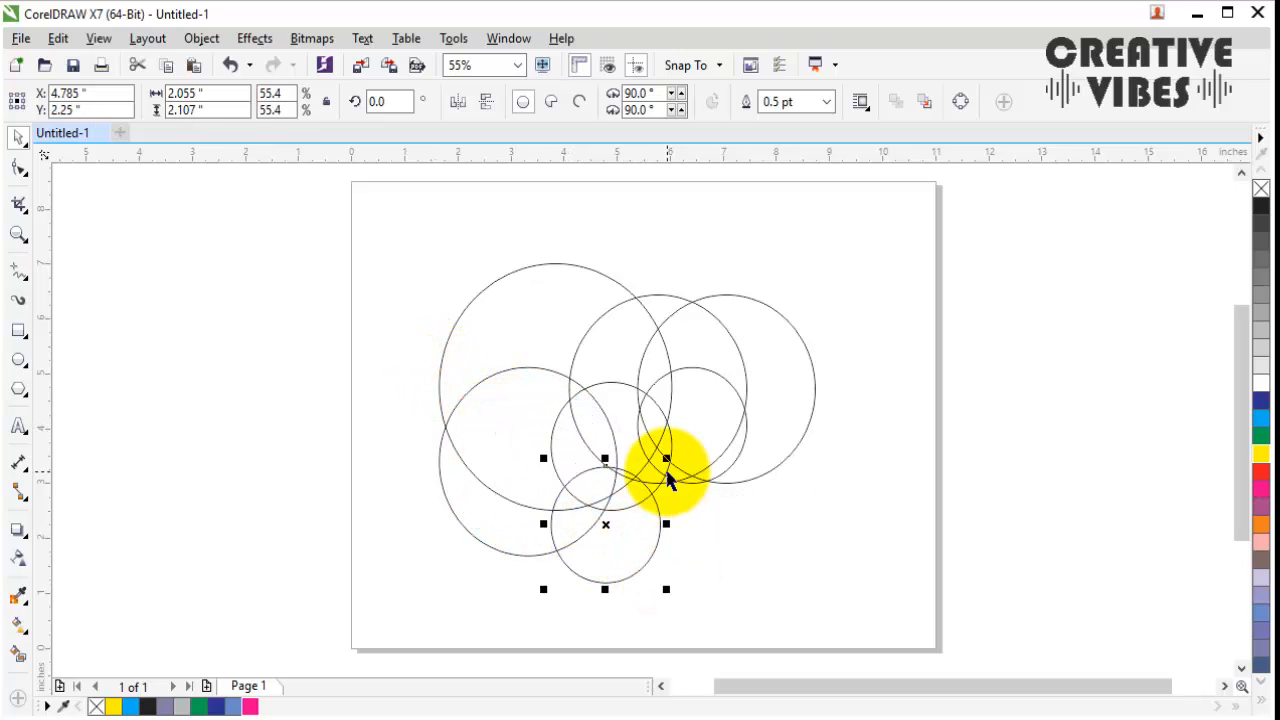
Step: Enlarge the lower middle circle to about 3.22 inches wide and add scaled copies about 1.67 and 3.21 inches wide beside it
left_click_drag(666, 459, 727, 393)
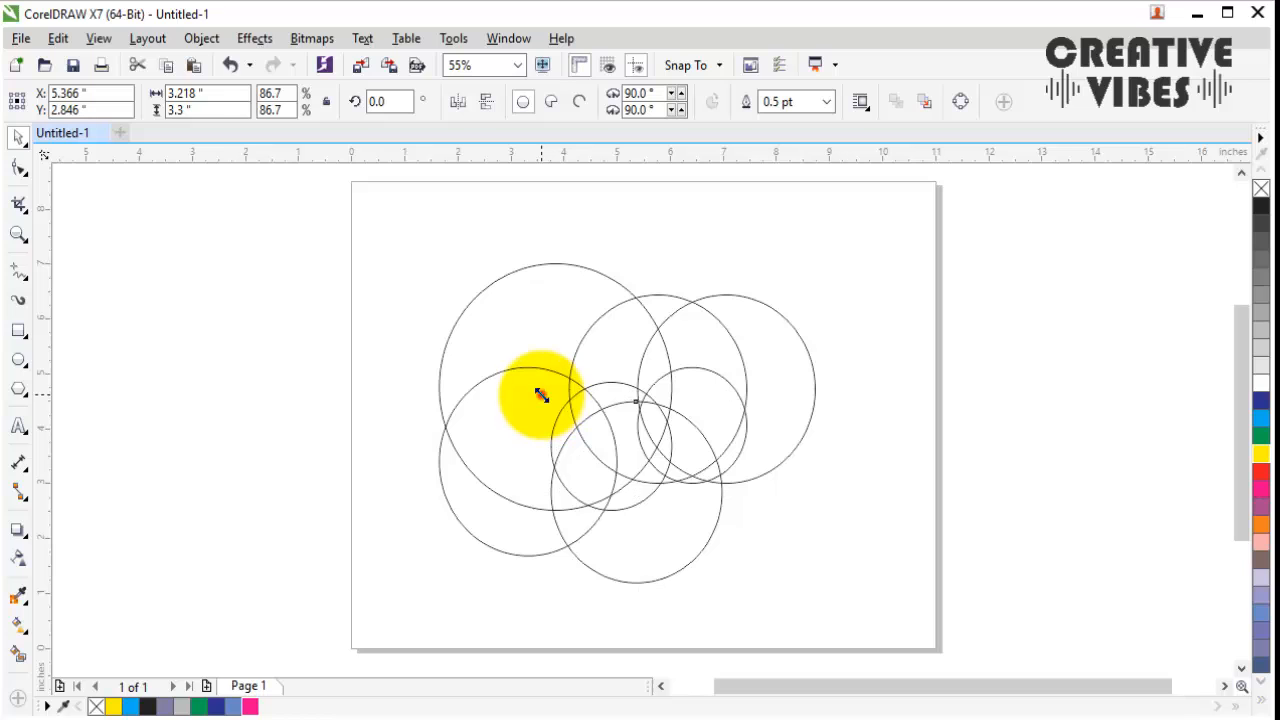
left_click_drag(543, 393, 619, 453)
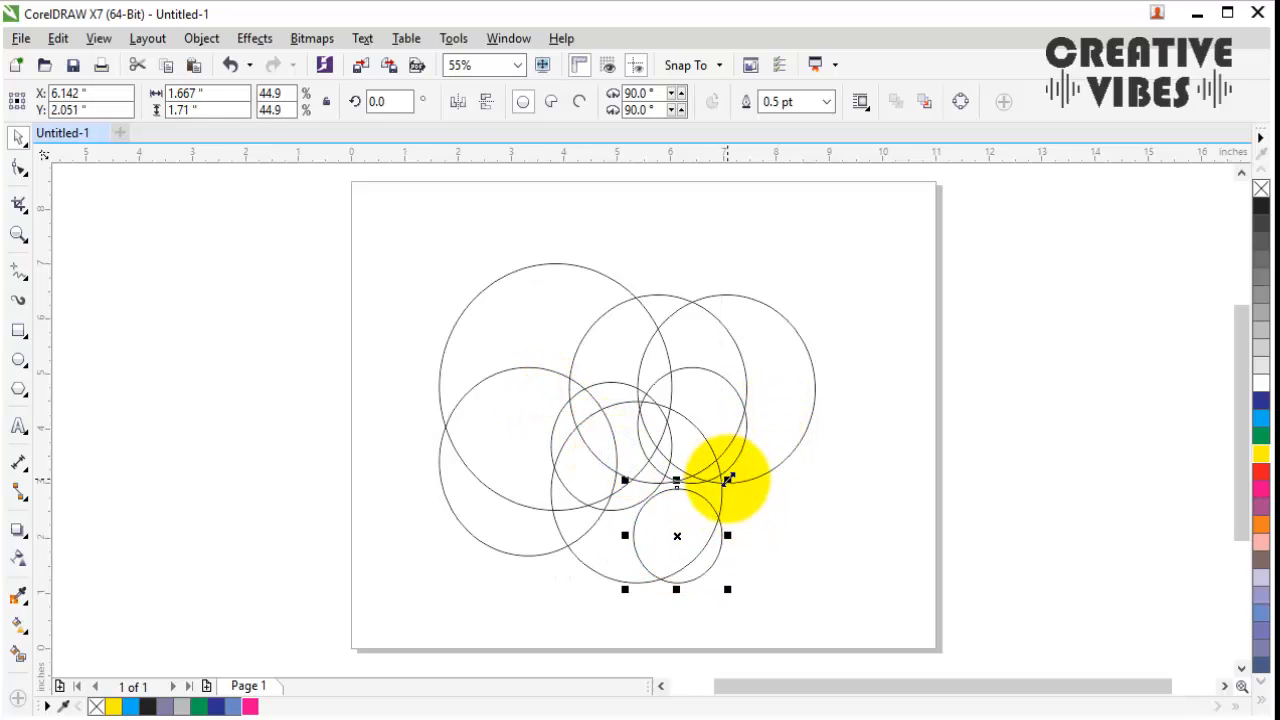
left_click_drag(727, 480, 808, 393)
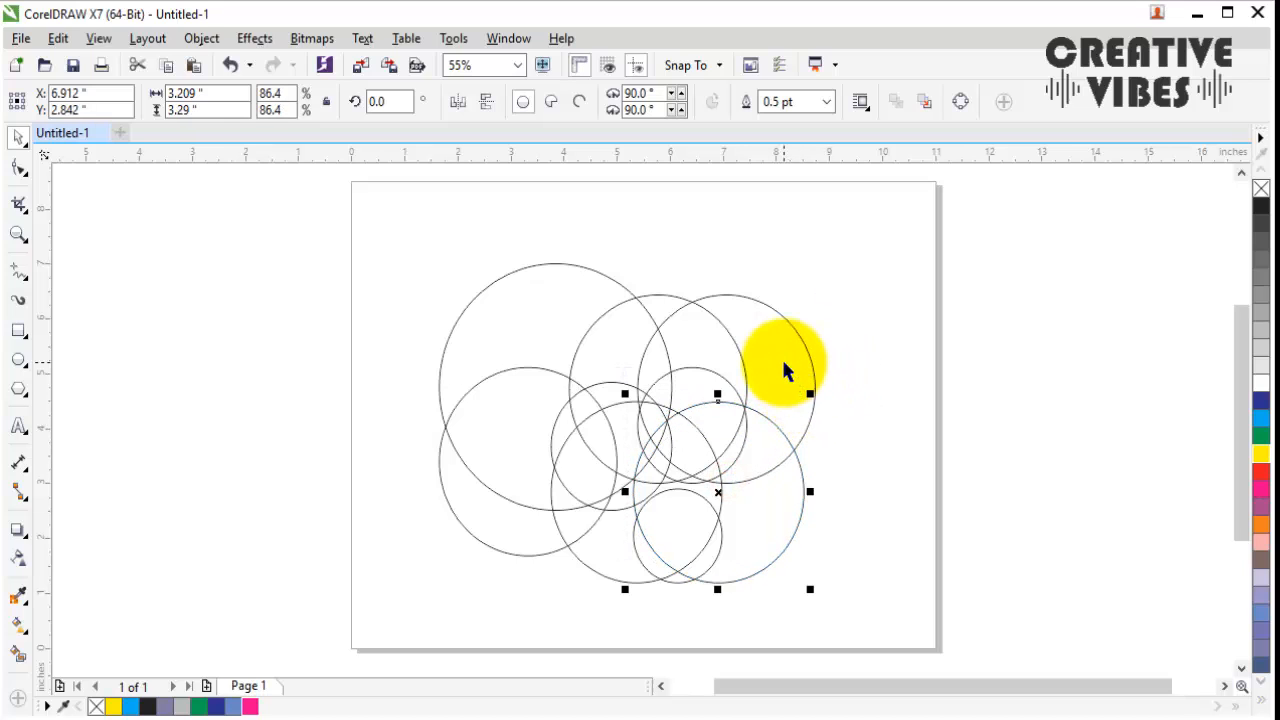
left_click(417, 286)
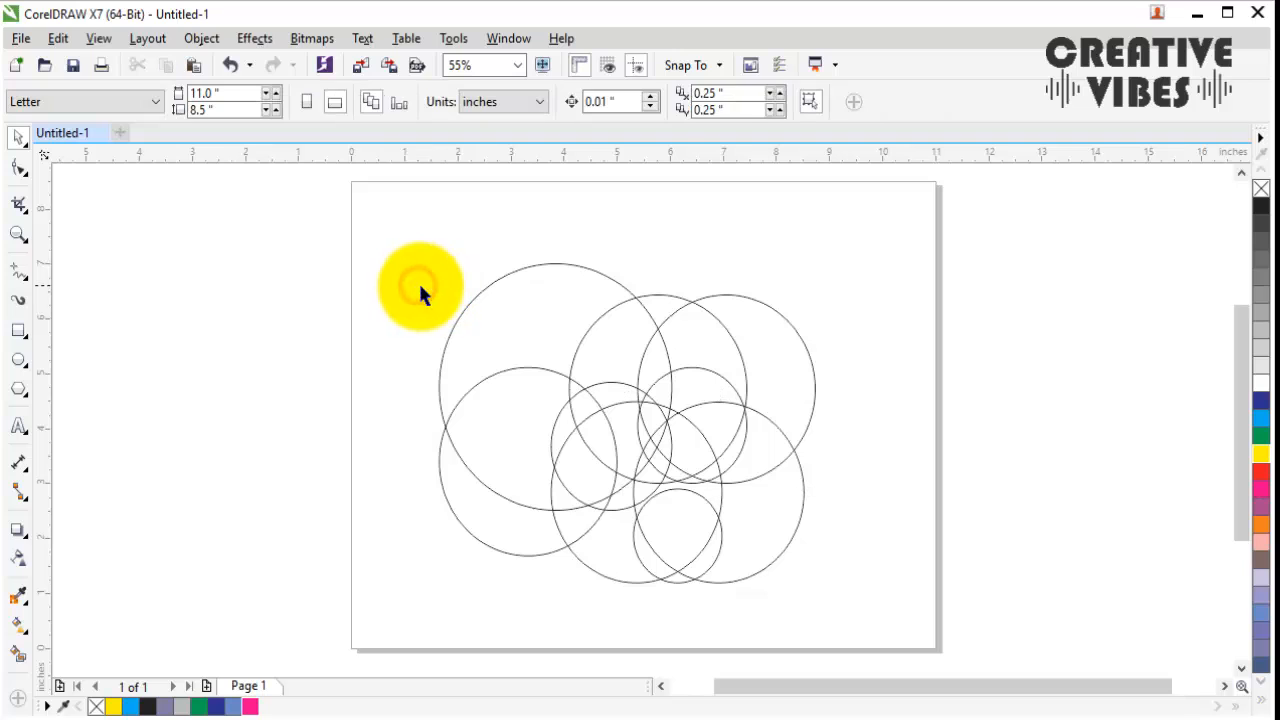
Step: Add enlarged copies of the lower-left circle, about 4.07 inches wide, and the upper-right circle, about 4.02 inches wide
left_click(504, 312)
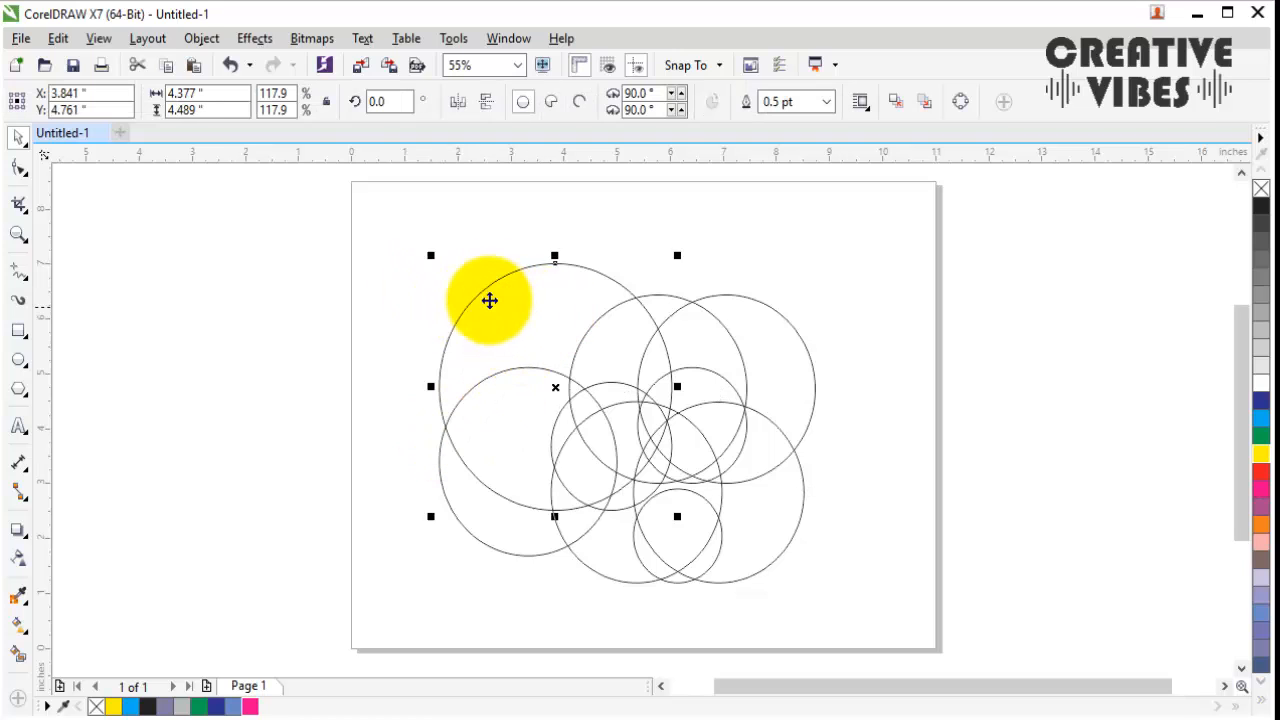
left_click(479, 508)
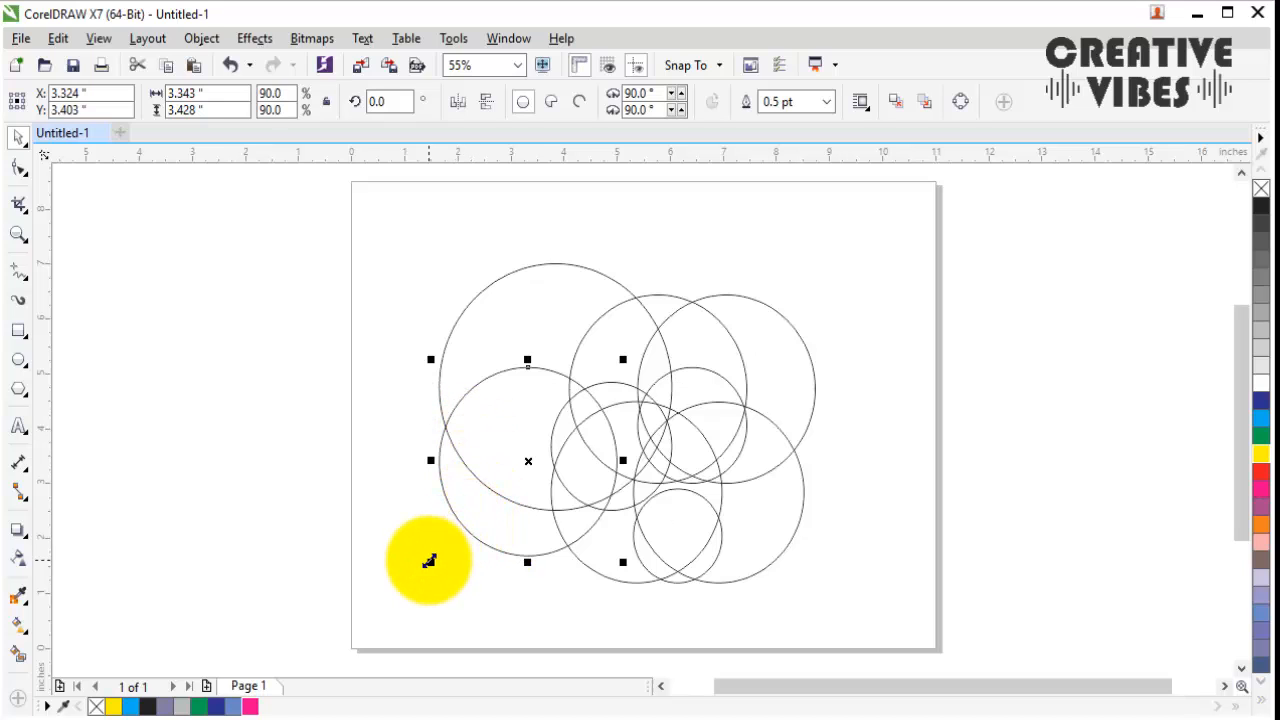
left_click_drag(428, 562, 384, 602)
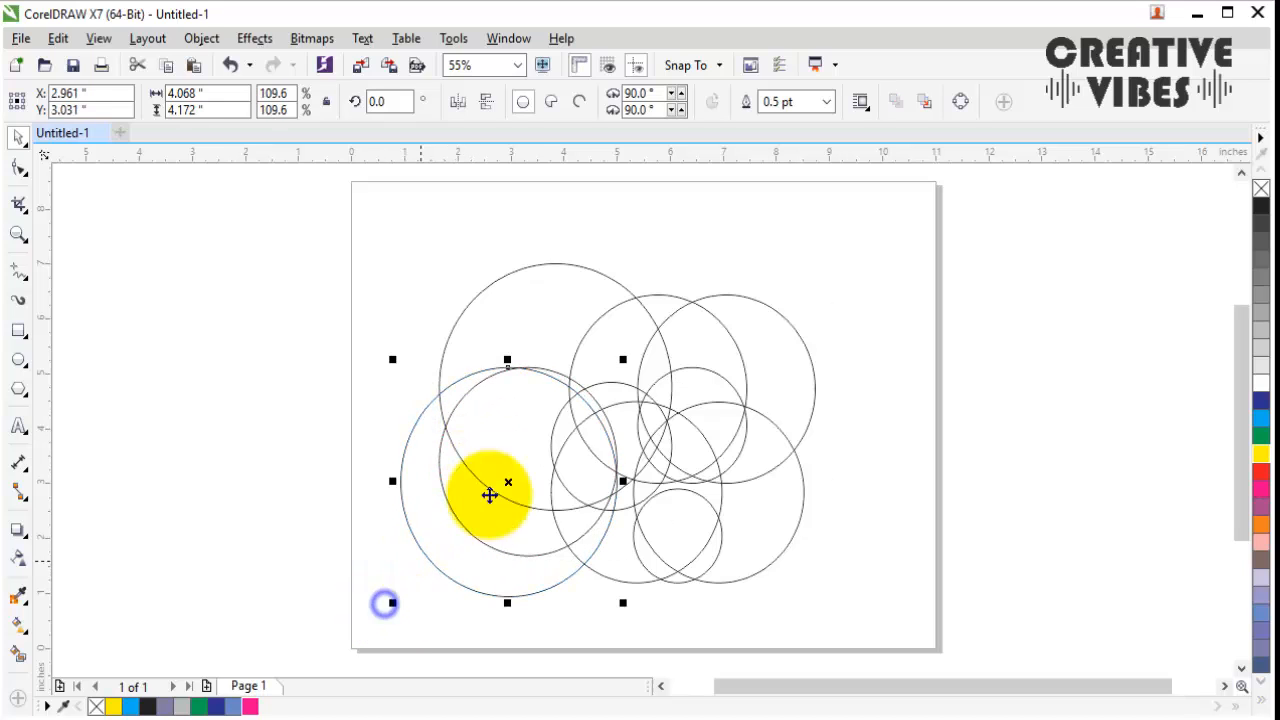
left_click(778, 347)
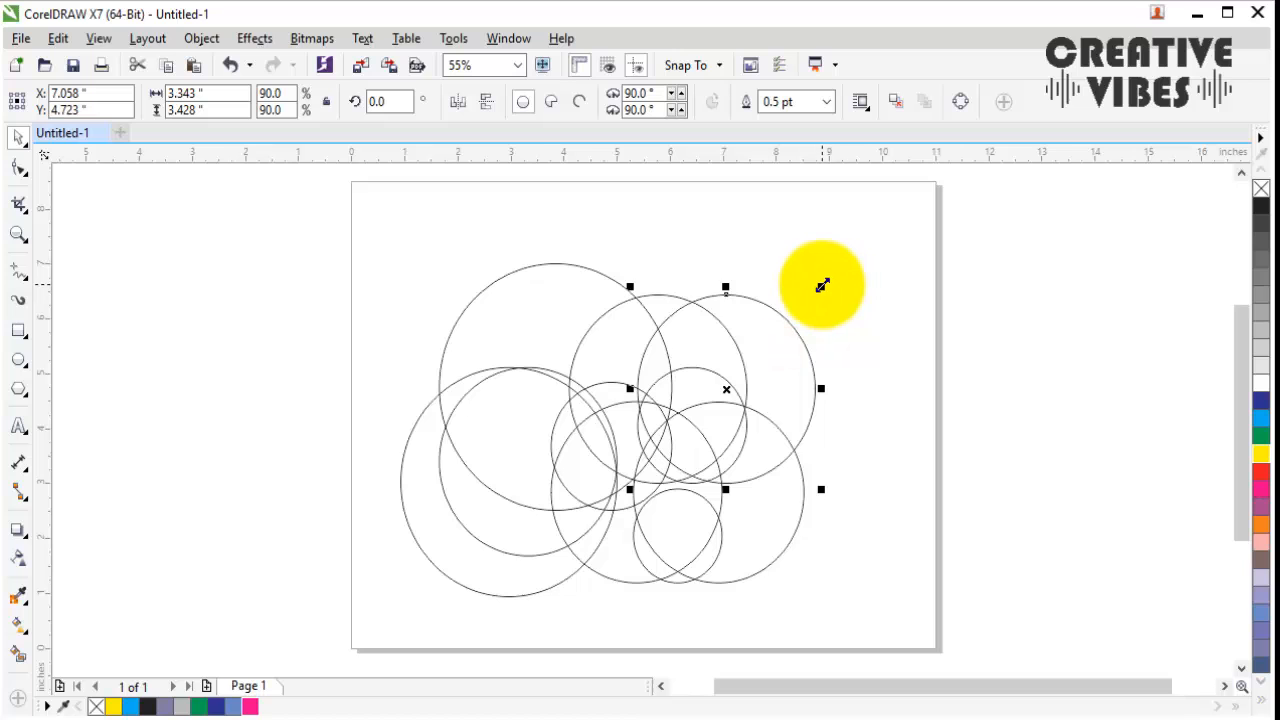
left_click_drag(820, 287, 858, 276)
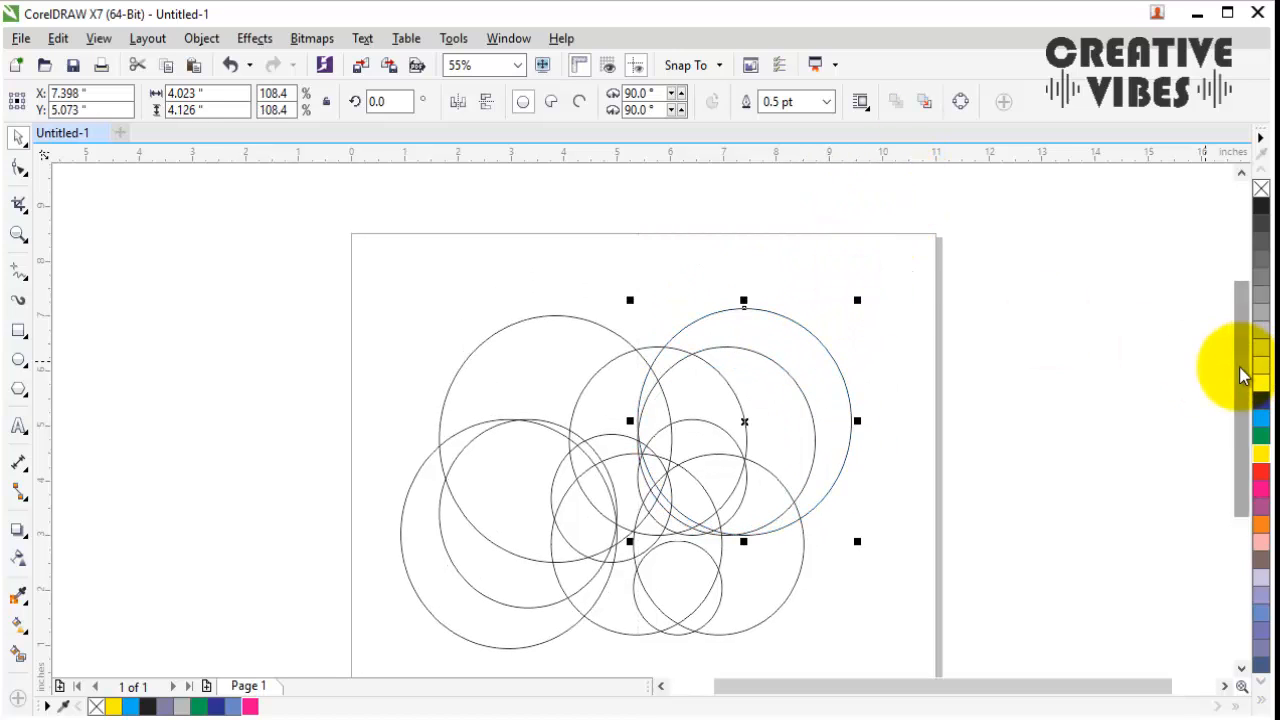
Step: Spread the overlapping circles by moving the outer ones toward the page sides, the upper middle one up, and the inner left one down-left
left_click_drag(1243, 366, 1249, 400)
left_click_drag(807, 297, 841, 295)
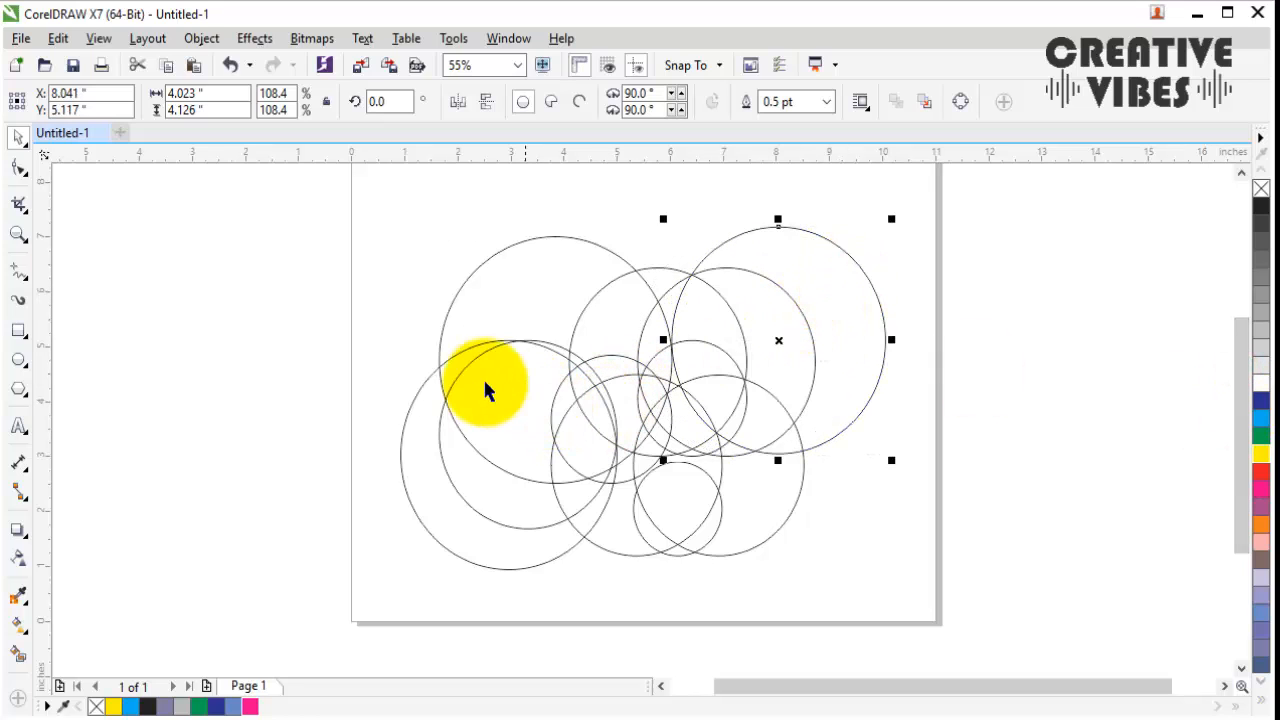
left_click_drag(409, 457, 382, 457)
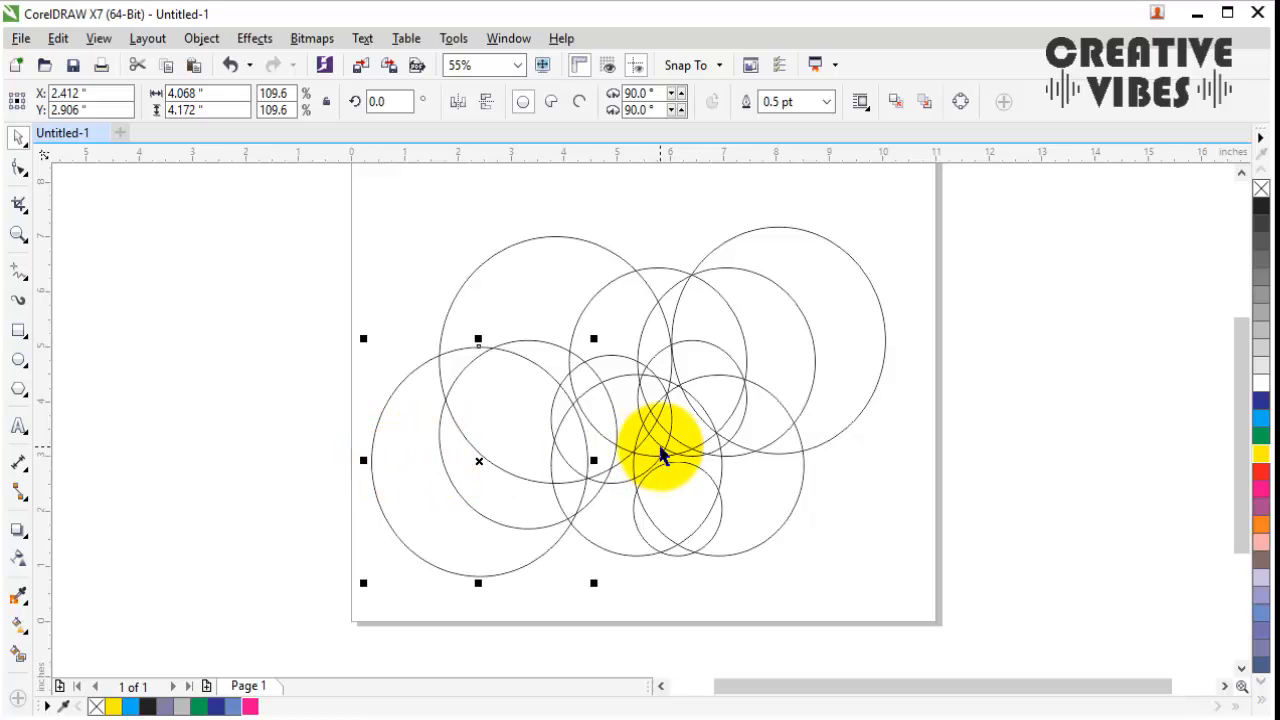
left_click_drag(767, 487, 820, 494)
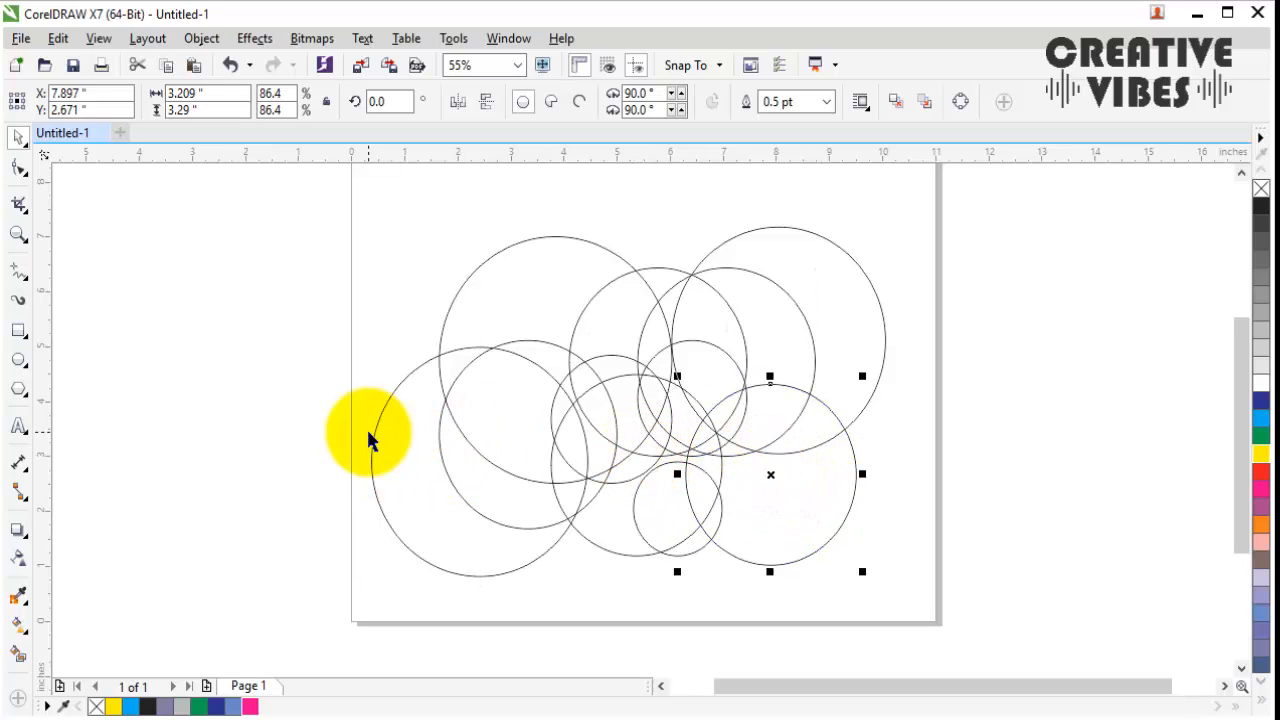
left_click_drag(484, 510, 527, 501)
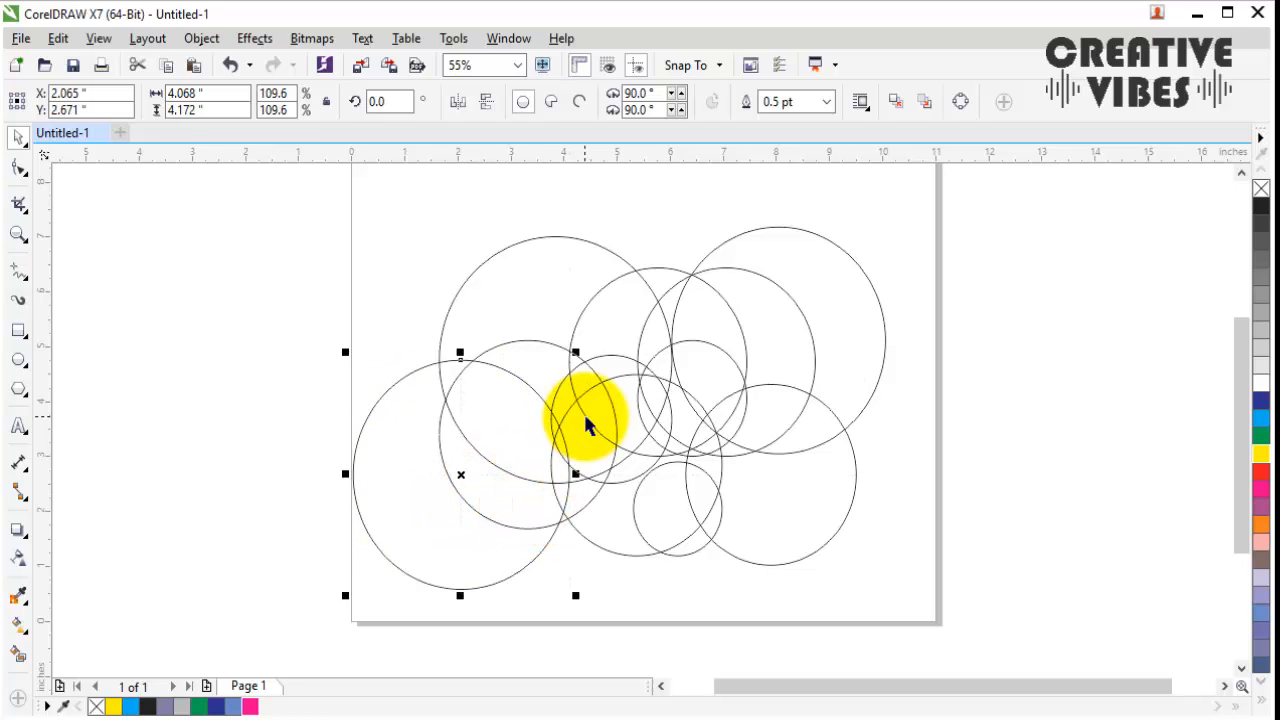
mouse_move(588, 420)
left_mouse_down()
mouse_move(576, 425)
mouse_move(586, 409)
left_mouse_up()
left_click_drag(545, 362, 528, 367)
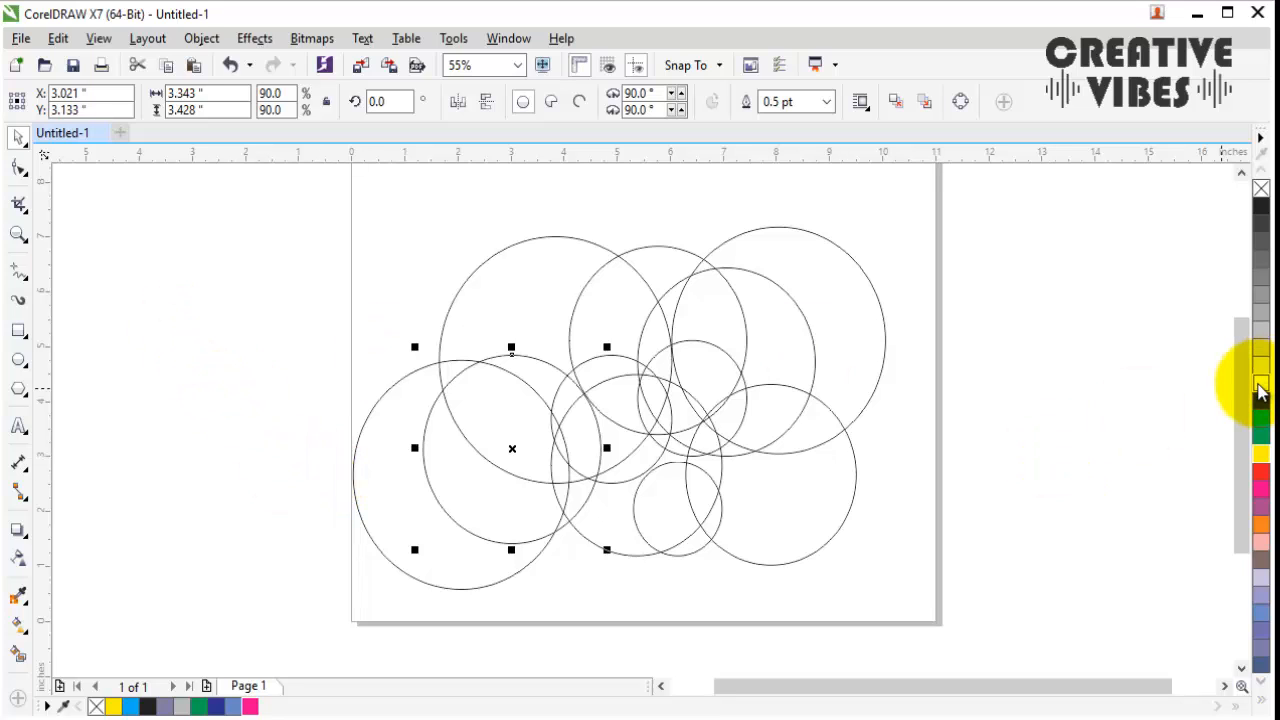
Step: Try palette fills on the circles, pink on the large lower-left one and blue on its neighbour, undo both fills and deselect
left_click_drag(1242, 386, 1242, 376)
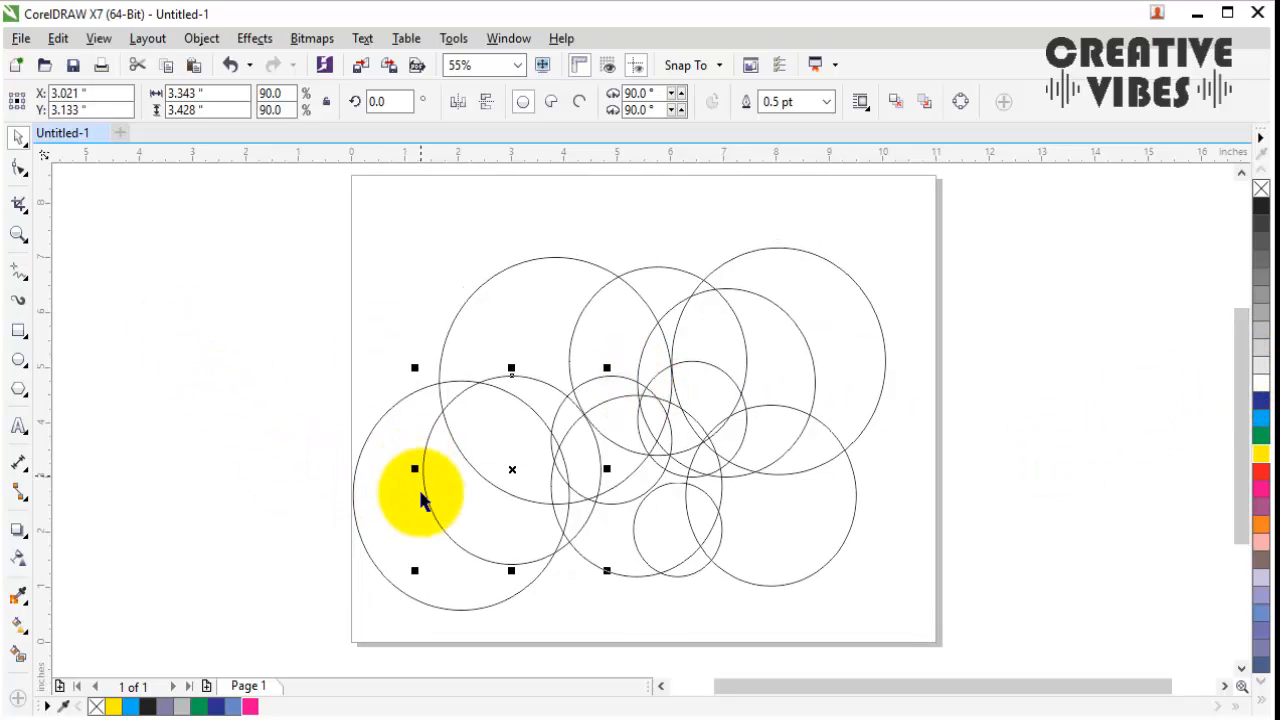
left_click(394, 523)
left_click(250, 706)
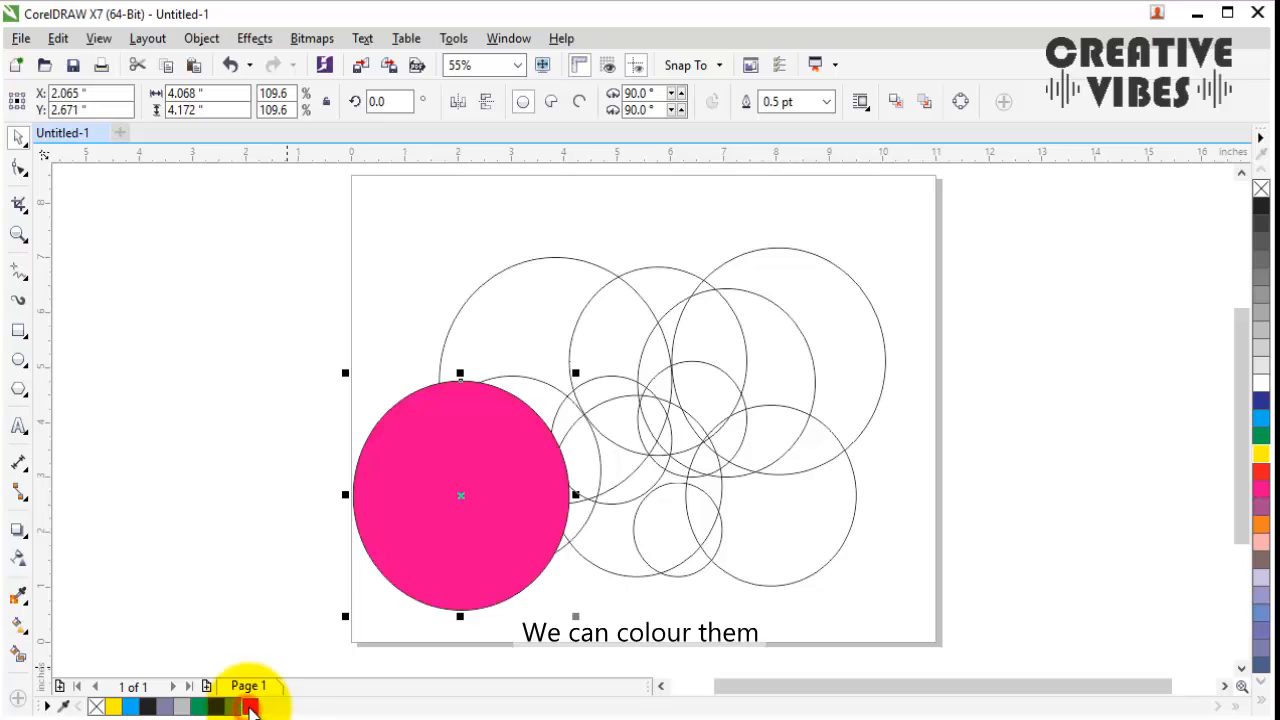
left_click(536, 375)
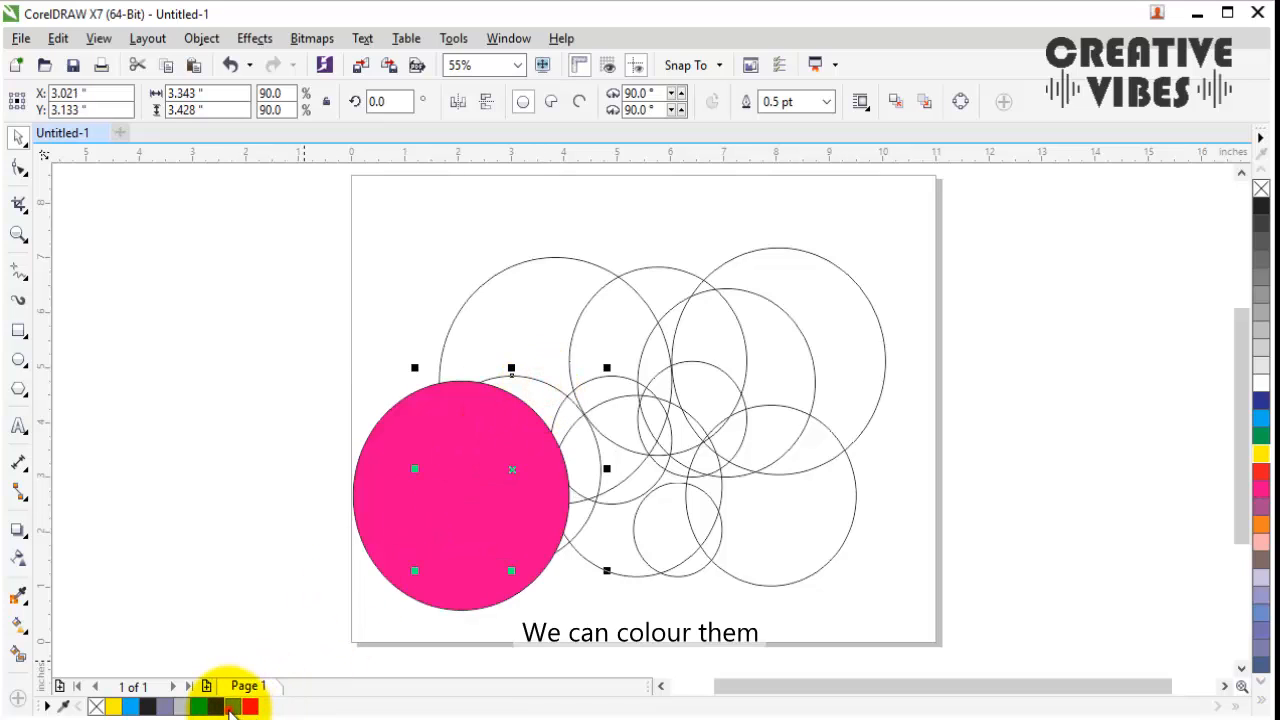
left_click(230, 706)
key("ctrl+z")
key("Escape")
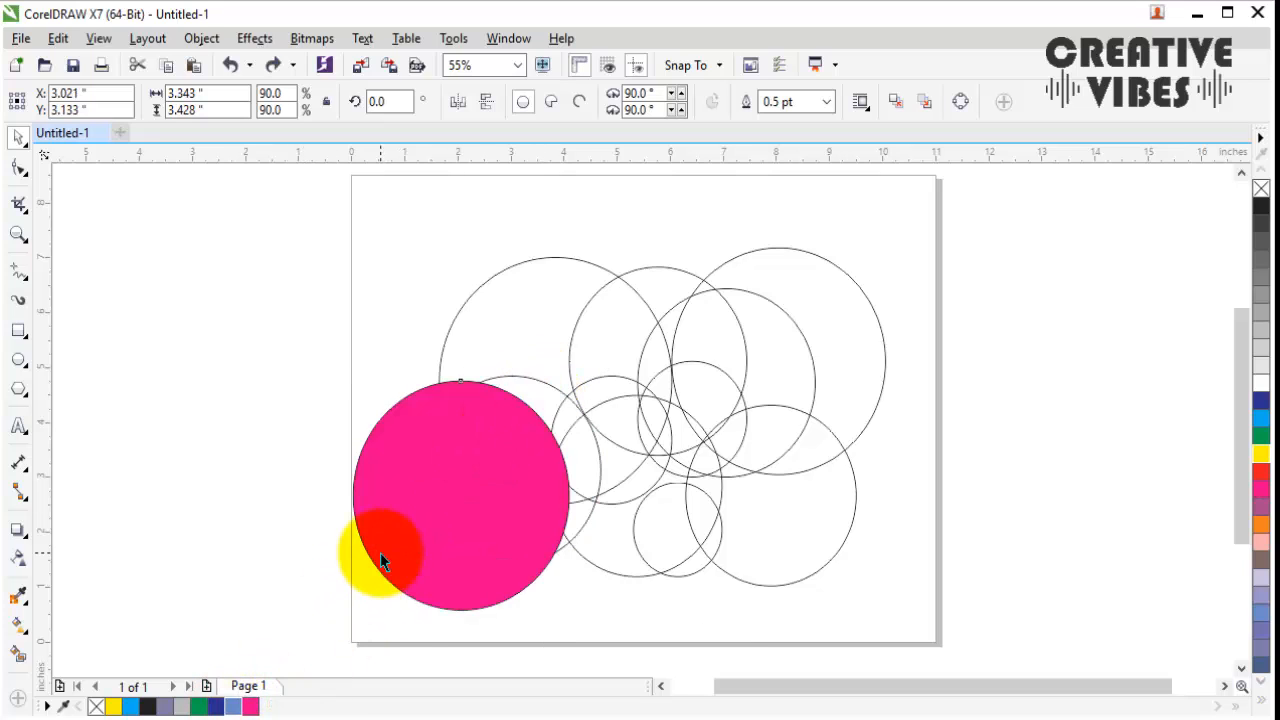
key("ctrl+z")
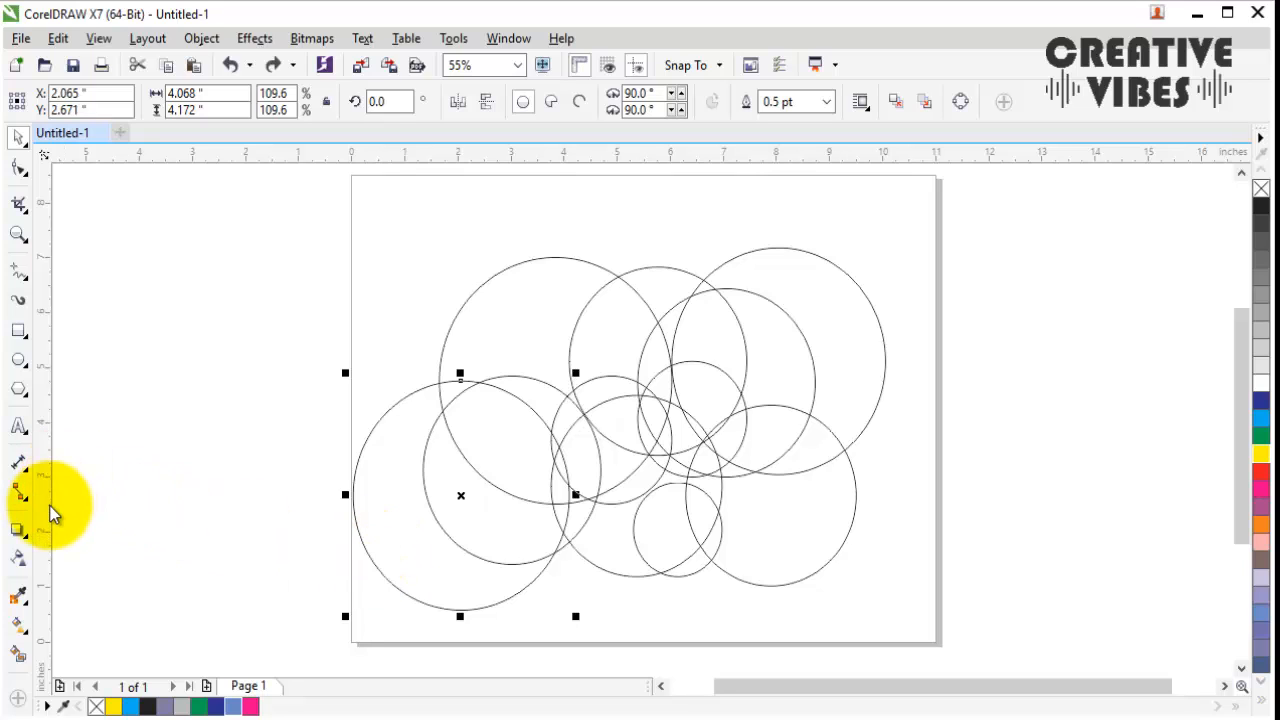
left_click(260, 369)
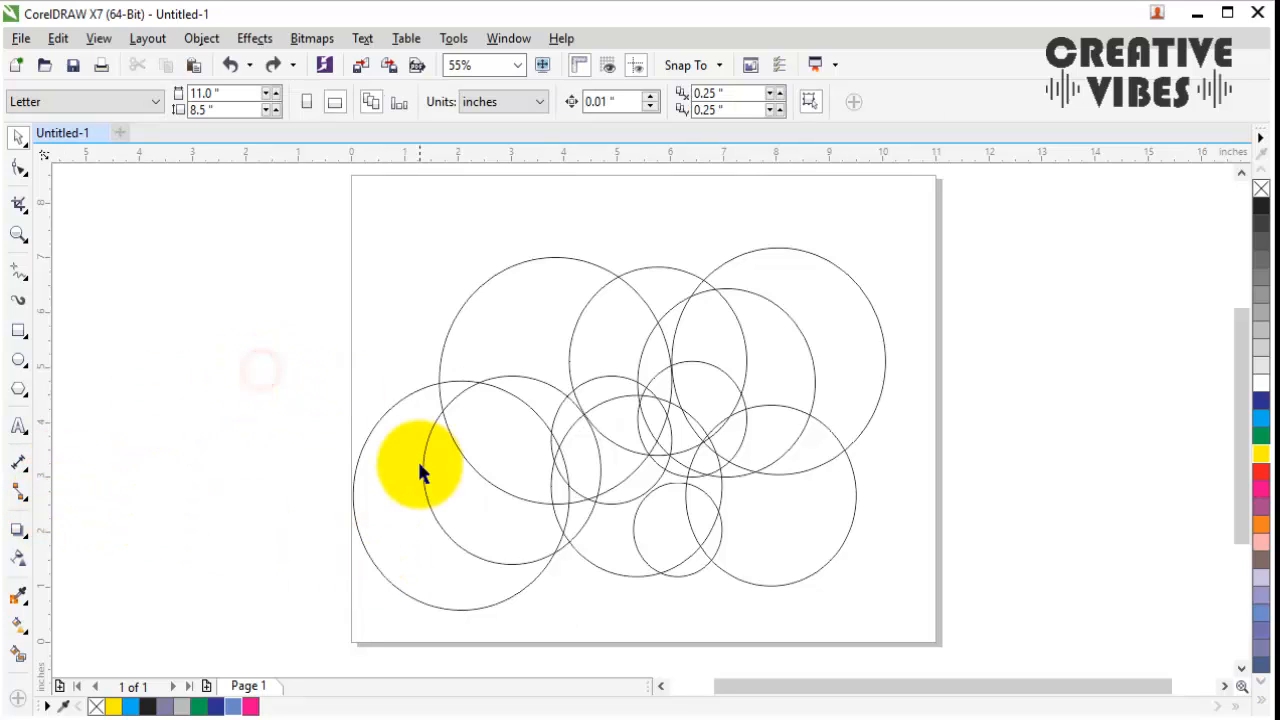
Step: Activate the Smart Fill tool with fill and outline options both set to Specify, and look through the available fill colours
left_click(20, 658)
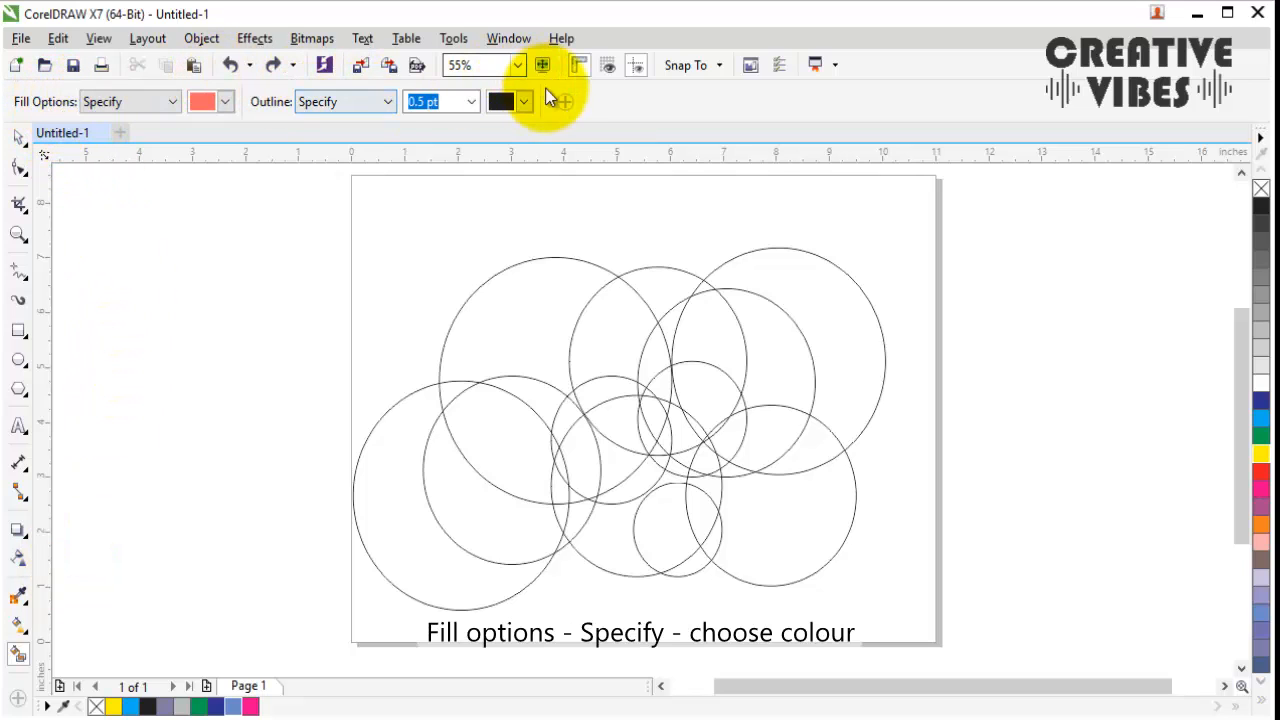
left_click(173, 104)
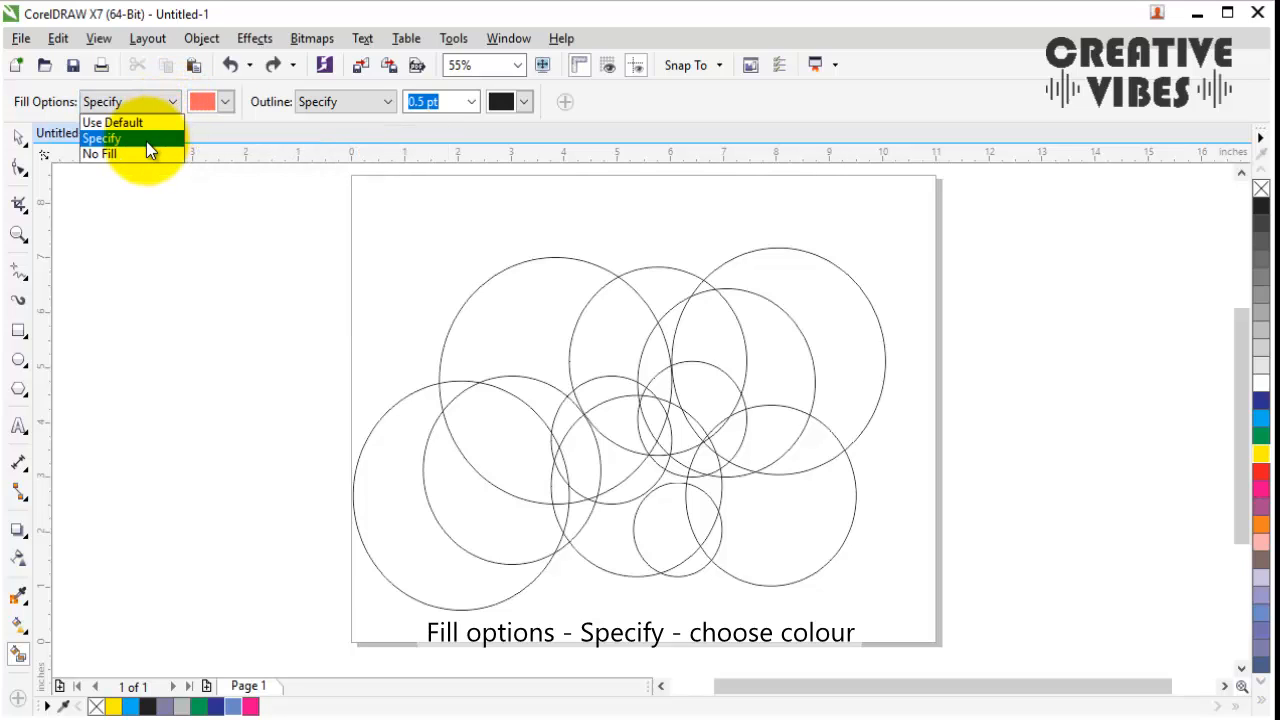
left_click(146, 139)
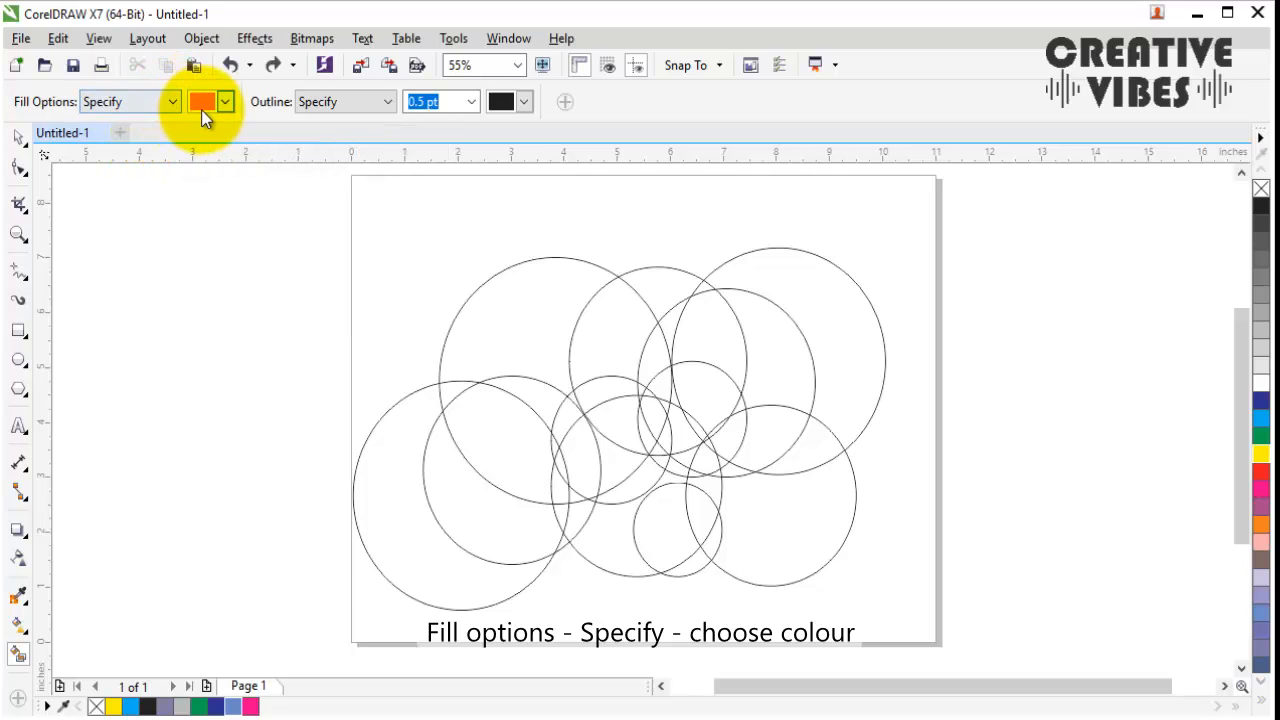
left_click(225, 101)
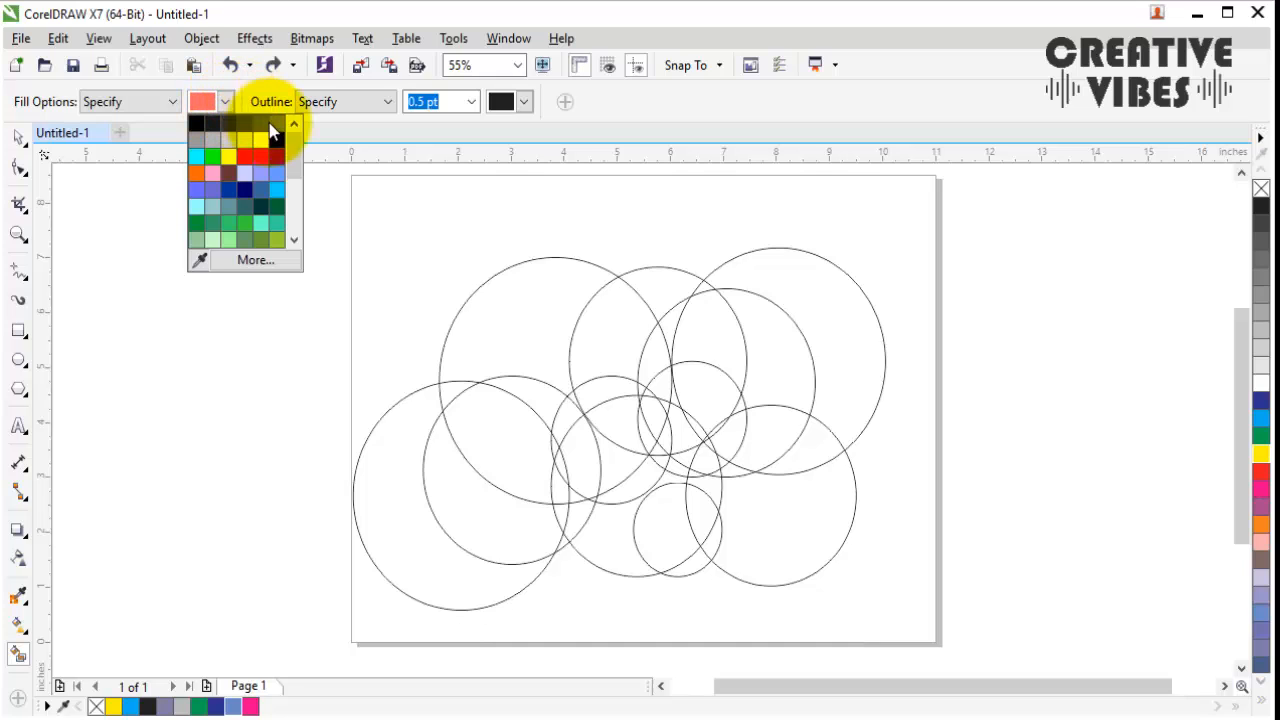
mouse_move(298, 153)
left_mouse_down()
mouse_move(296, 225)
mouse_move(296, 150)
left_mouse_up()
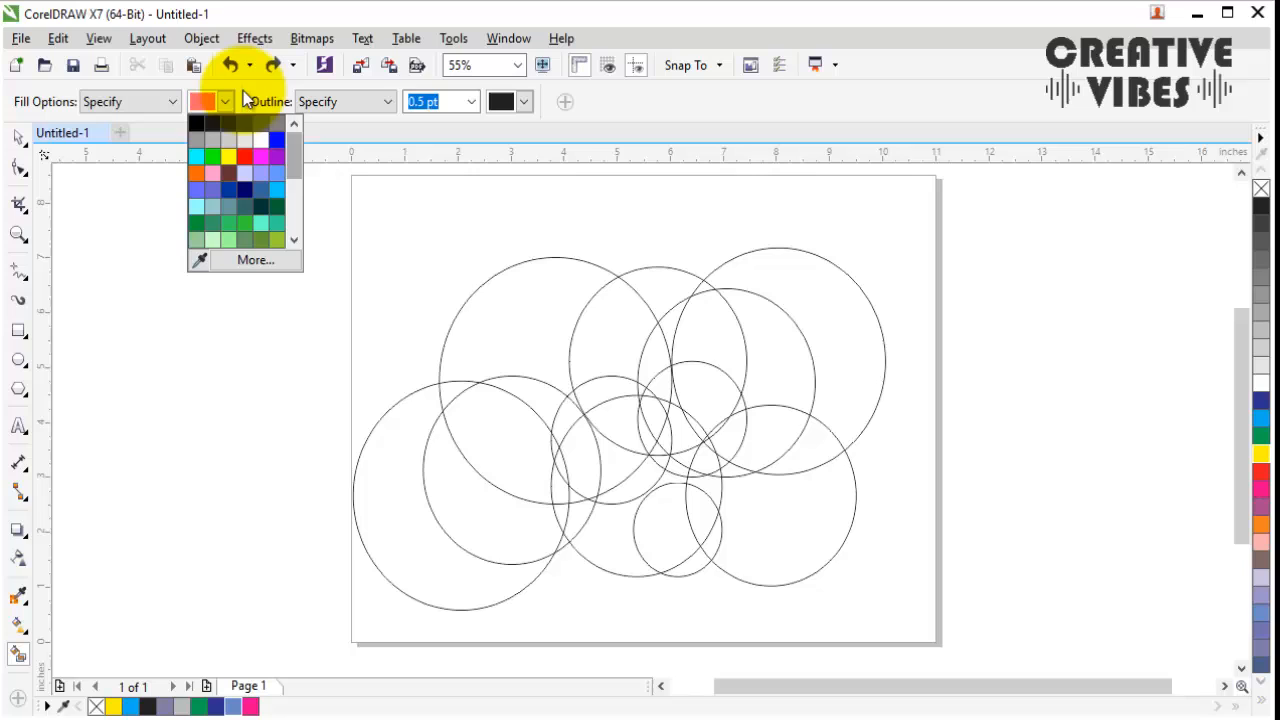
left_click(324, 183)
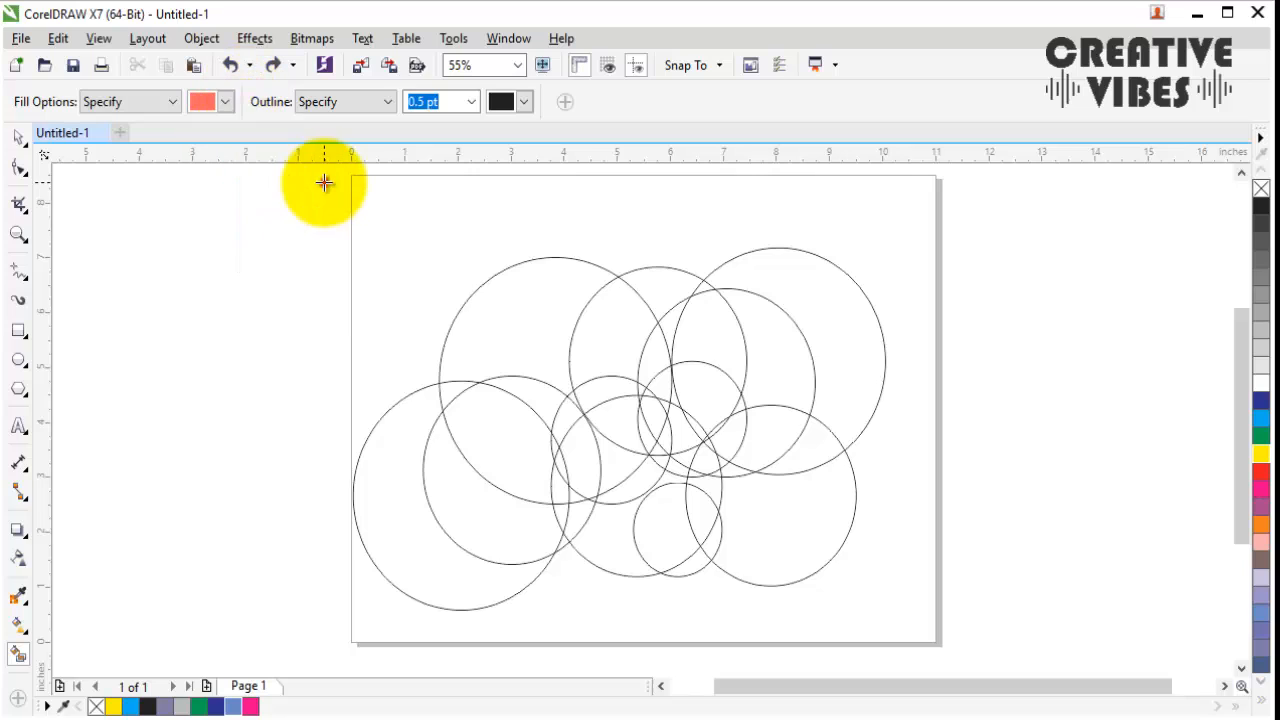
left_click(386, 101)
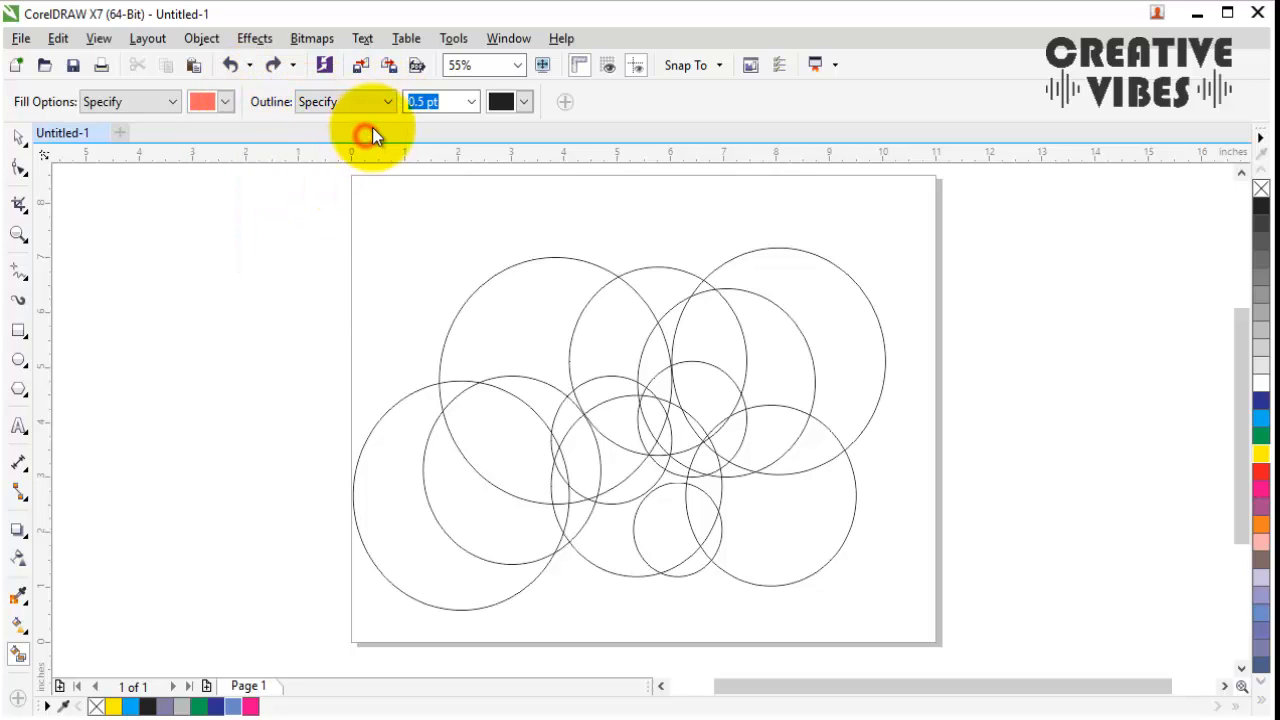
Step: Try a Smart Fill in salmon with a 3.0 pt black outline on the large upper-left circle's crescent
left_click(522, 101)
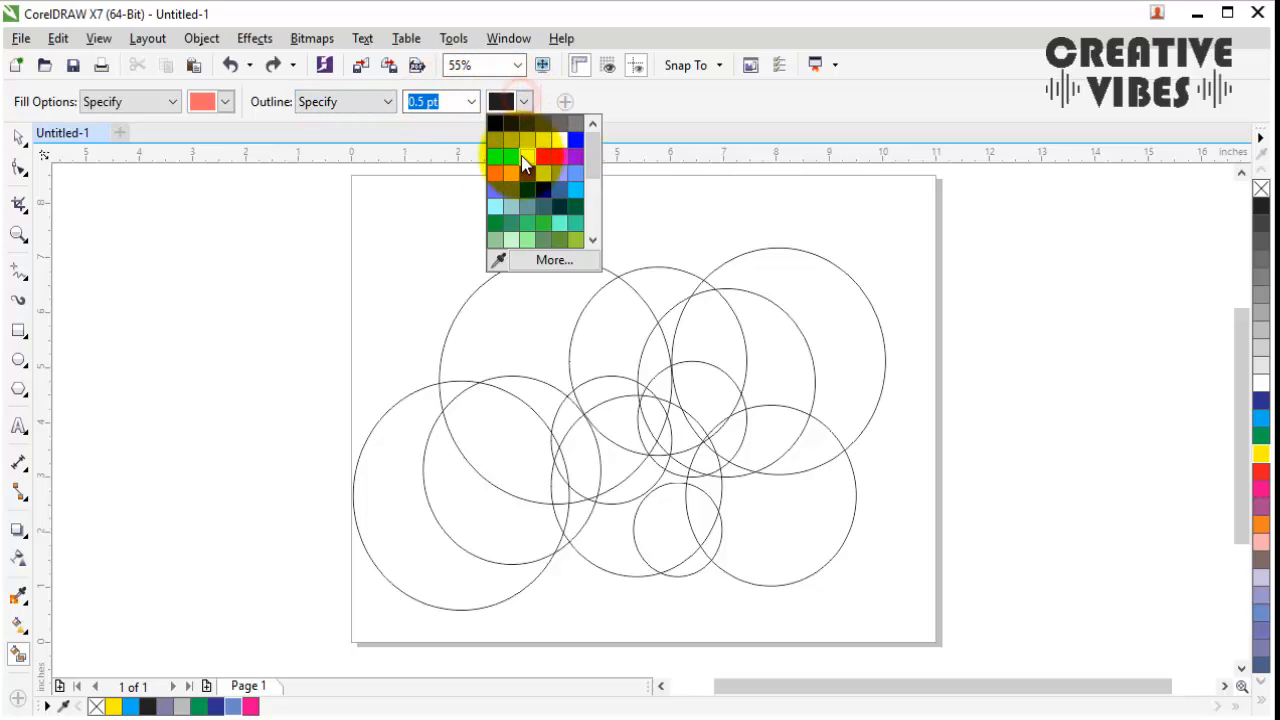
left_click(470, 102)
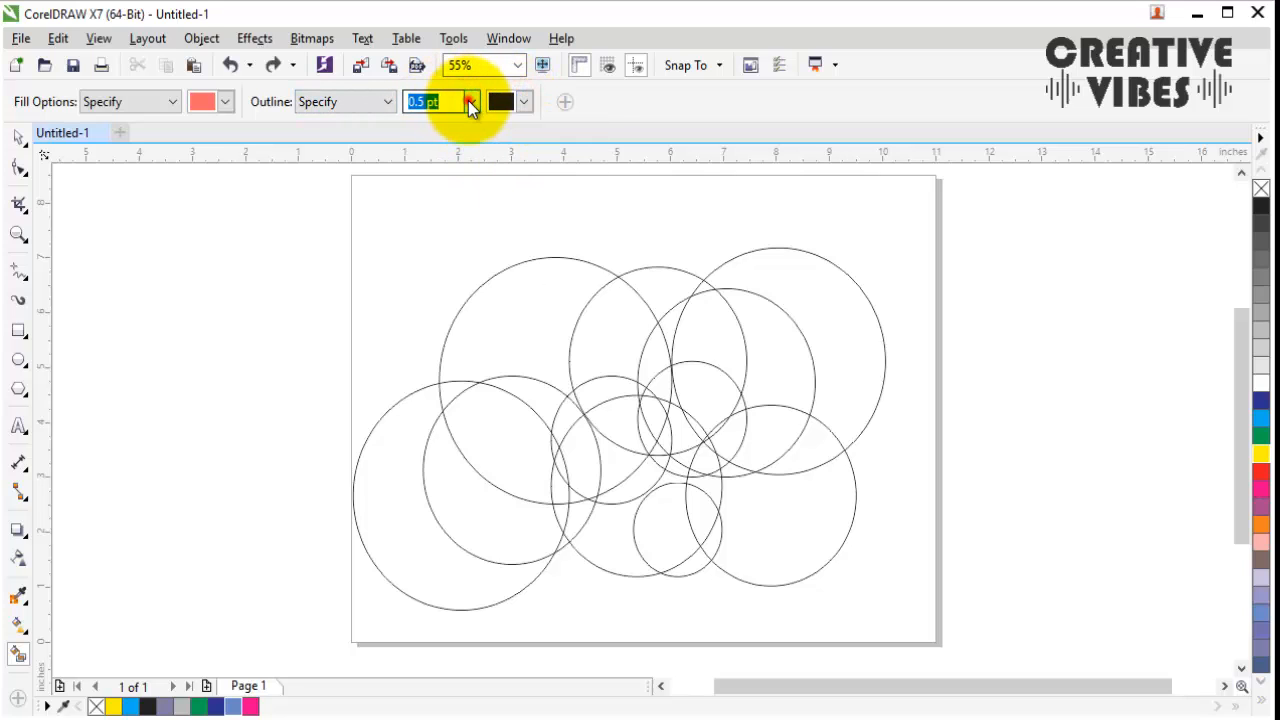
left_click(459, 235)
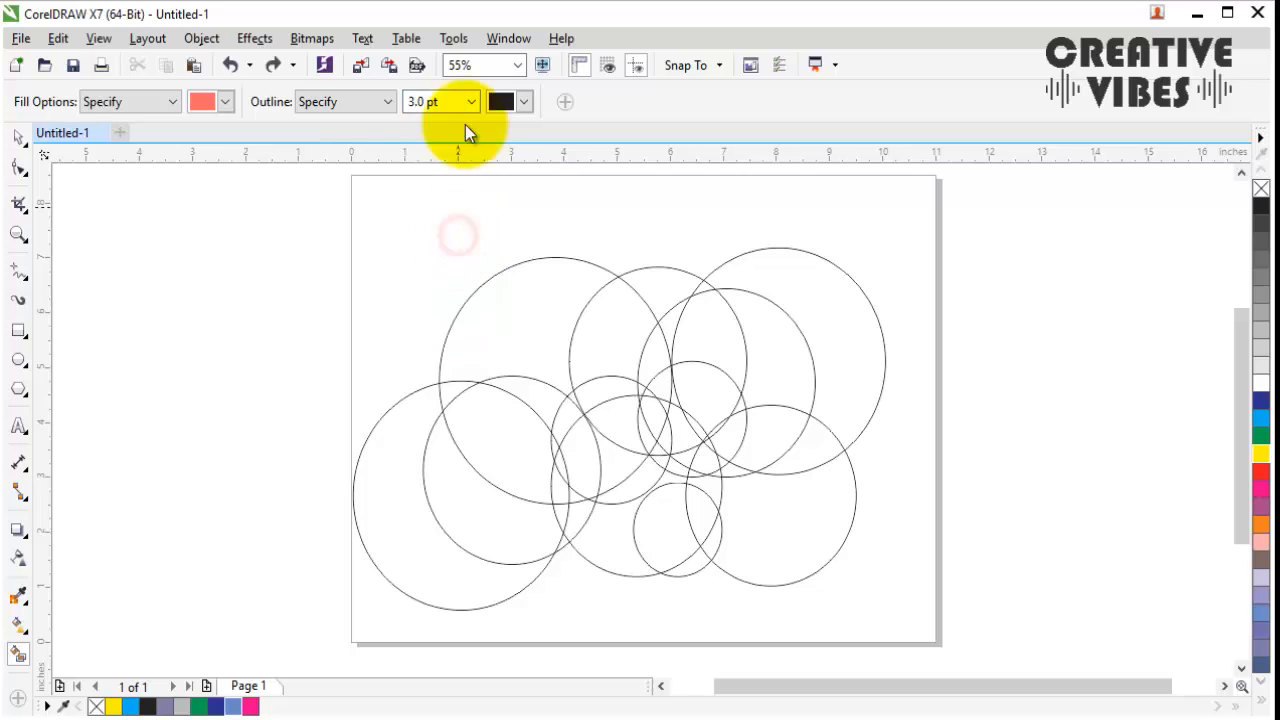
left_click(511, 304)
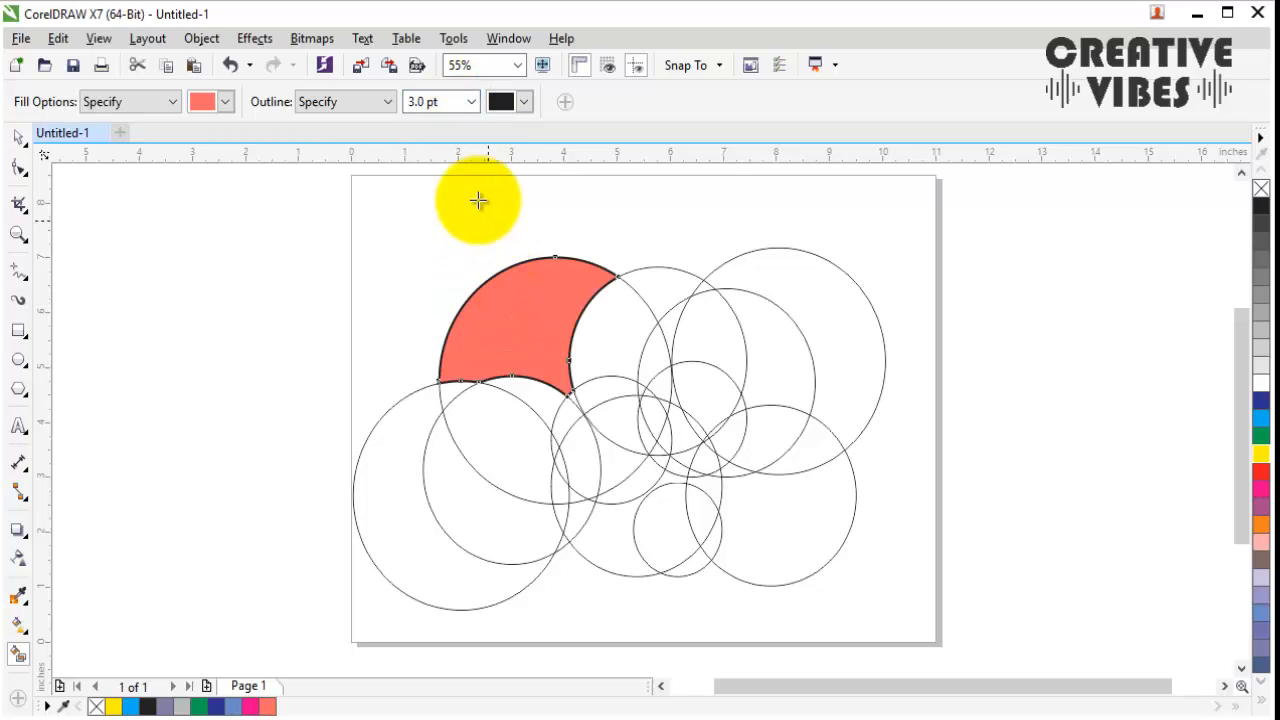
Step: Try the same salmon crescent fill with a 4.0 pt outline, and undo both Smart Fill attempts
left_click(472, 103)
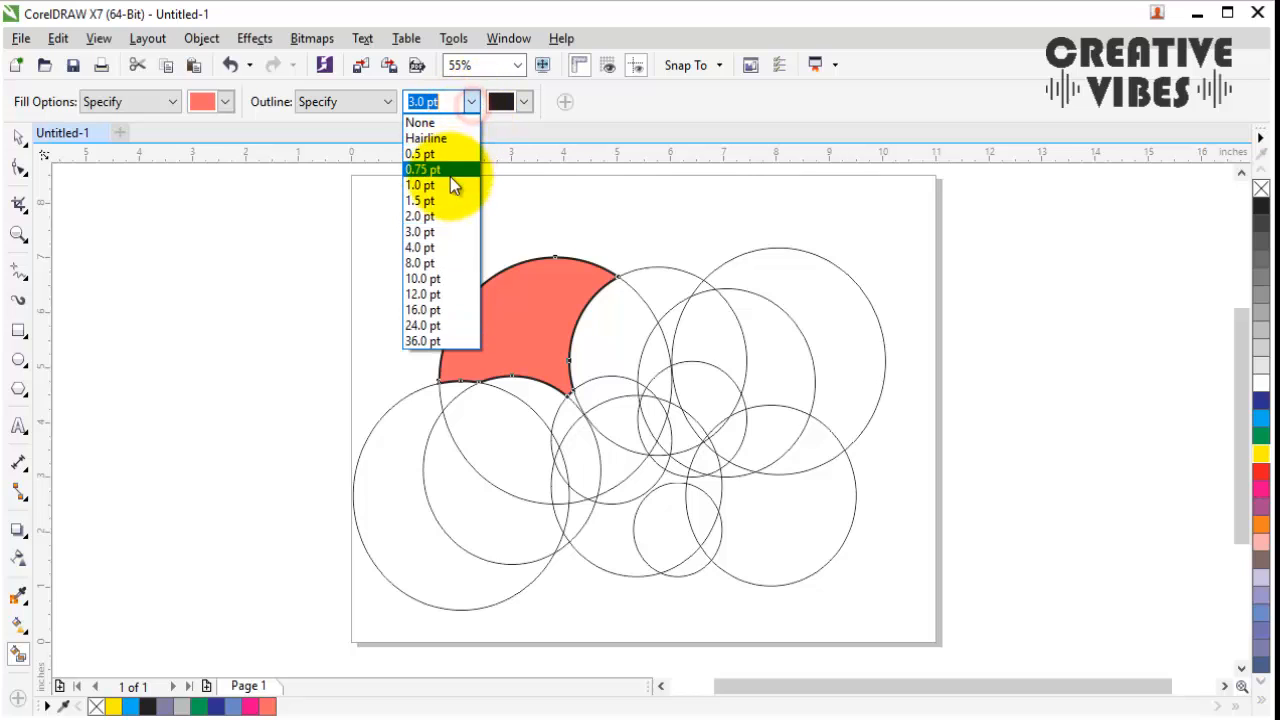
left_click(437, 247)
left_click(491, 300)
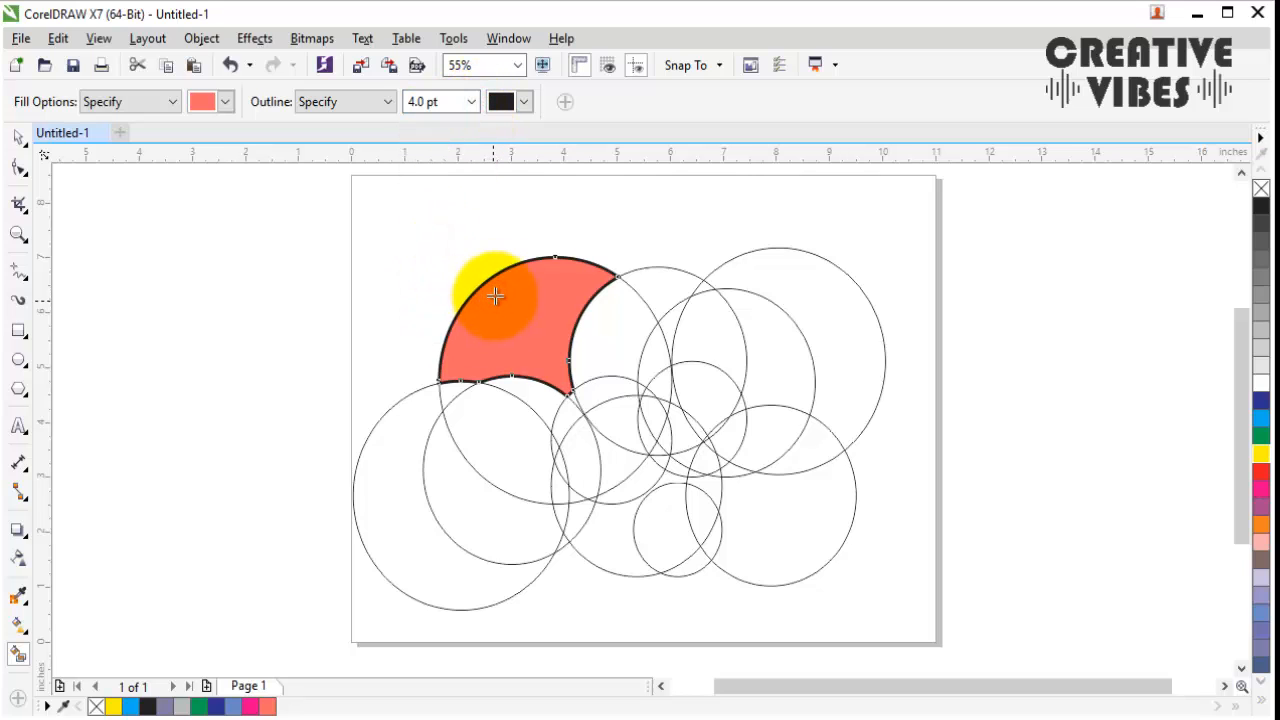
key("ctrl+z")
key("ctrl+z")
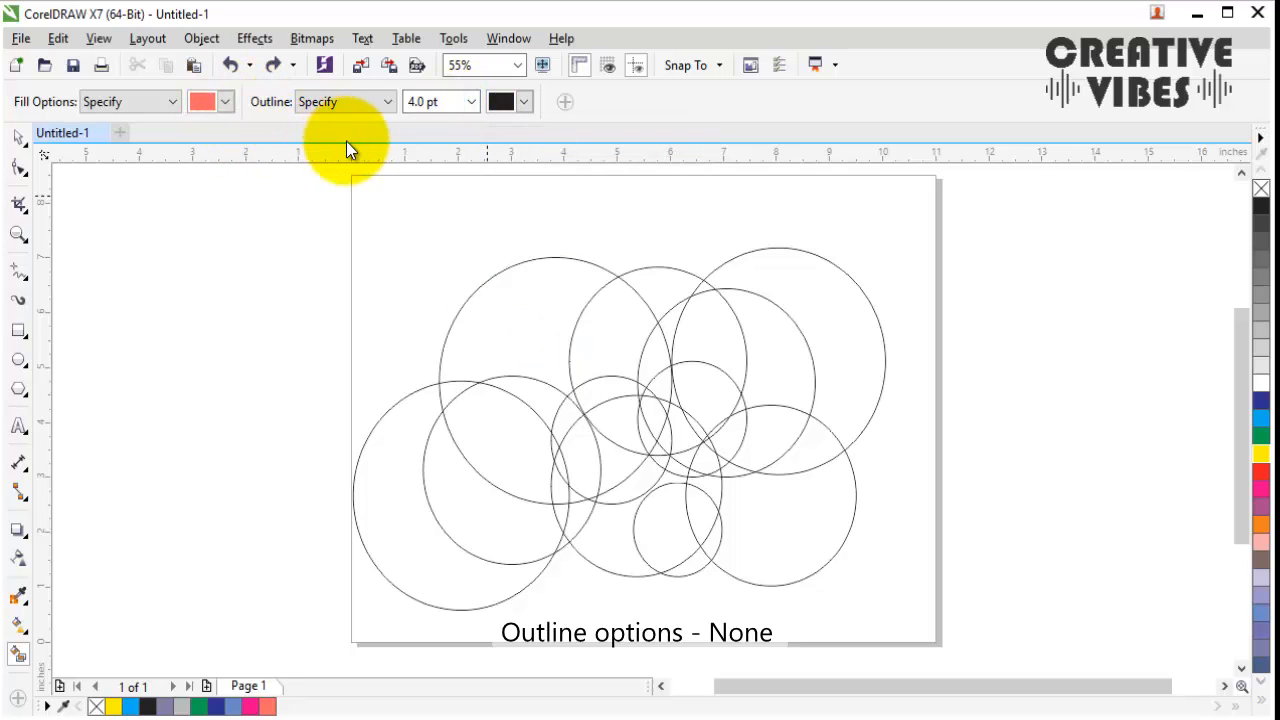
Step: Set Smart Fill to an outline width of None and an amber fill, and fill the large upper-left circle's crescent
left_click(470, 108)
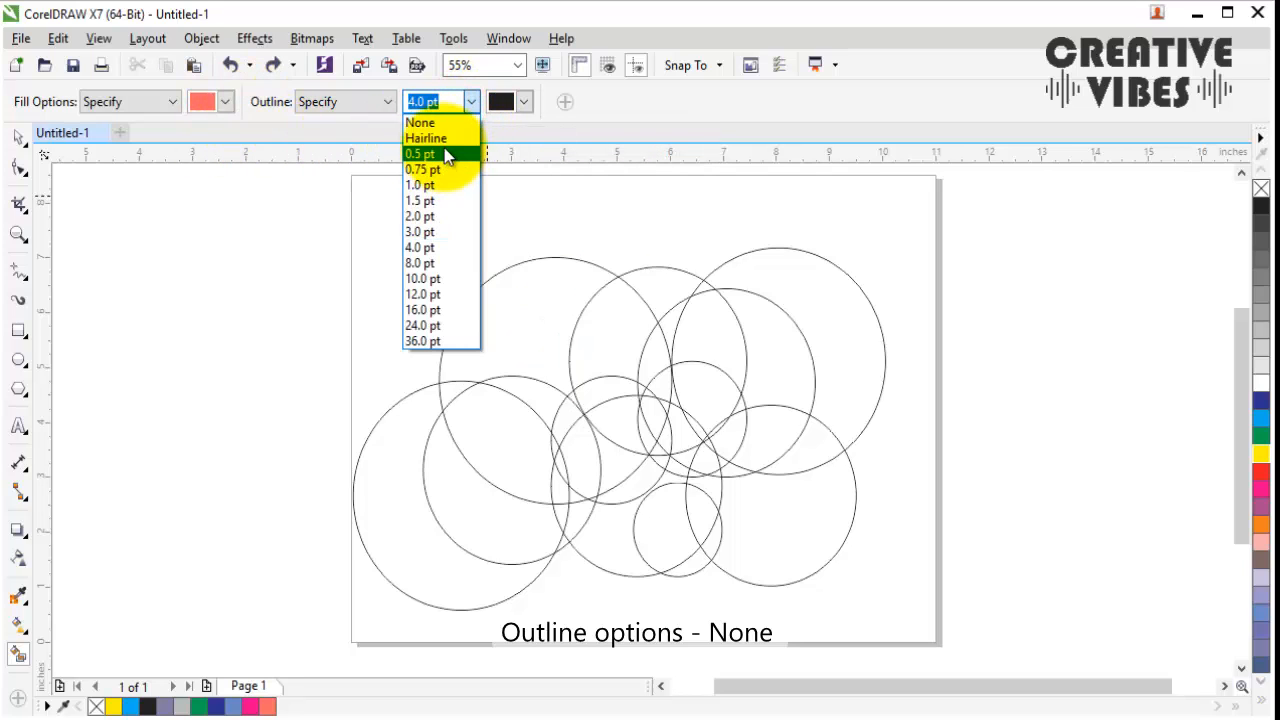
left_click(442, 127)
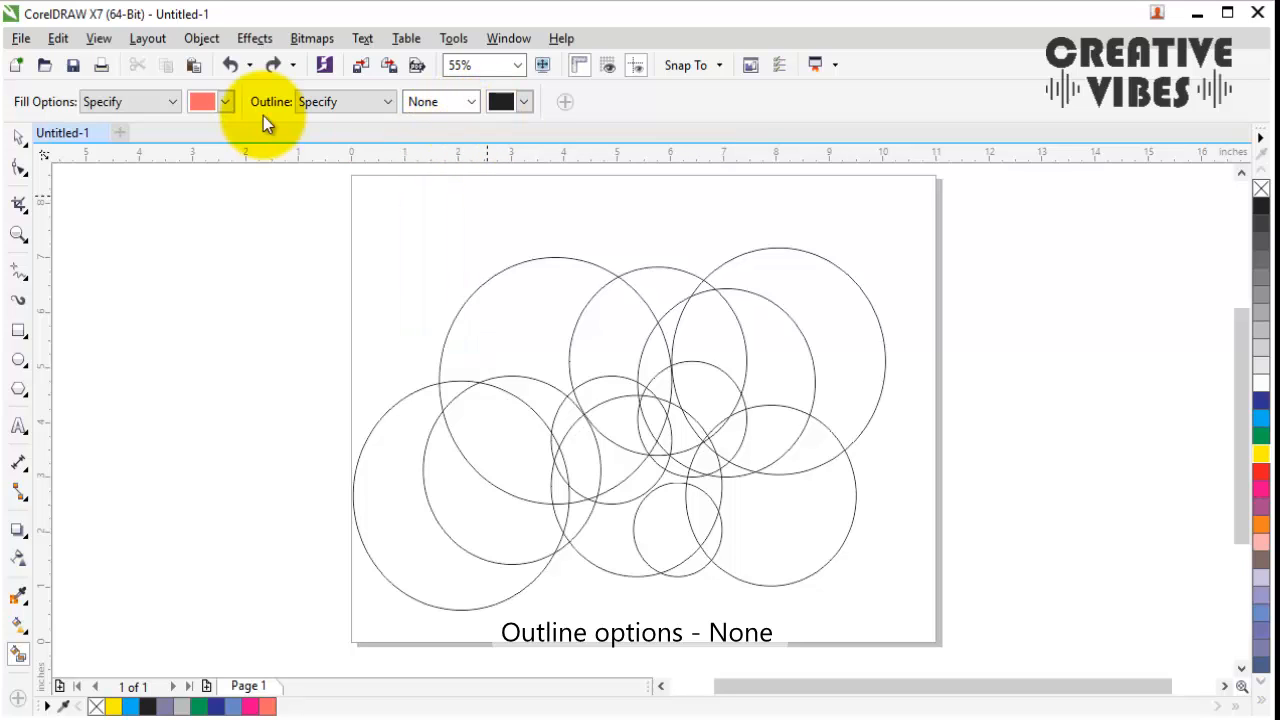
left_click(226, 102)
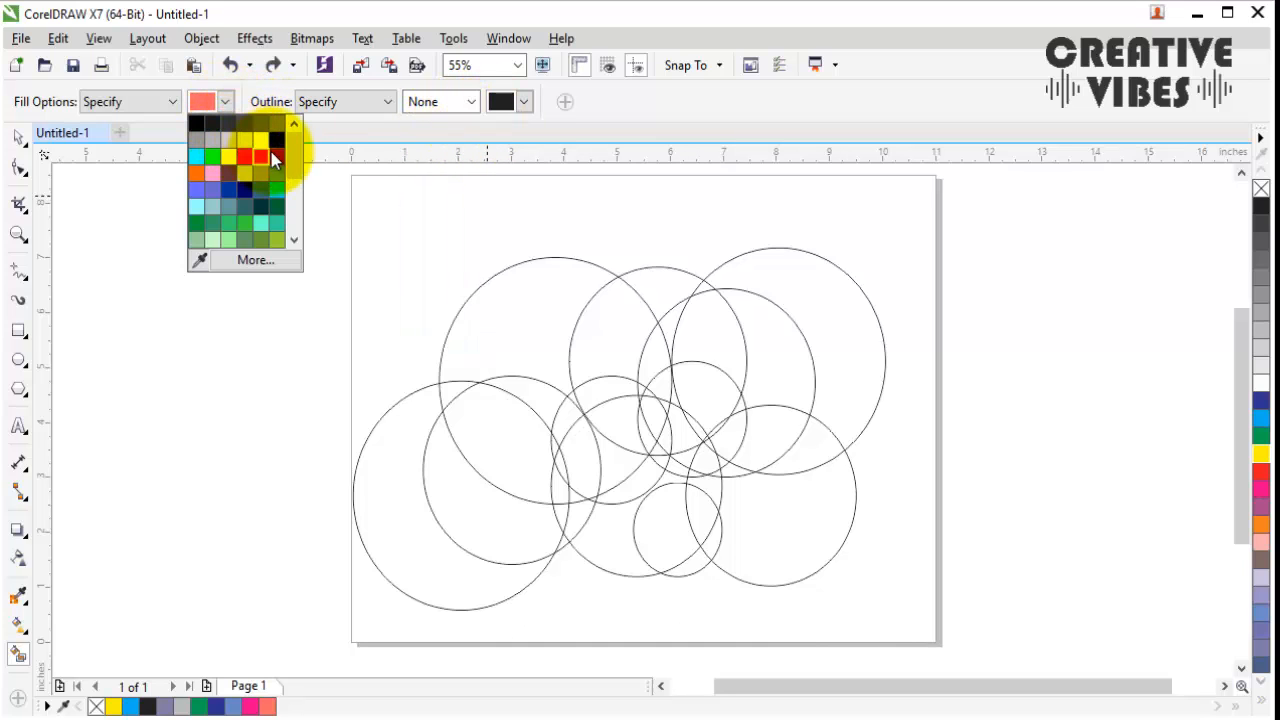
left_click_drag(293, 152, 295, 202)
left_click(277, 177)
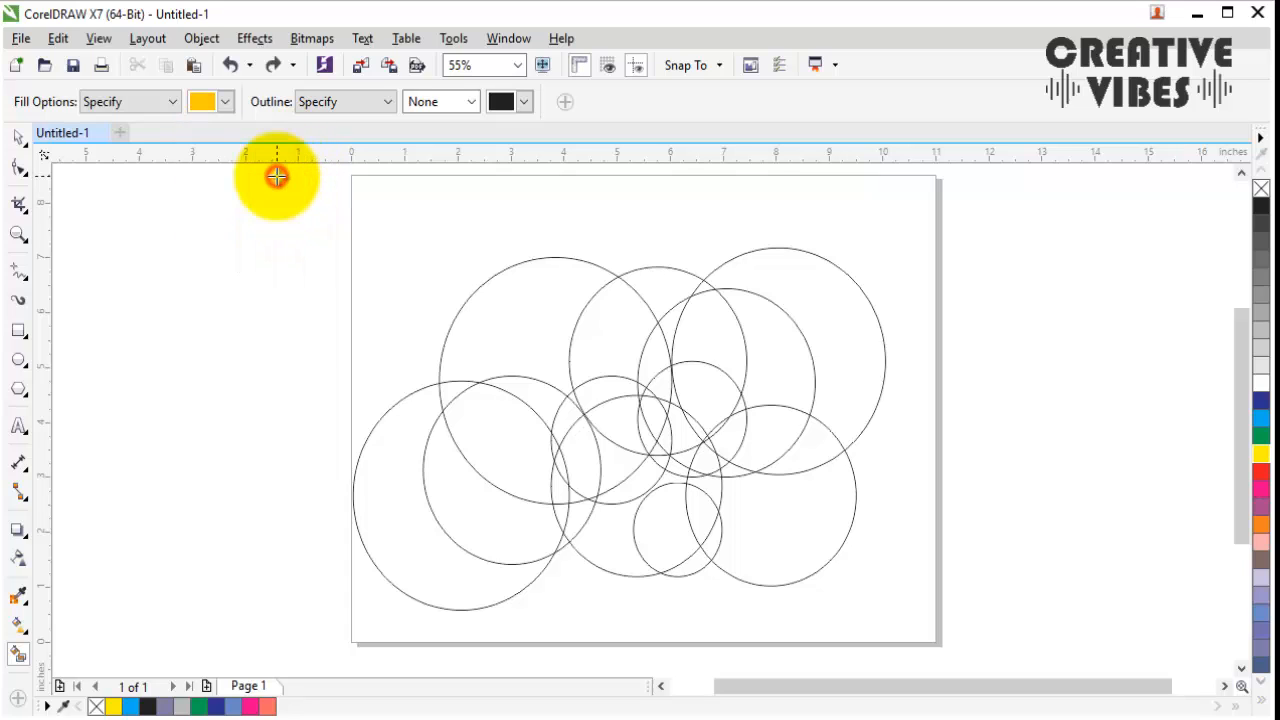
left_click(523, 329)
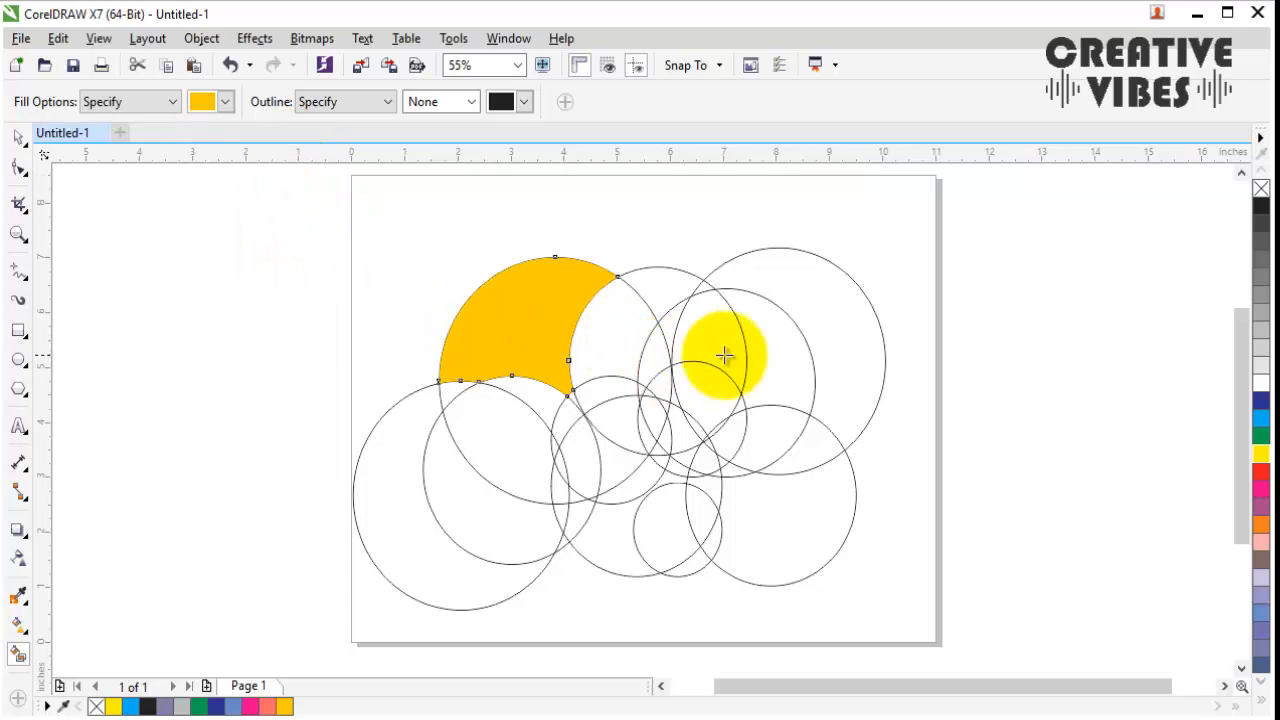
Step: Smart Fill alternating regions in amber across the overlapping upper middle, upper right and small central circles
left_click(766, 354)
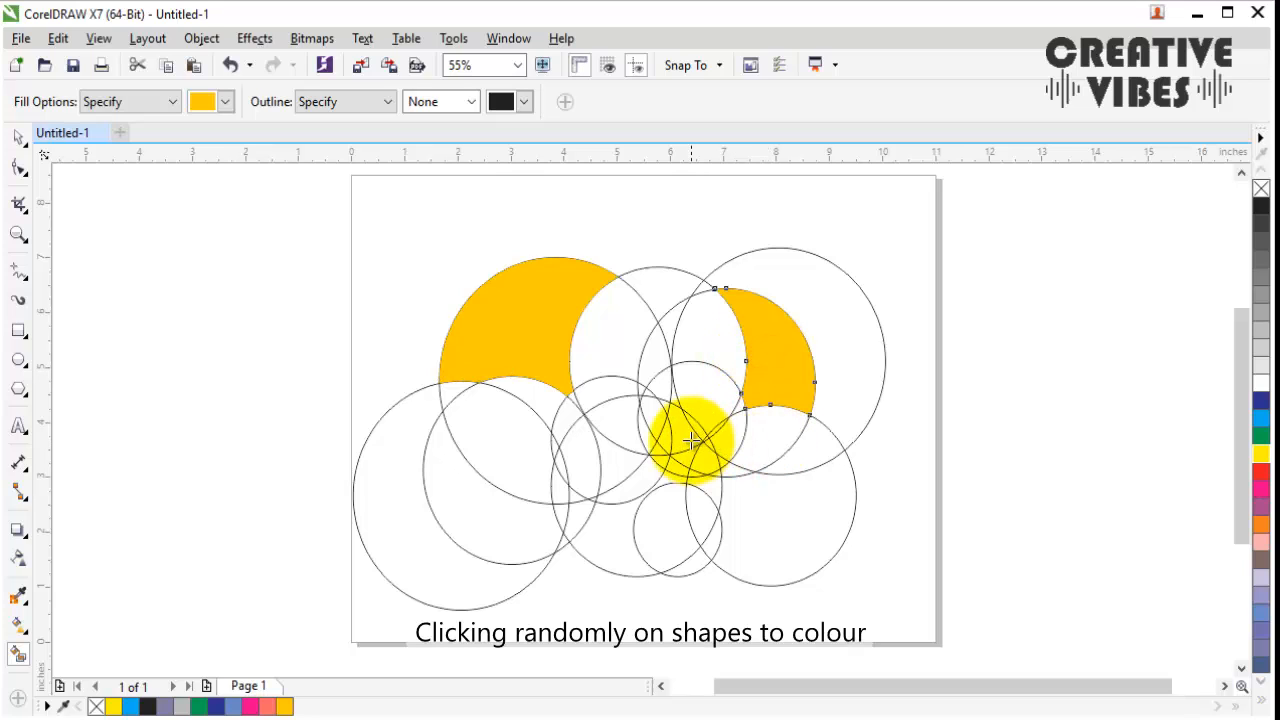
left_click(664, 288)
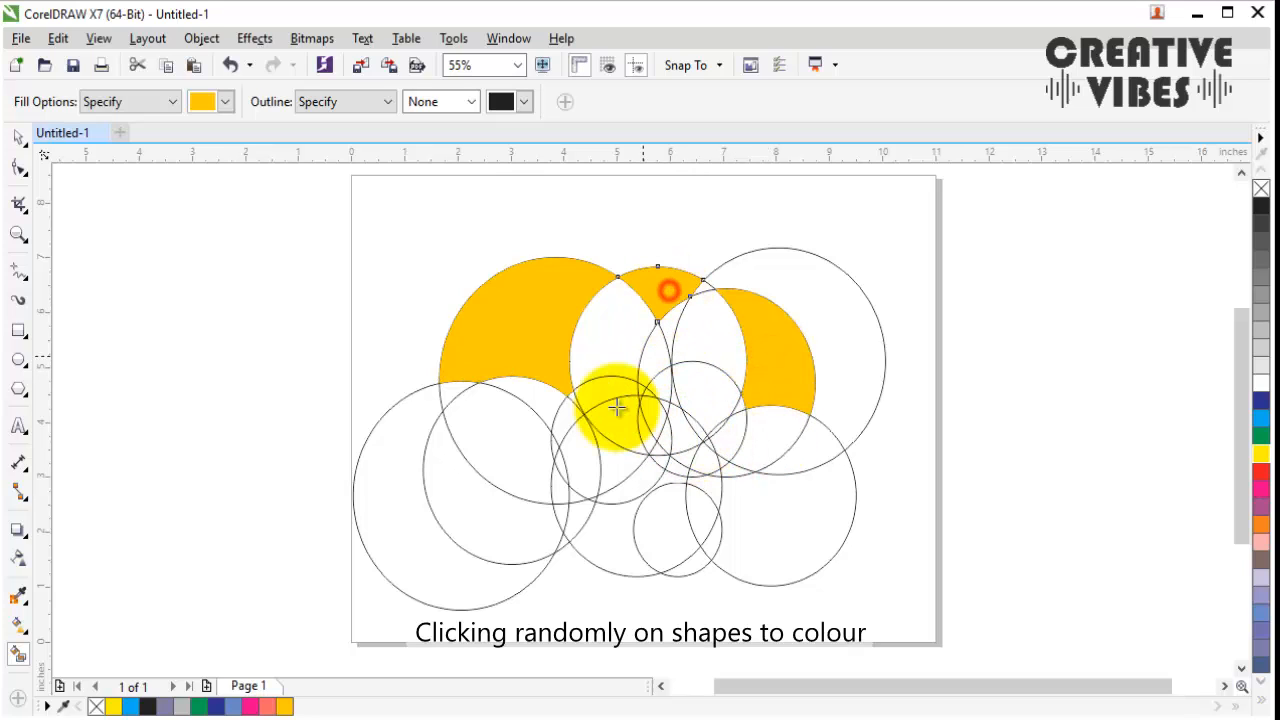
left_click(612, 392)
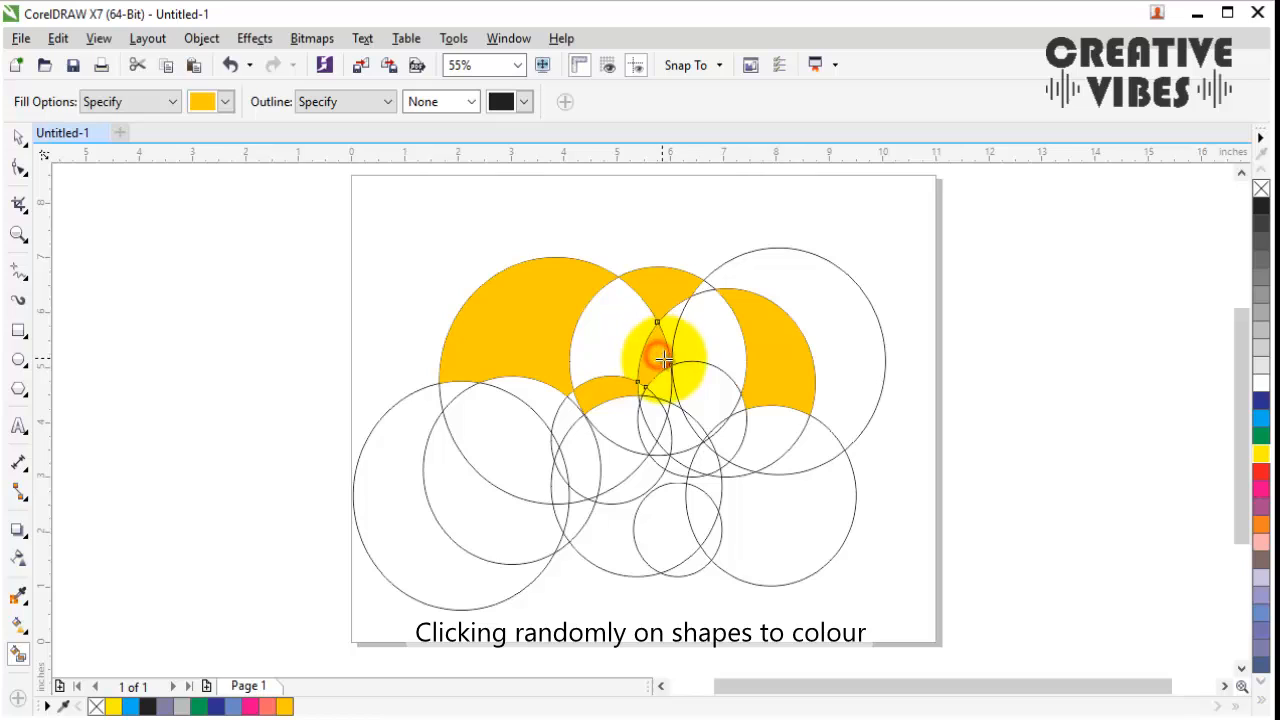
left_click(706, 337)
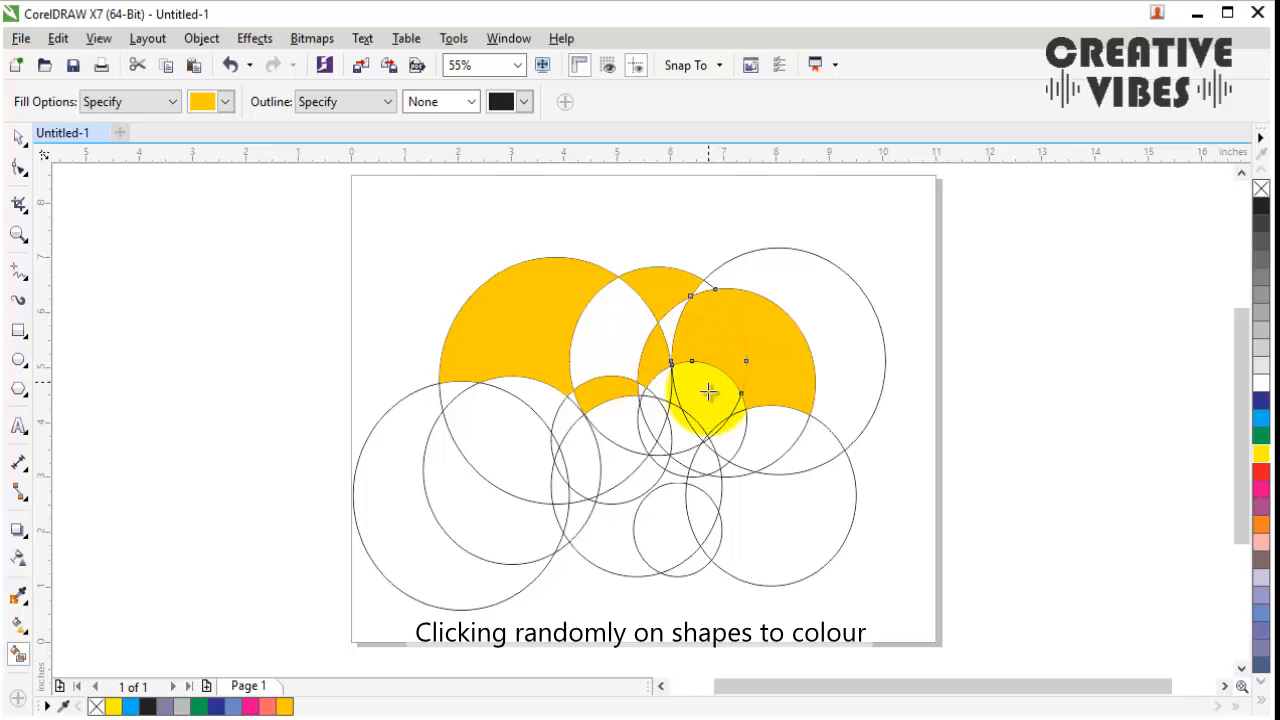
left_click(676, 424)
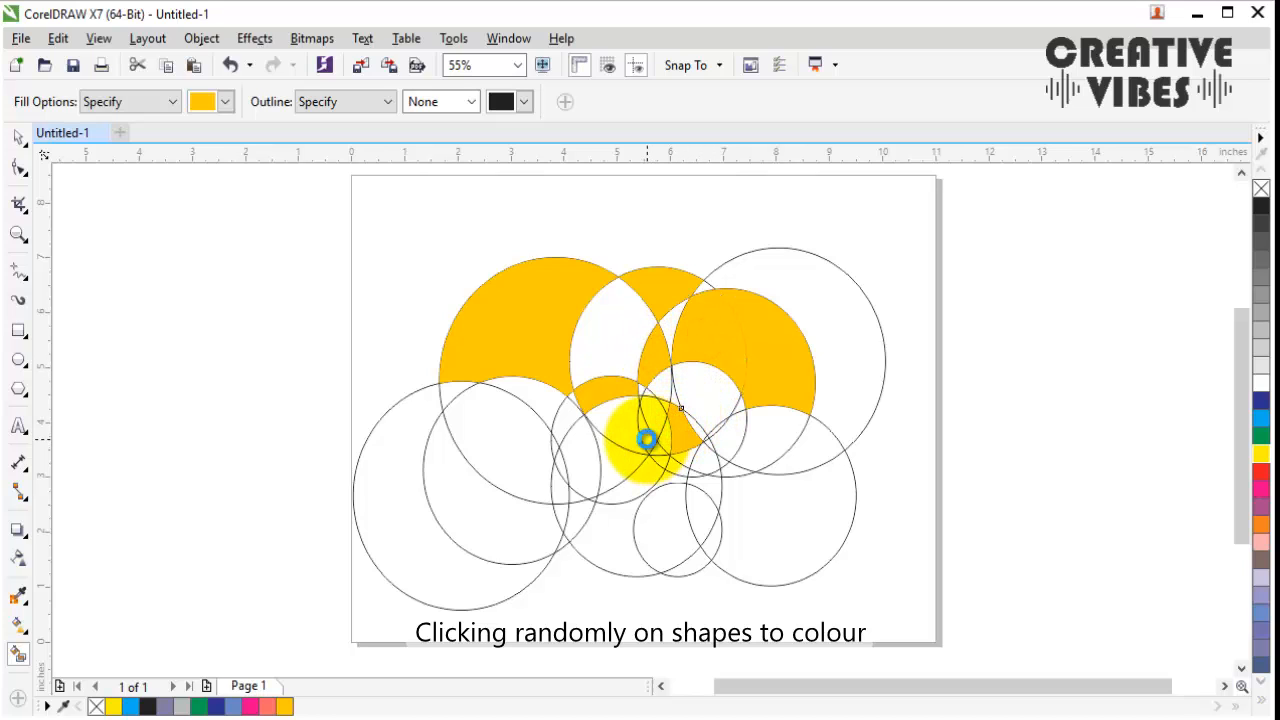
left_click(646, 439)
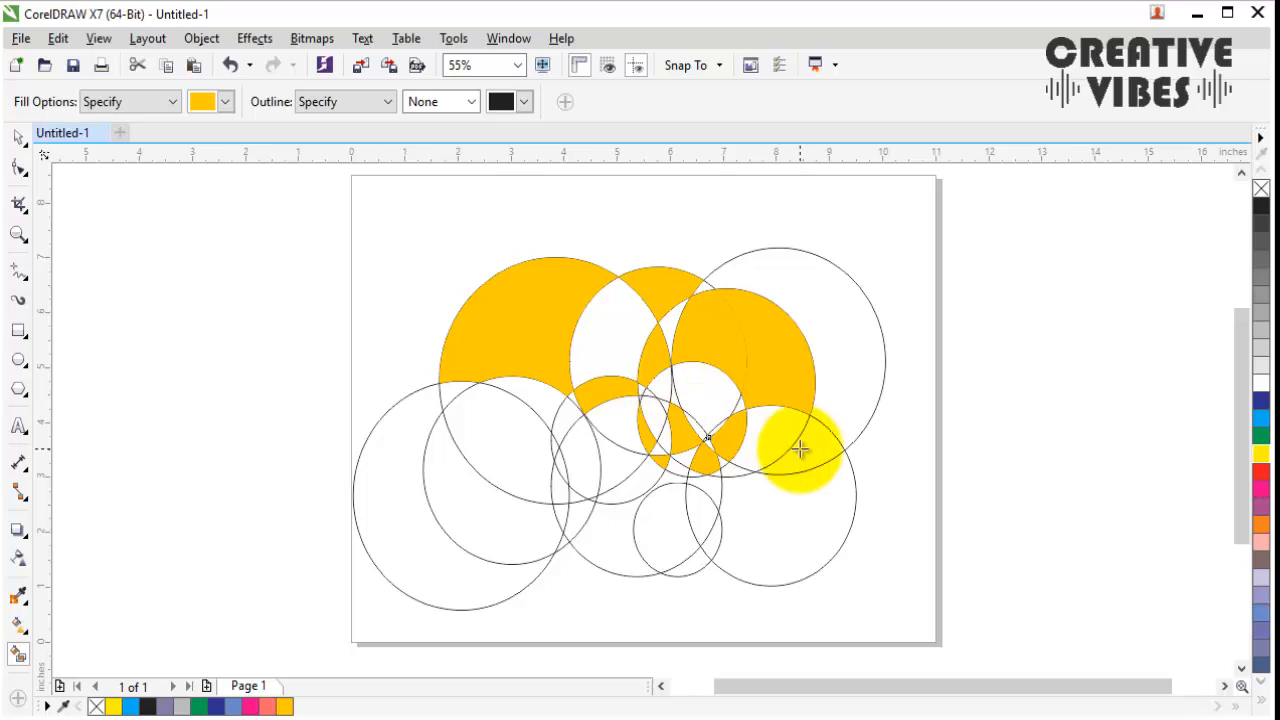
Step: Smart Fill amber into the outer regions of the lower-right, lower-left and lower-middle circles and the overlaps on the left
left_click(783, 536)
left_click(414, 580)
left_click(515, 482)
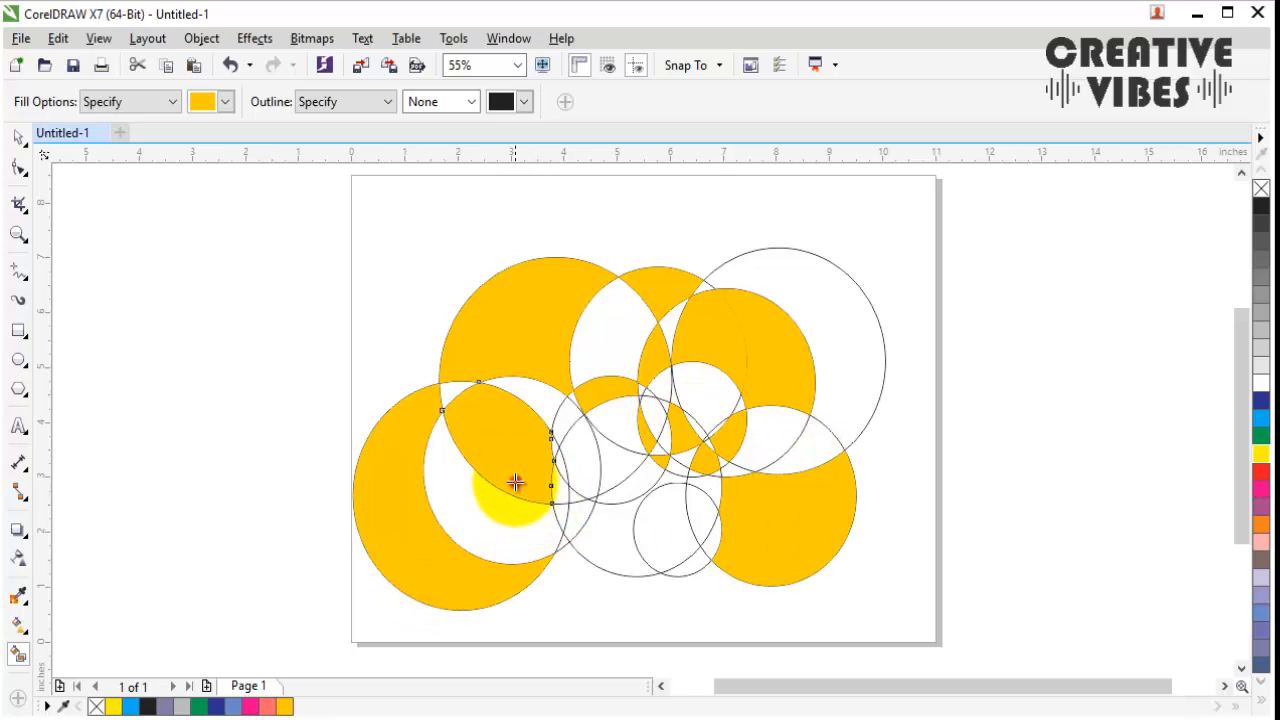
left_click(614, 456)
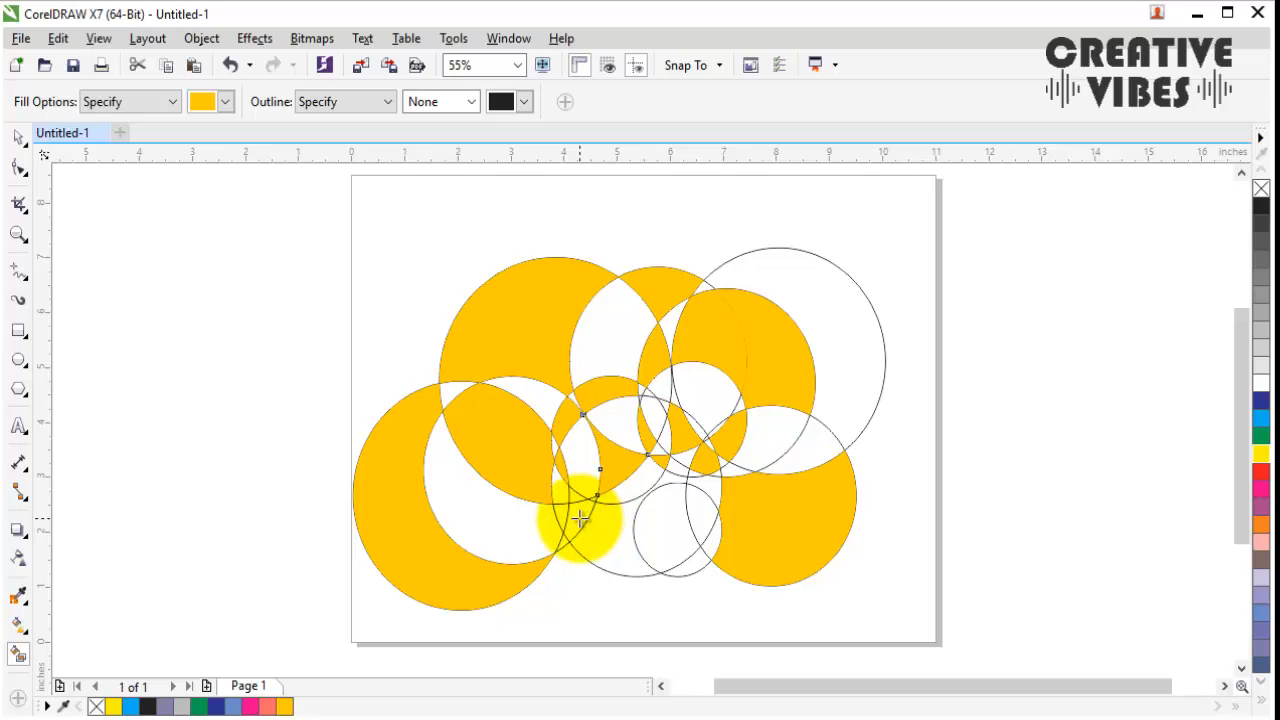
left_click(620, 540)
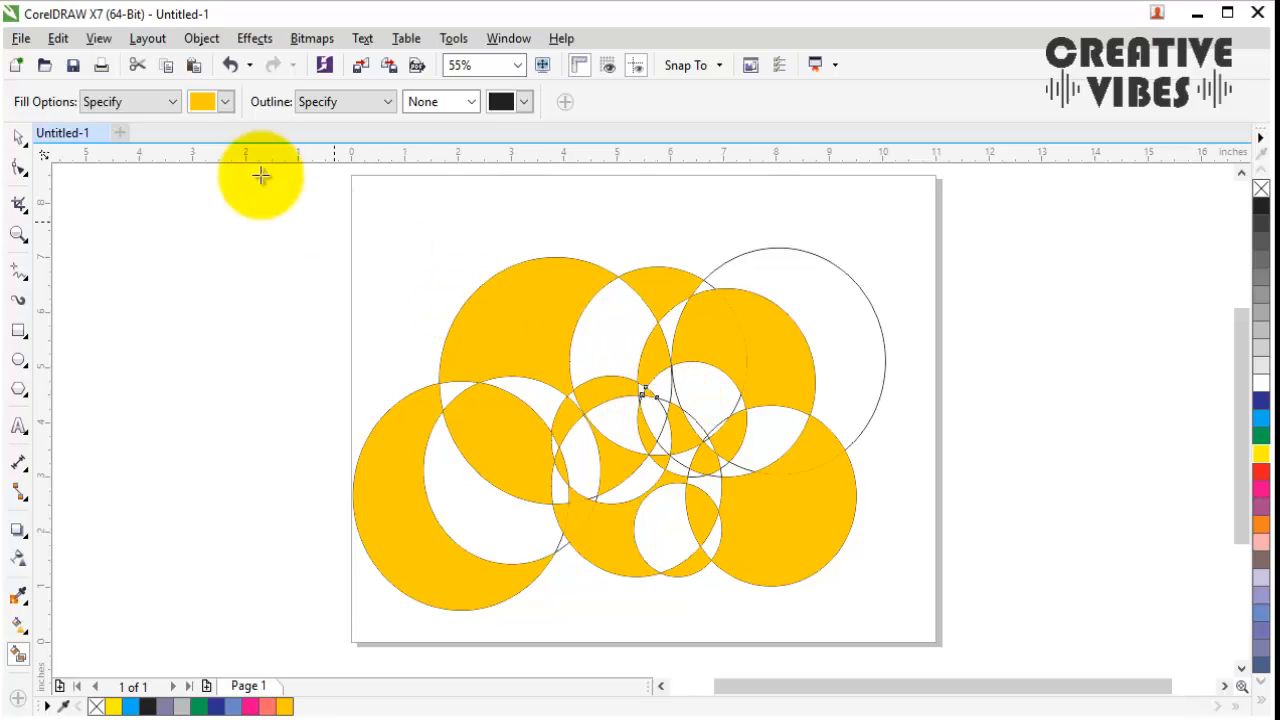
Step: Switch the Smart Fill colour to salmon and fill the white regions of the inner left circle, undoing the fill that covers the whole pattern
left_click(218, 102)
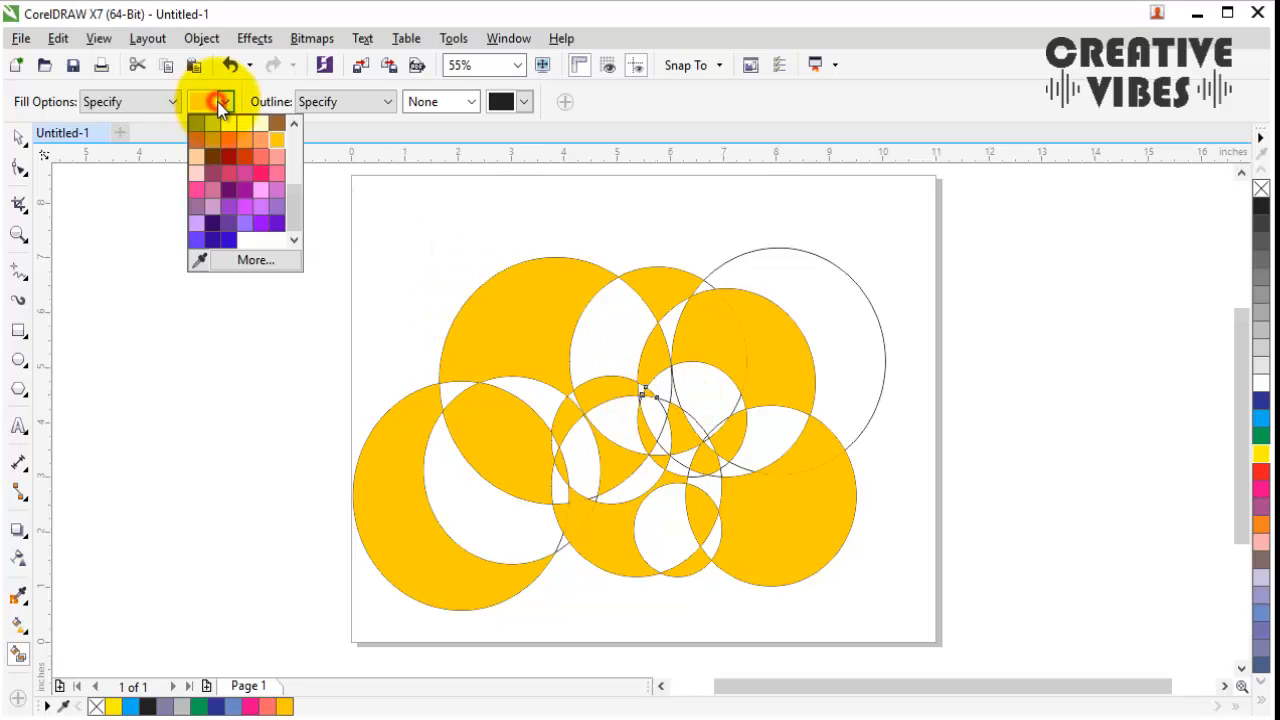
left_click(257, 157)
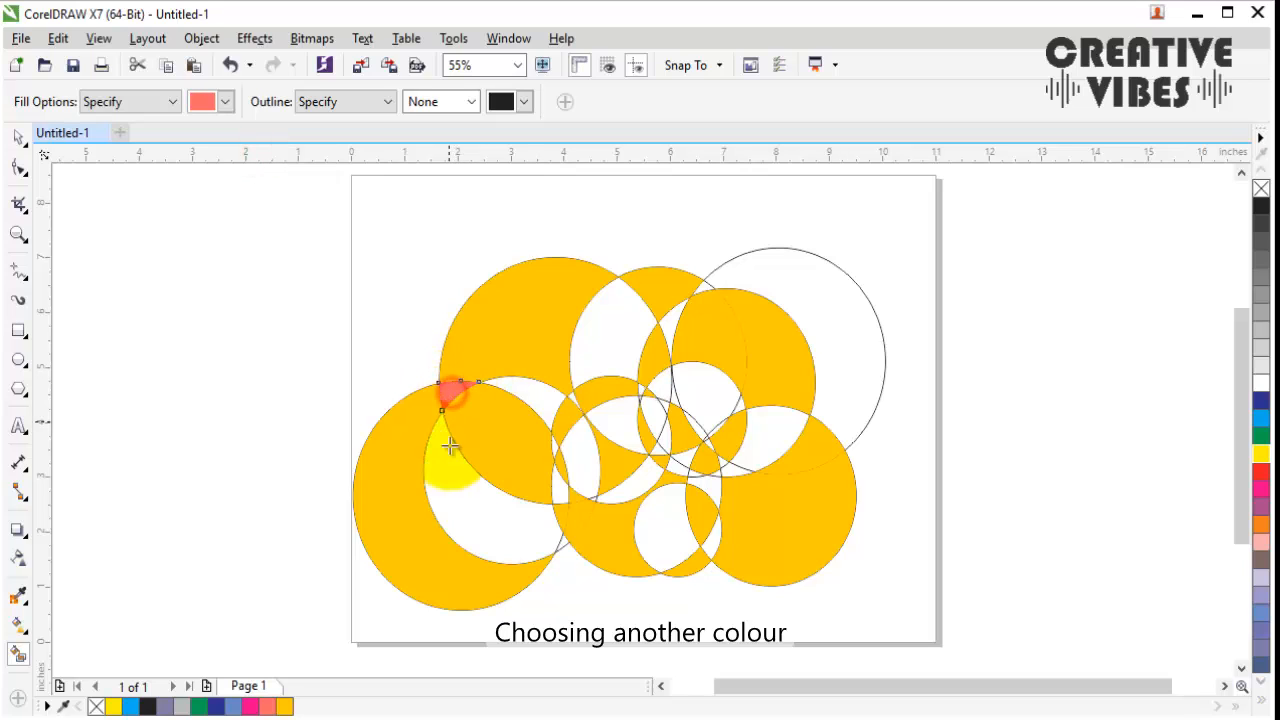
left_click(460, 491)
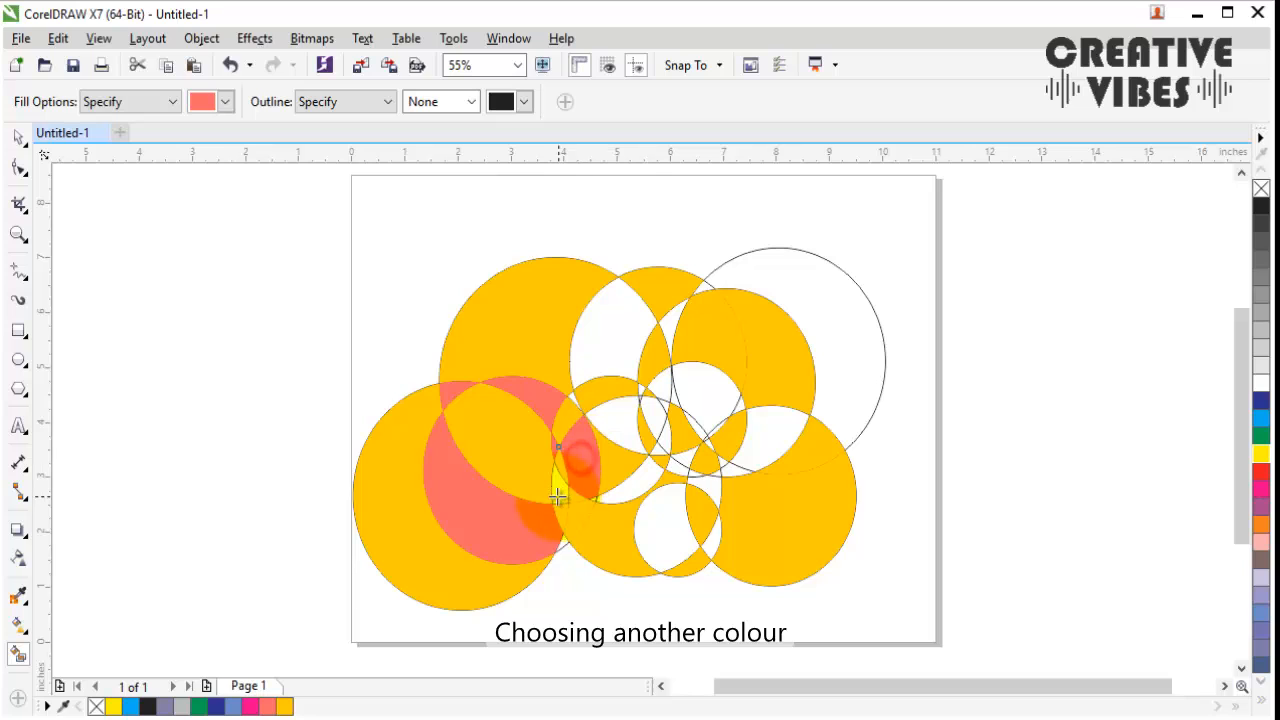
left_click(568, 542)
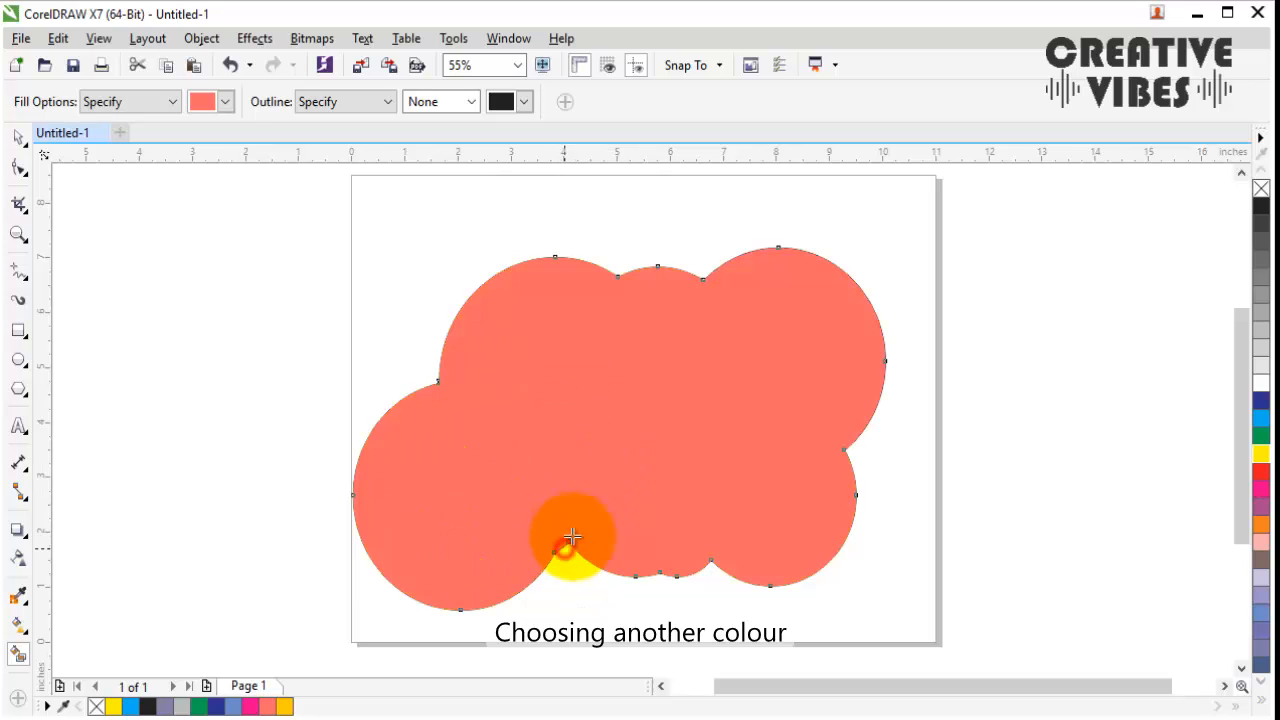
key("ctrl+z")
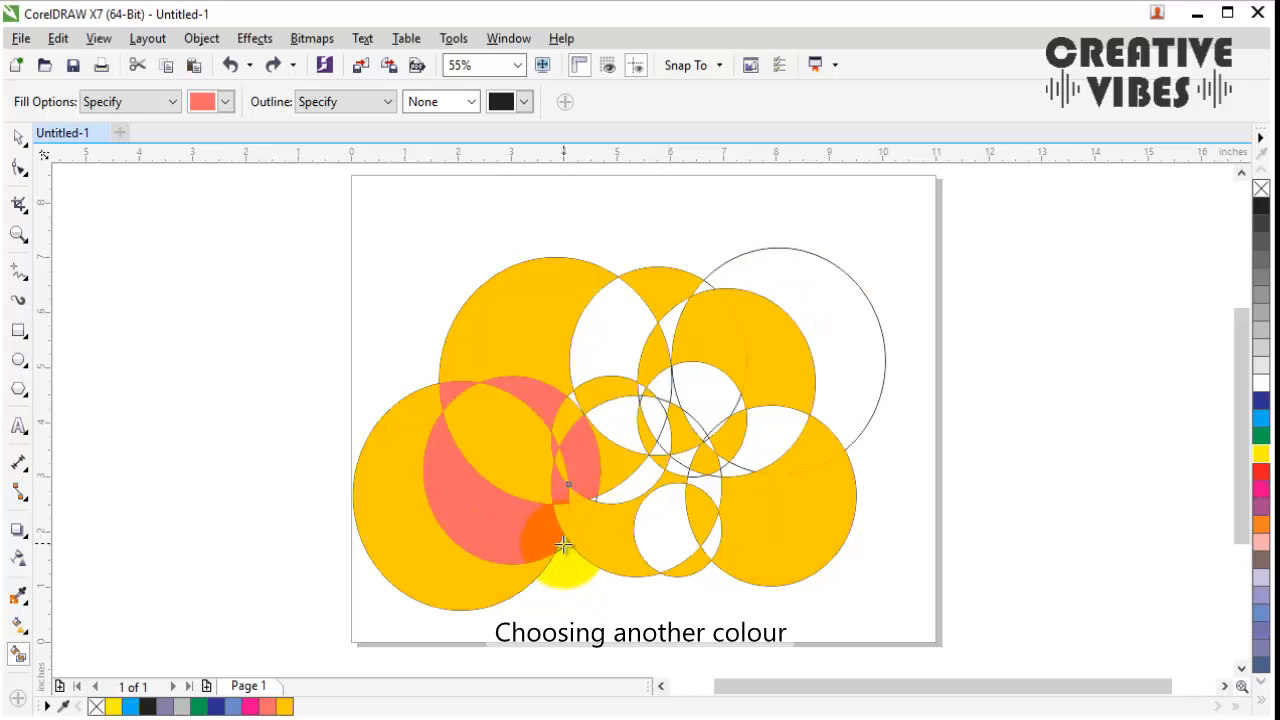
left_click(563, 543)
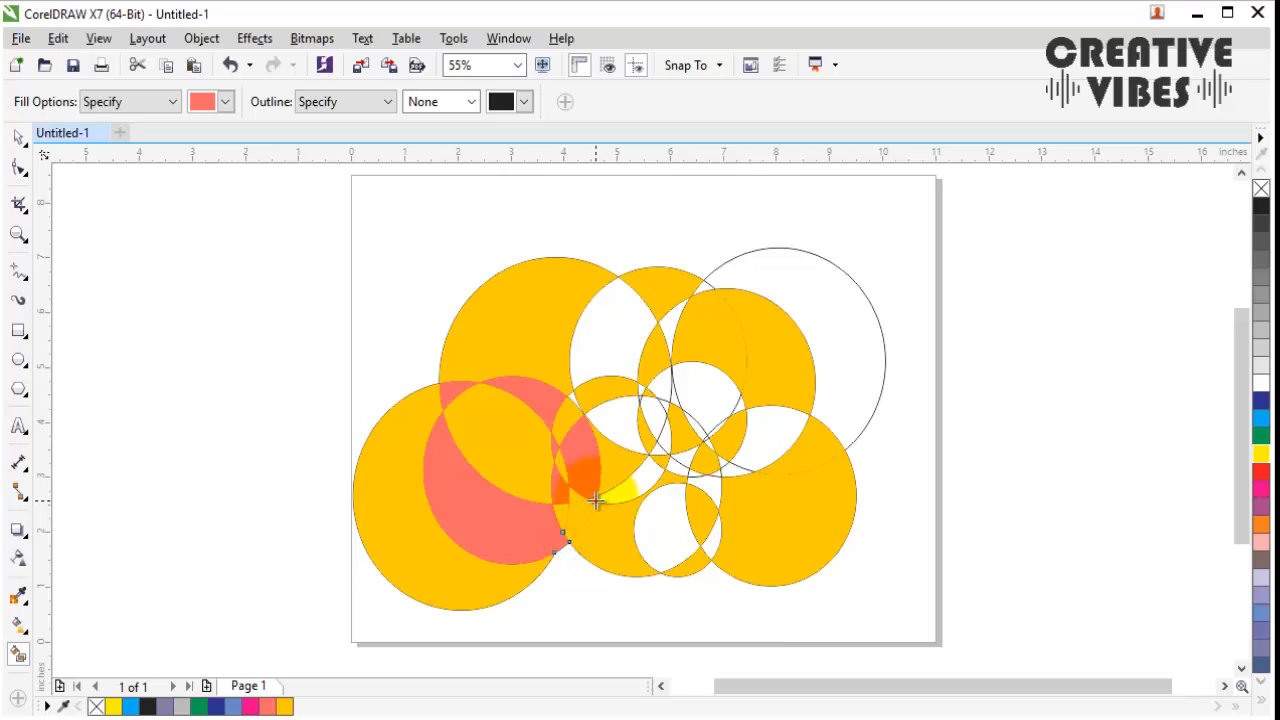
left_click(594, 500)
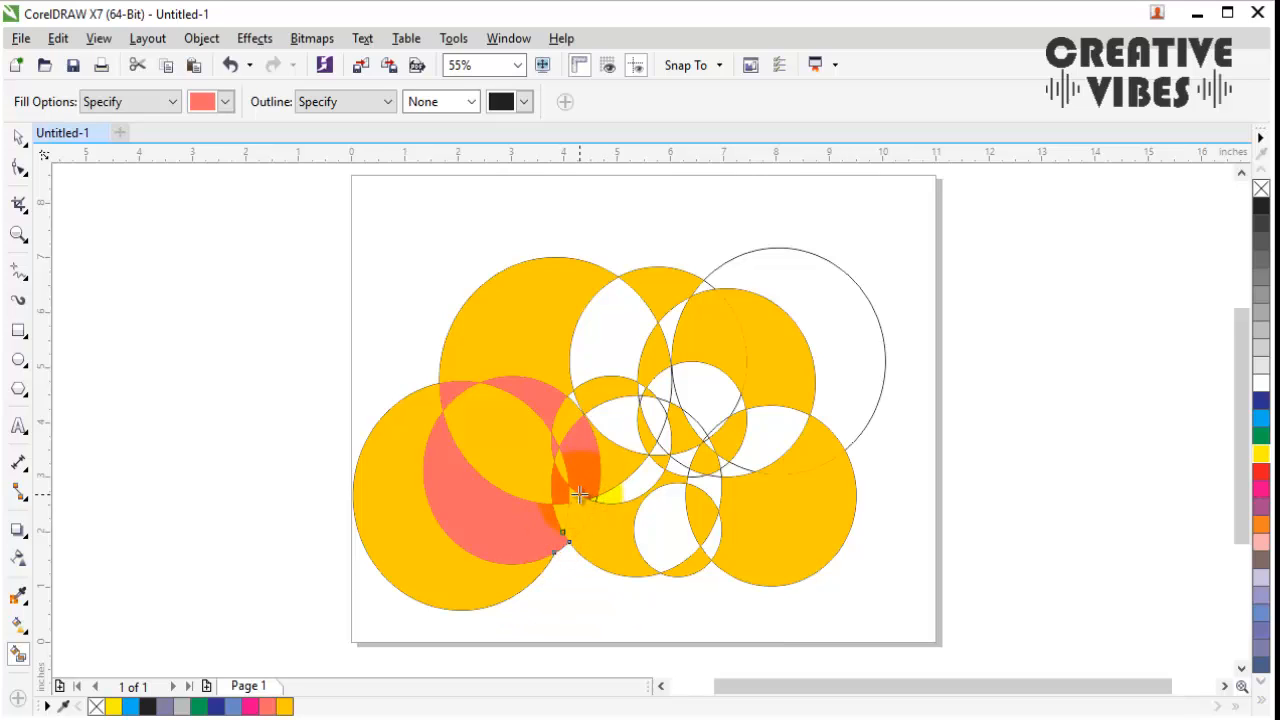
left_click(576, 511)
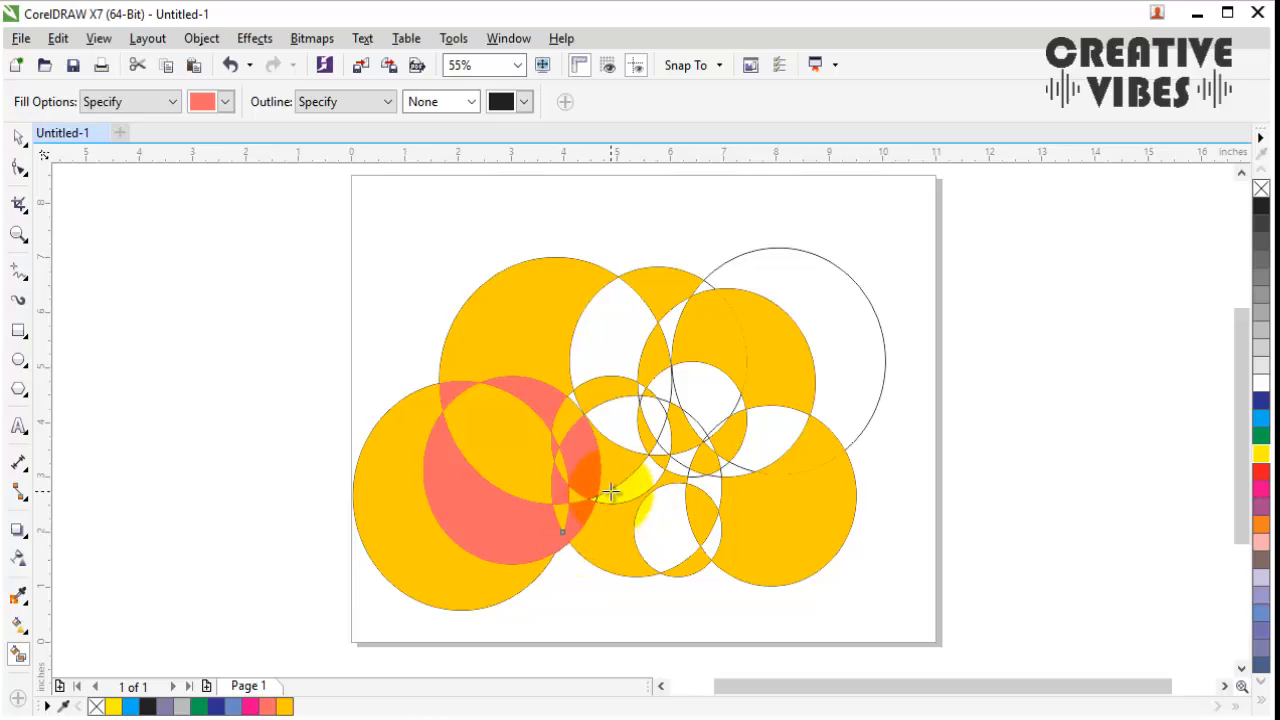
Step: Smart Fill salmon into regions of the small central circles, the lower-right circle's main area and its overlap with the small bottom circle
left_click(645, 472)
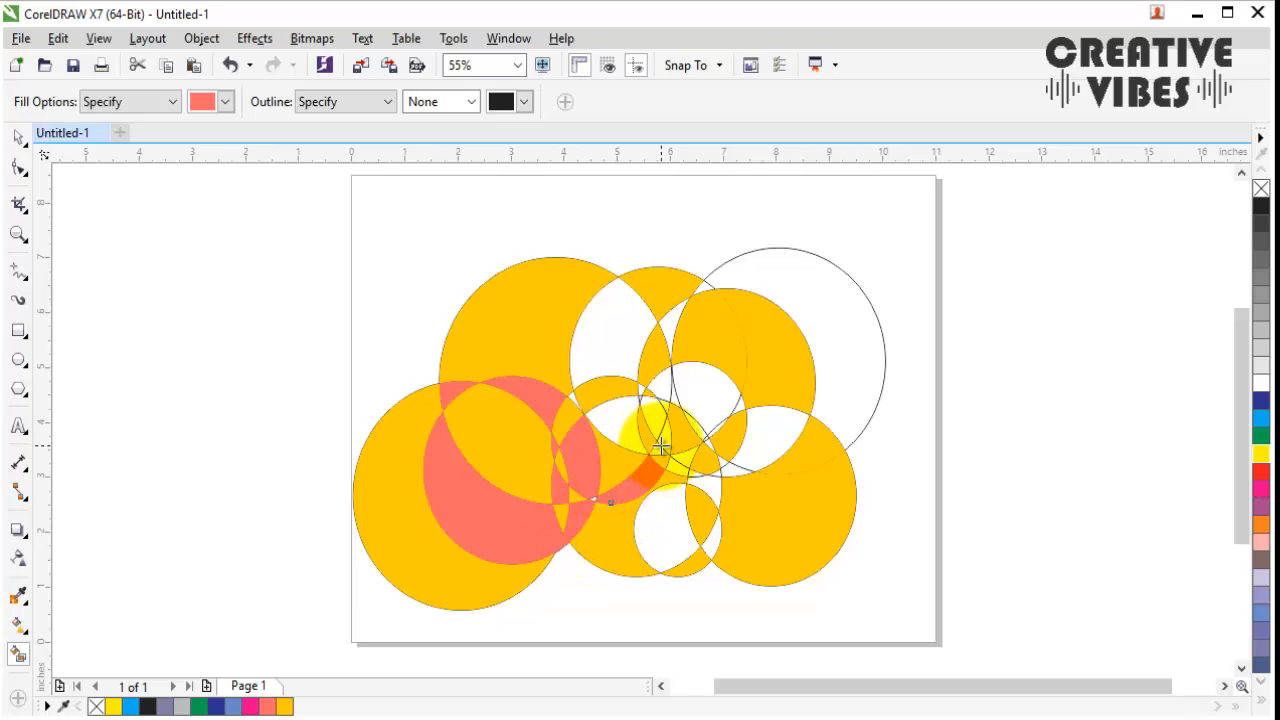
left_click(659, 416)
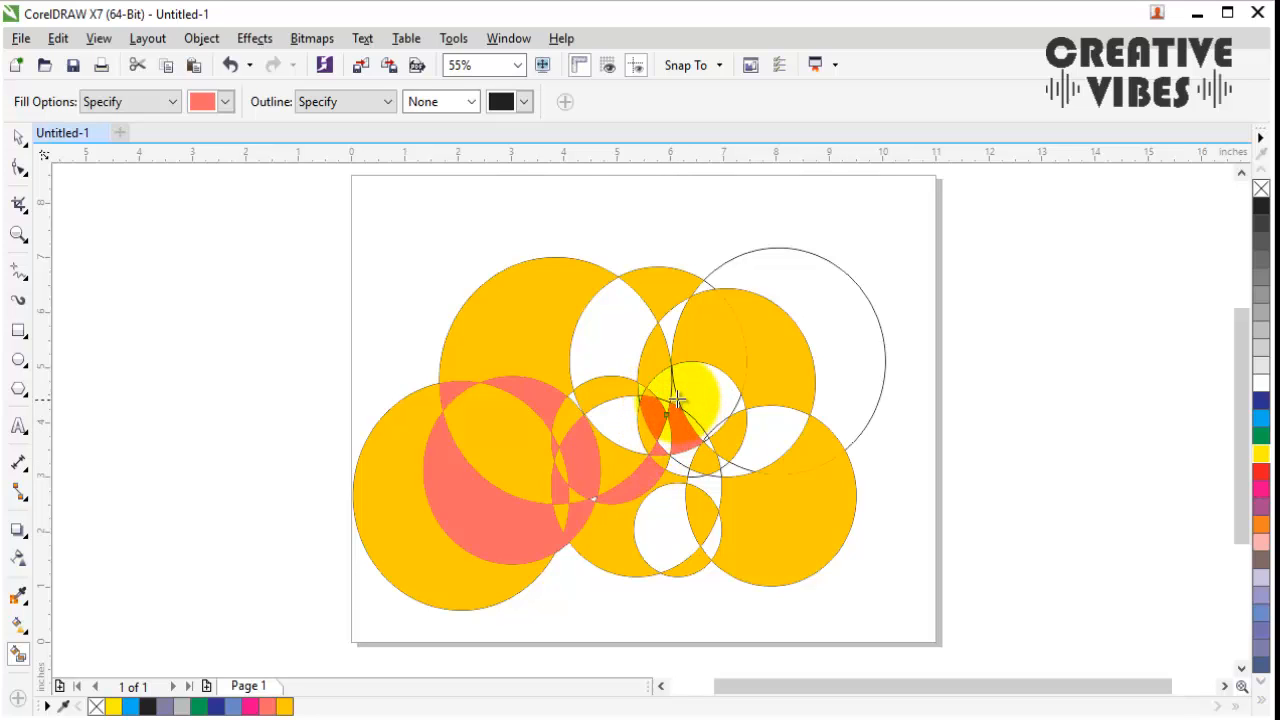
left_click(693, 389)
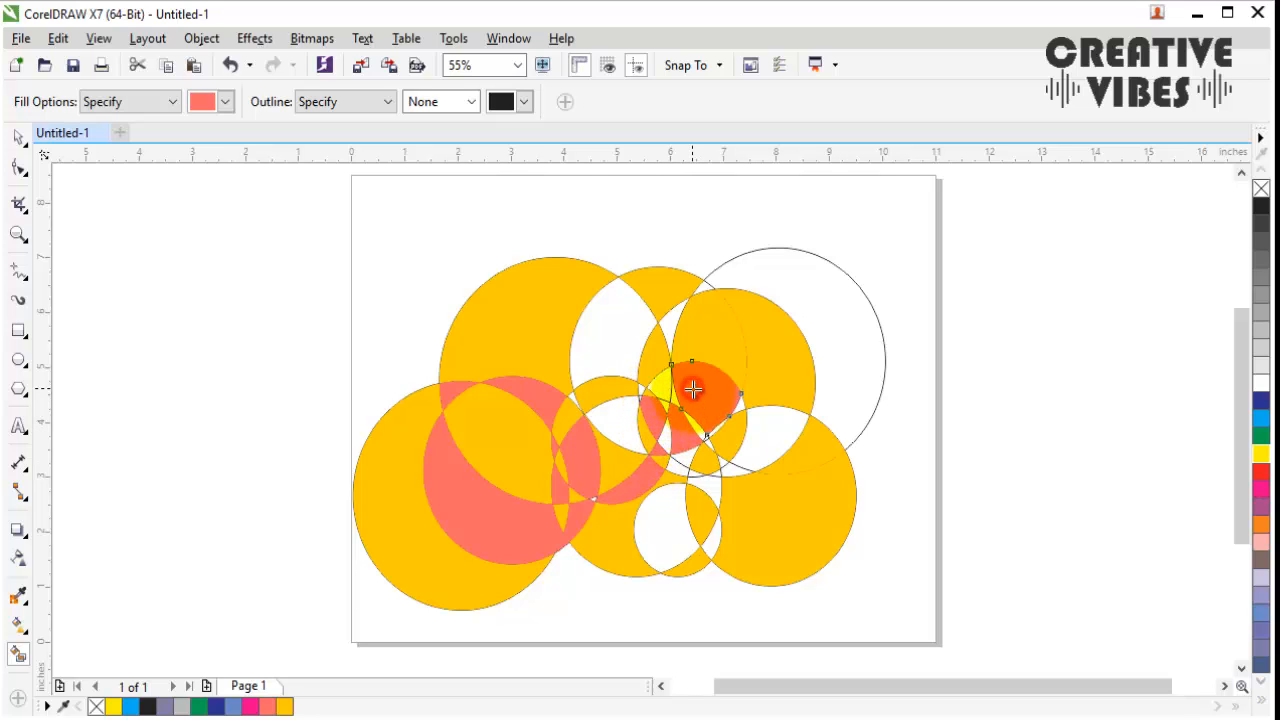
left_click(737, 441)
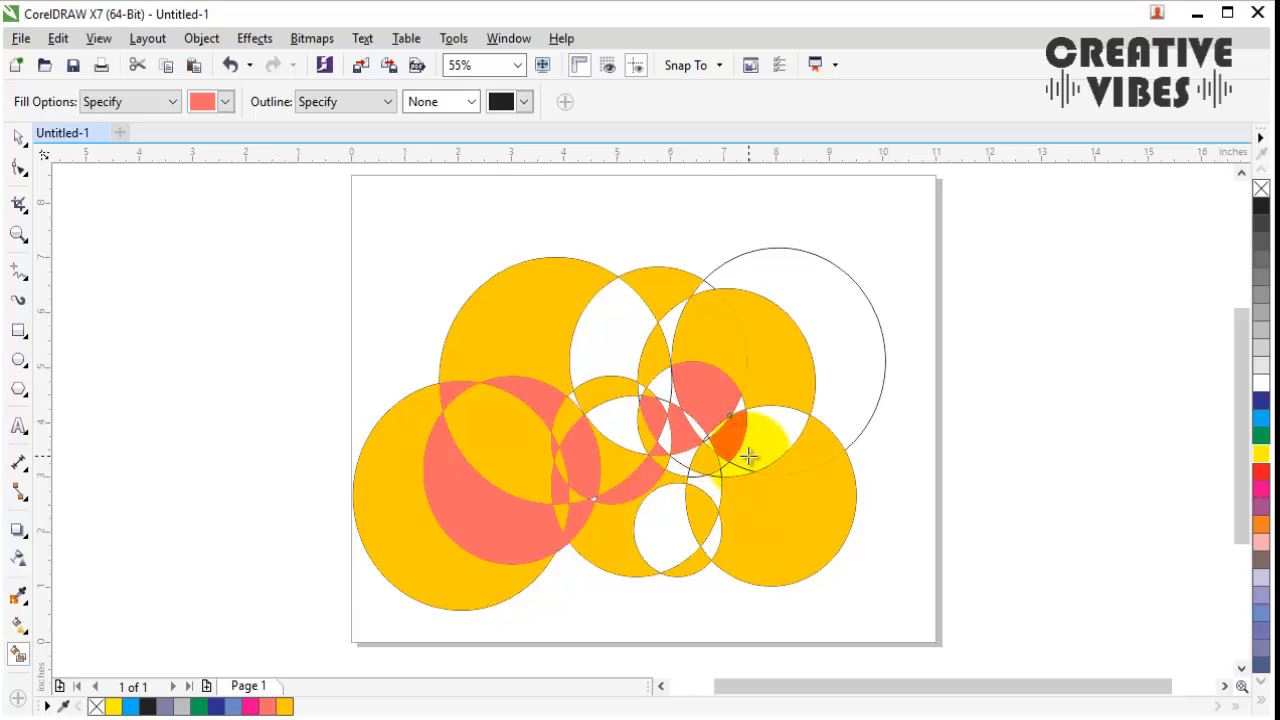
left_click(770, 515)
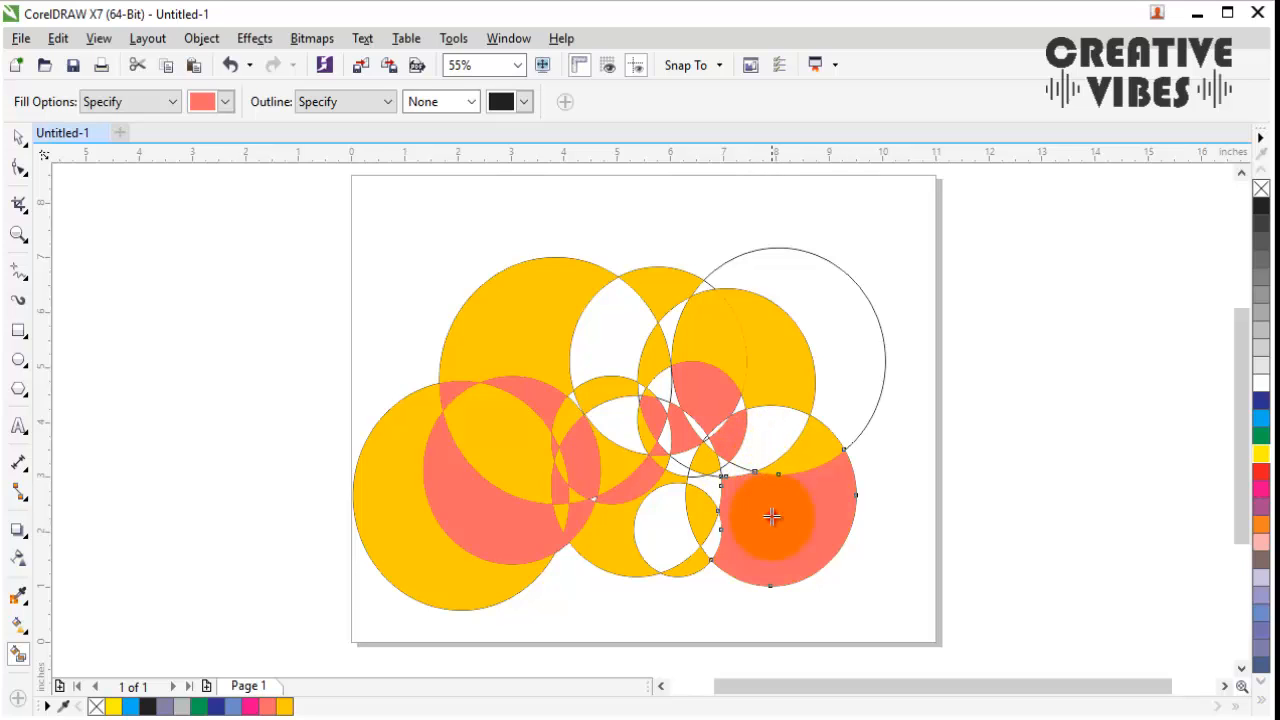
left_click(708, 520)
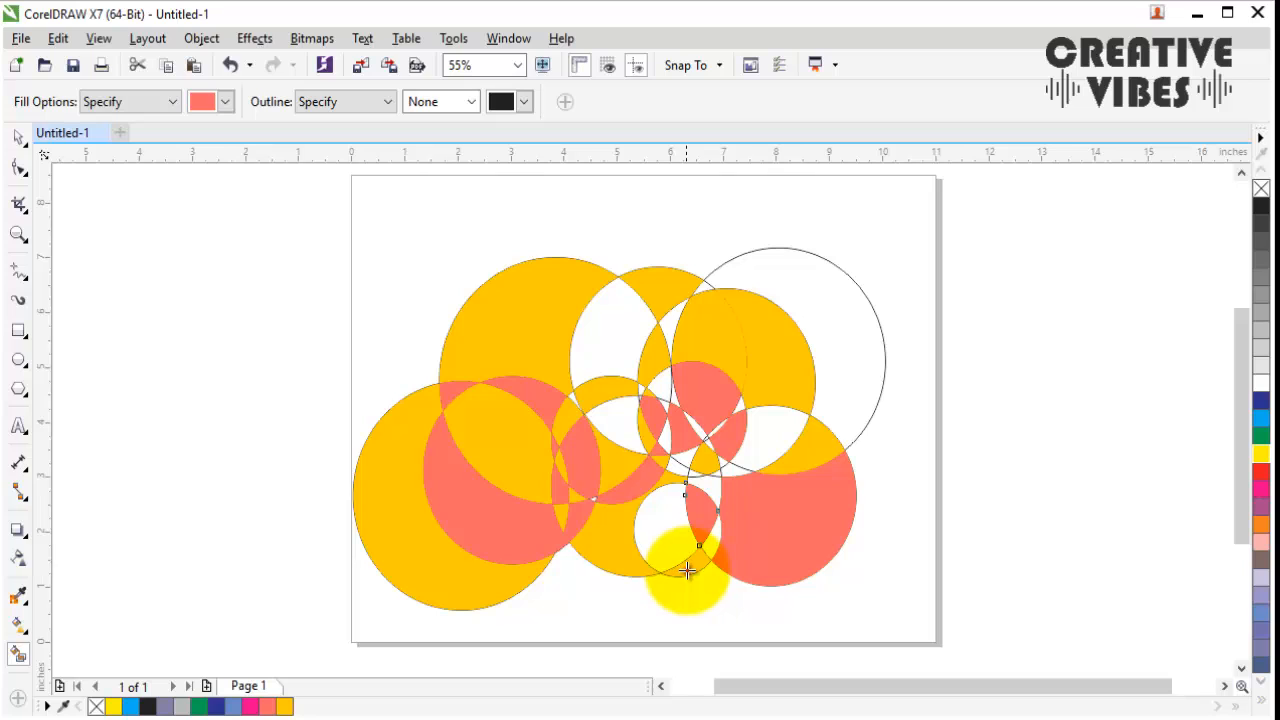
Step: Smart Fill salmon into the small bottom circle's lower sliver, the lower-right circle's upper overlap and the upper-right circle's outer crescent
left_click(688, 570)
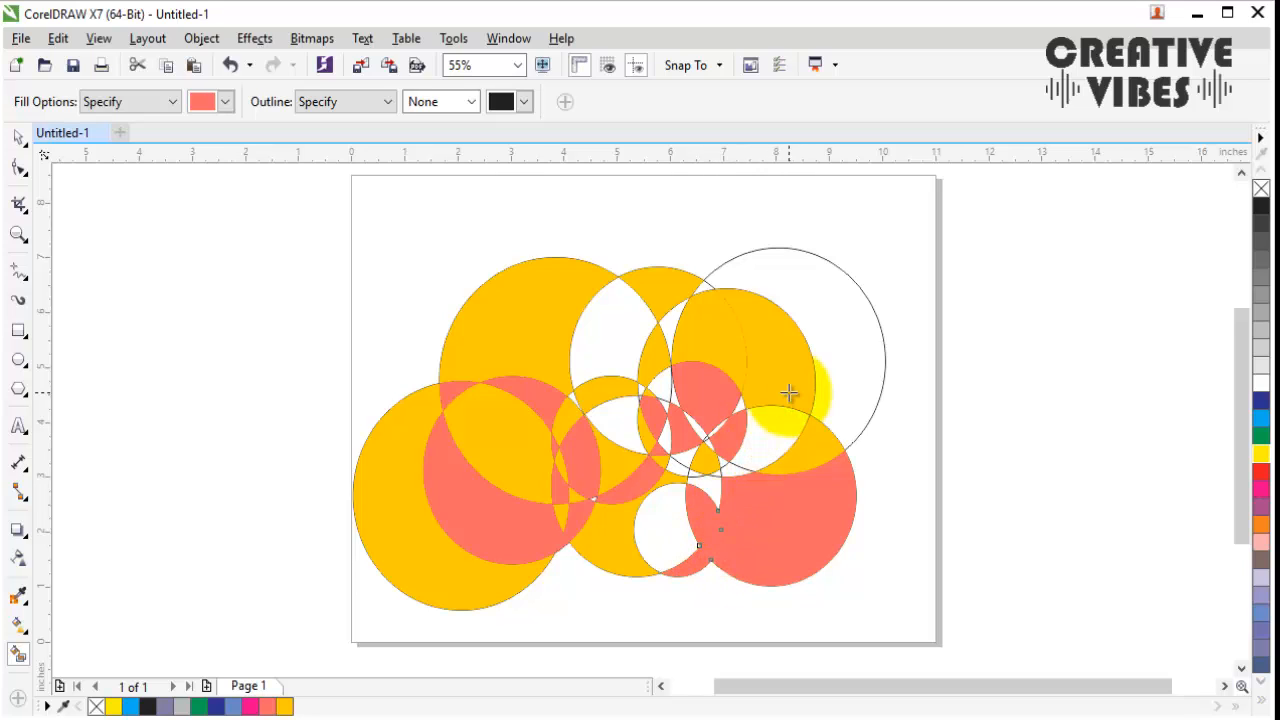
left_click(767, 440)
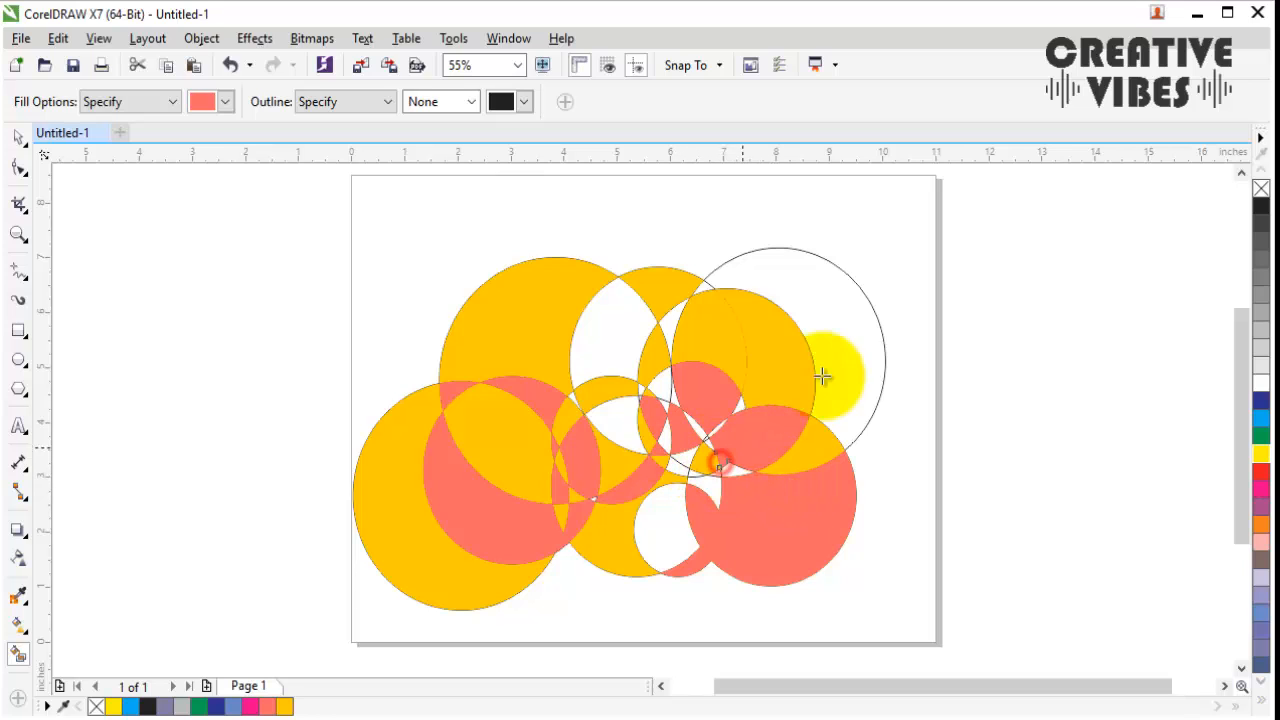
left_click(851, 340)
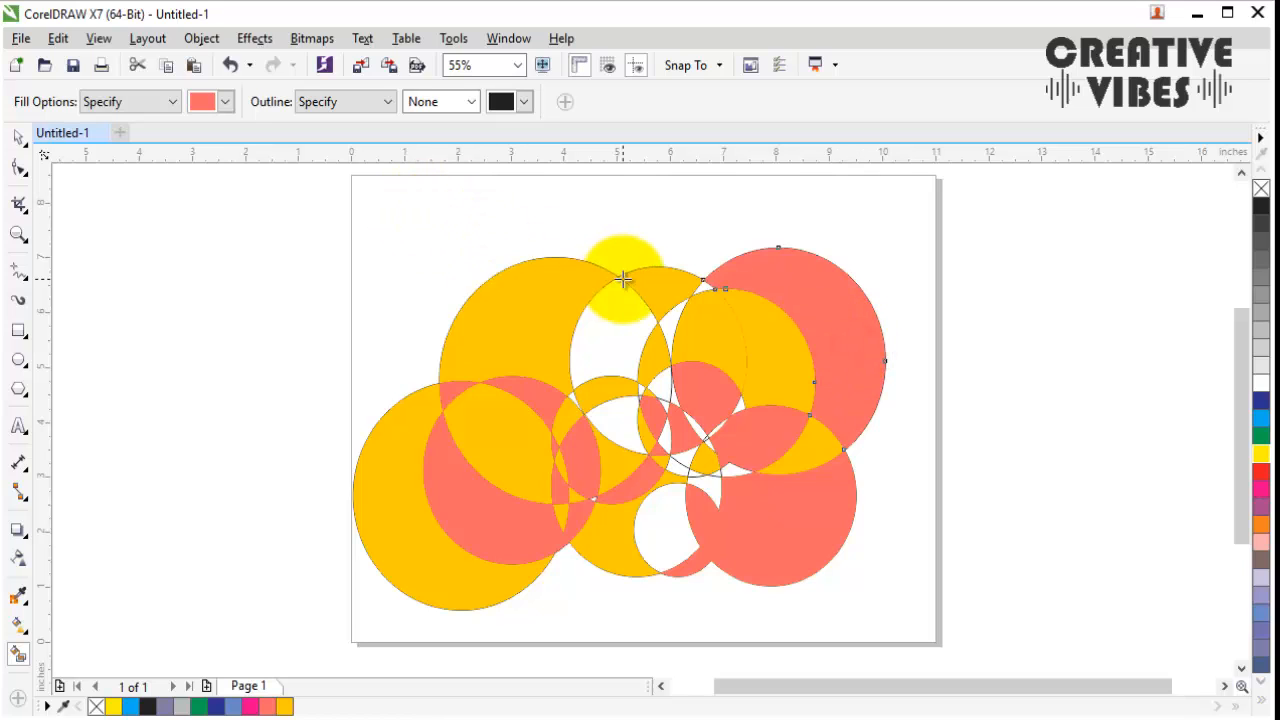
Step: Smart Fill salmon into the white overlap regions of the upper-middle circle and the small slivers just below it near the centre
left_click(620, 330)
left_click(669, 320)
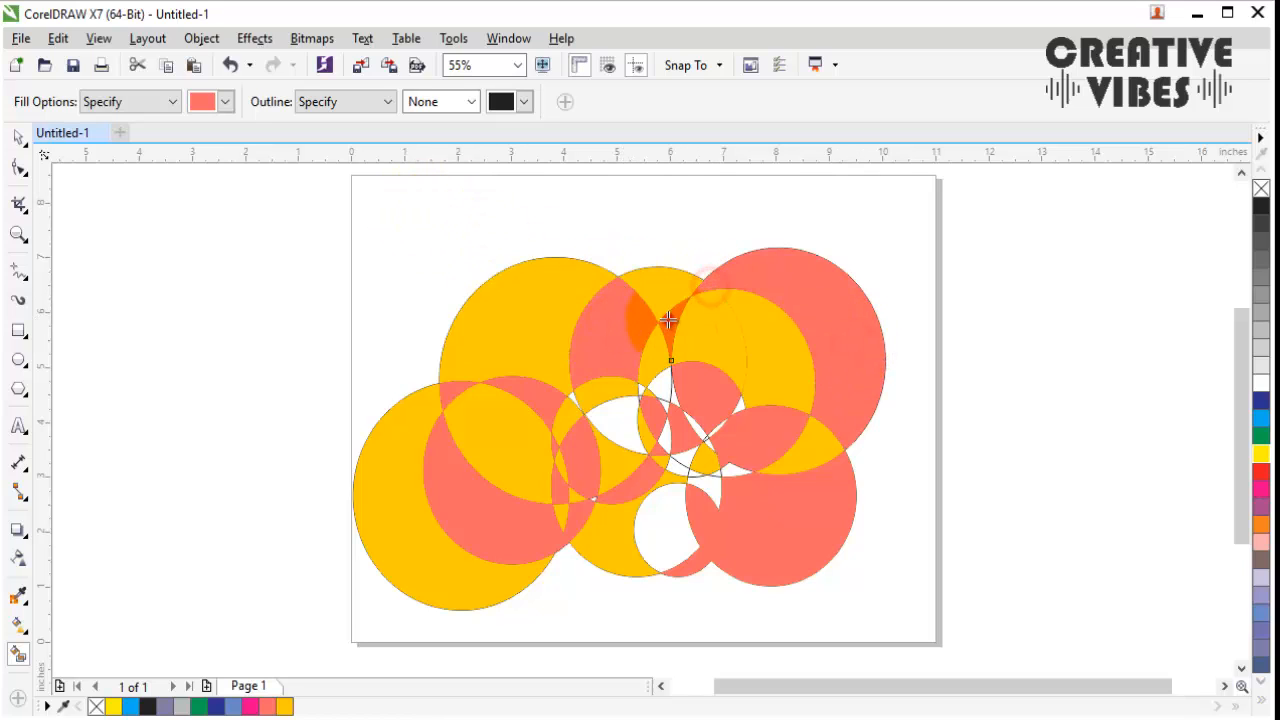
left_click(571, 398)
left_click(616, 420)
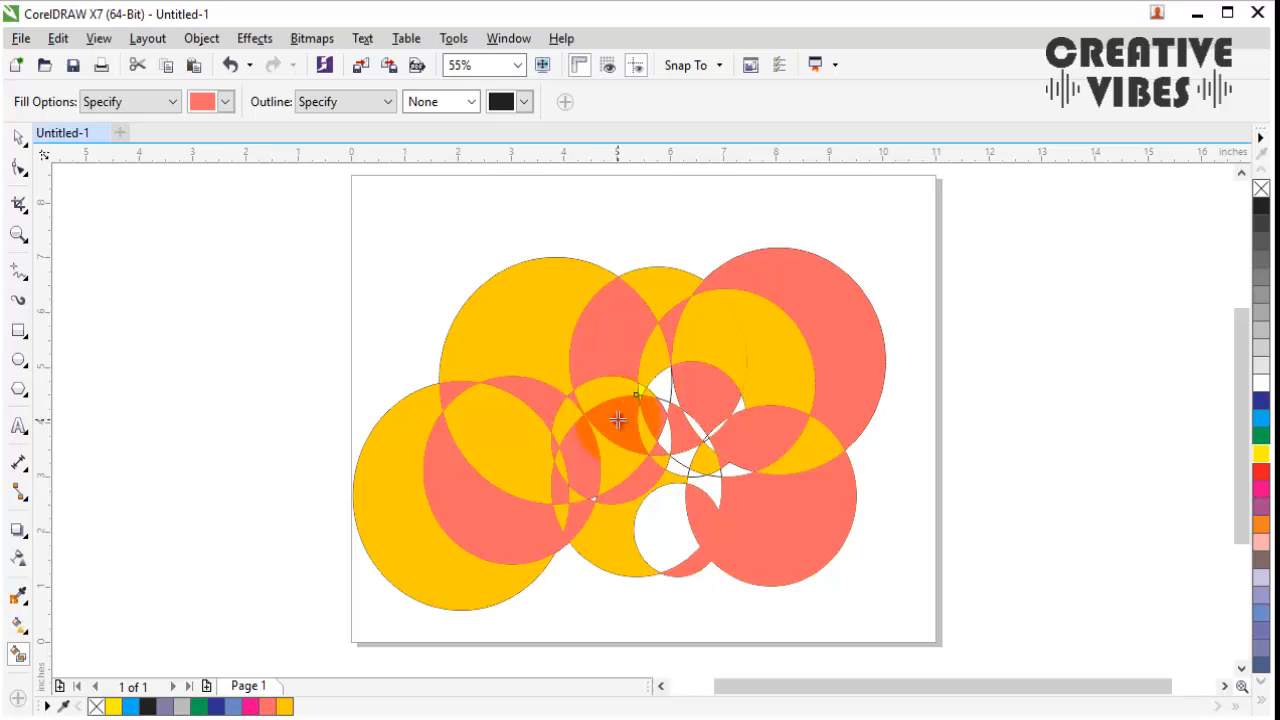
left_click(642, 391)
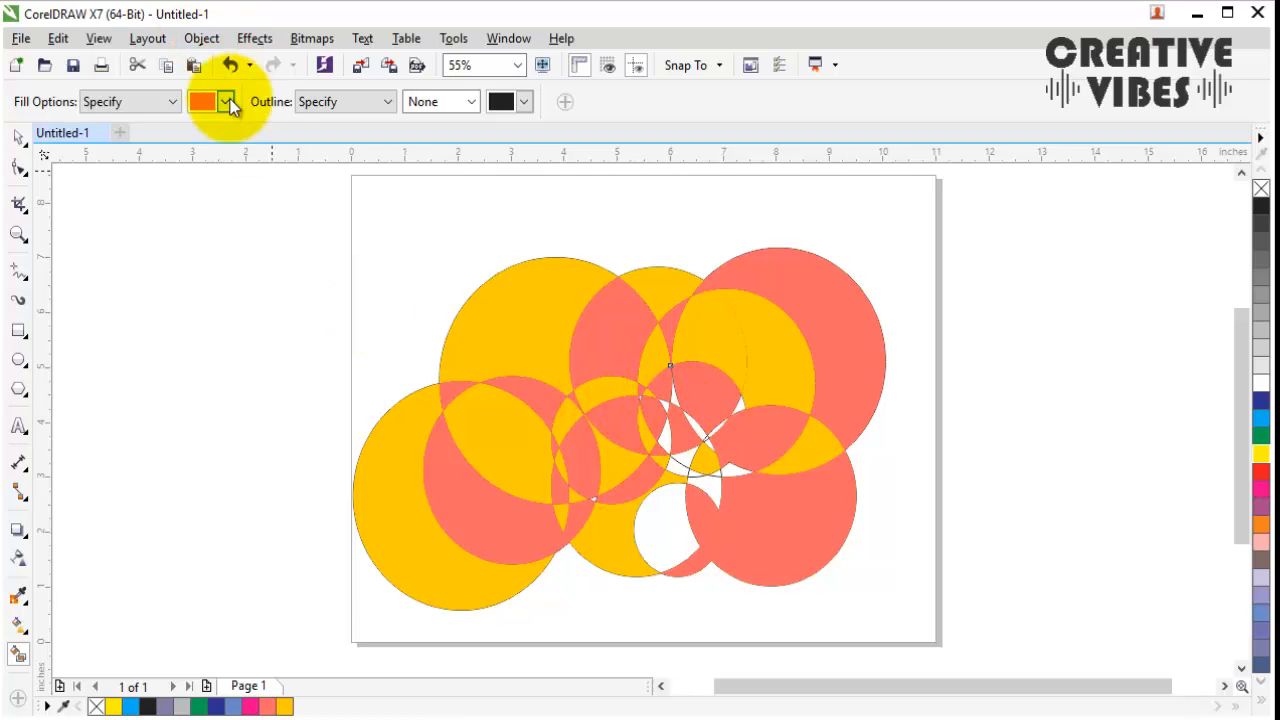
Step: Switch the Smart Fill colour to amber and fill the narrow white slivers on the left side of the small central circle
left_click(227, 101)
left_click(276, 138)
left_click(662, 413)
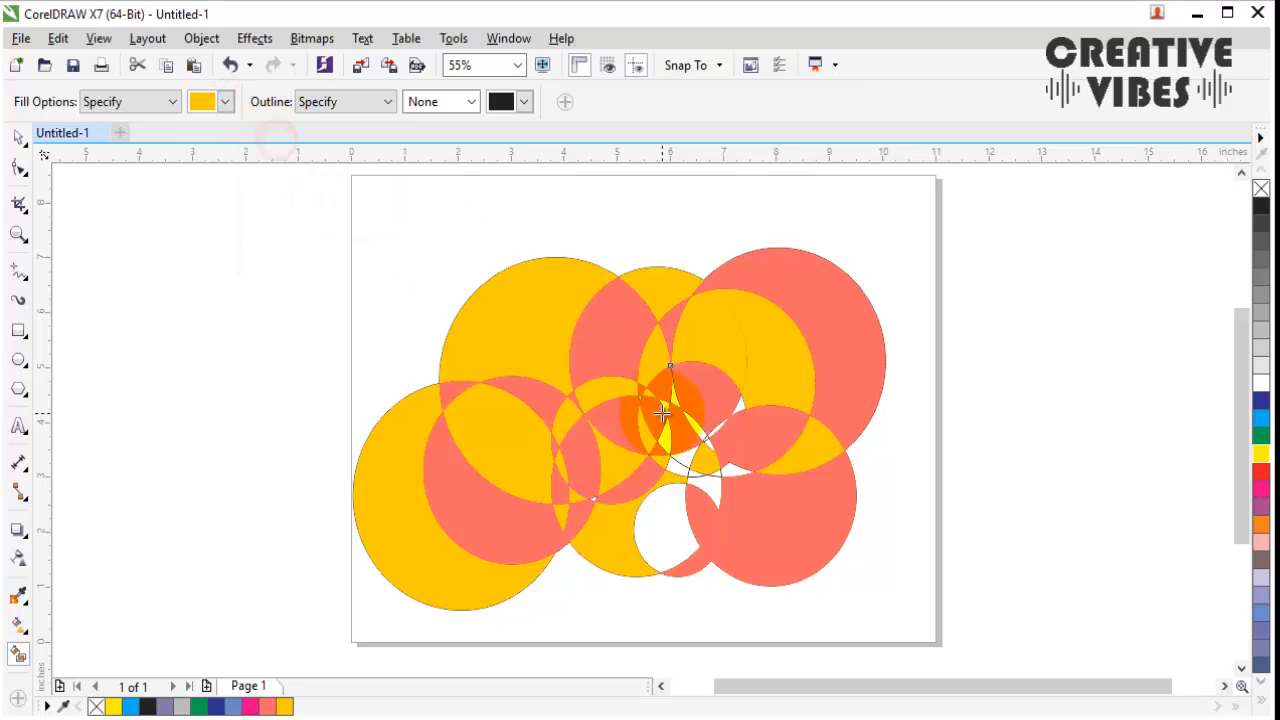
left_click(673, 401)
left_click(666, 433)
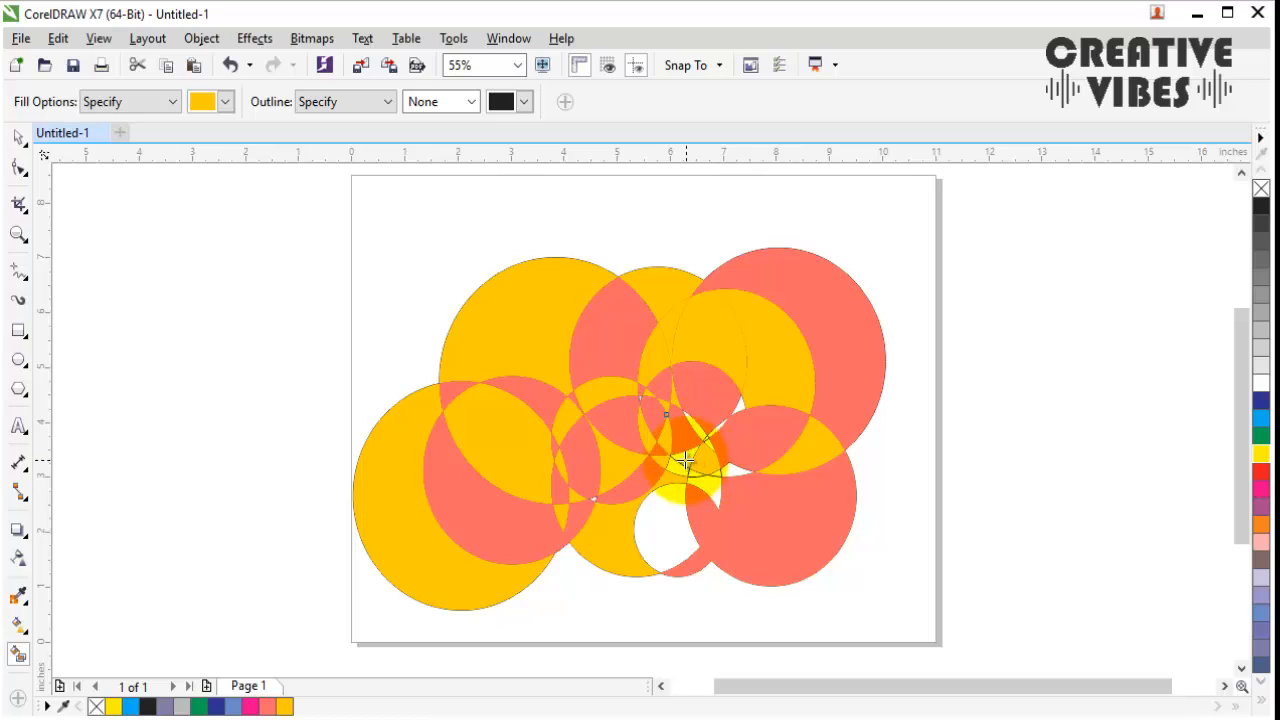
Step: Smart Fill amber into the remaining white slivers along the lower and right edges of the small central circle
left_click(686, 460)
left_click(707, 440)
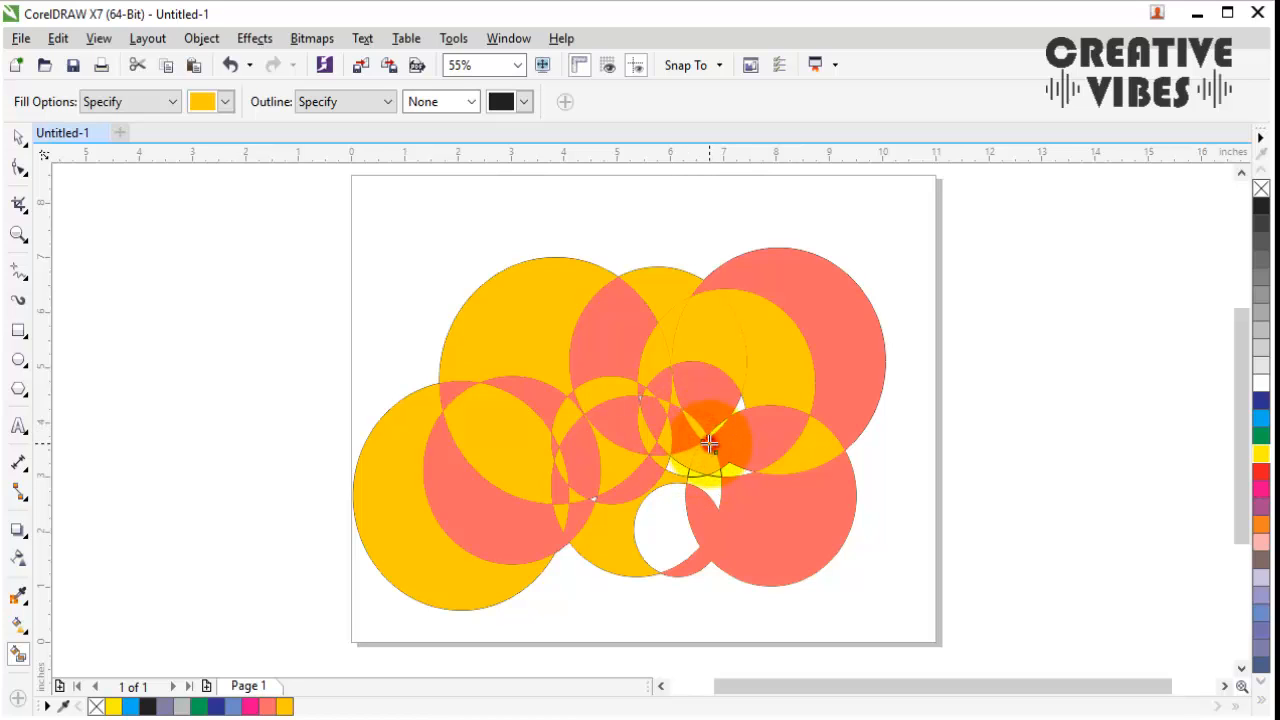
left_click(715, 431)
left_click(740, 406)
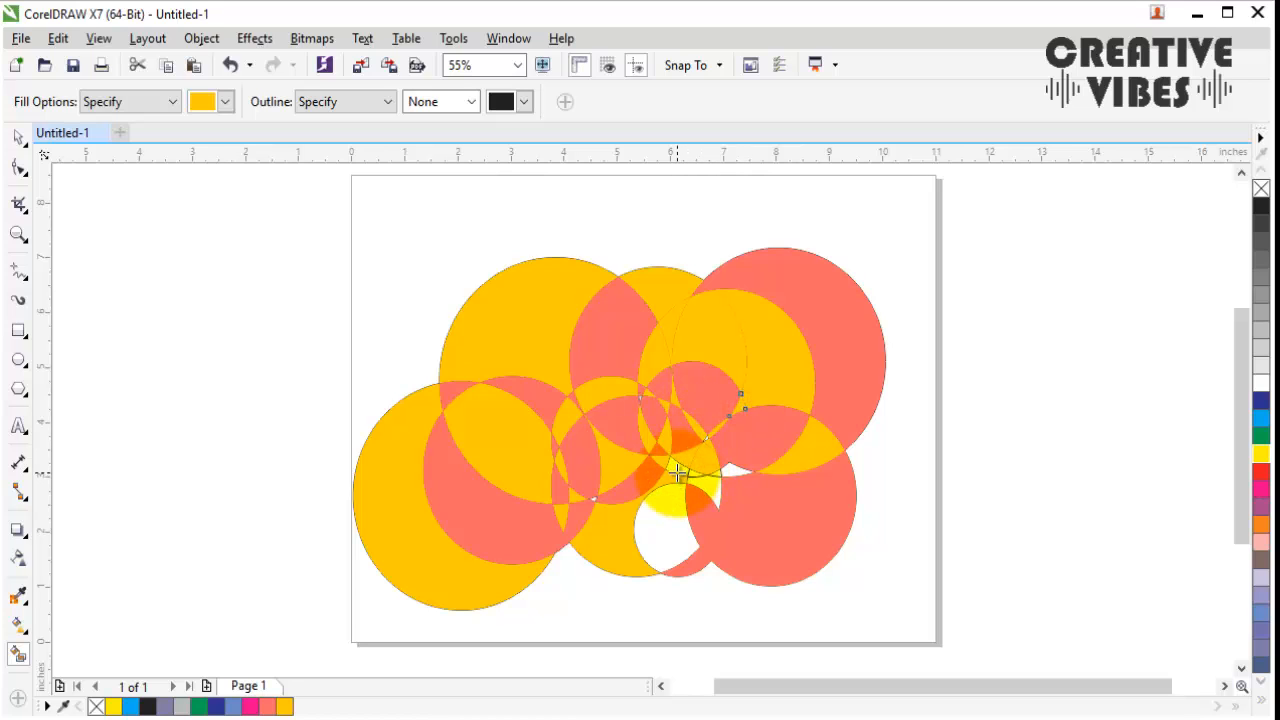
left_click(688, 478)
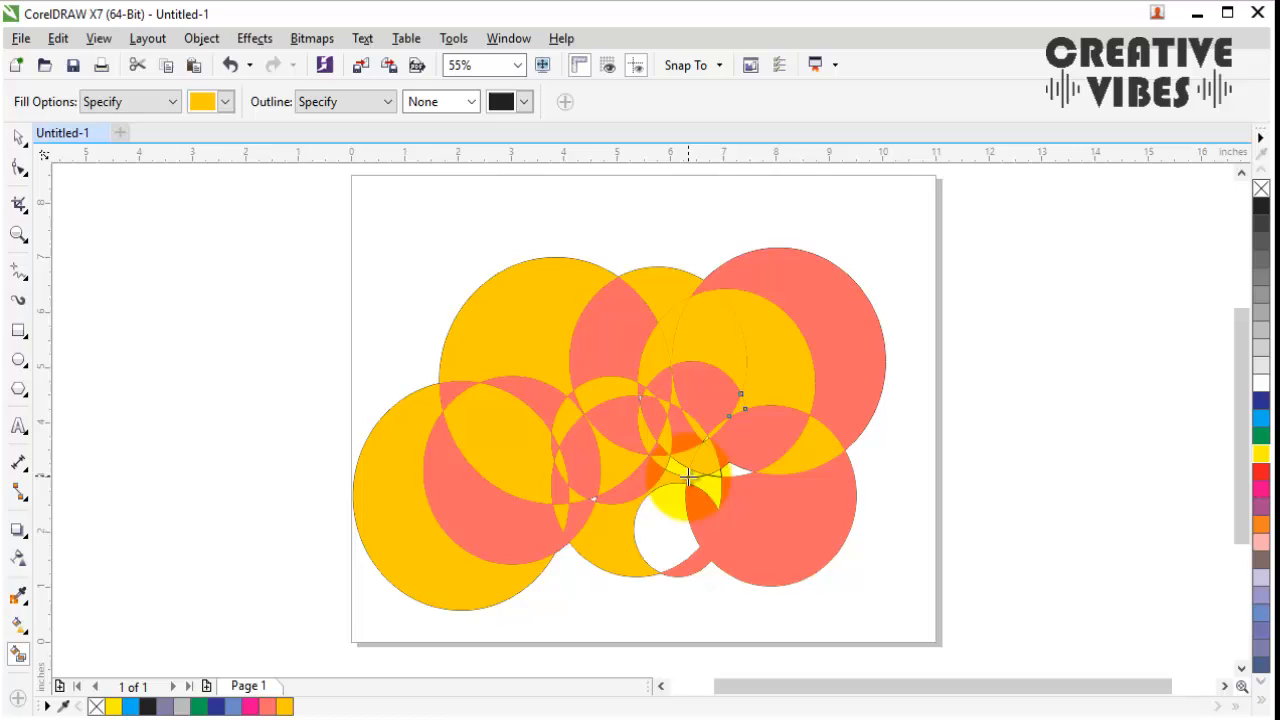
Step: Smart Fill amber into the small bottom circle's lower sliver and the overlaps beside the lower-right circle
left_click(705, 553)
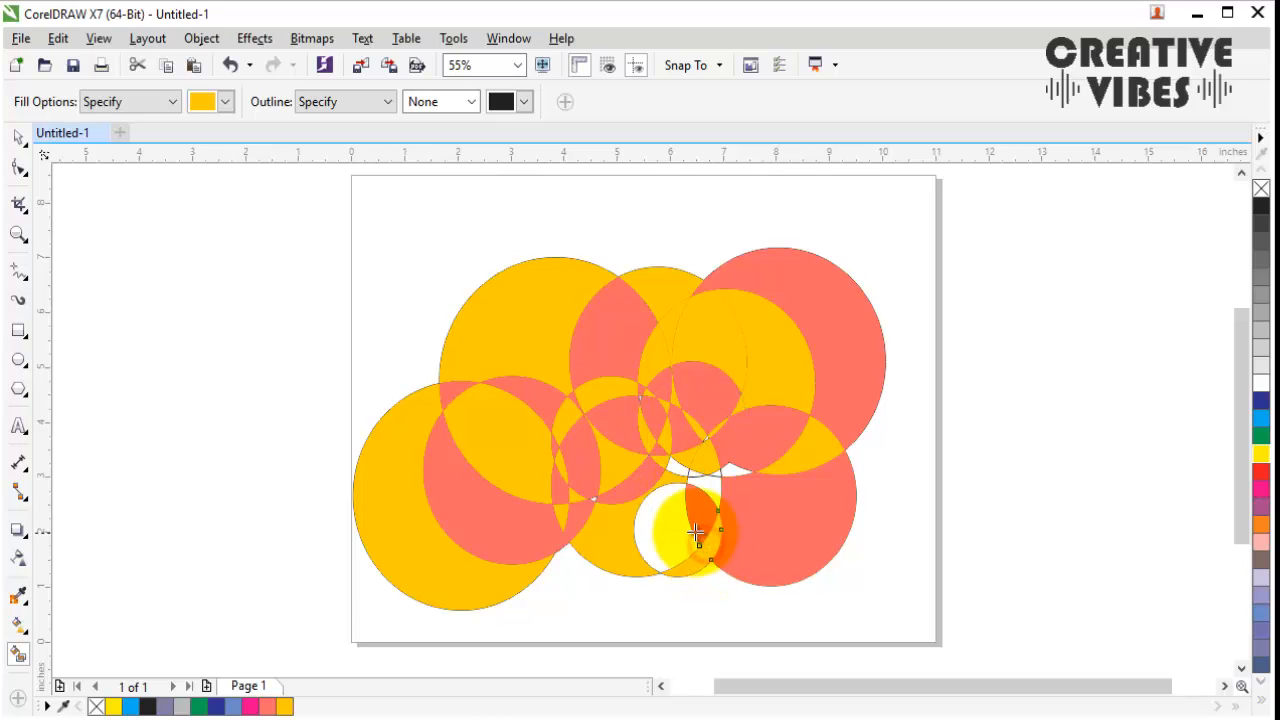
left_click(706, 563)
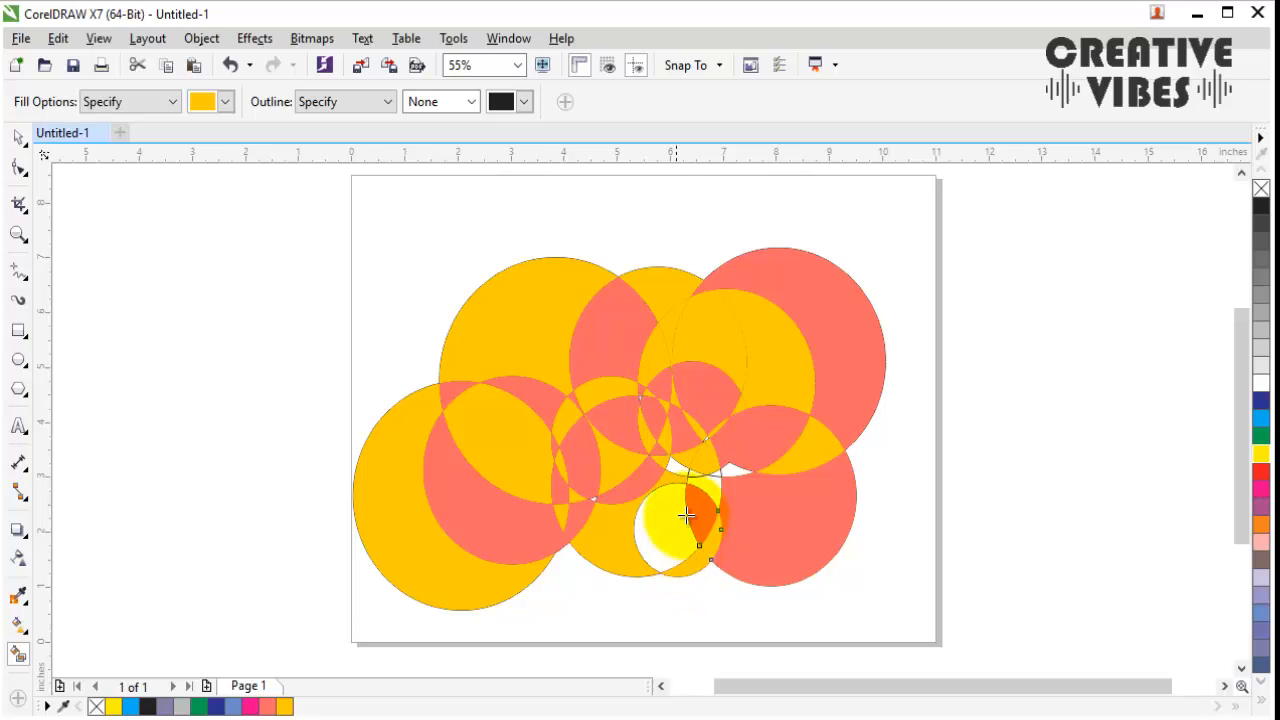
left_click(706, 538)
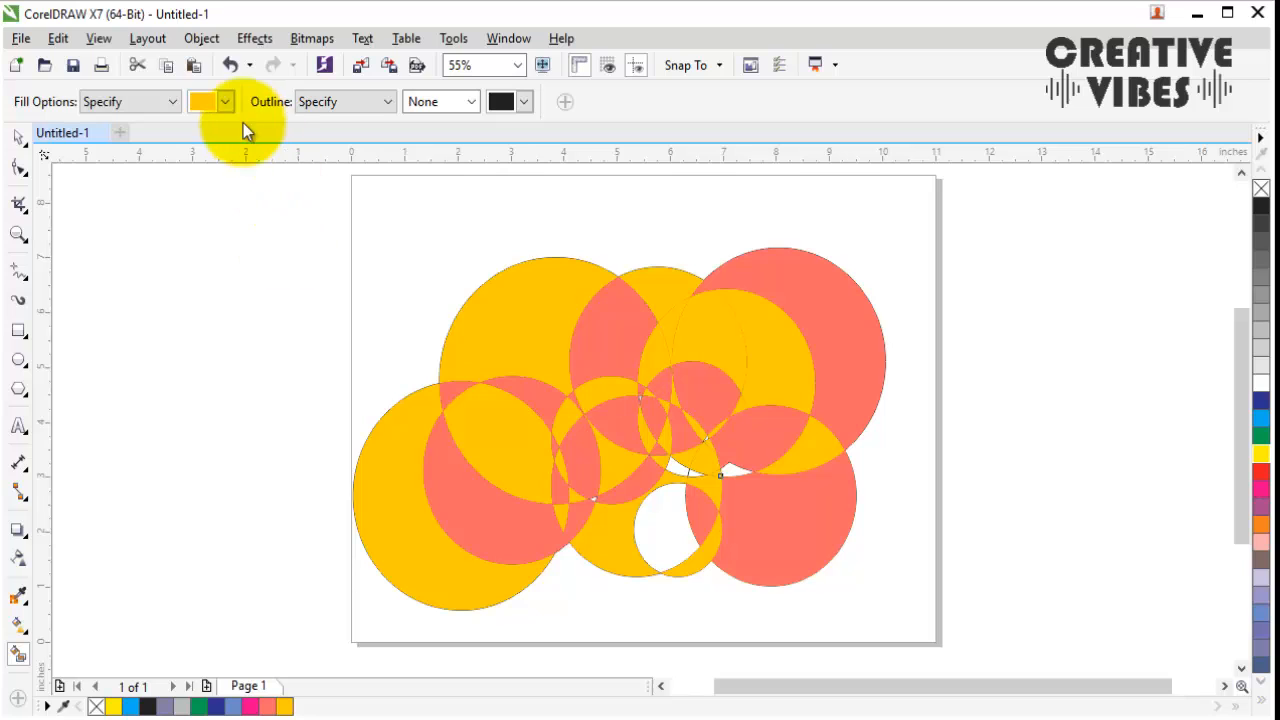
Step: Switch the Smart Fill colour to salmon and fill the thin slivers beneath the central circle and the small bottom circle's white area
left_click(225, 101)
left_click(258, 160)
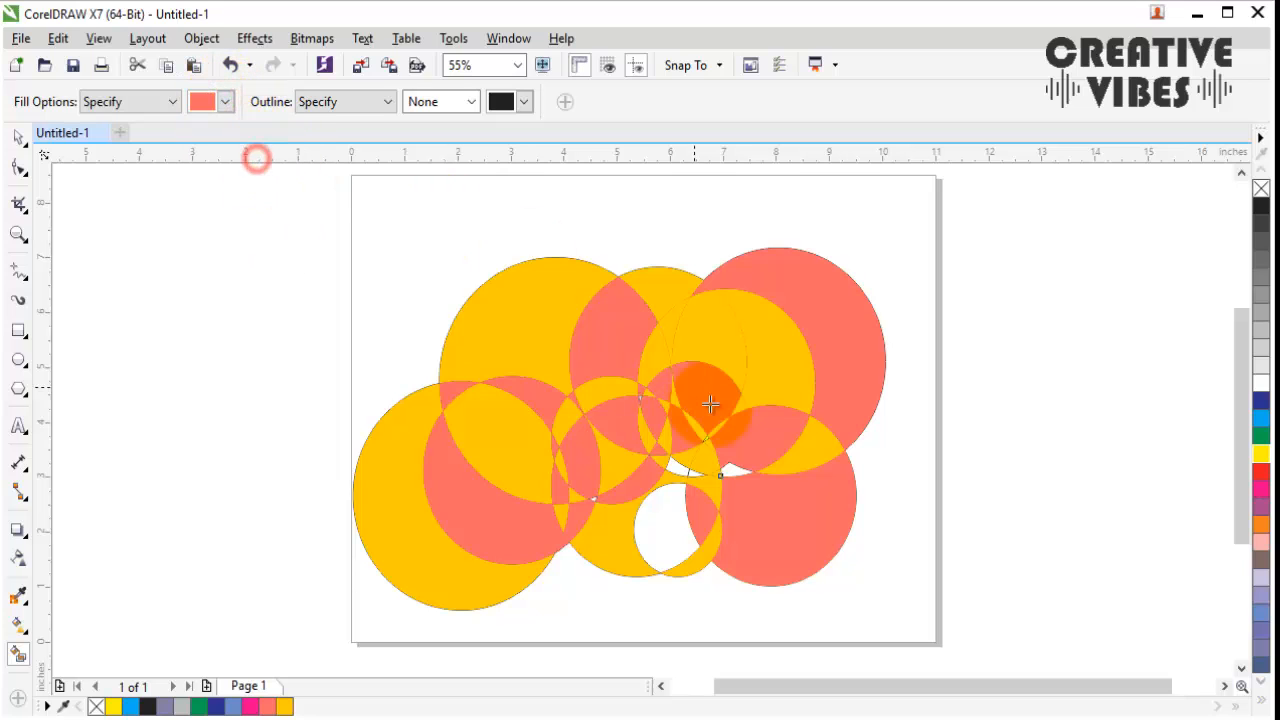
left_click(678, 469)
left_click(709, 472)
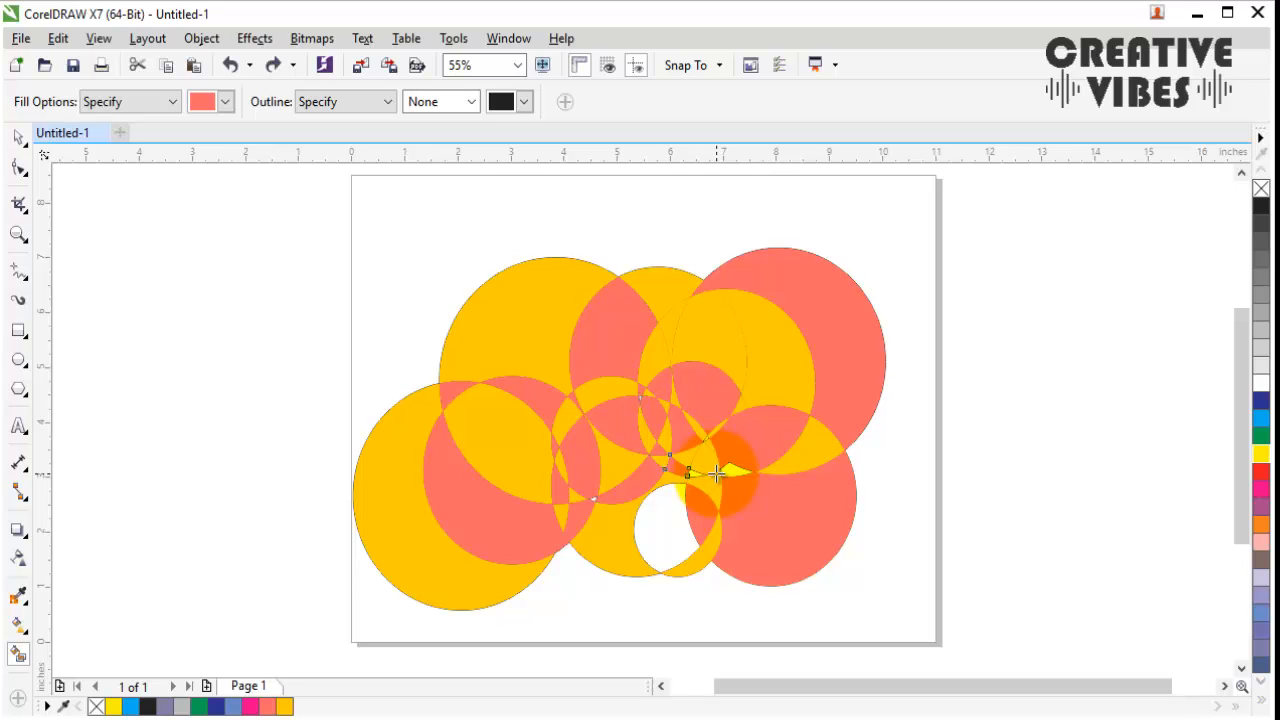
left_click(692, 477)
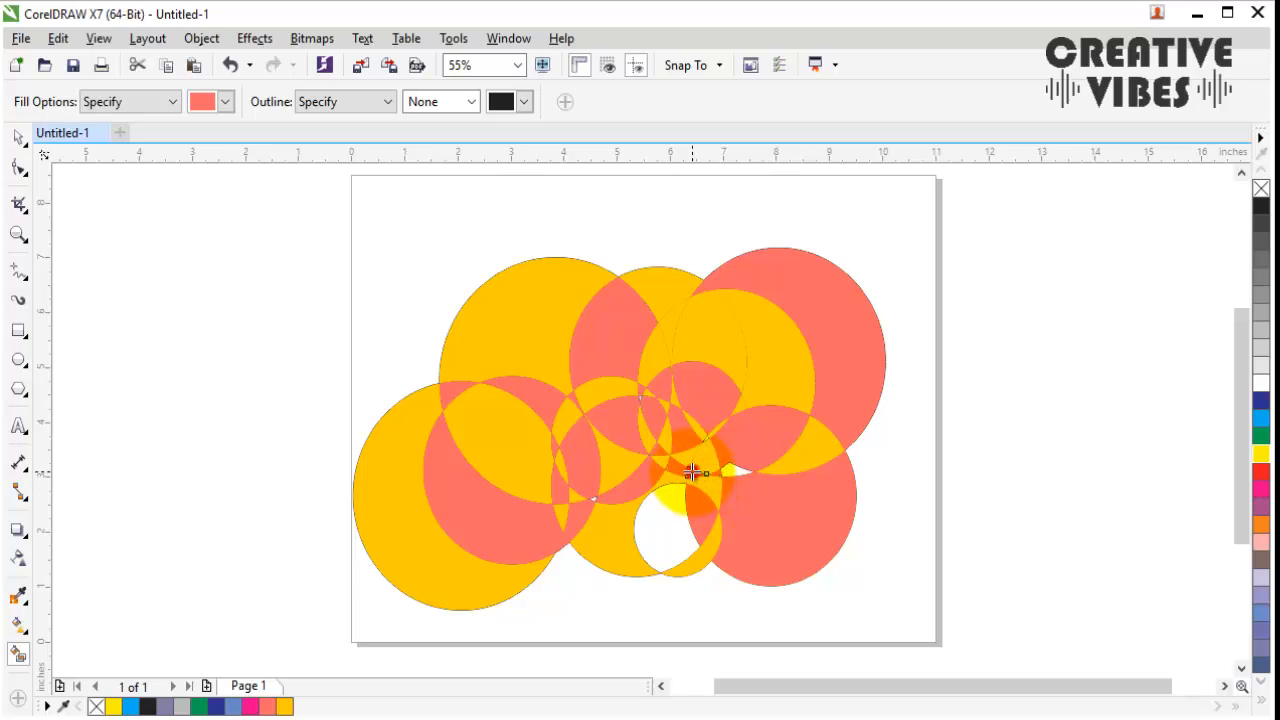
left_click(692, 472)
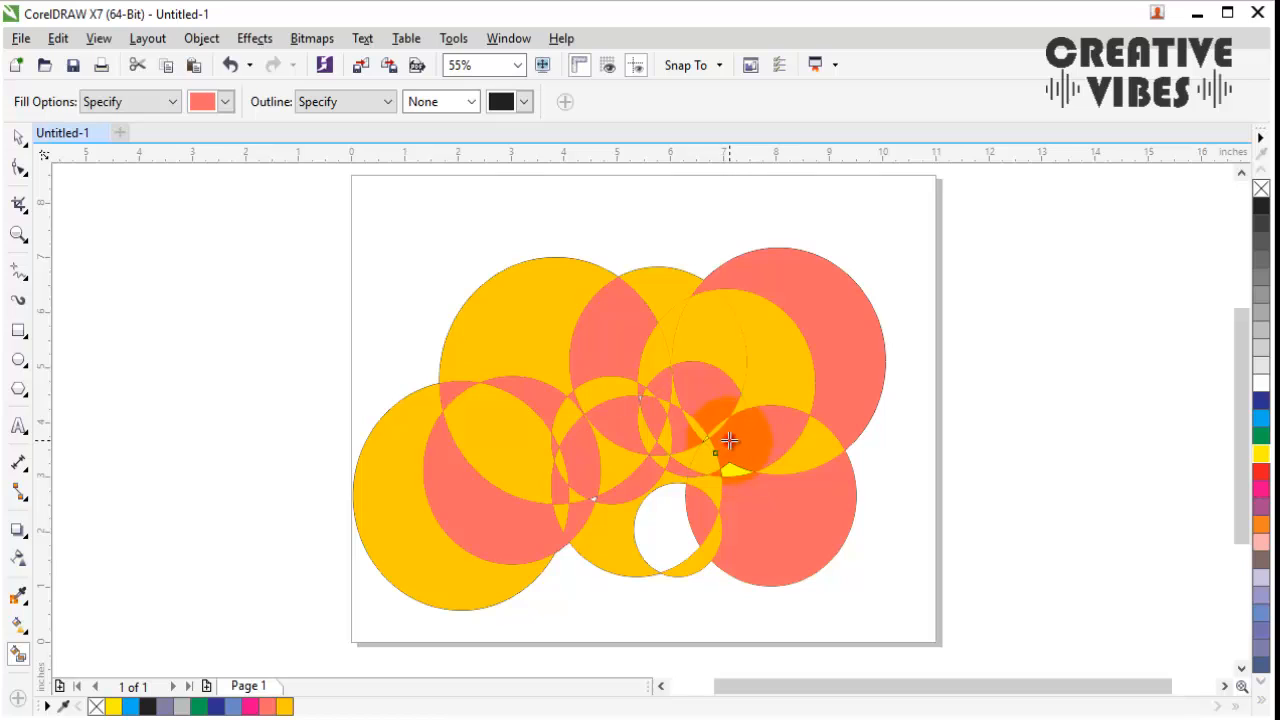
left_click(772, 448)
left_click(669, 542)
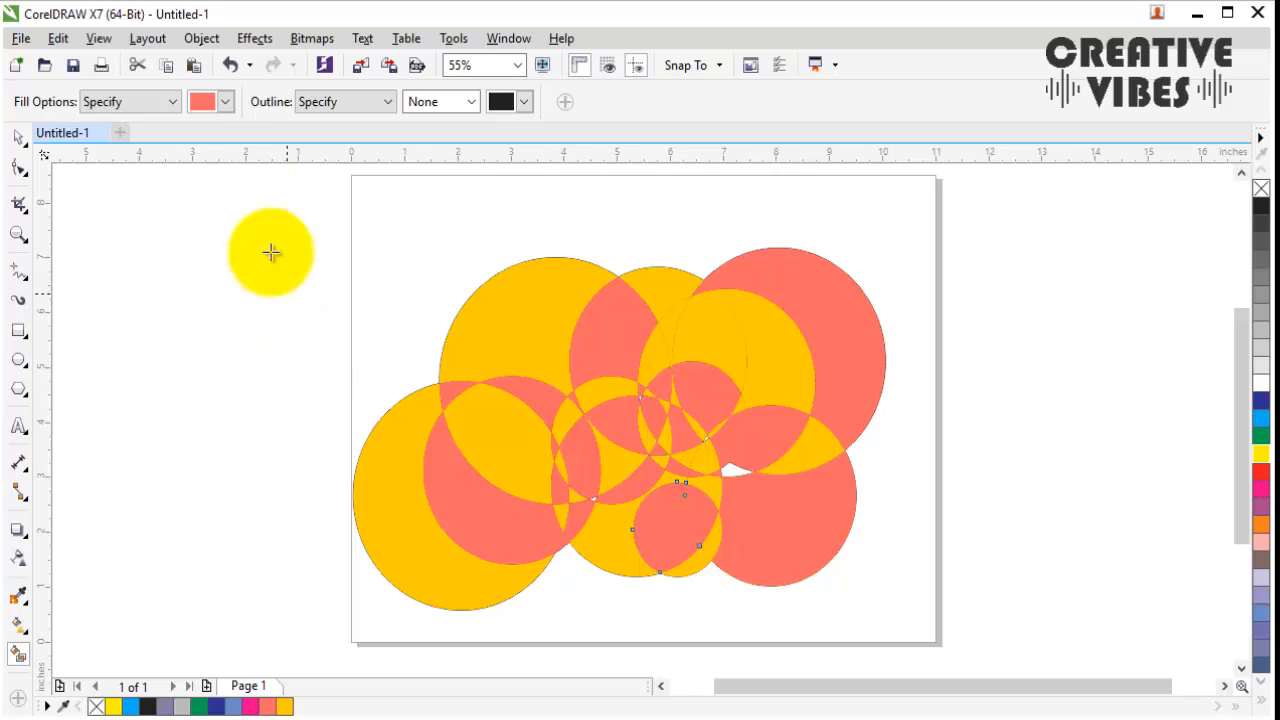
Step: Switch the Smart Fill colour to amber and try it on the lower-right circle and its overlap with the circle above
left_click(228, 101)
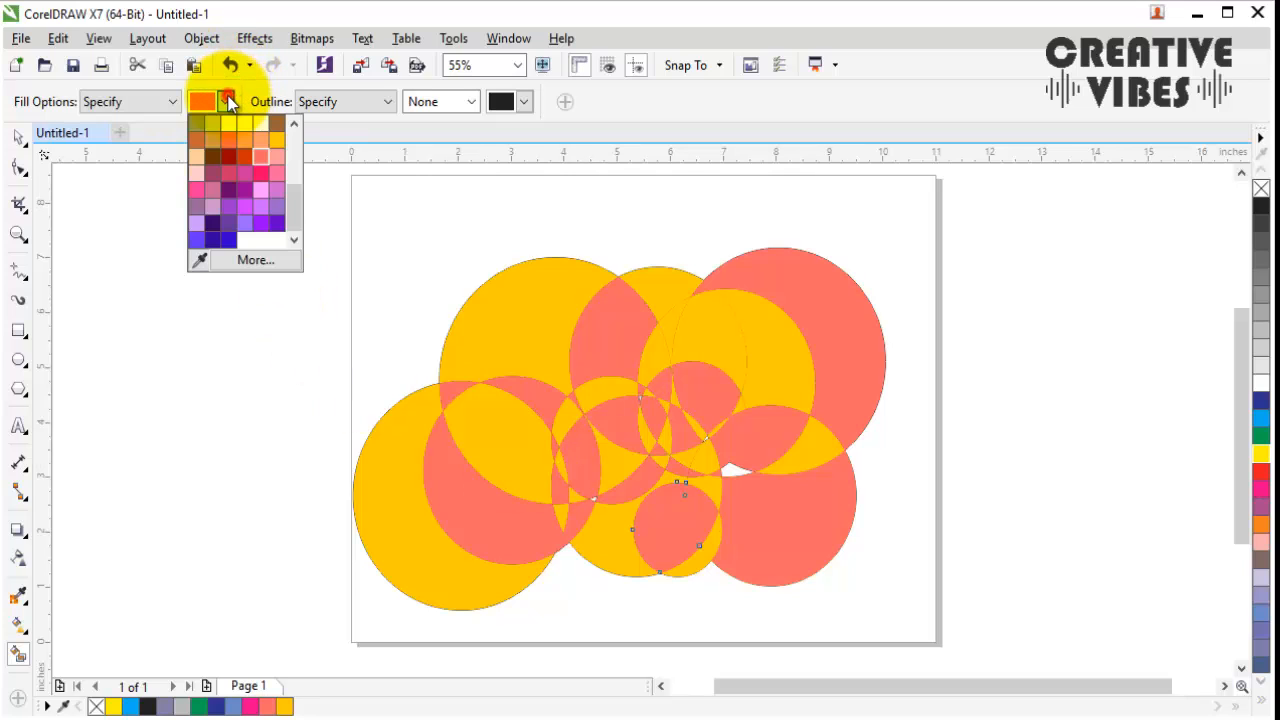
left_click(277, 140)
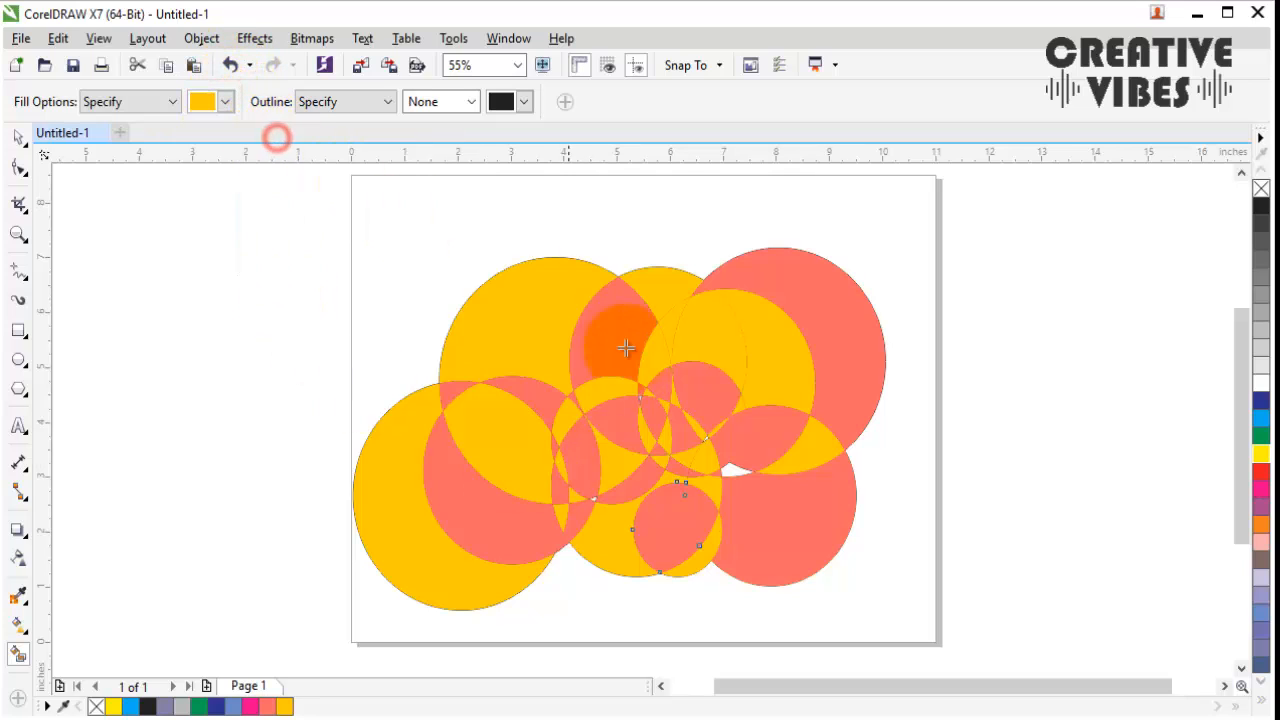
left_click(770, 539)
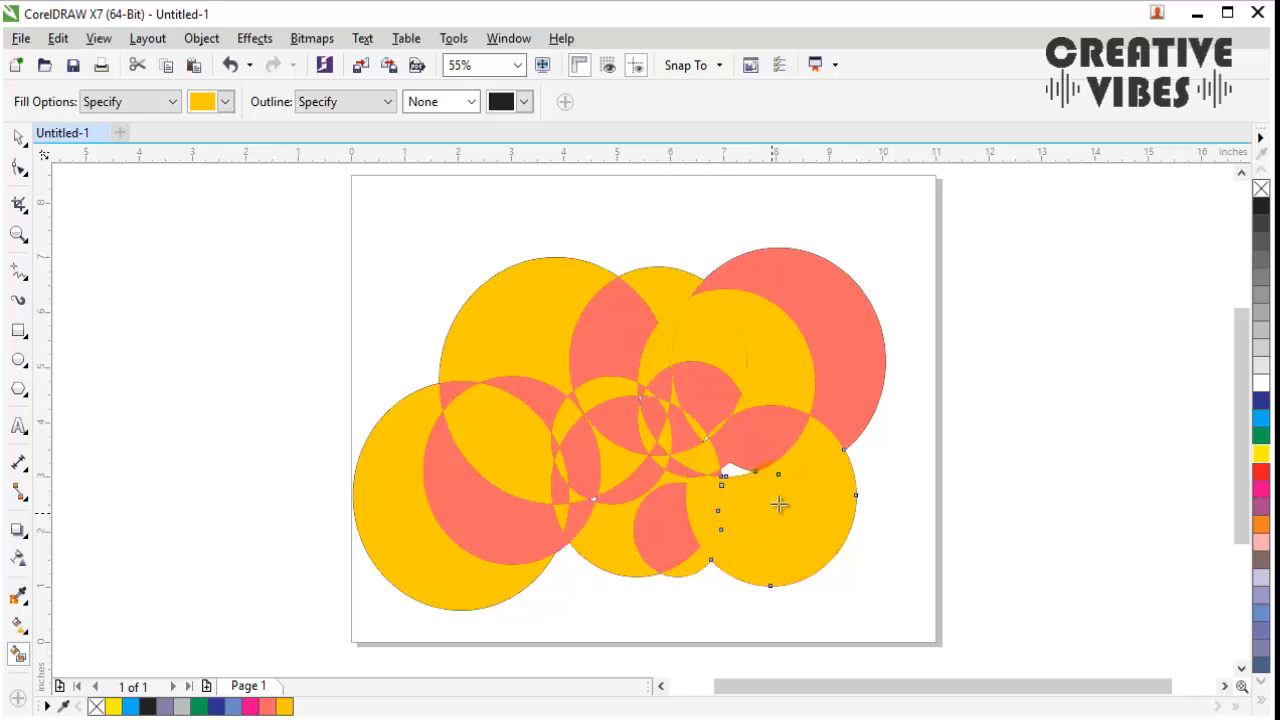
left_click(770, 430)
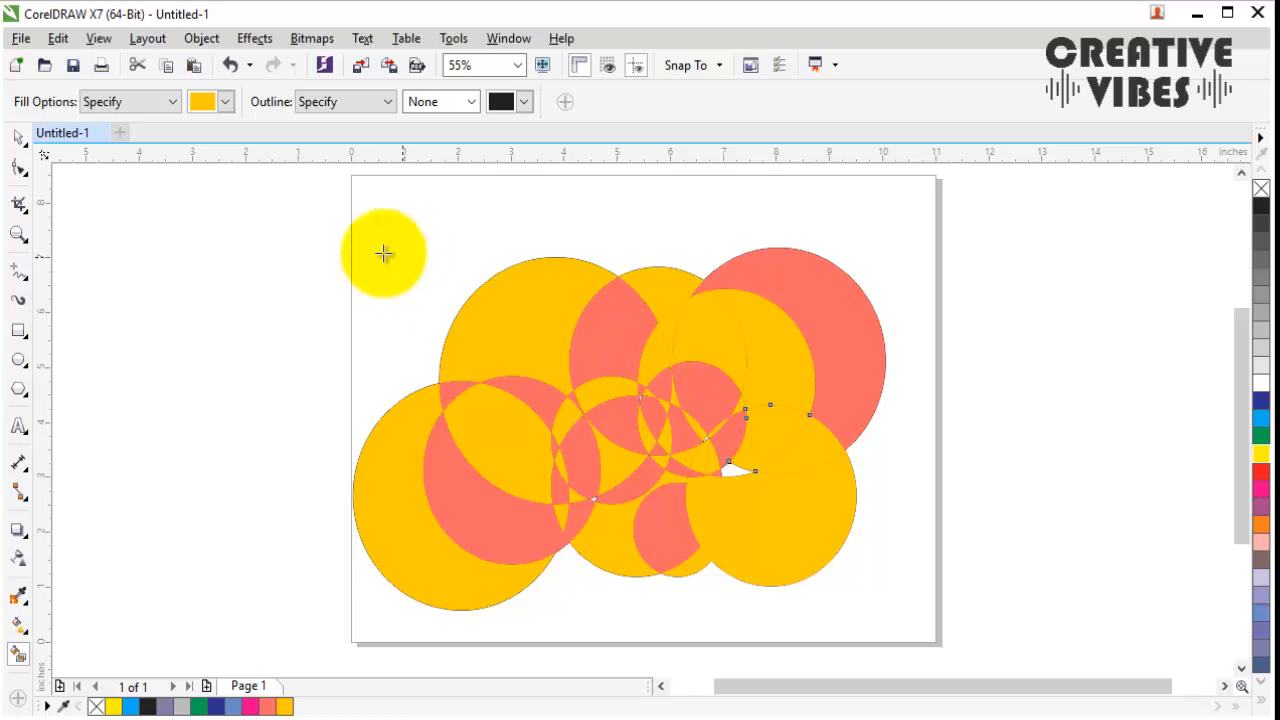
Step: Try salmon again on the lower-right circle and its overlap with the small bottom circle, and undo the trial fills there
left_click(226, 102)
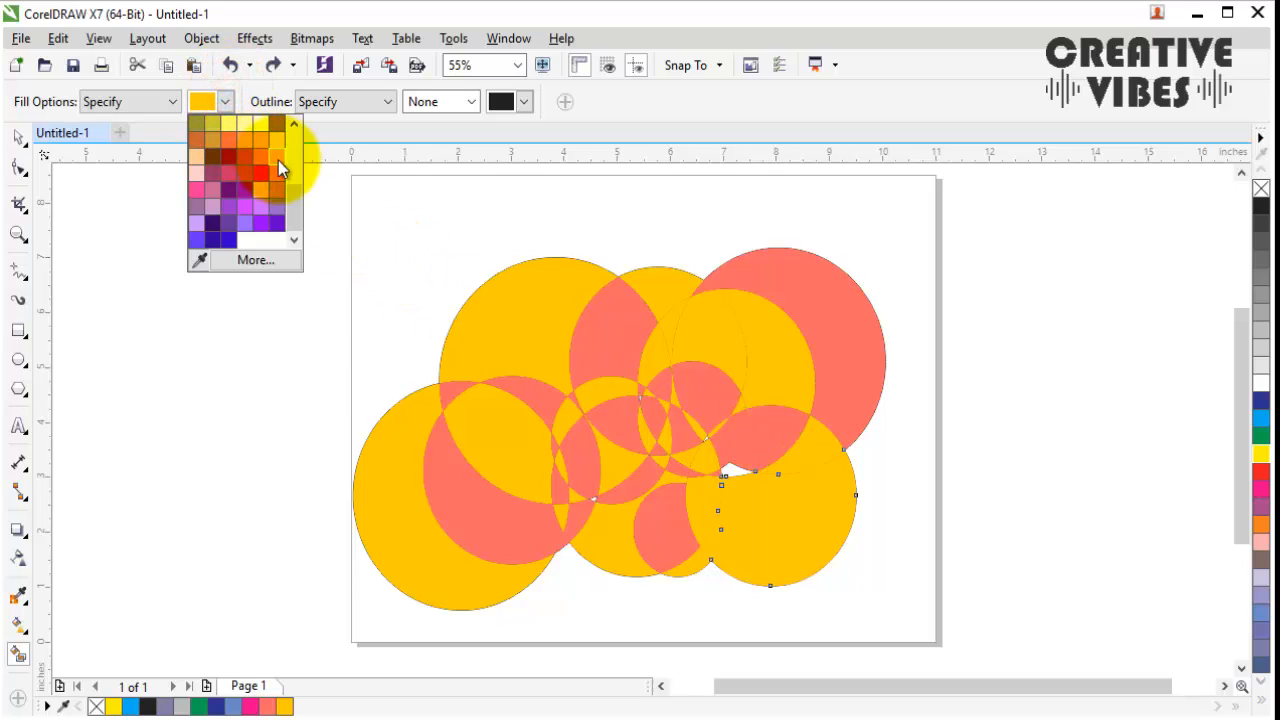
left_click(227, 108)
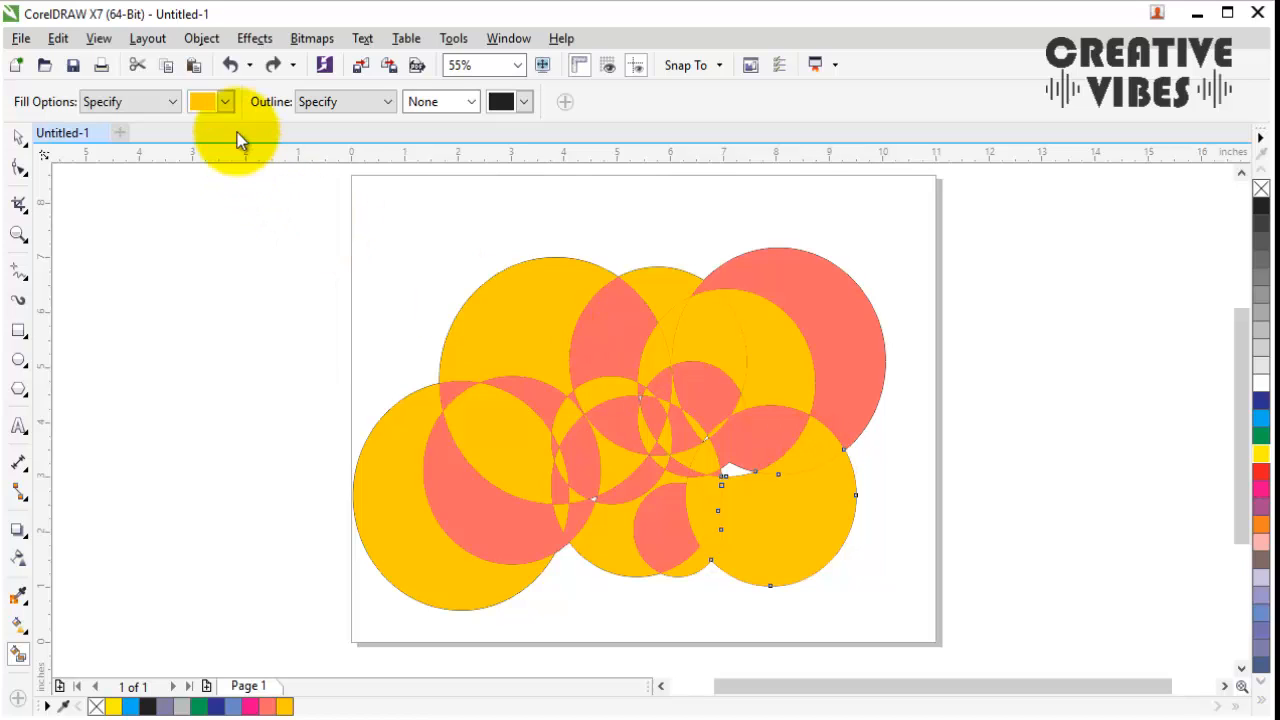
left_click(226, 104)
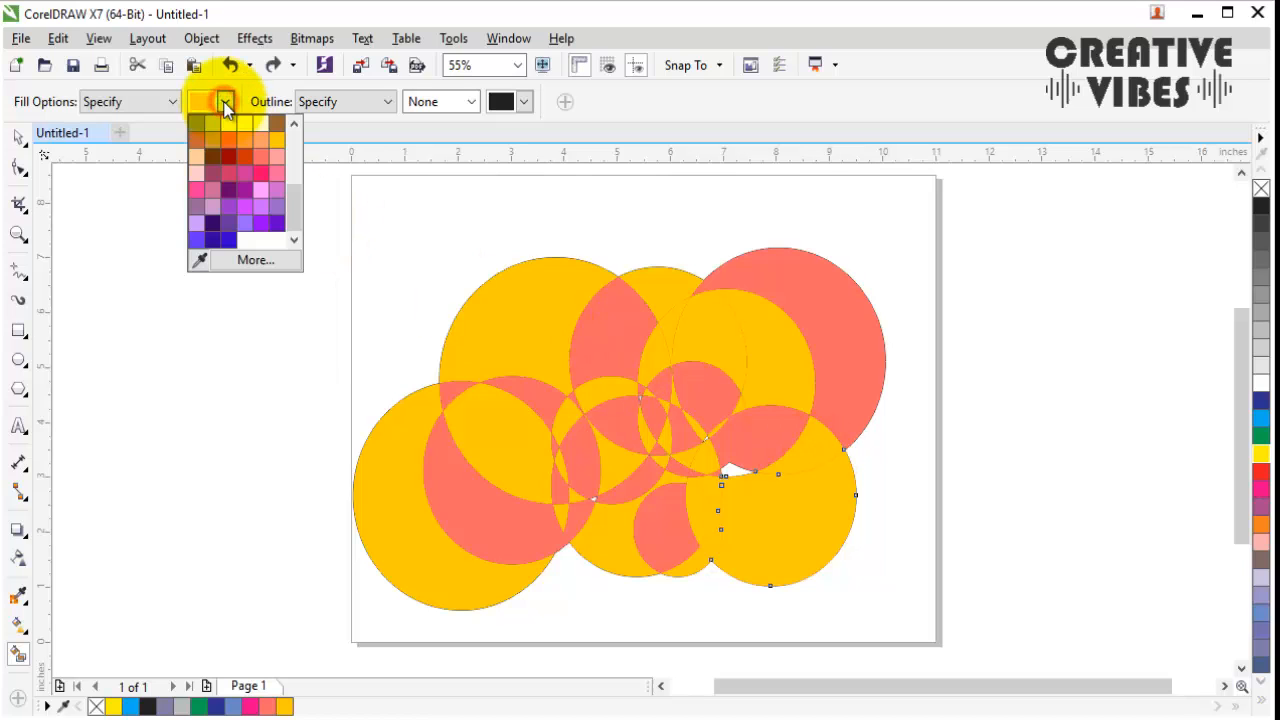
left_click(256, 154)
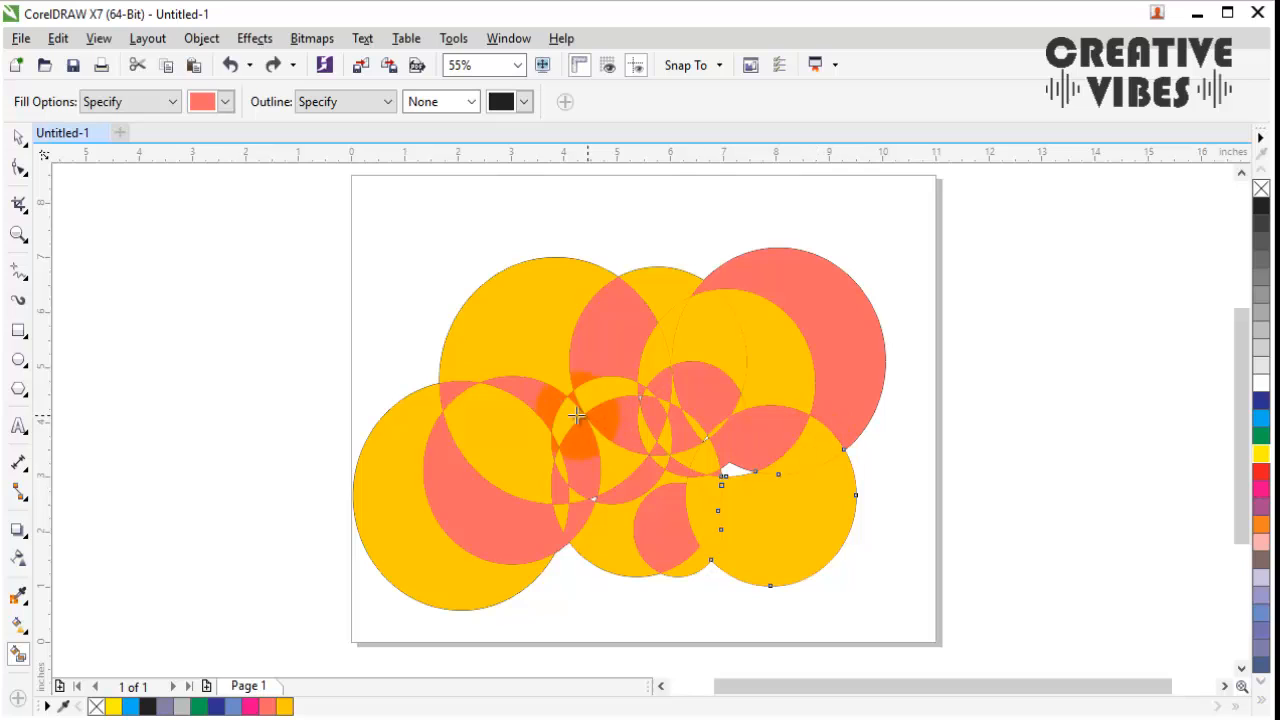
left_click(751, 534)
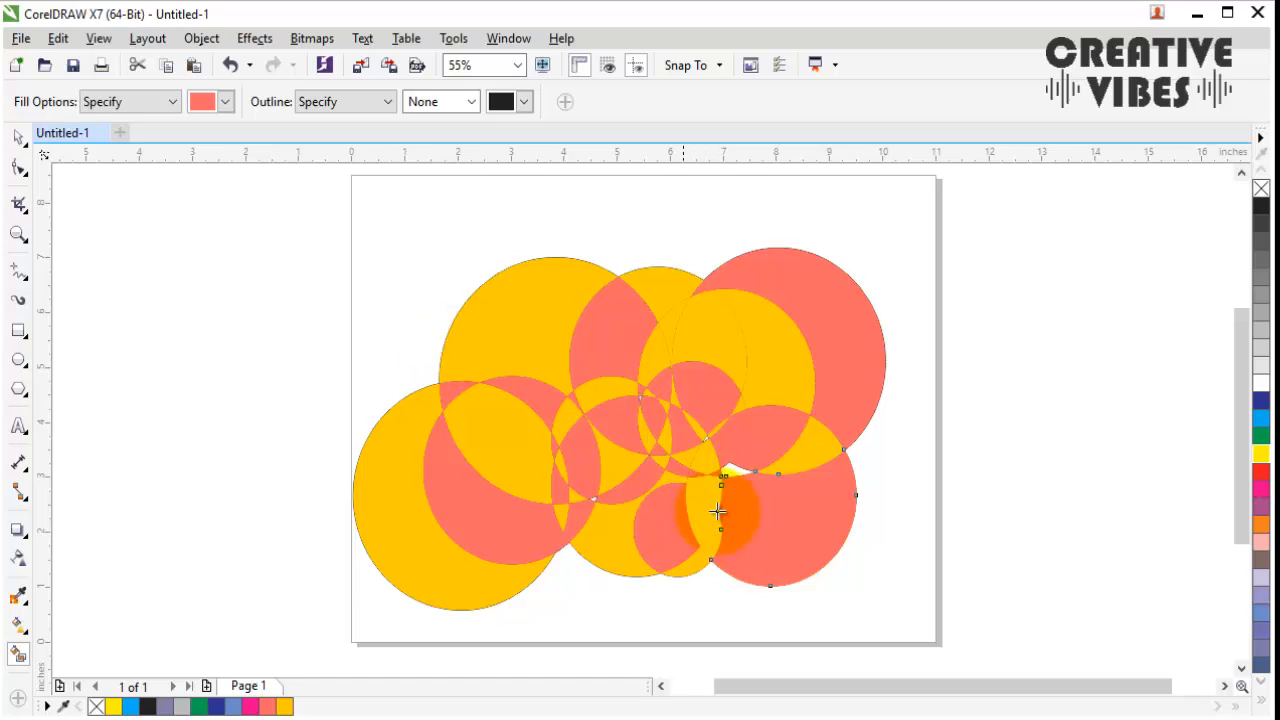
key("ctrl+z")
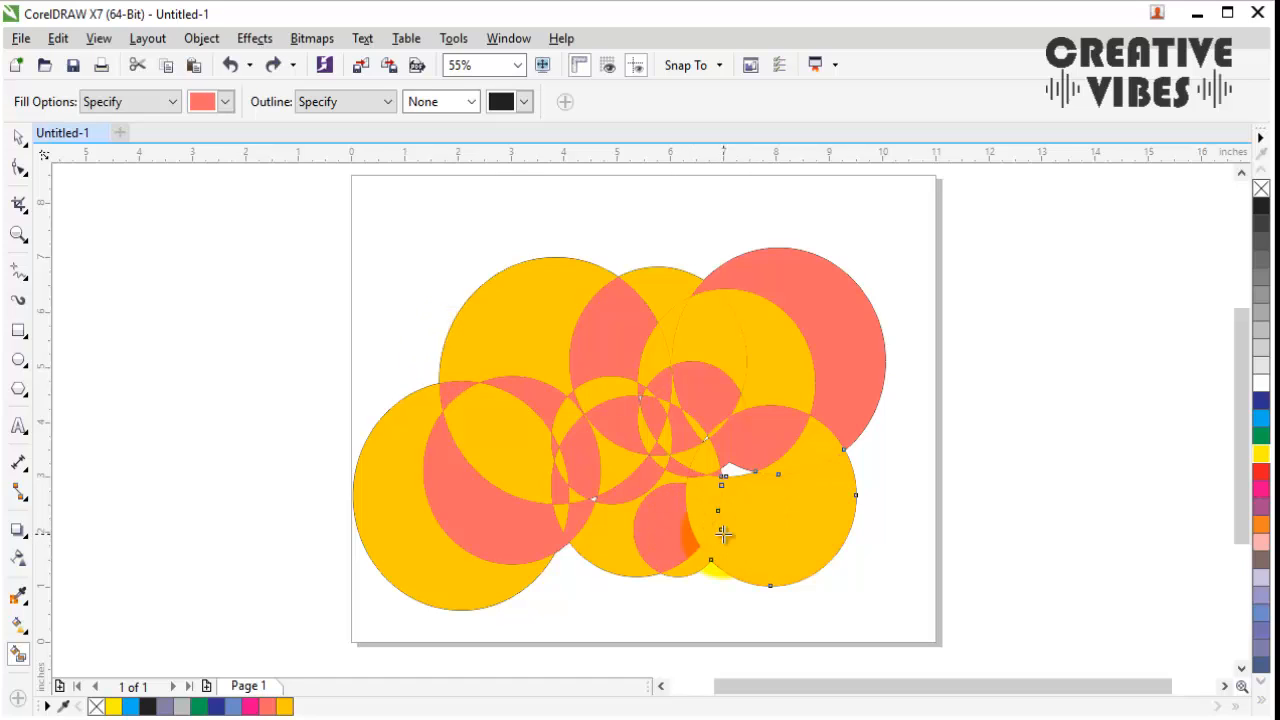
key("ctrl+z")
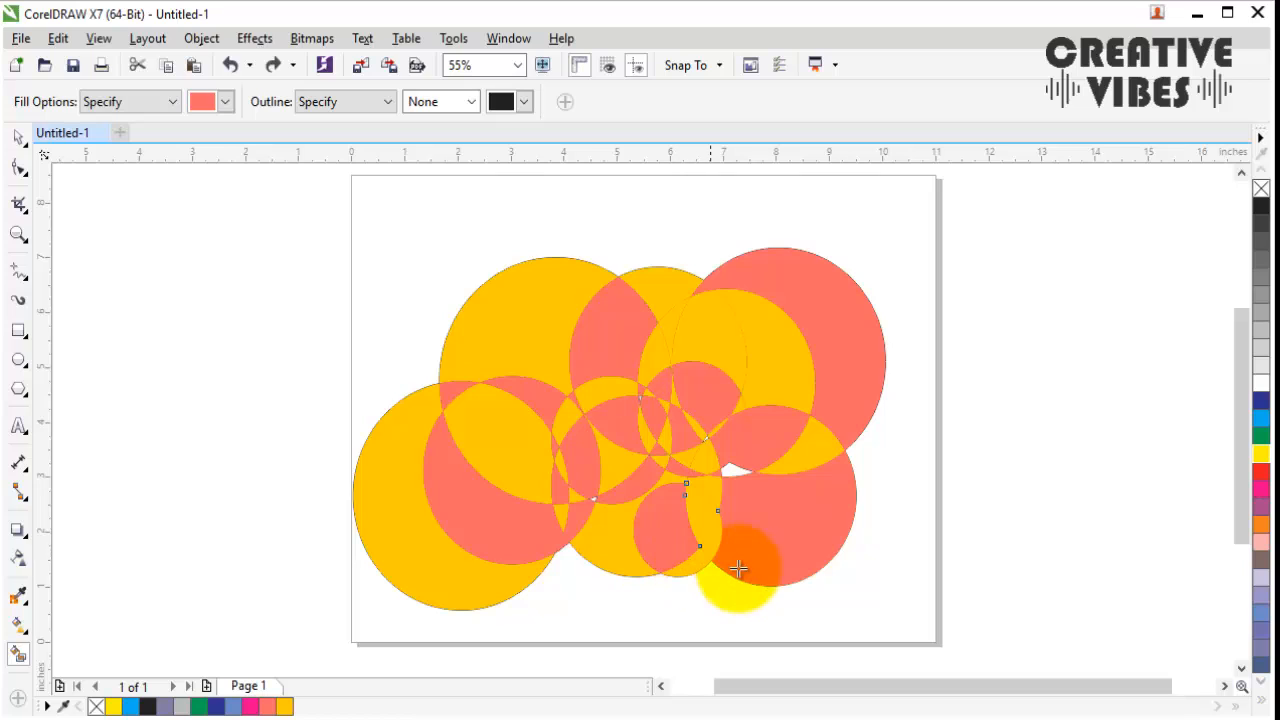
left_click(703, 518)
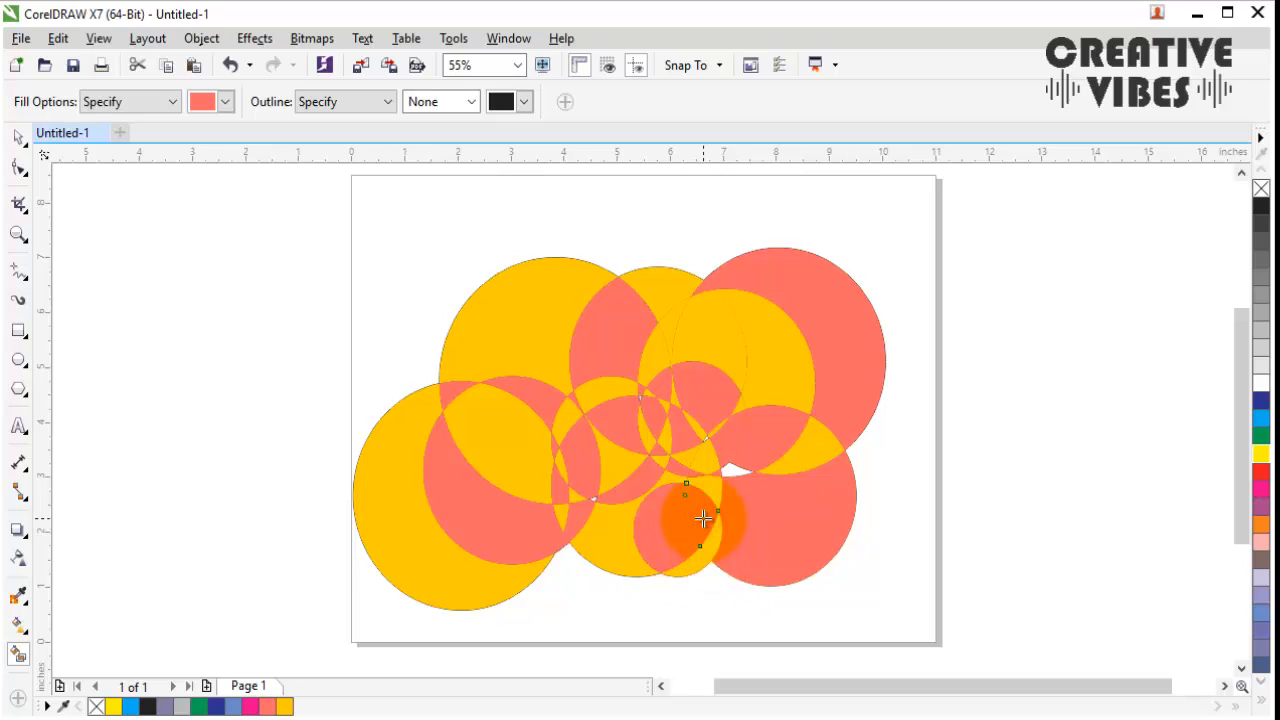
key("ctrl+z")
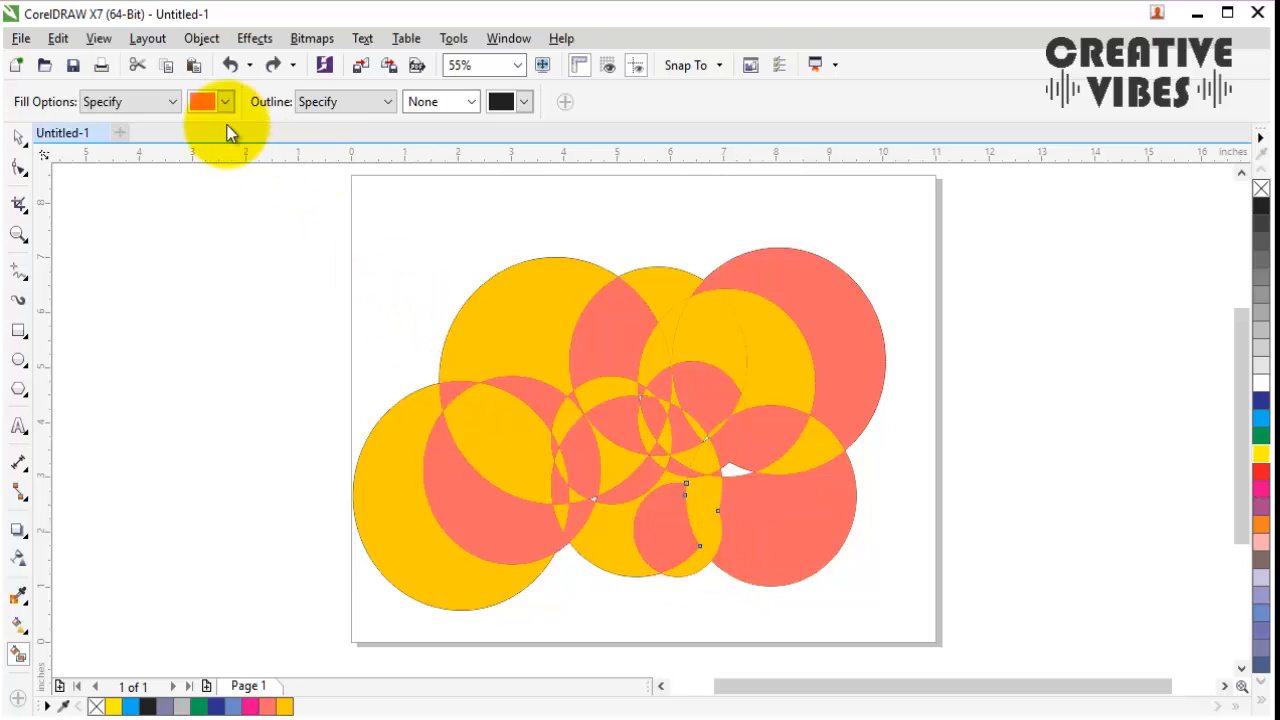
Step: Switch the Smart Fill colour to amber and fill the lower-right circle, its upper overlap and the upper-right circle's outer crescent
left_click(226, 101)
left_click(277, 140)
left_click(786, 527)
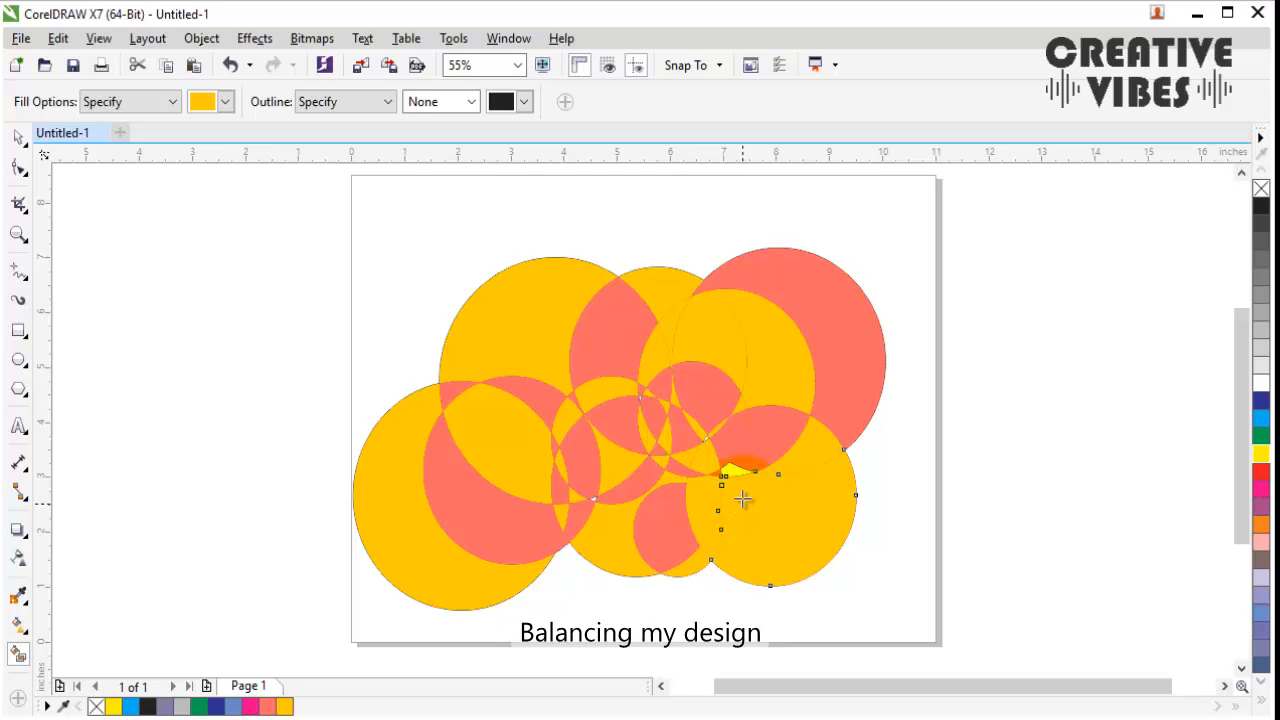
left_click(771, 456)
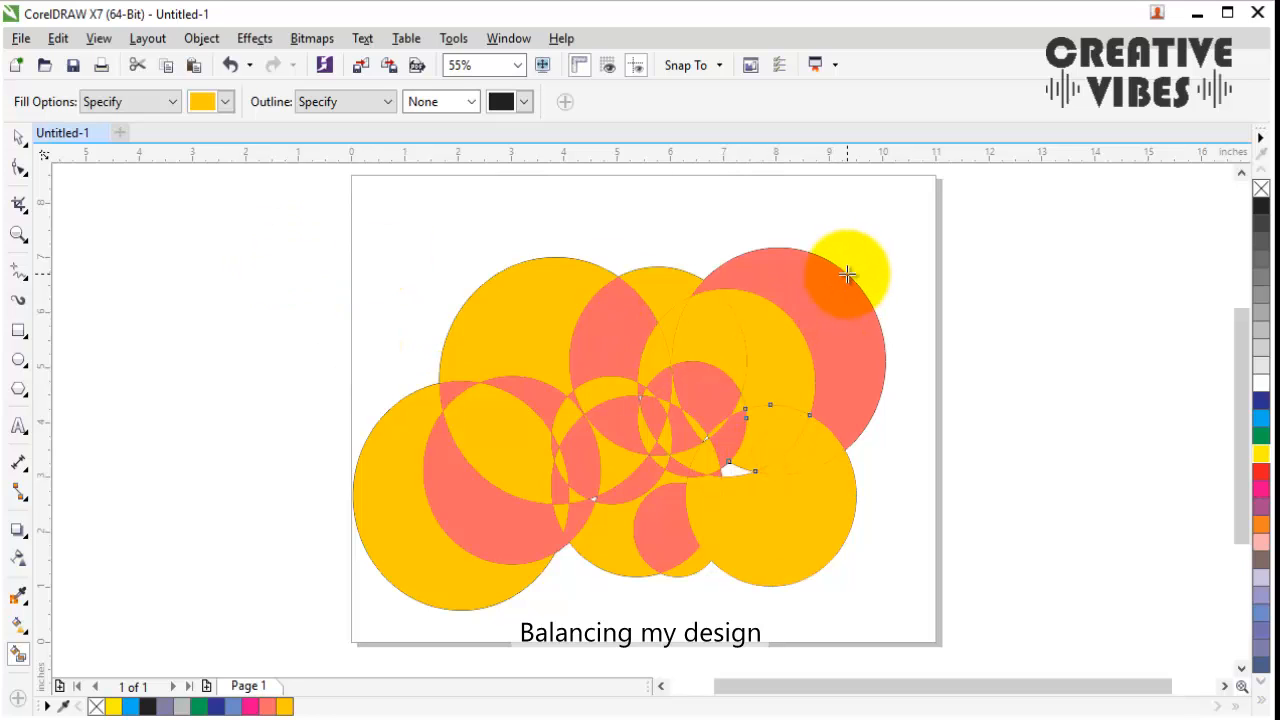
left_click(807, 287)
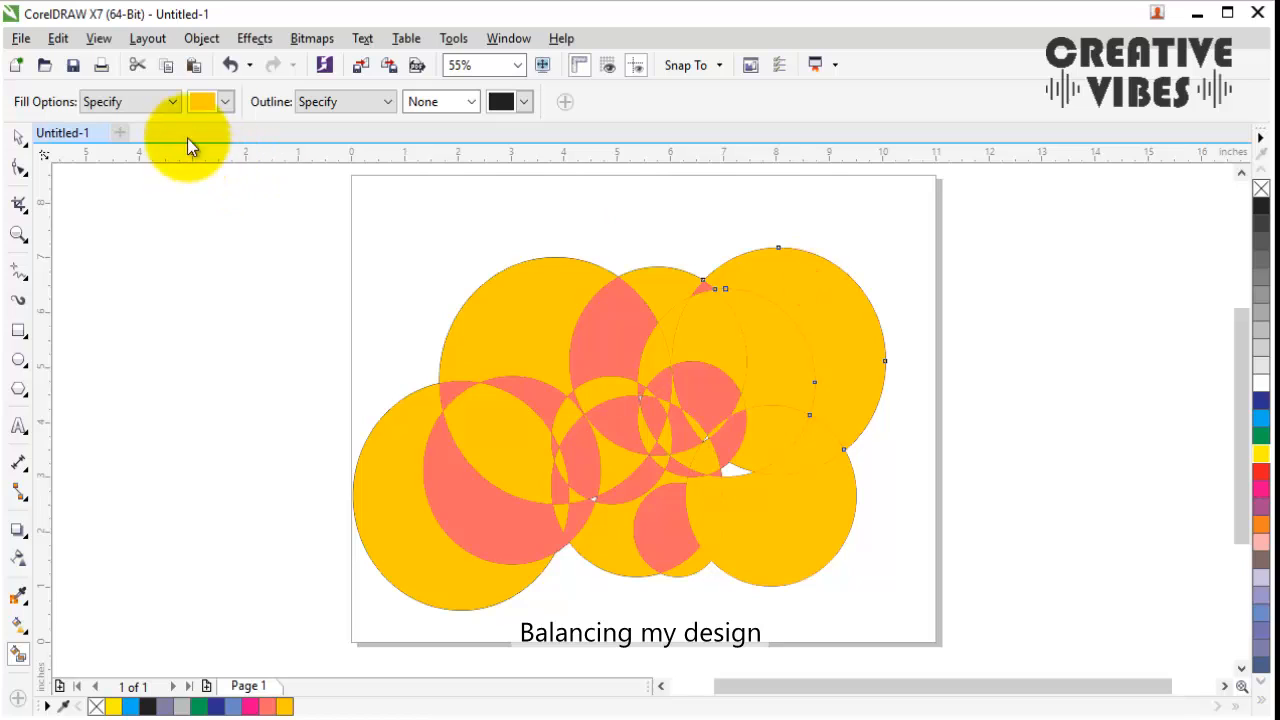
Step: Switch the Smart Fill colour to salmon and fill the lower-right circle's edge overlaps, the upper-right circle's inner crescent and the white gap beside them
left_click(225, 101)
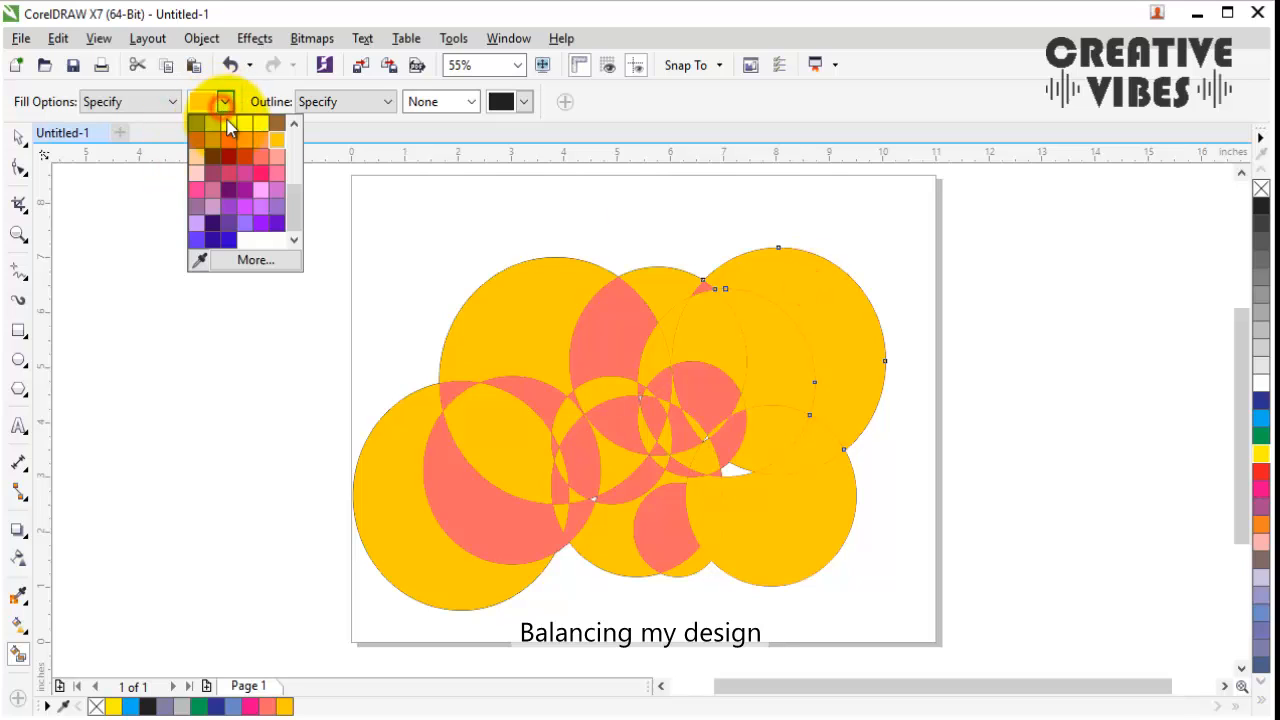
left_click(261, 163)
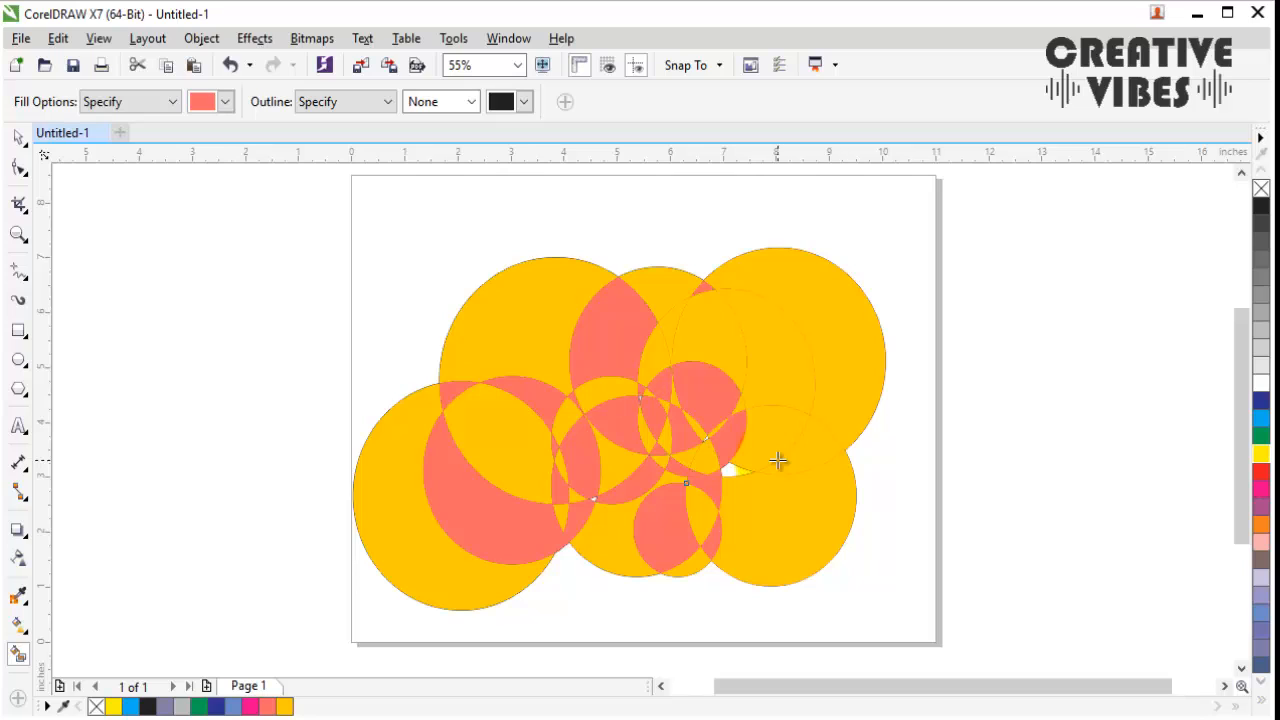
left_click(823, 434)
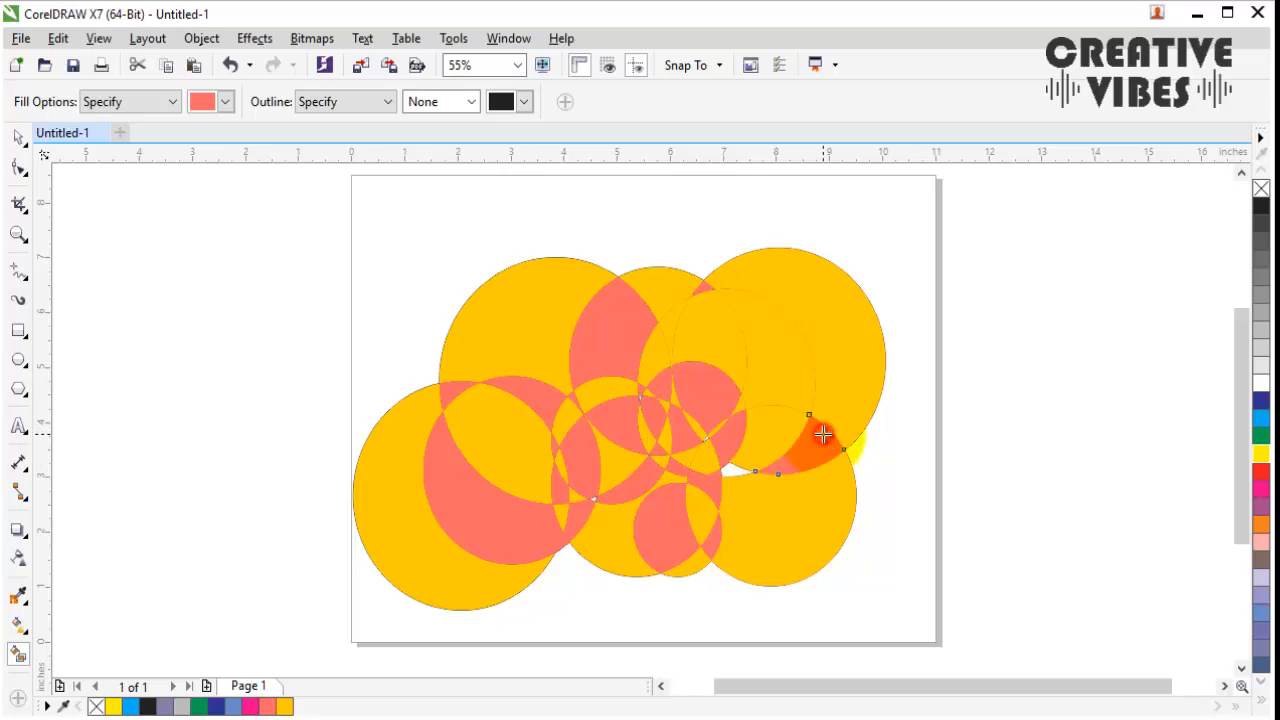
left_click(776, 346)
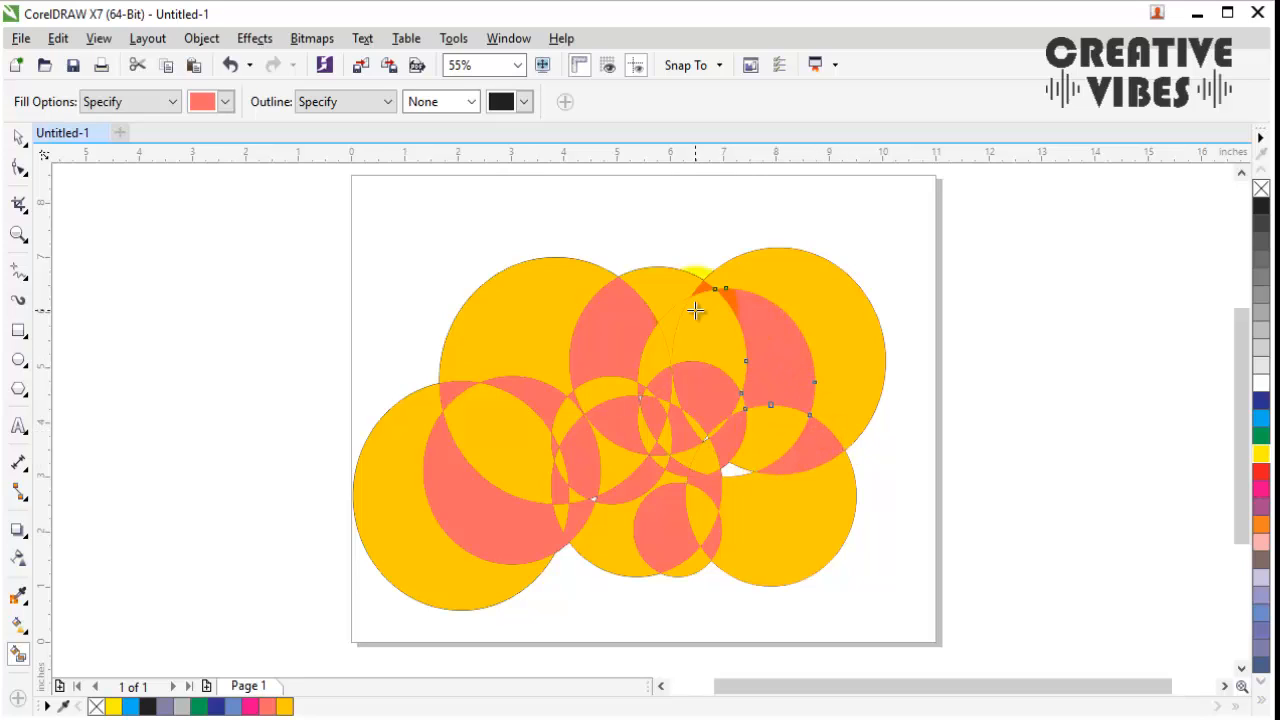
left_click(645, 318)
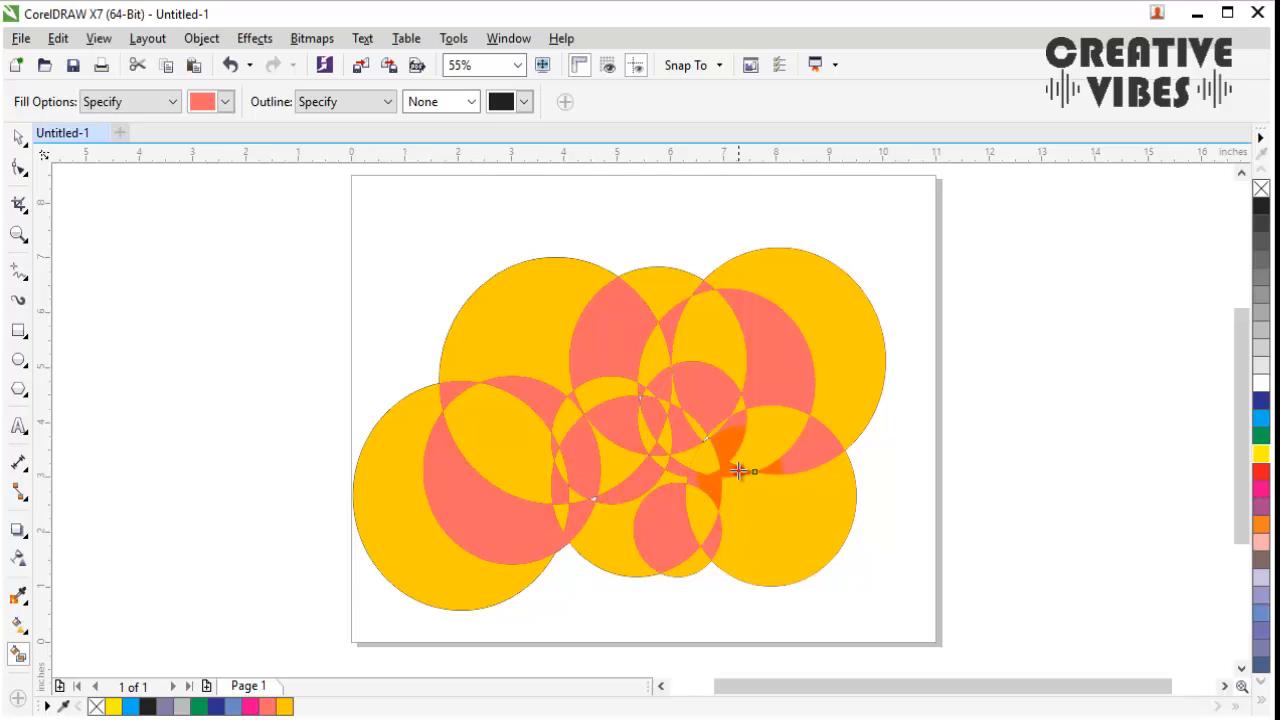
Step: Switch the Smart Fill colour to amber and fill the tiny white gaps at the lower-left and upper edges of the central circles
left_click(224, 101)
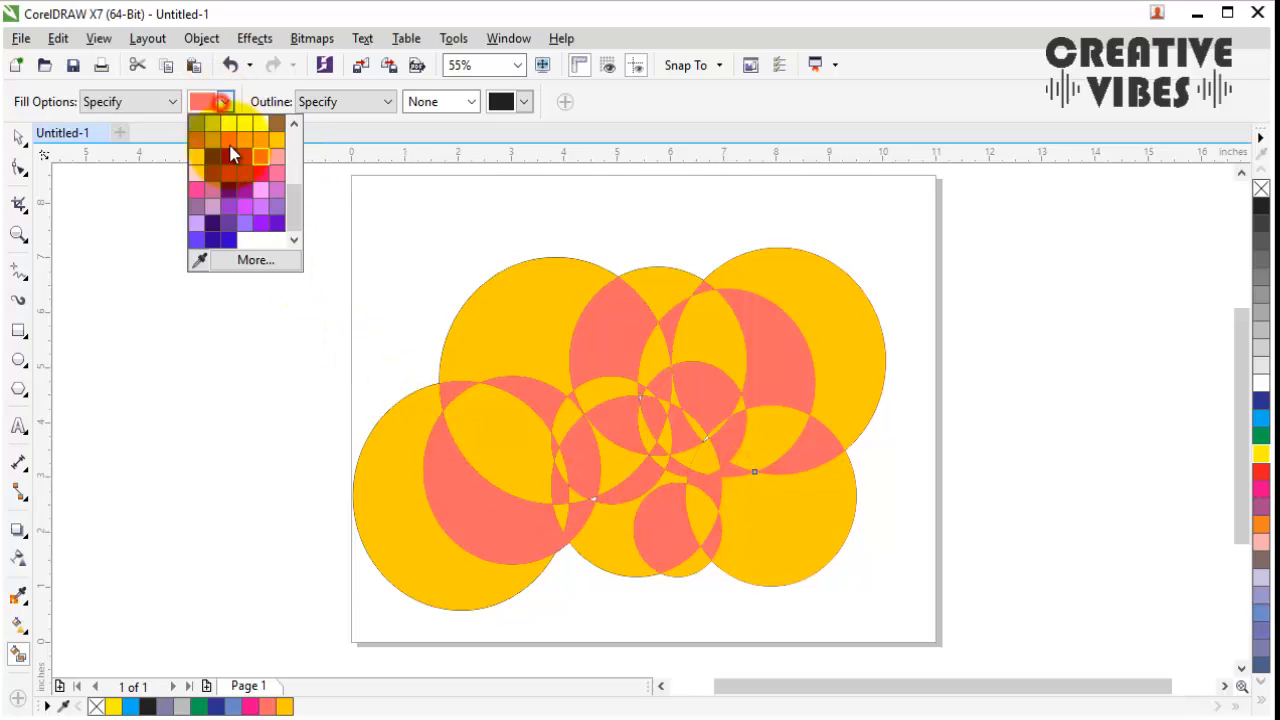
left_click(272, 143)
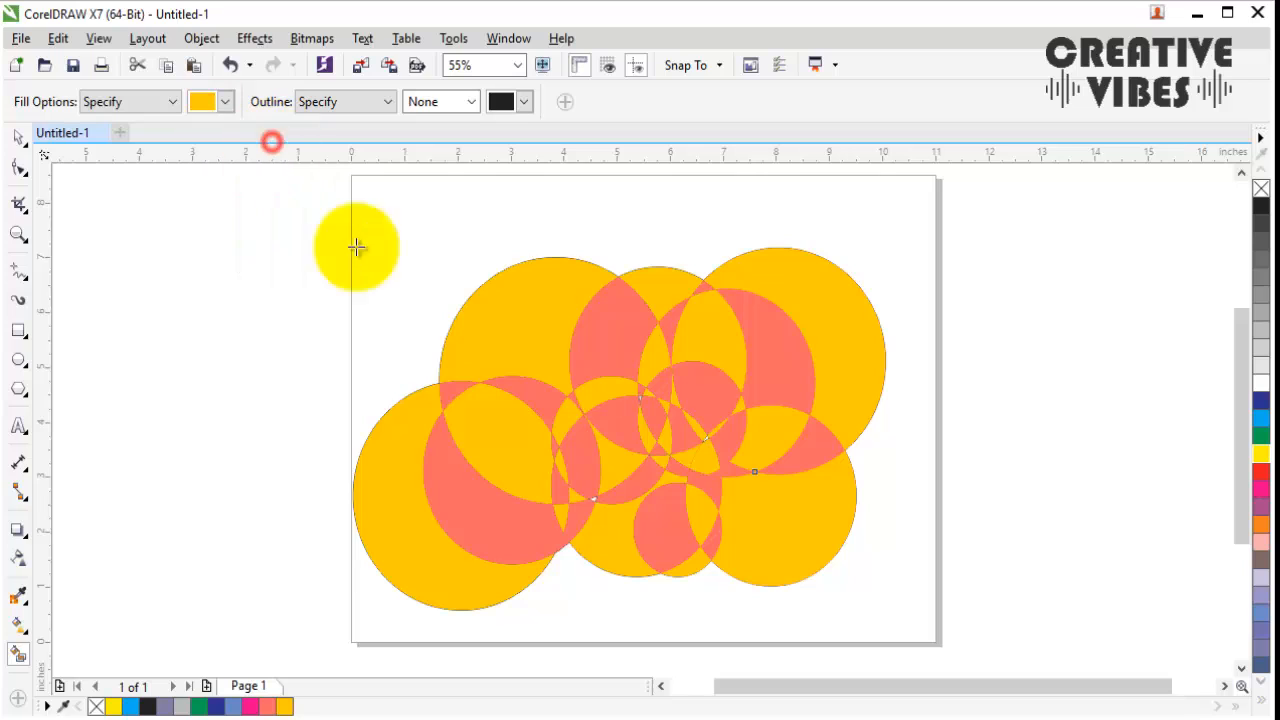
left_click(594, 500)
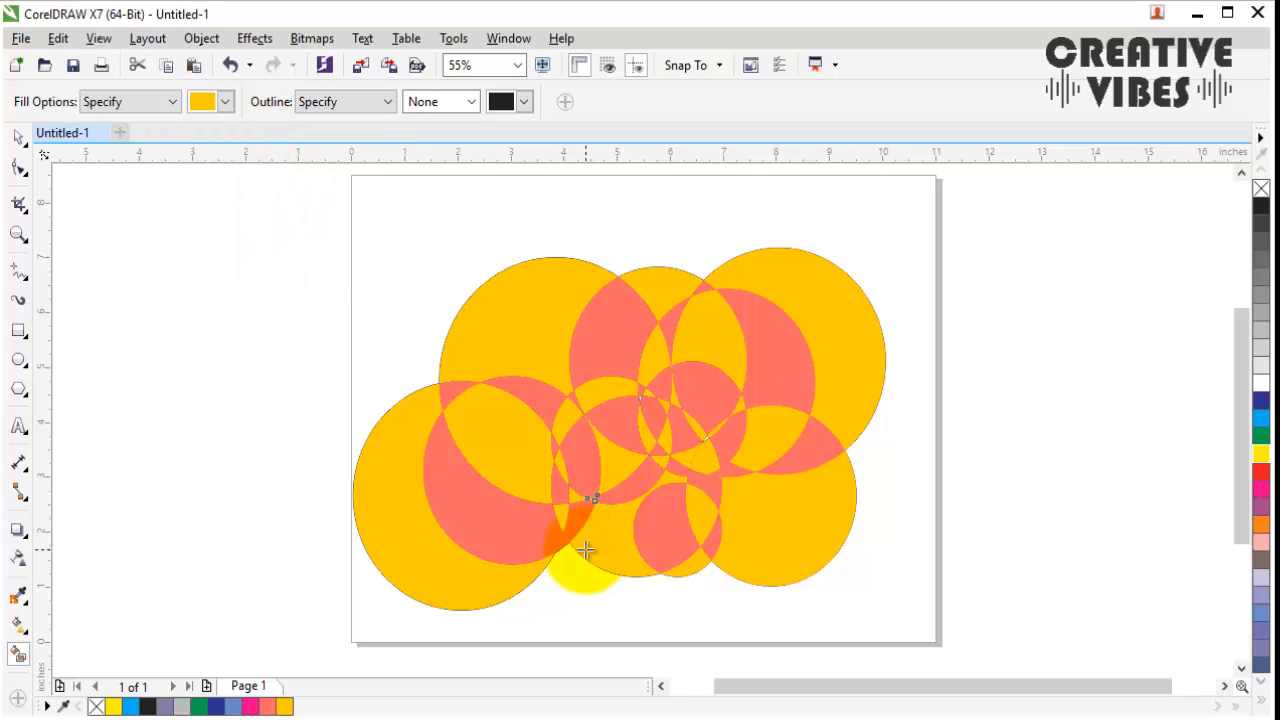
key("shift+F2")
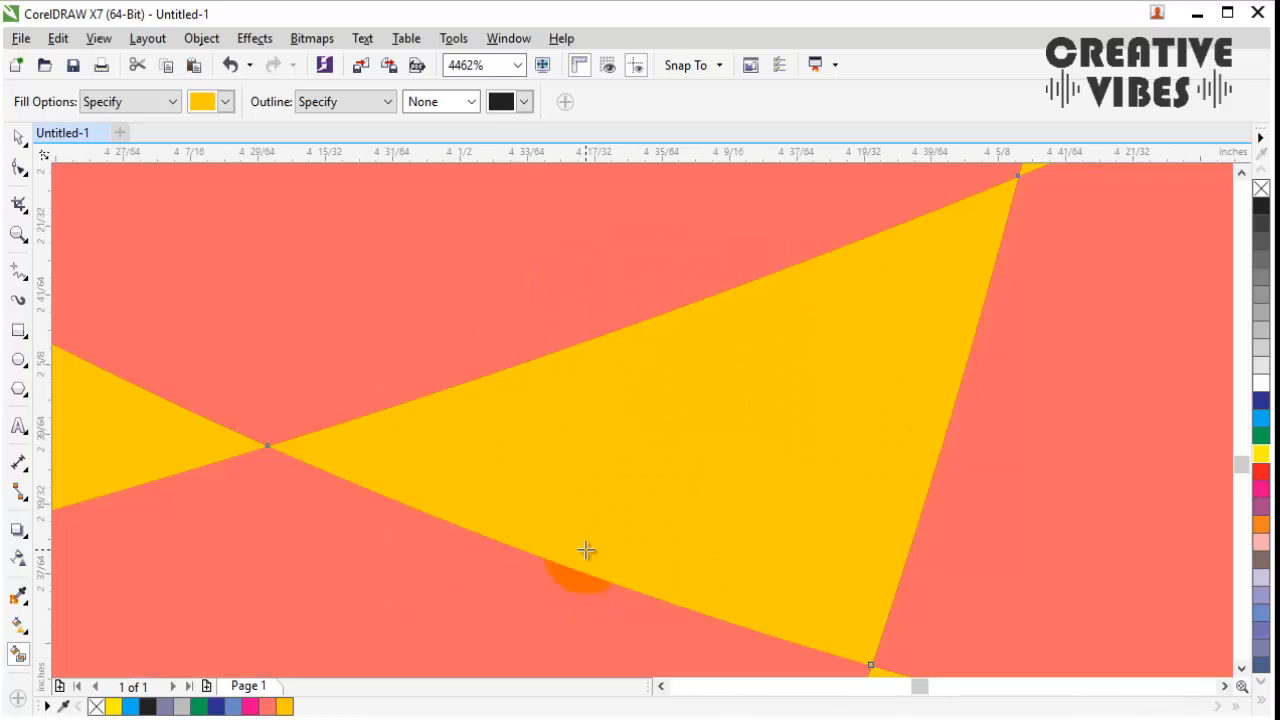
mouse_move(1243, 467)
left_mouse_down()
mouse_move(1239, 445)
mouse_move(1242, 457)
left_mouse_up()
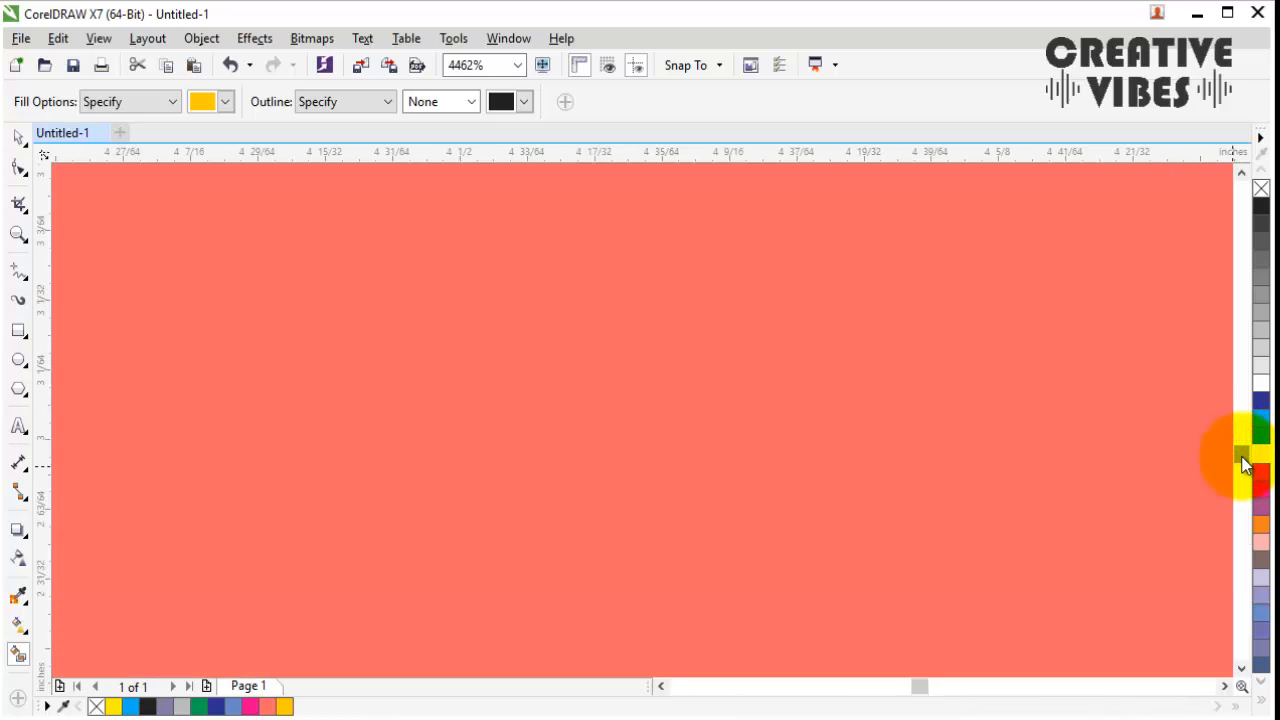
key("F4")
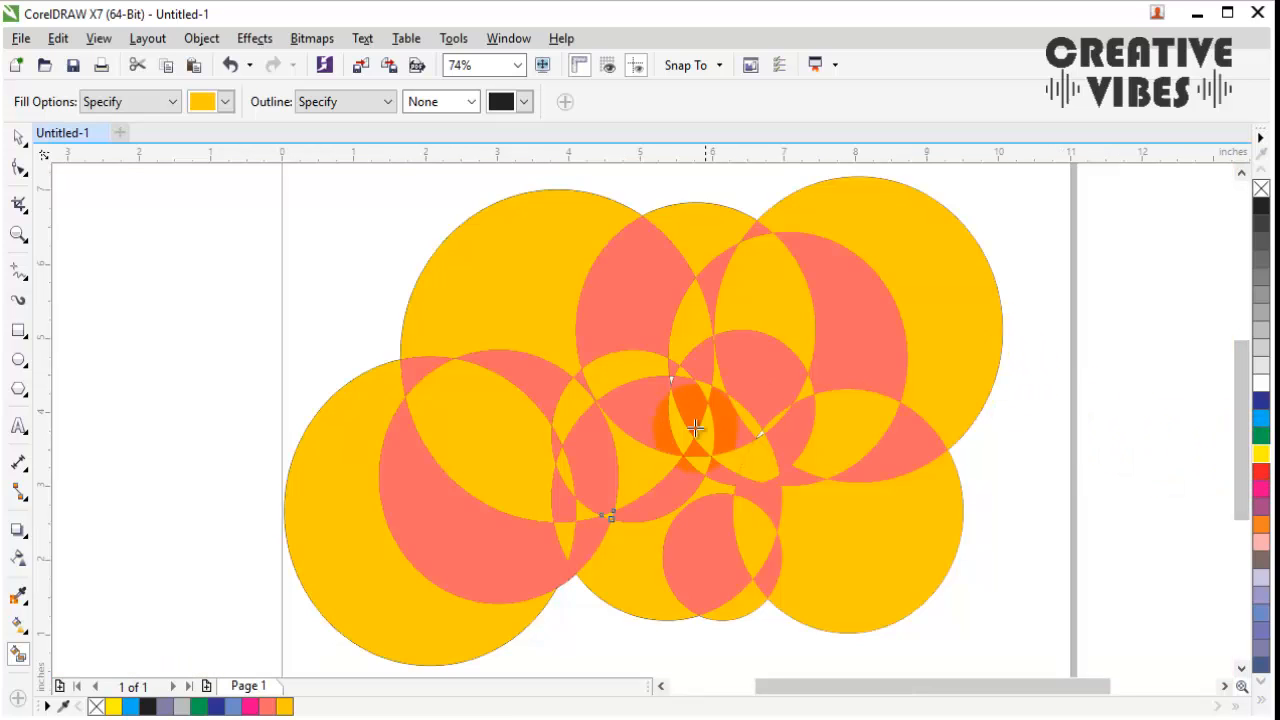
left_click(690, 390)
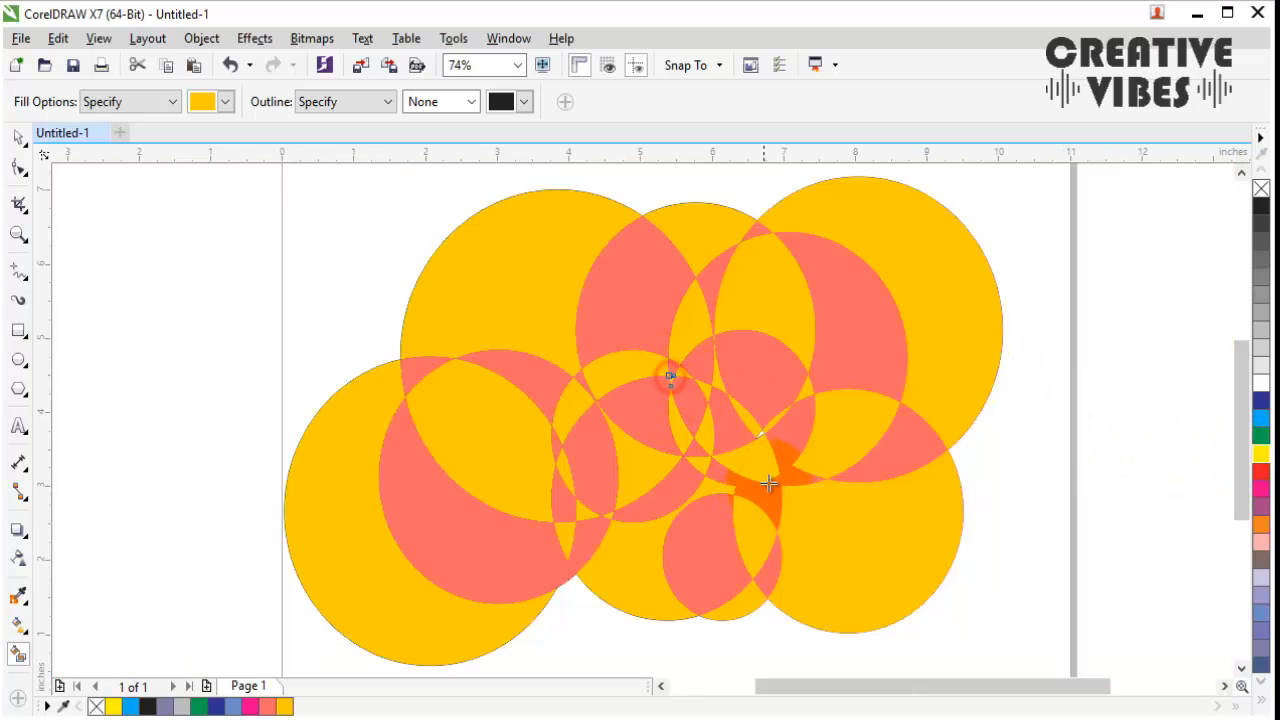
Step: Switch the Smart Fill colour to salmon and fill the last tiny white gap to the right of the central circles
left_click(225, 101)
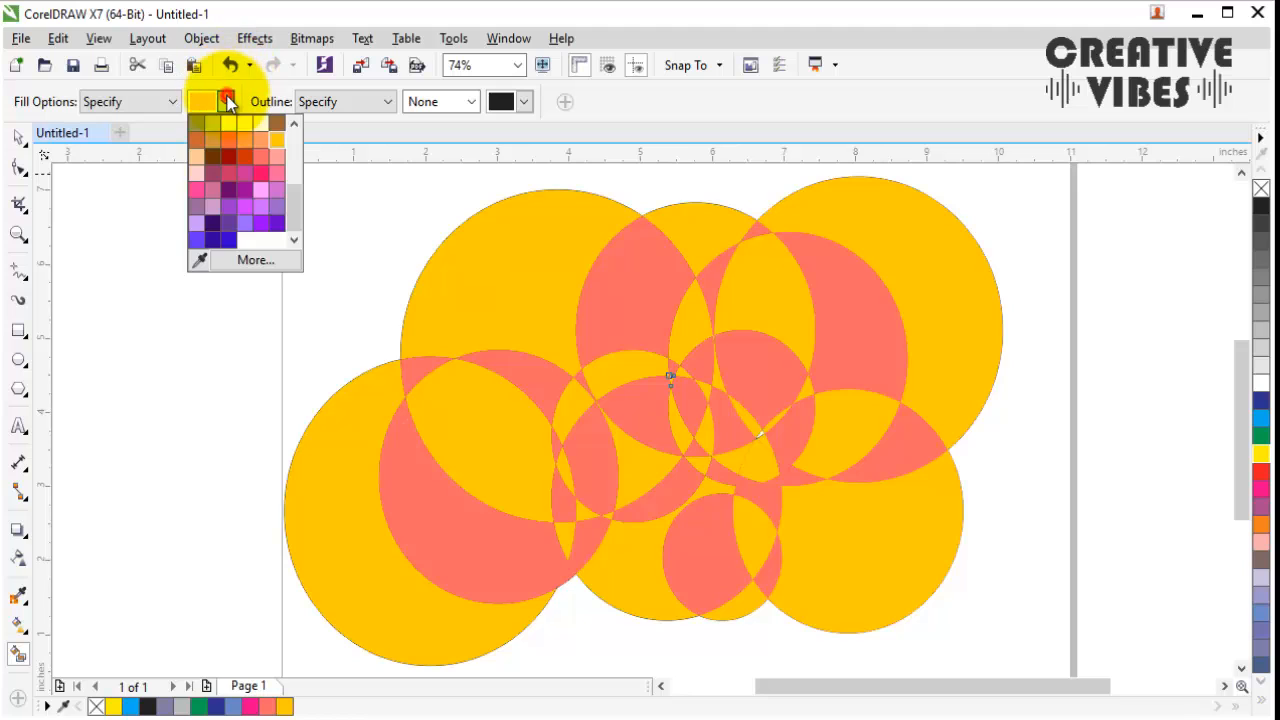
left_click(263, 157)
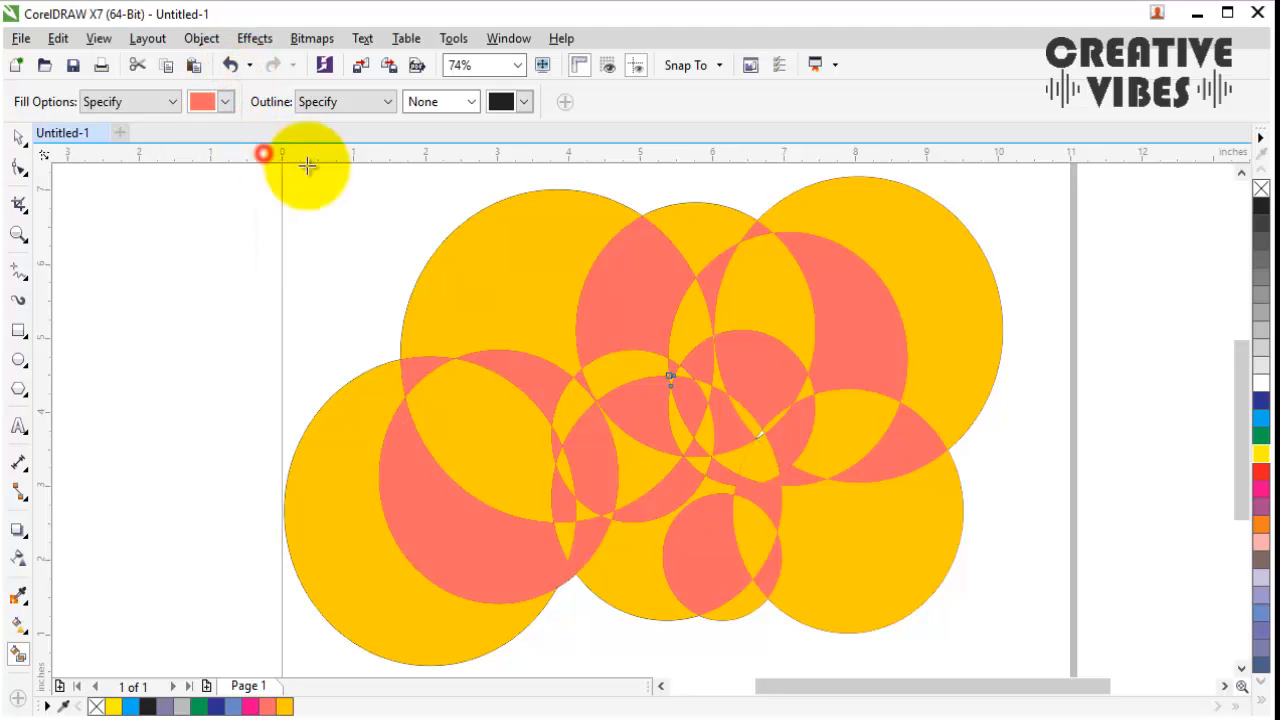
left_click(760, 434)
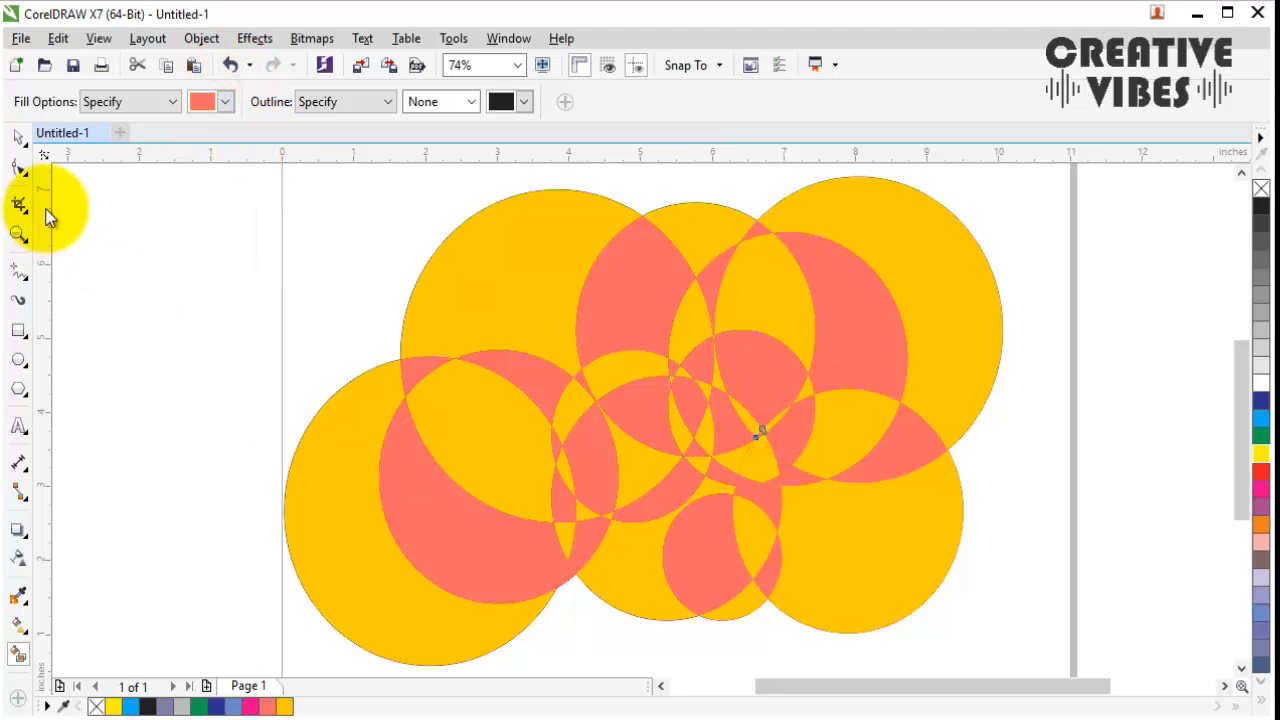
left_click(18, 139)
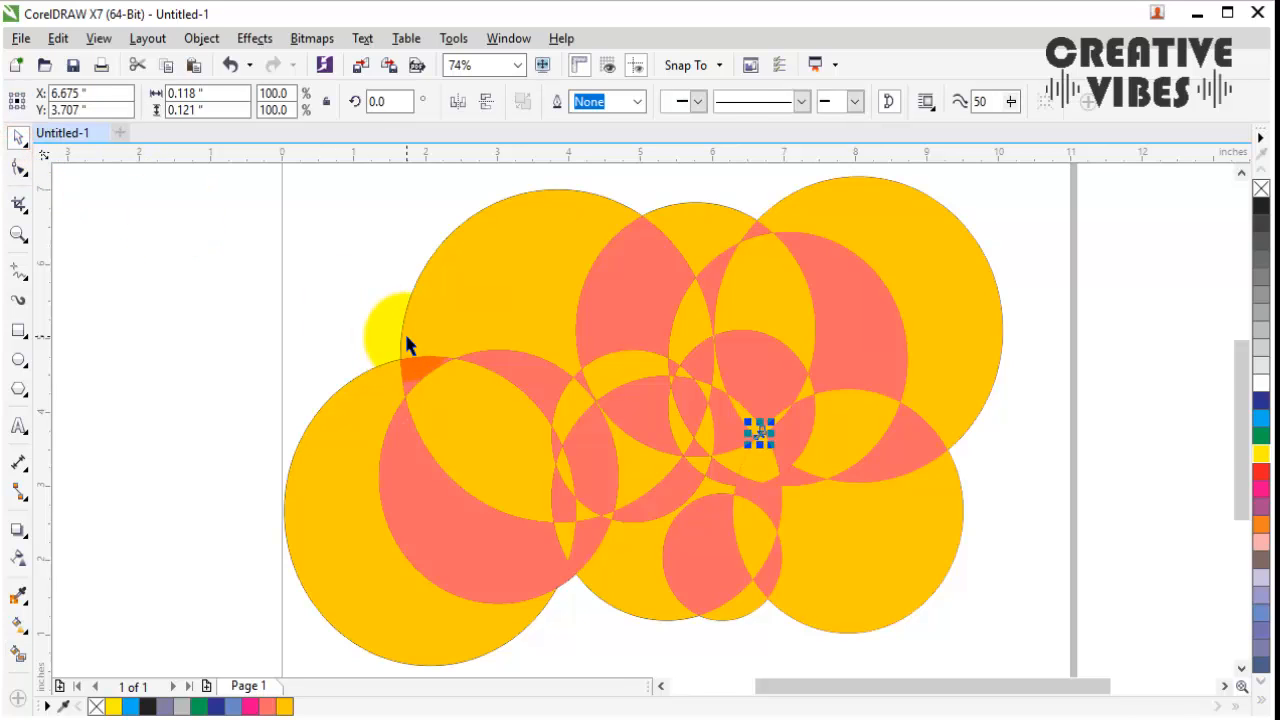
scroll(748, 398, "down", 1)
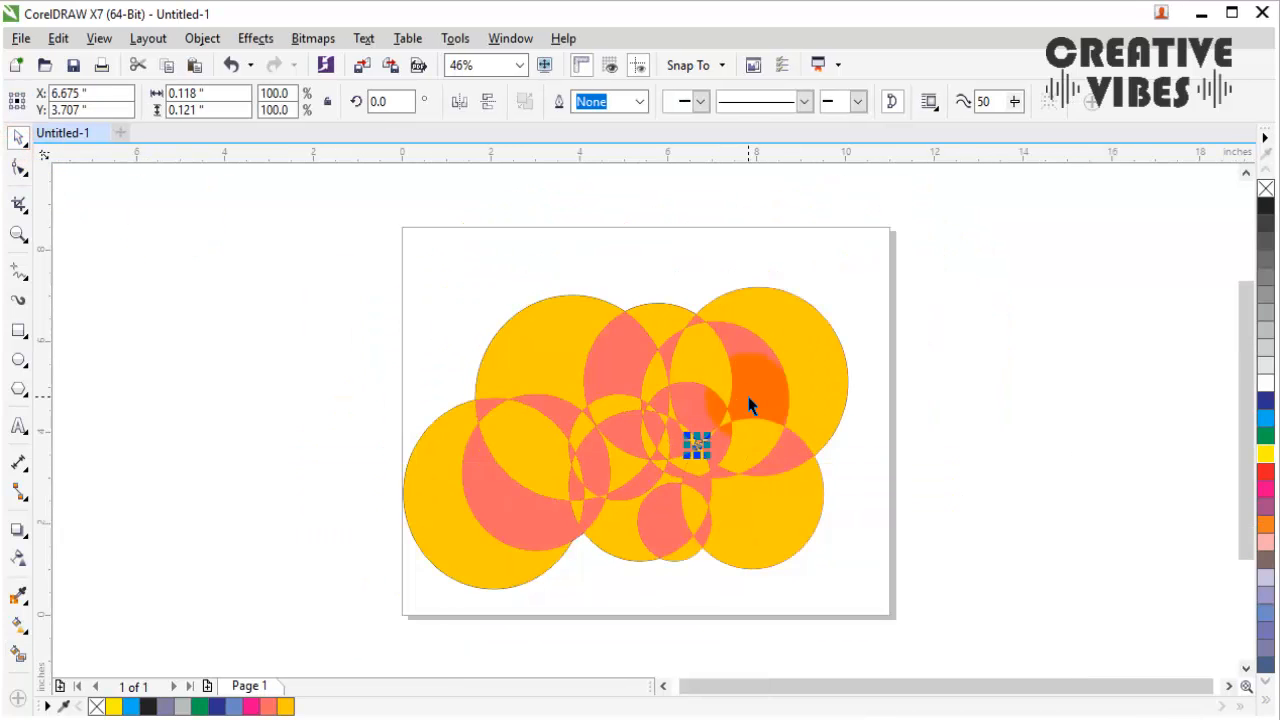
Step: Add a page-sized rectangle behind the circles and fill it with salmon
left_click(409, 294)
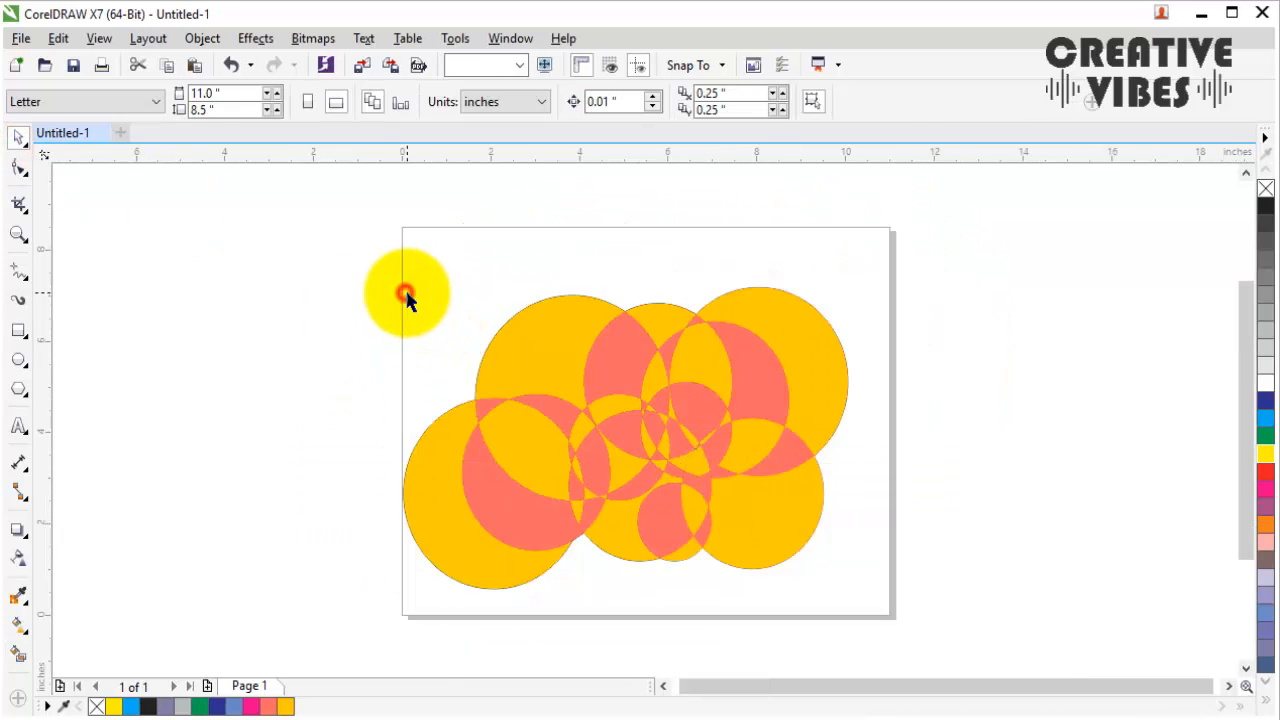
double_click(20, 329)
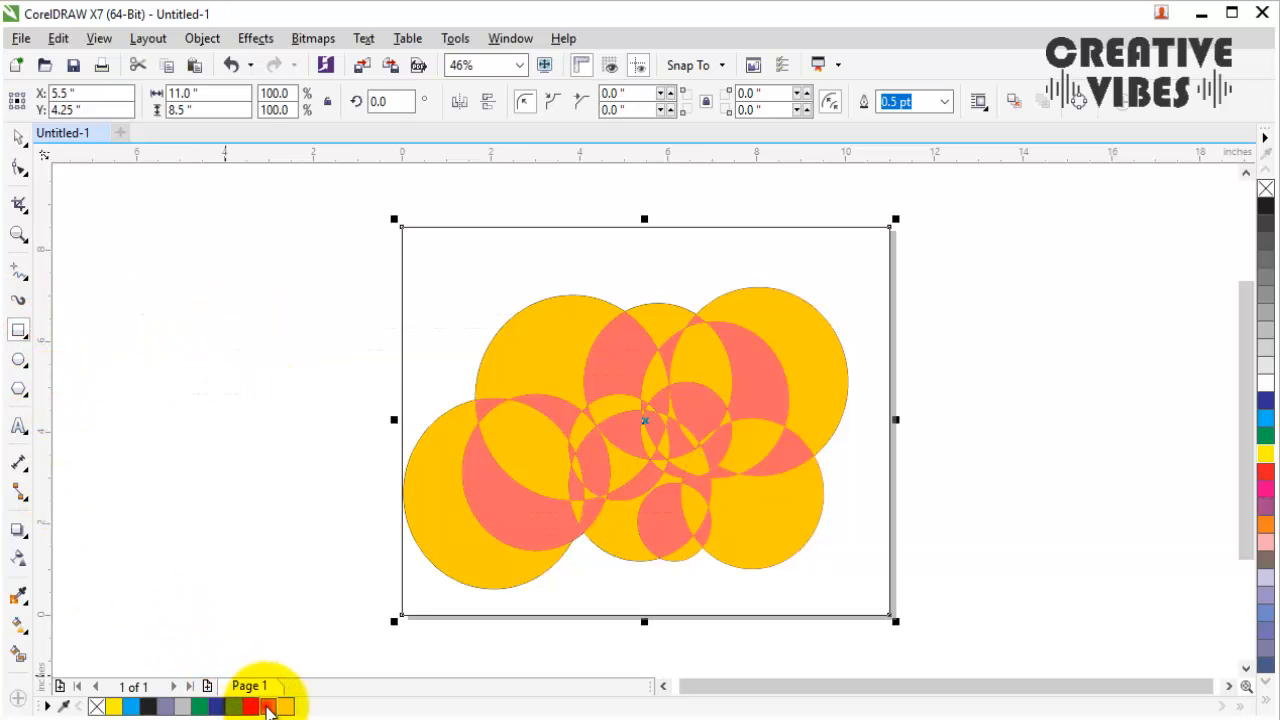
left_click(268, 706)
Step: Select all the circle pieces without the background and remove their outlines
left_click(21, 136)
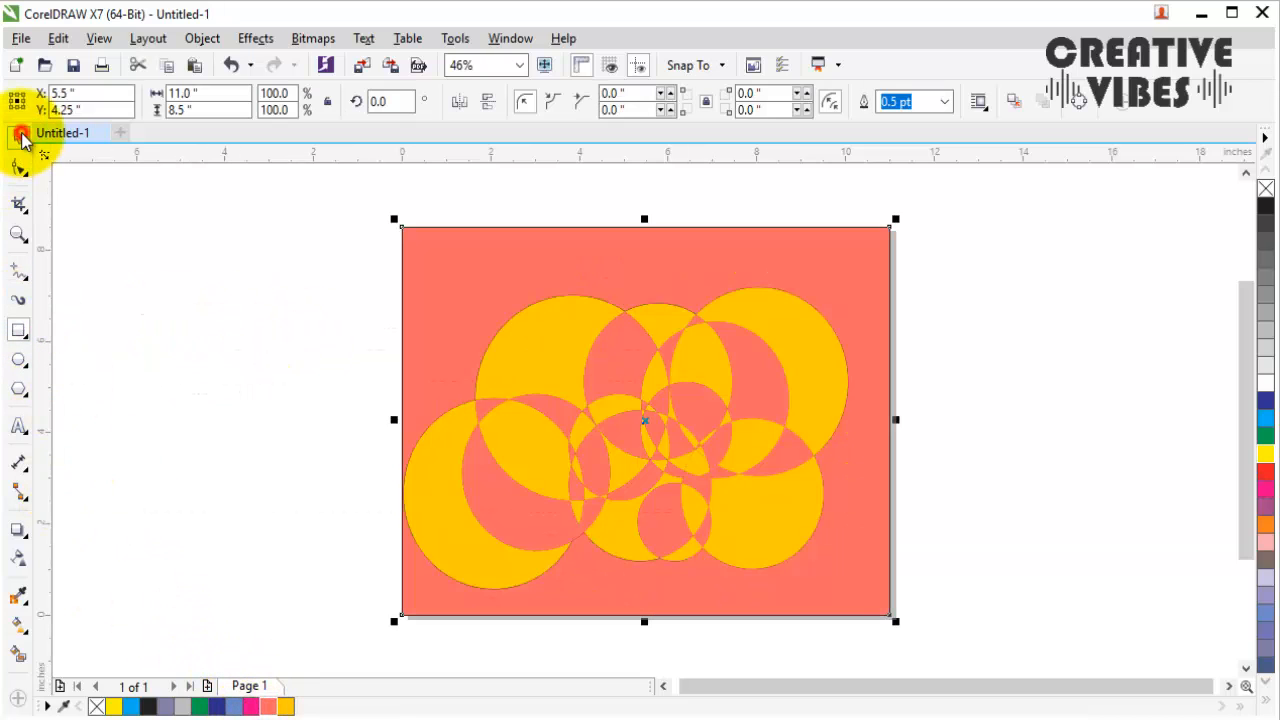
left_click_drag(289, 269, 909, 604)
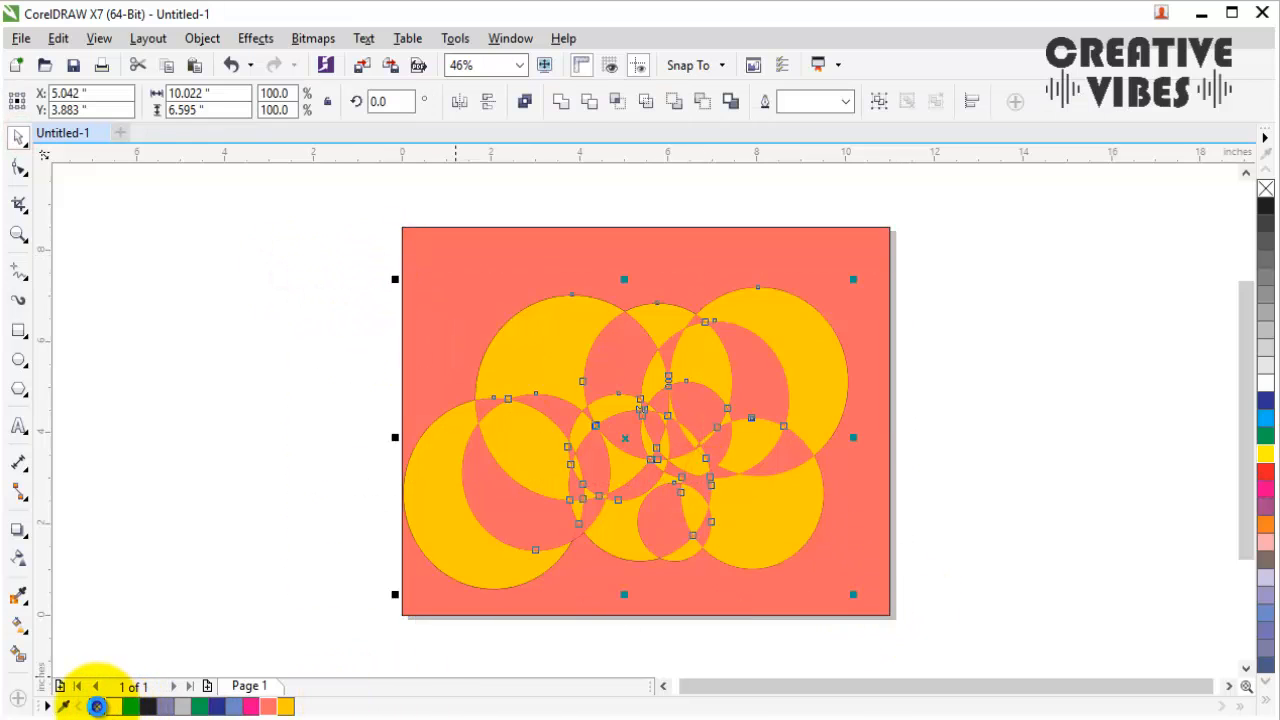
left_click(152, 597)
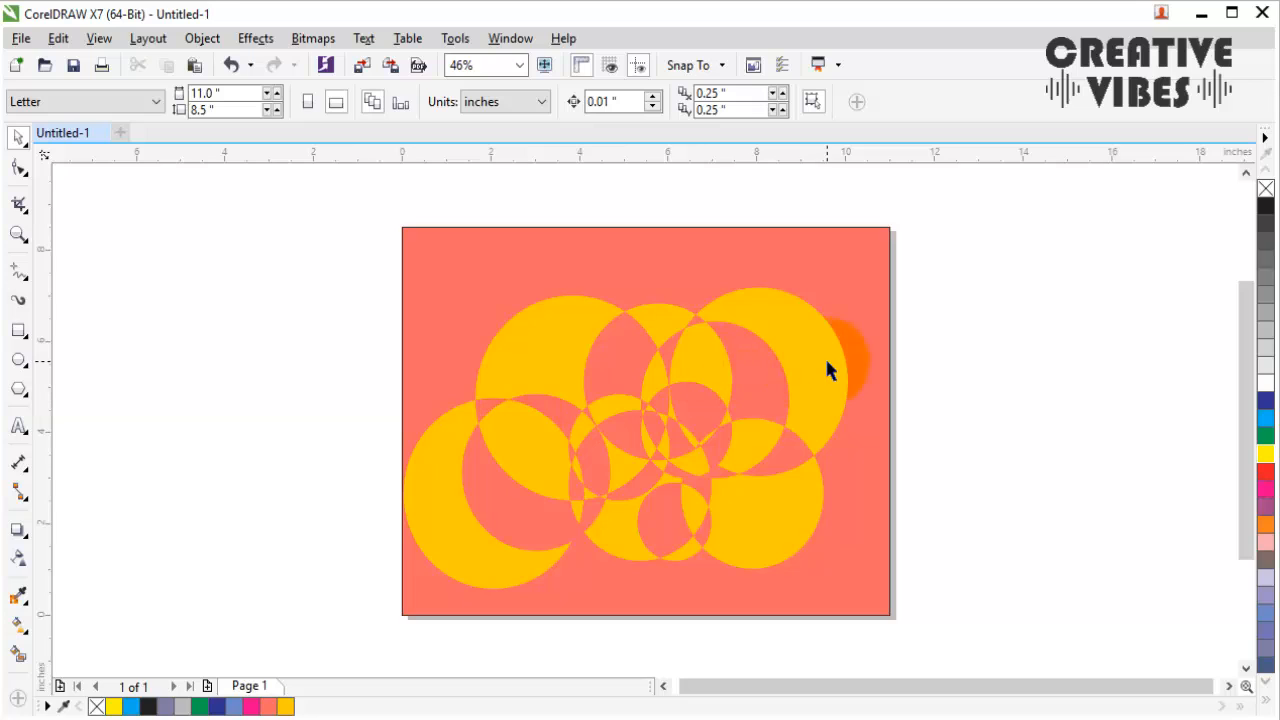
Step: Try amber, salmon and black fills on the background rectangle
left_click(868, 364)
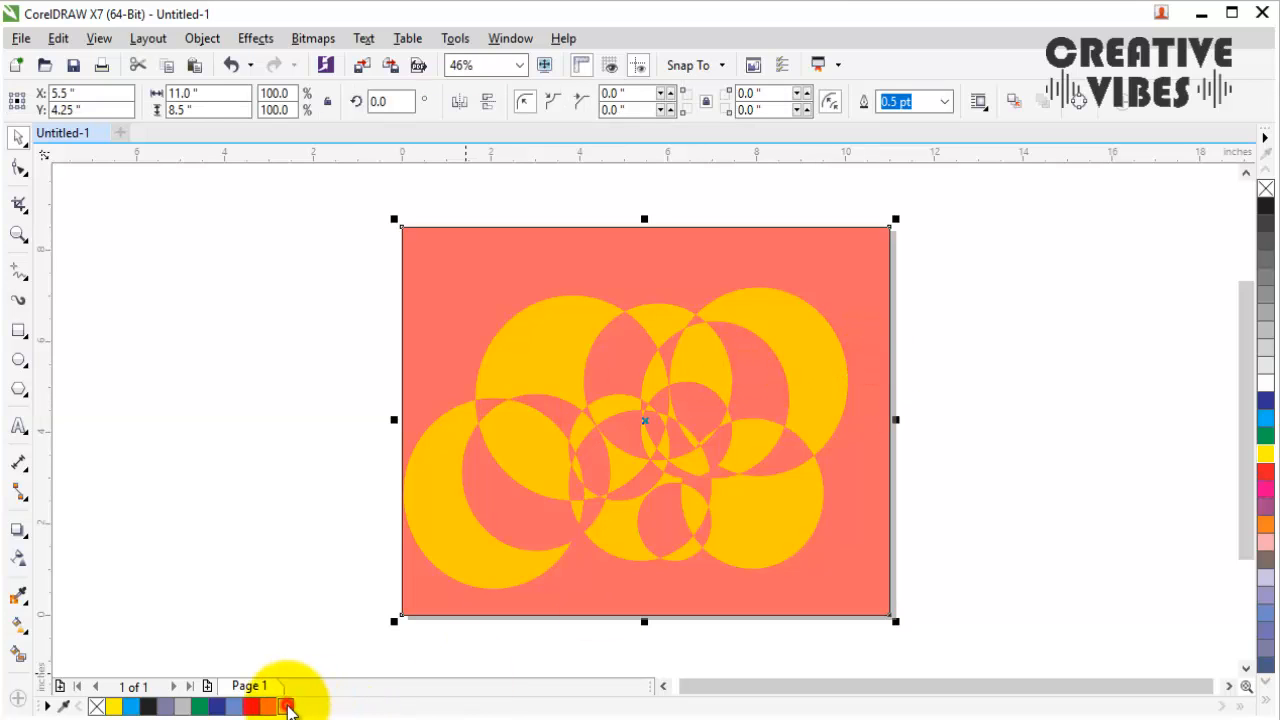
left_click(286, 706)
left_click(267, 706)
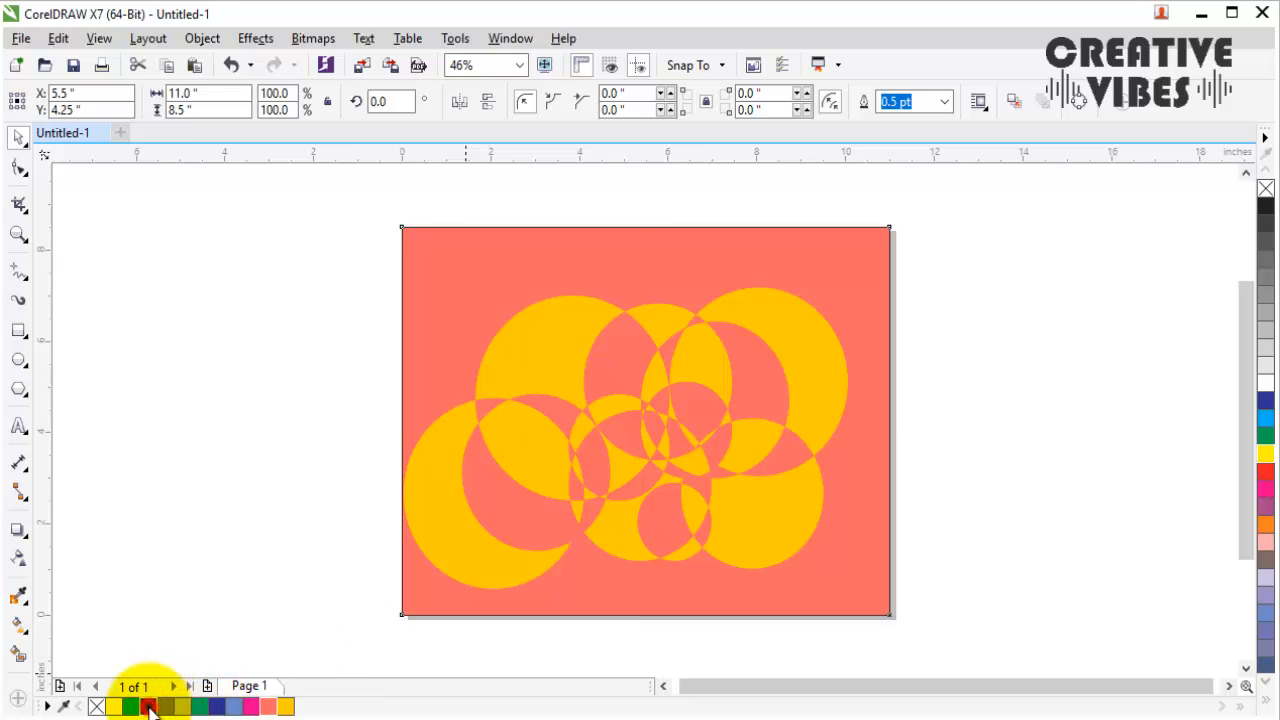
left_click(150, 706)
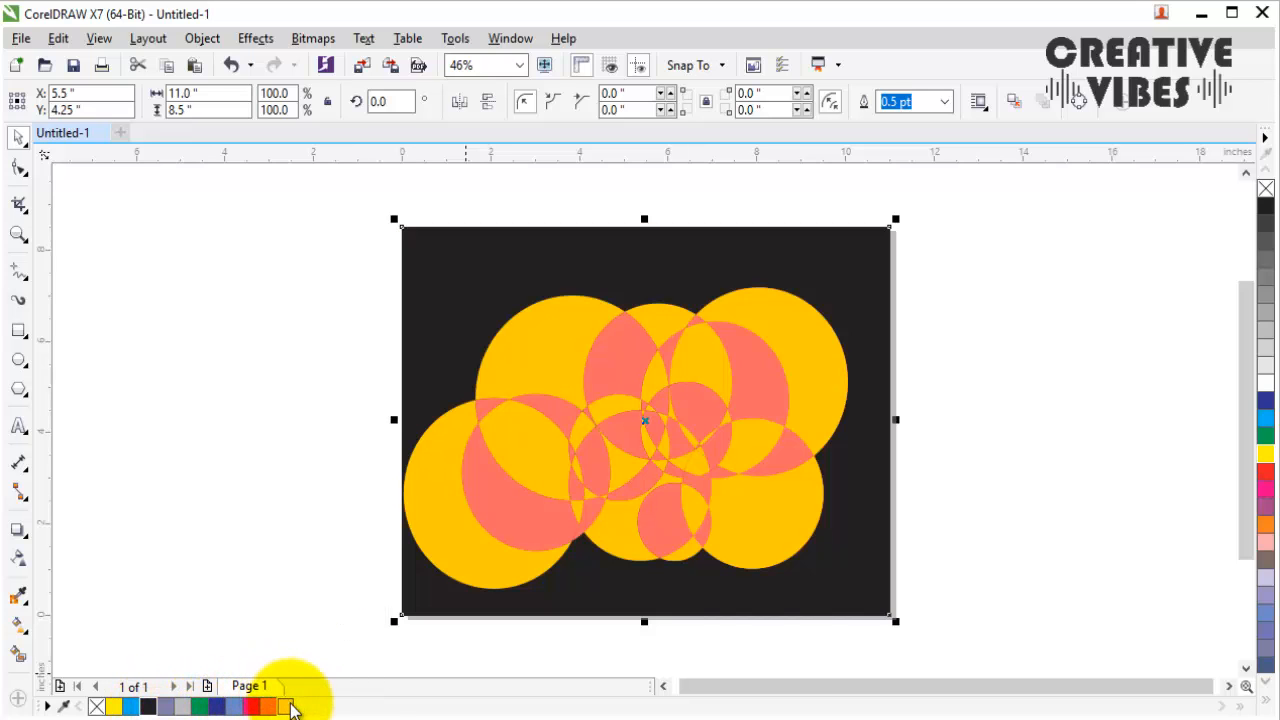
left_click(252, 567)
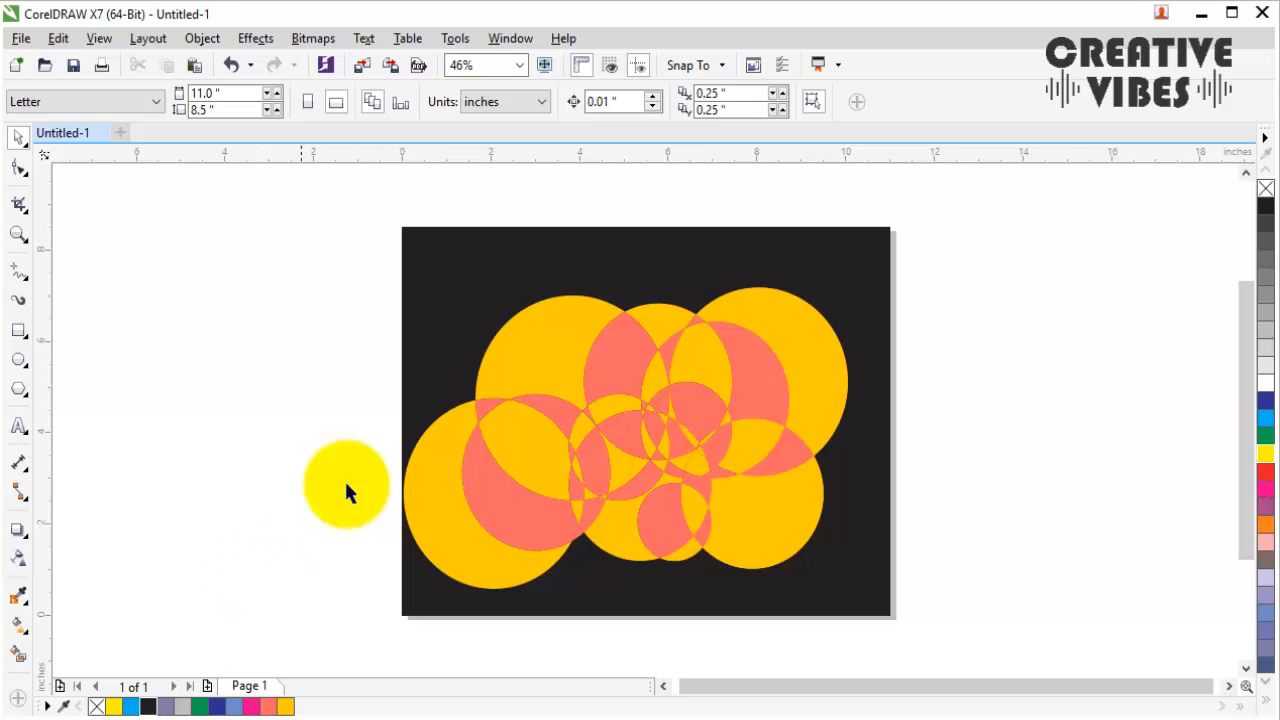
Step: Fill the background rectangle with salmon and deselect it
left_click(422, 385)
left_click(270, 707)
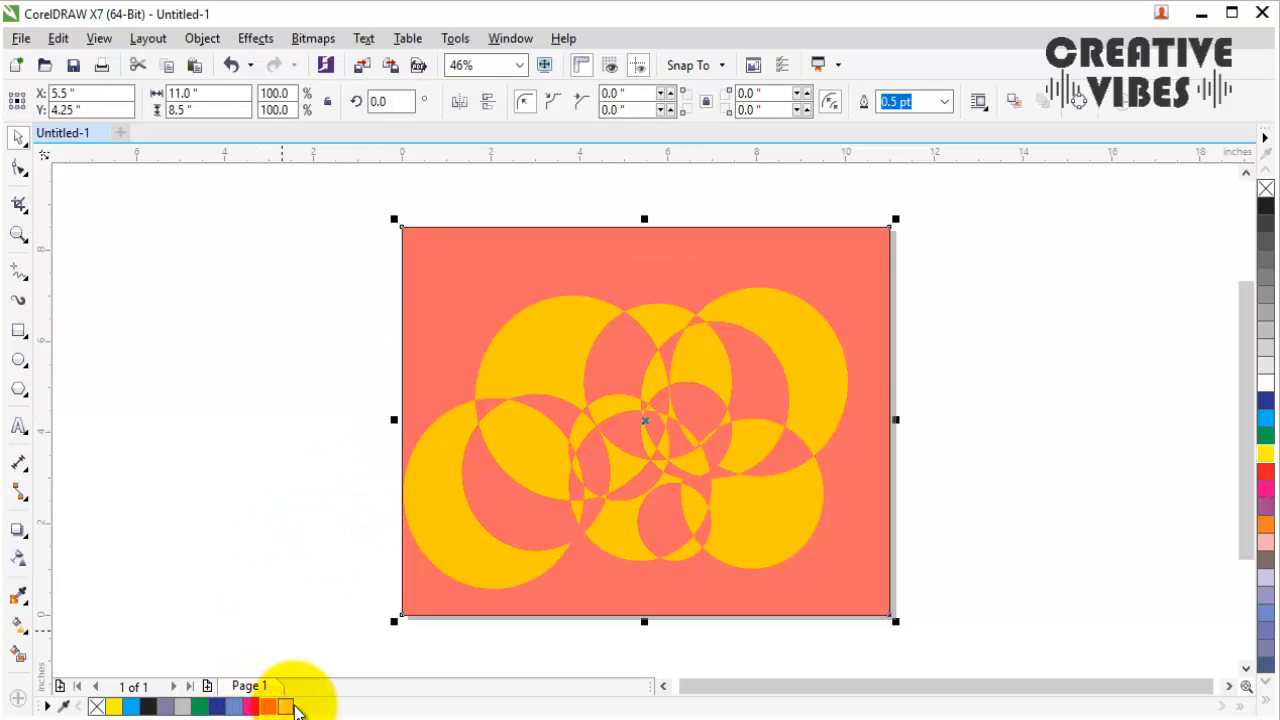
left_click(320, 564)
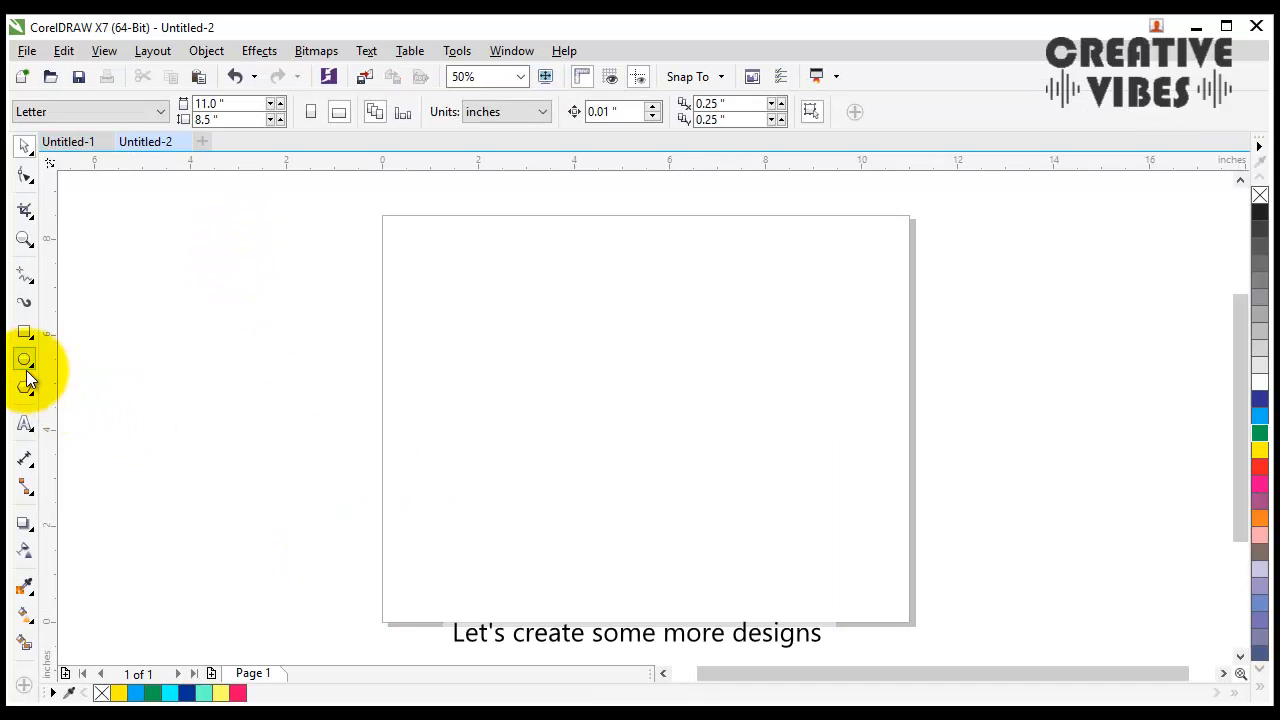
Step: Draw a tall ellipse about 1.04 by 2.96 inches in the page's upper middle and move its rotation centre to its bottom end
left_click(26, 363)
left_click_drag(614, 236, 670, 382)
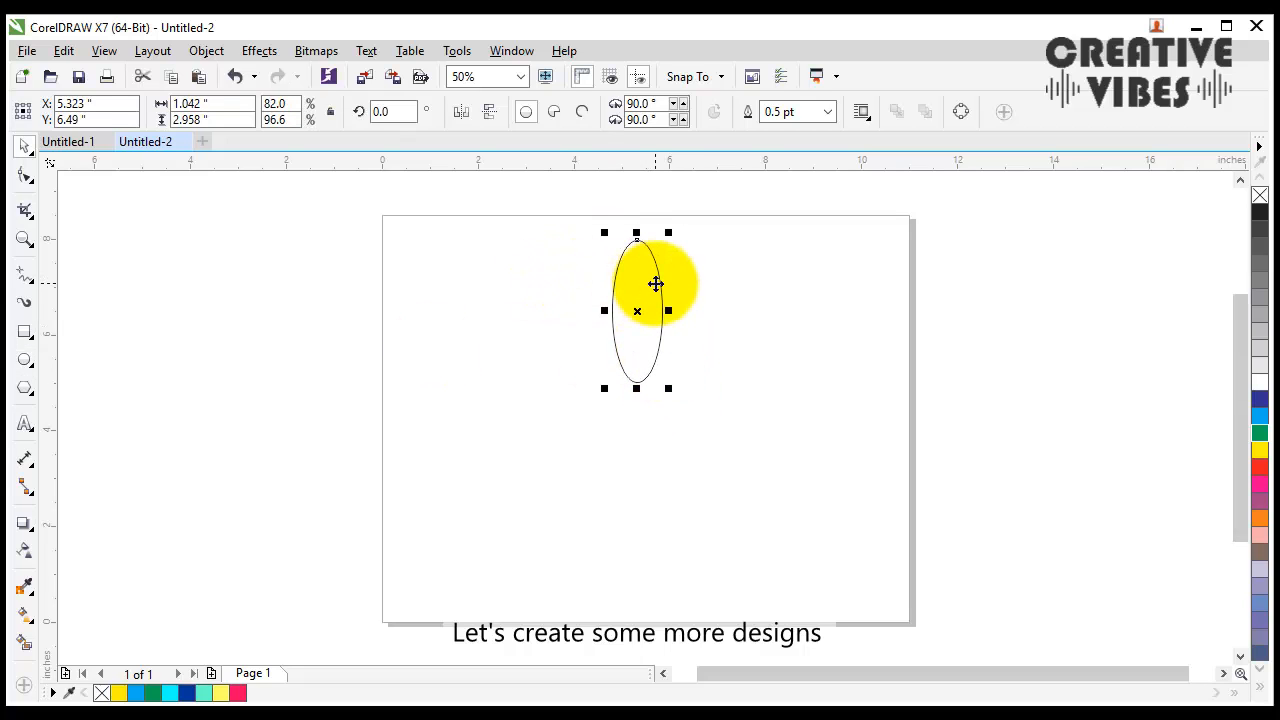
left_click(638, 289)
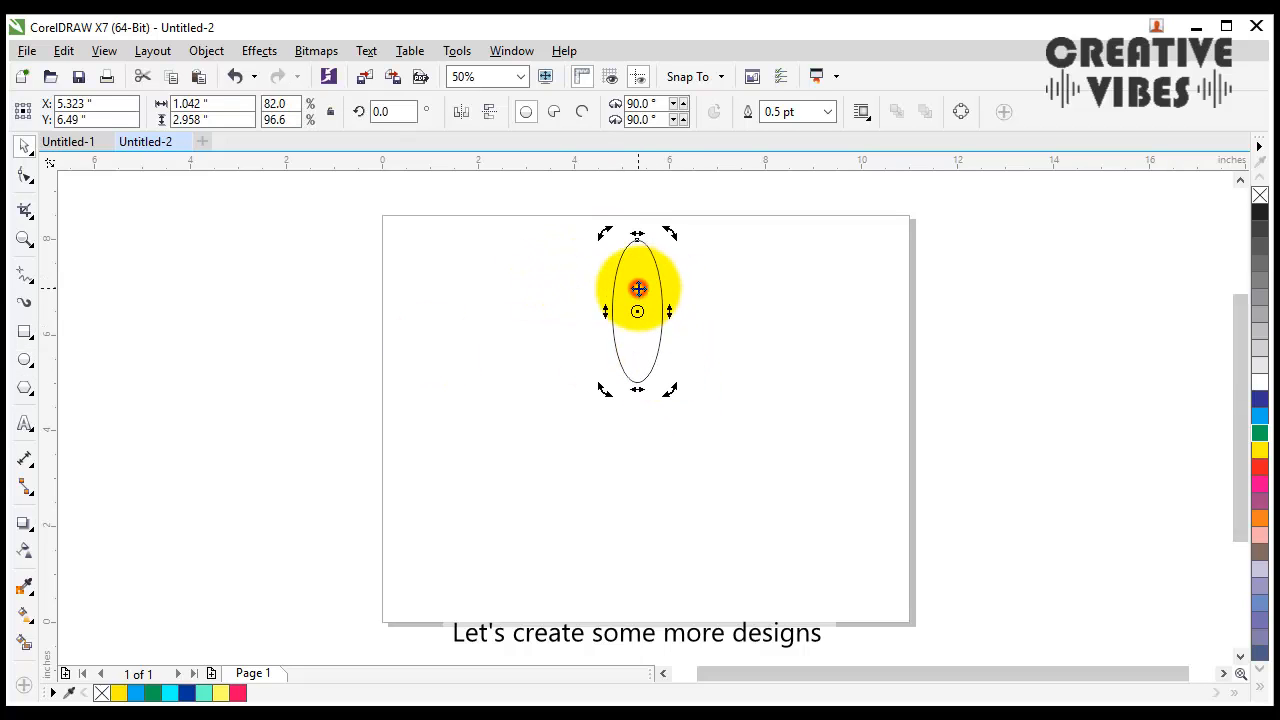
left_click_drag(638, 311, 640, 380)
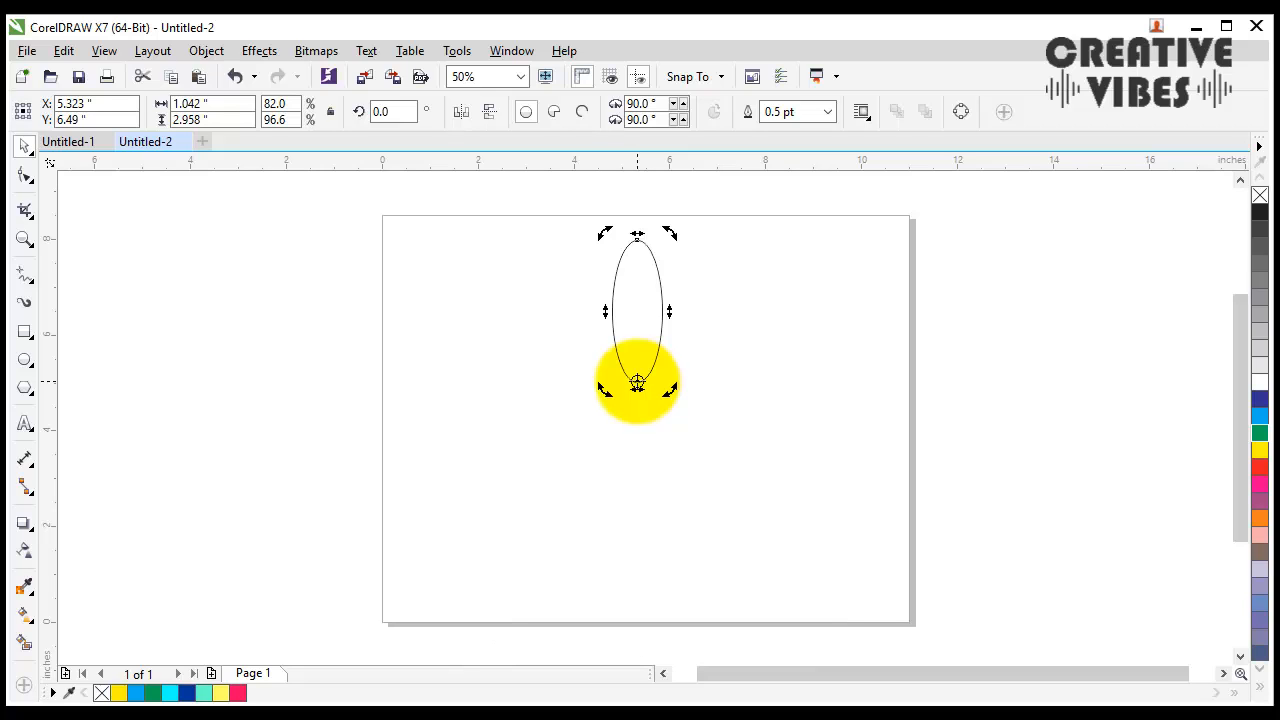
Step: Rotate a copy of the ellipse about 33° clockwise around its bottom end and repeat the copy to complete an eleven-petal flower
left_click_drag(671, 232, 728, 293)
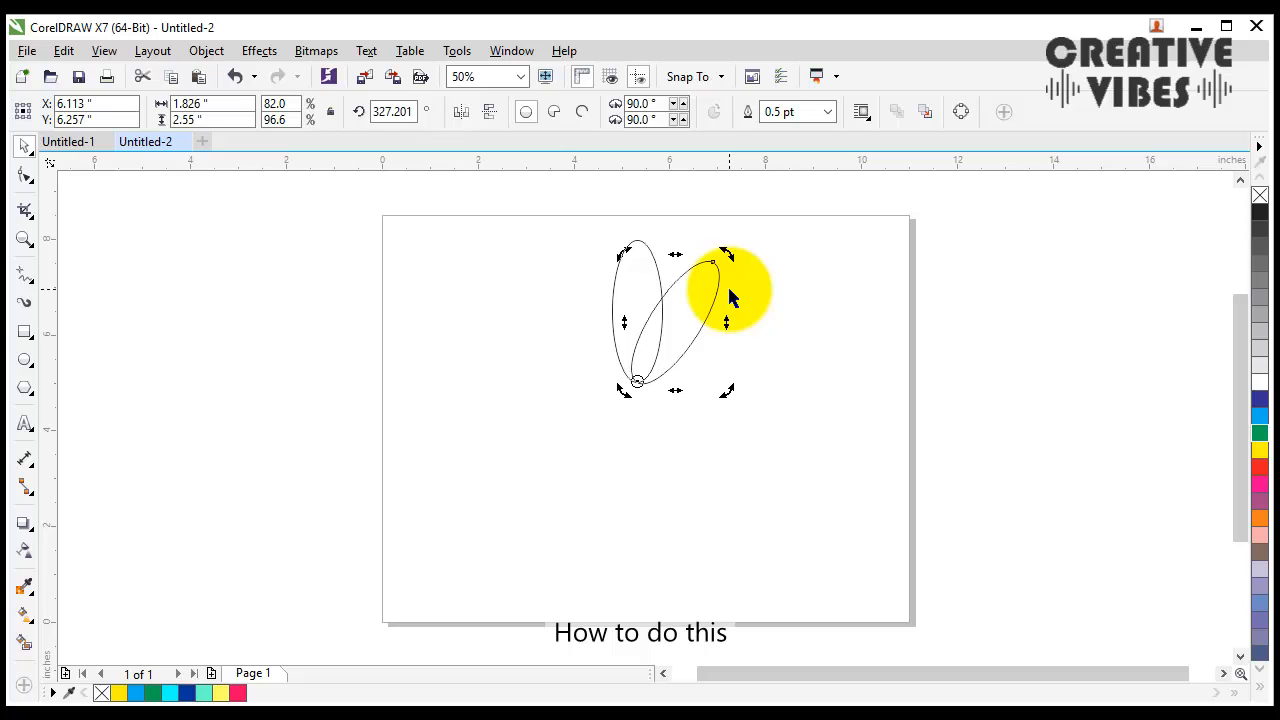
key("ctrl+r")
key("ctrl+r")
key("ctrl+r")
key("ctrl+r")
key("ctrl+r")
key("ctrl+r")
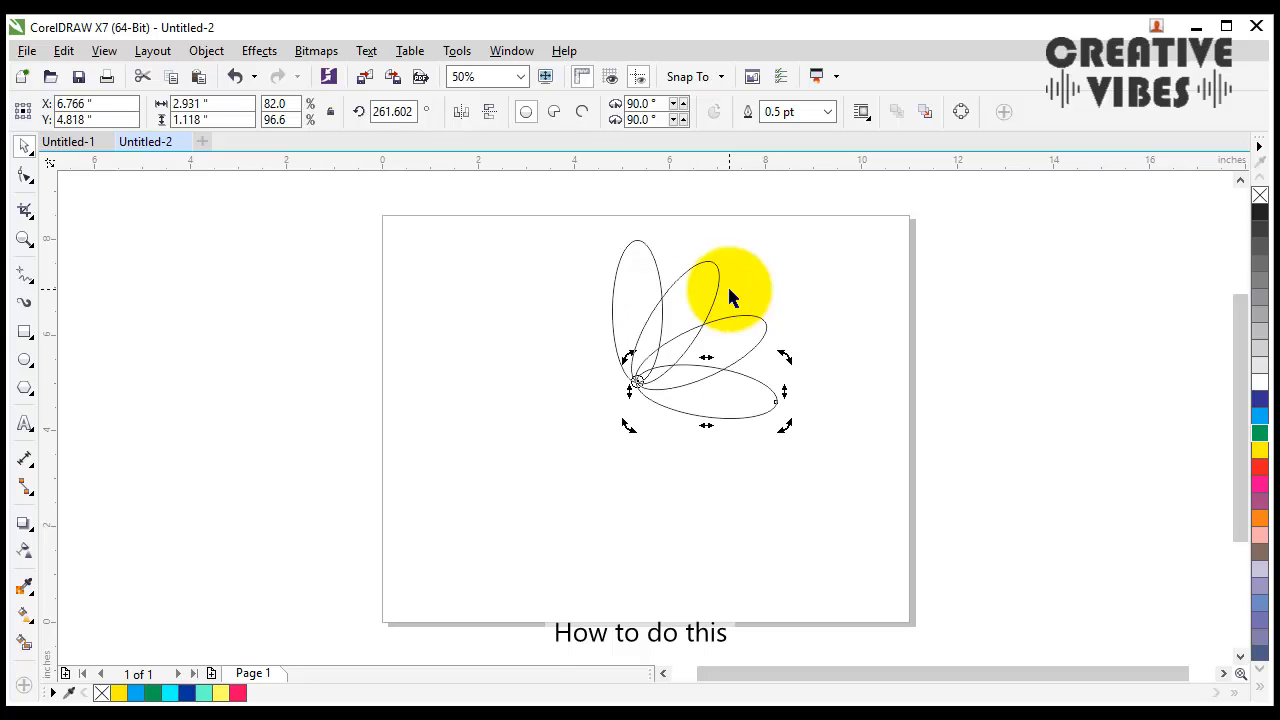
key("ctrl+r")
key("ctrl+r")
key("ctrl+r")
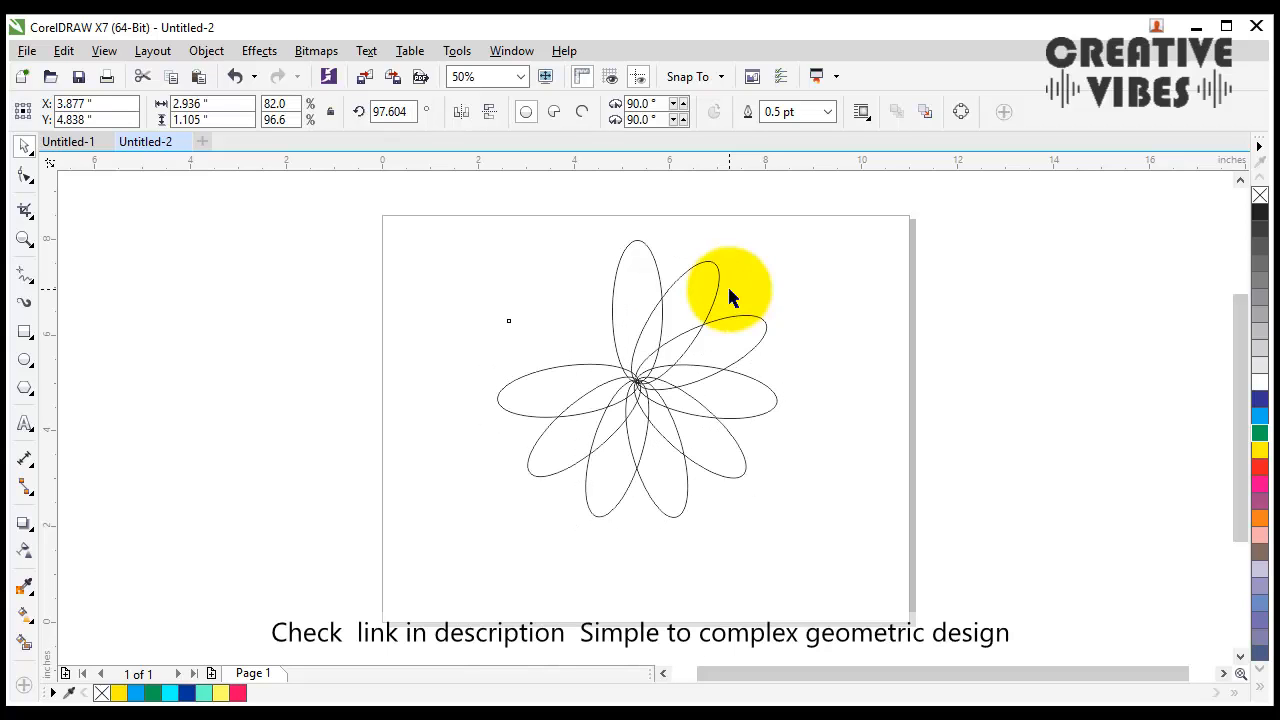
left_click(22, 153)
left_click(155, 601)
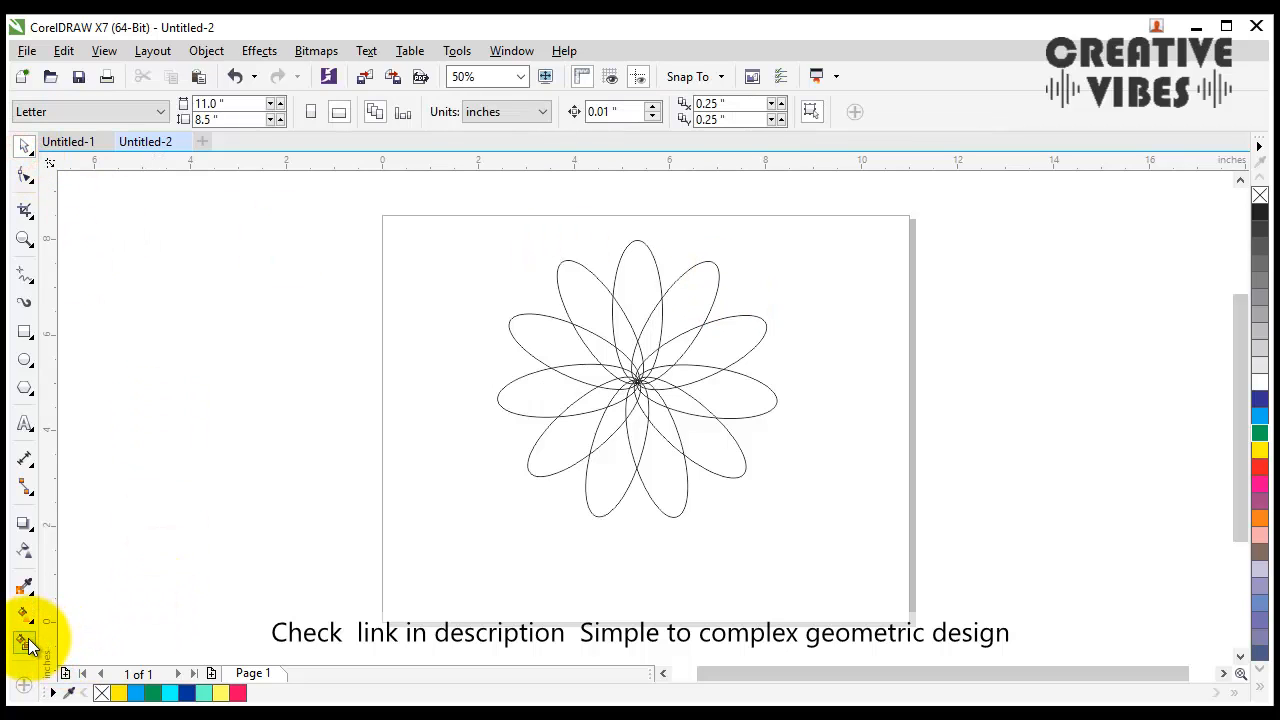
Step: Smart Fill the eleven outer petal segments of the flower with dark blue-violet and no outline
left_click(26, 642)
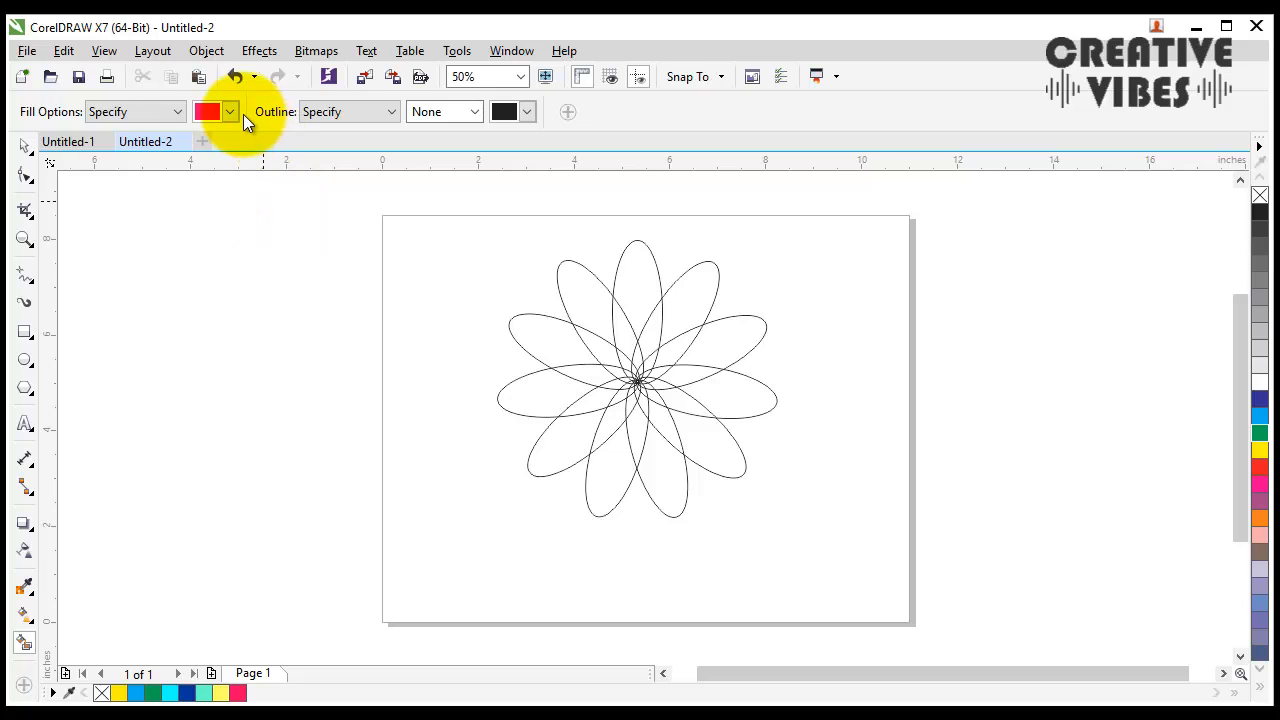
left_click(231, 112)
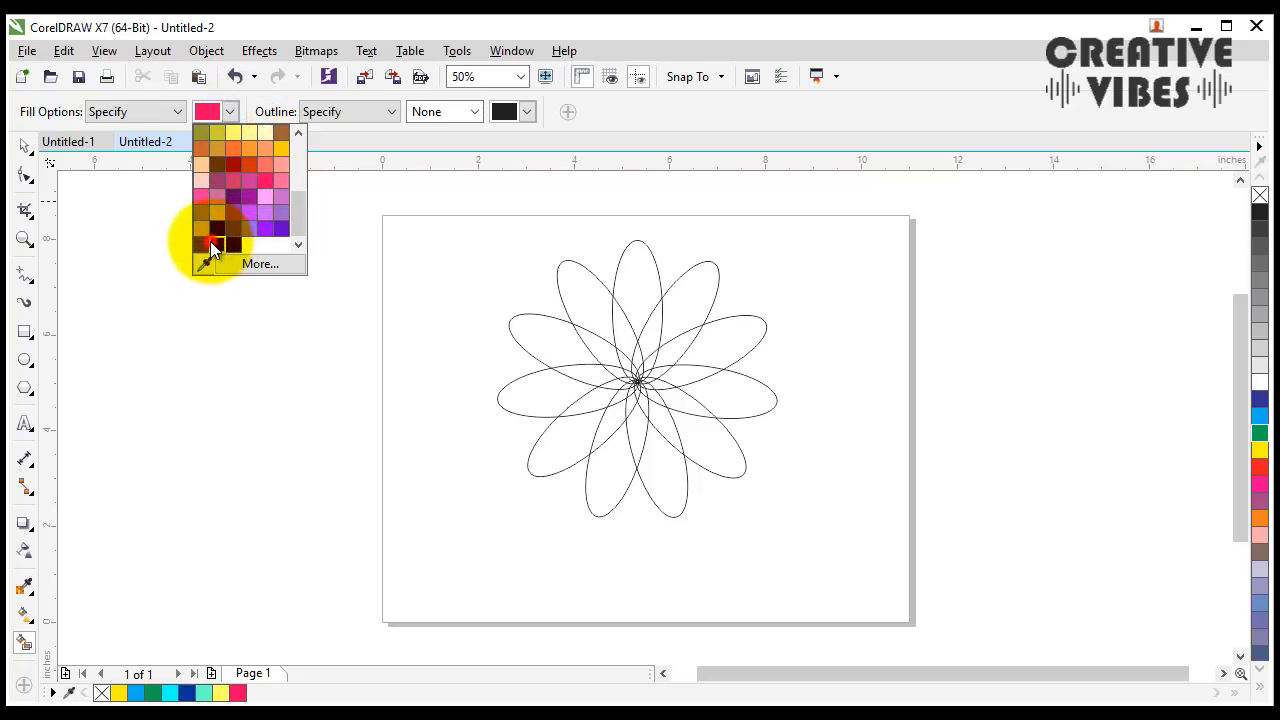
left_click(209, 245)
left_click(580, 300)
left_click(543, 345)
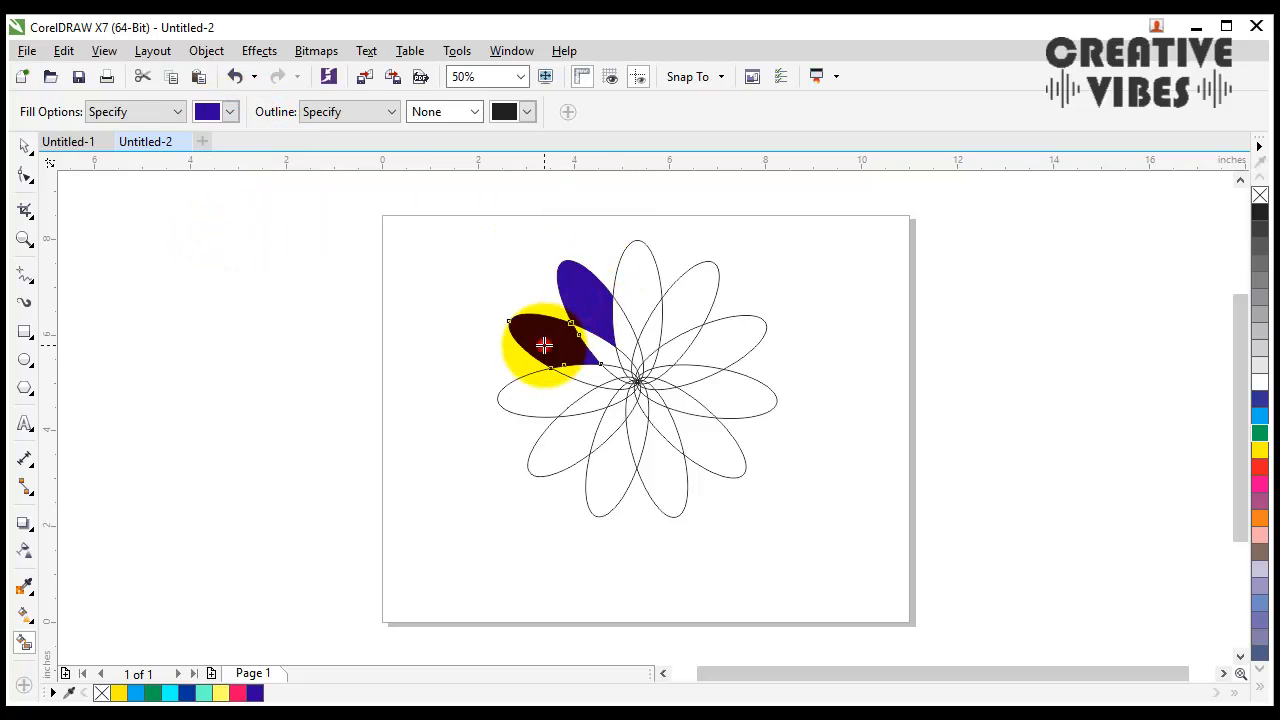
left_click(537, 391)
left_click(550, 442)
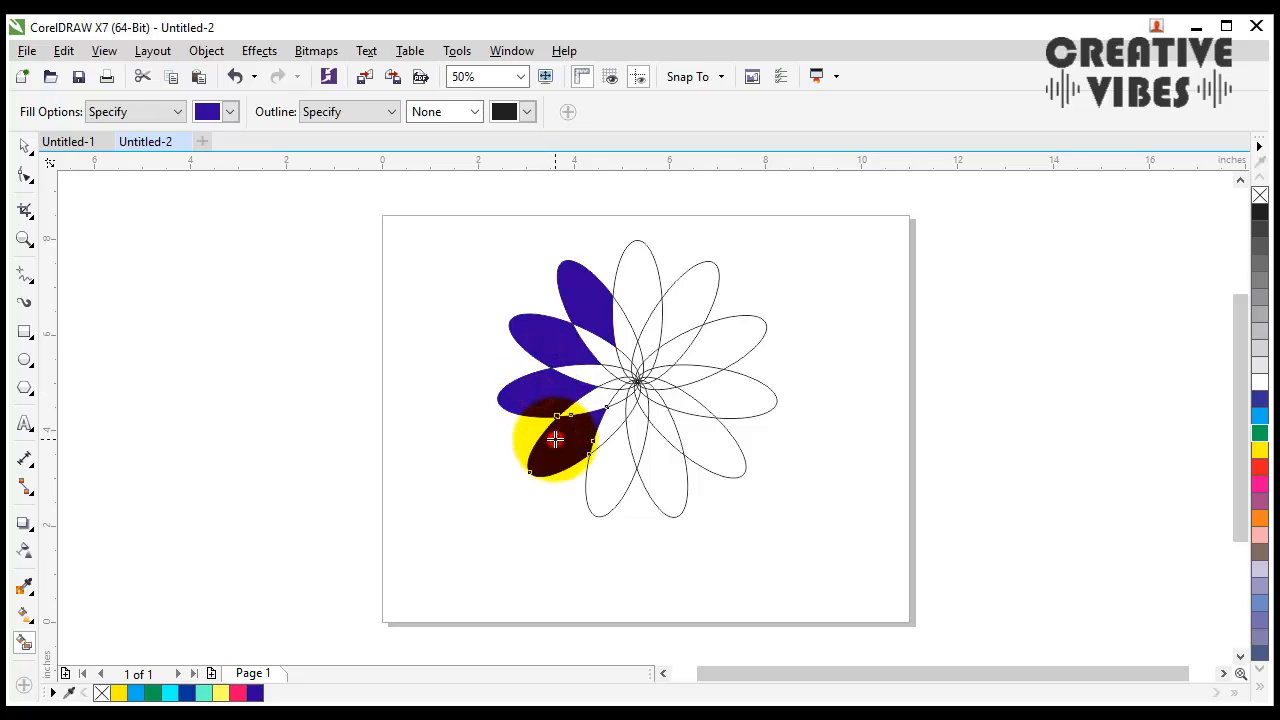
left_click(606, 475)
left_click(665, 477)
left_click(709, 449)
left_click(751, 395)
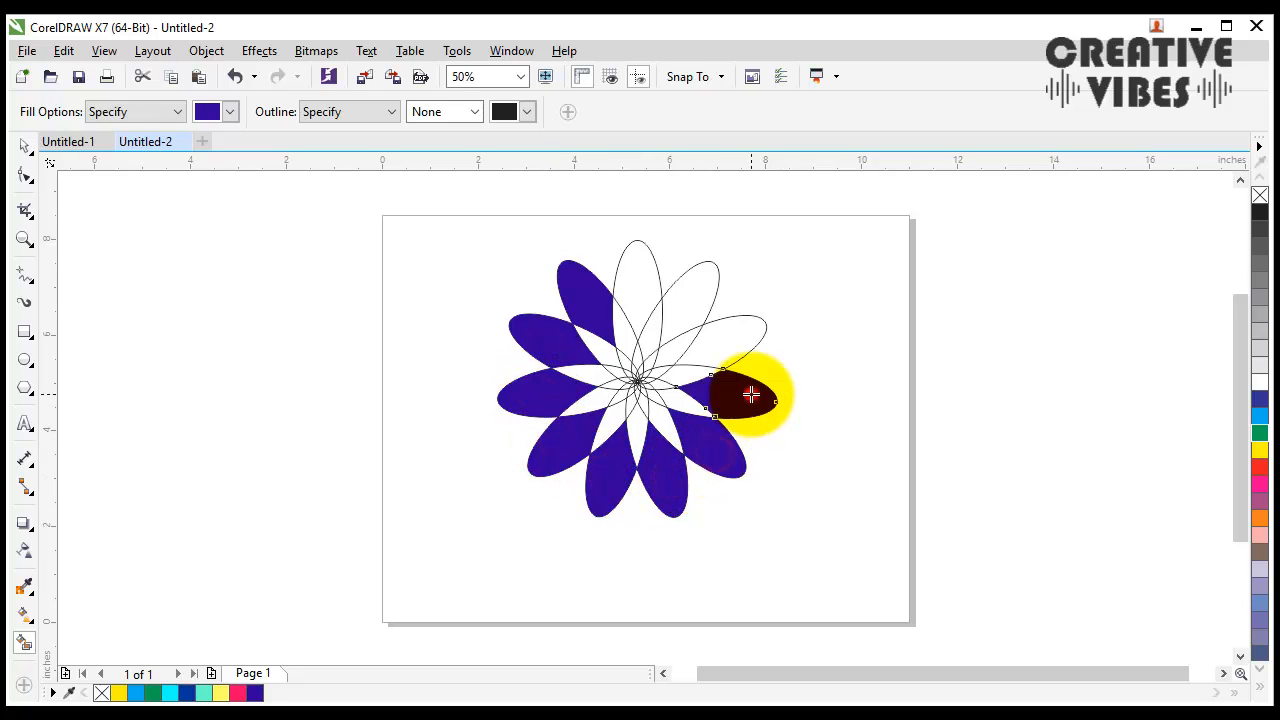
left_click(730, 347)
left_click(694, 308)
left_click(629, 280)
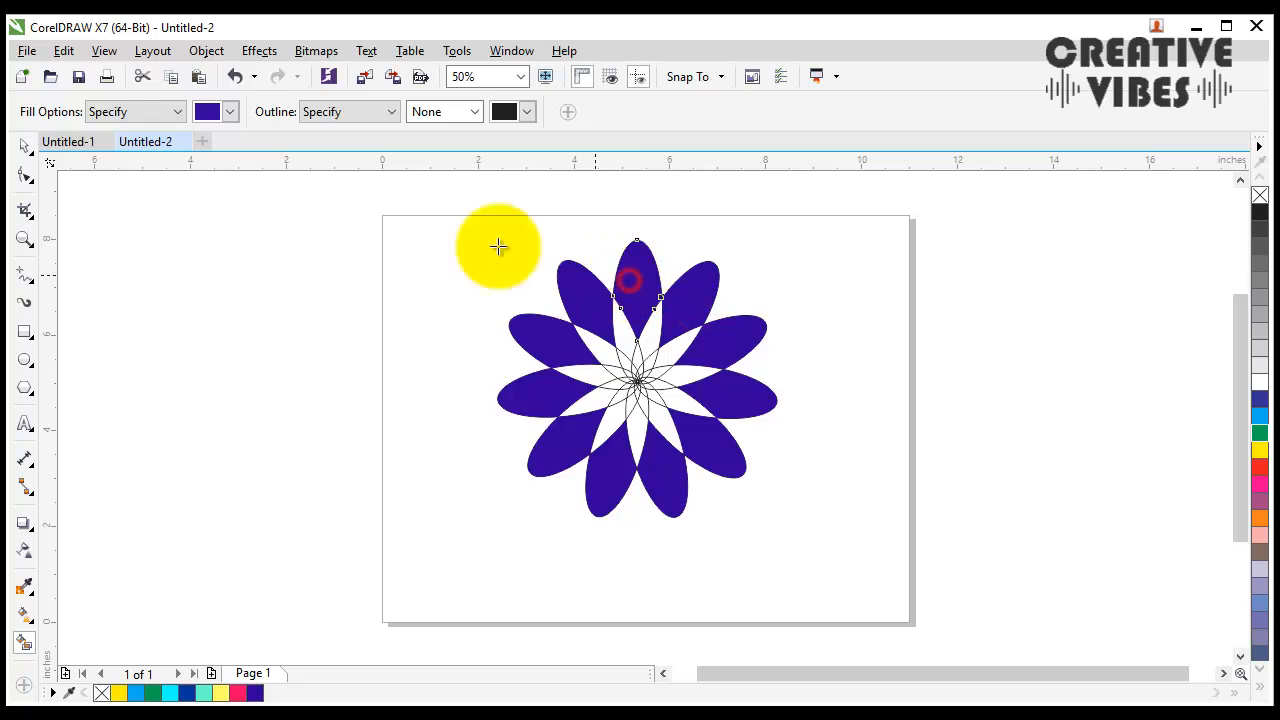
Step: Smart Fill the second ring of segments, just inside the dark blue petals, with amber, undoing a misplaced fill on an outer petal
left_click(229, 112)
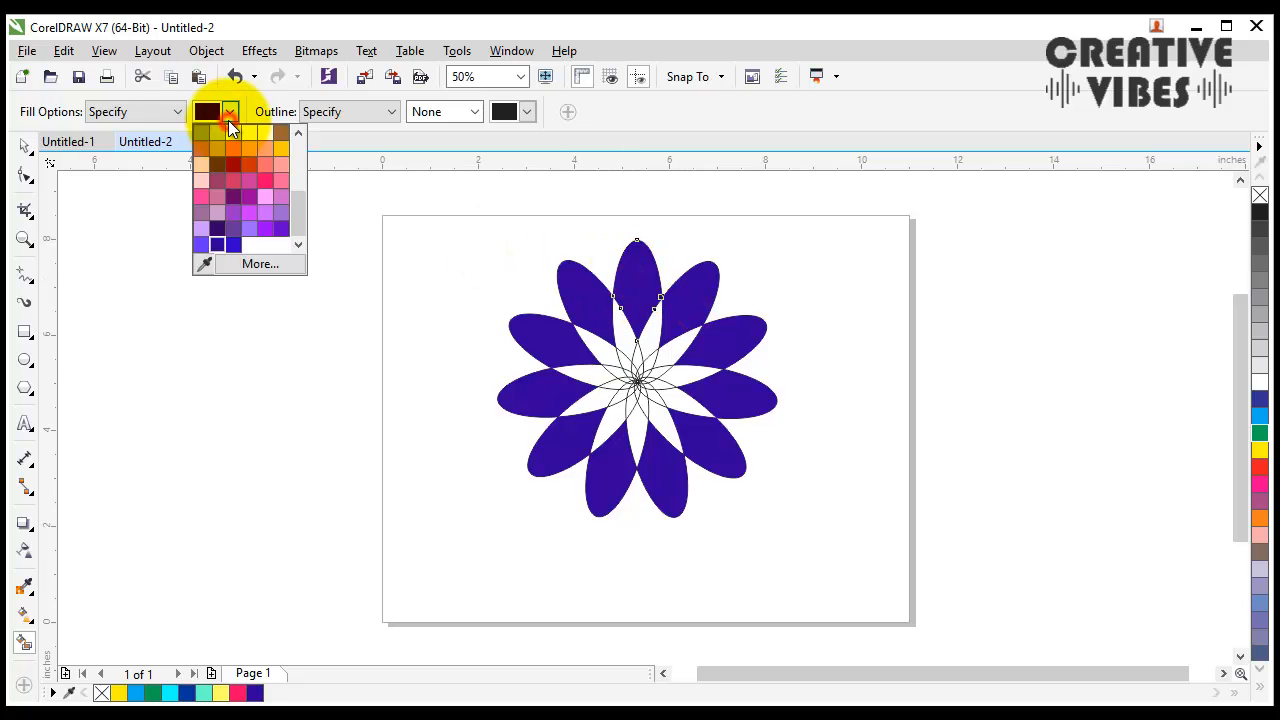
left_click(280, 147)
left_click(588, 340)
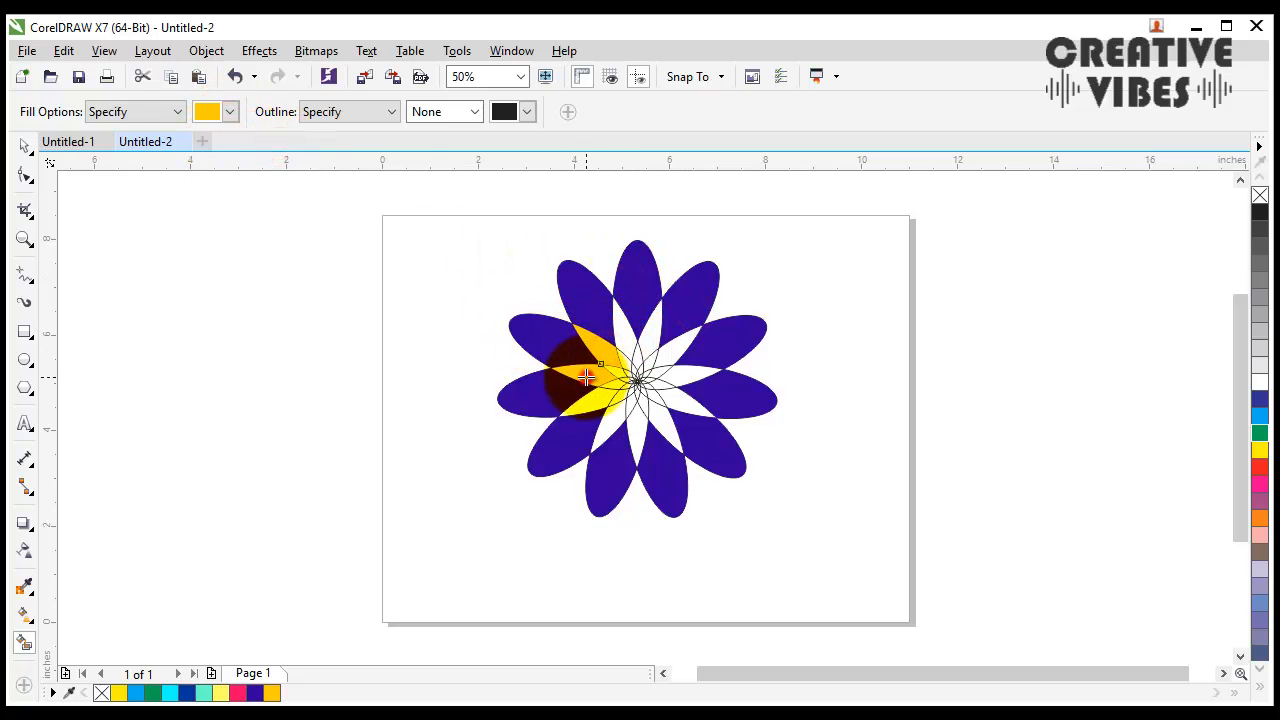
left_click(595, 410)
left_click(613, 432)
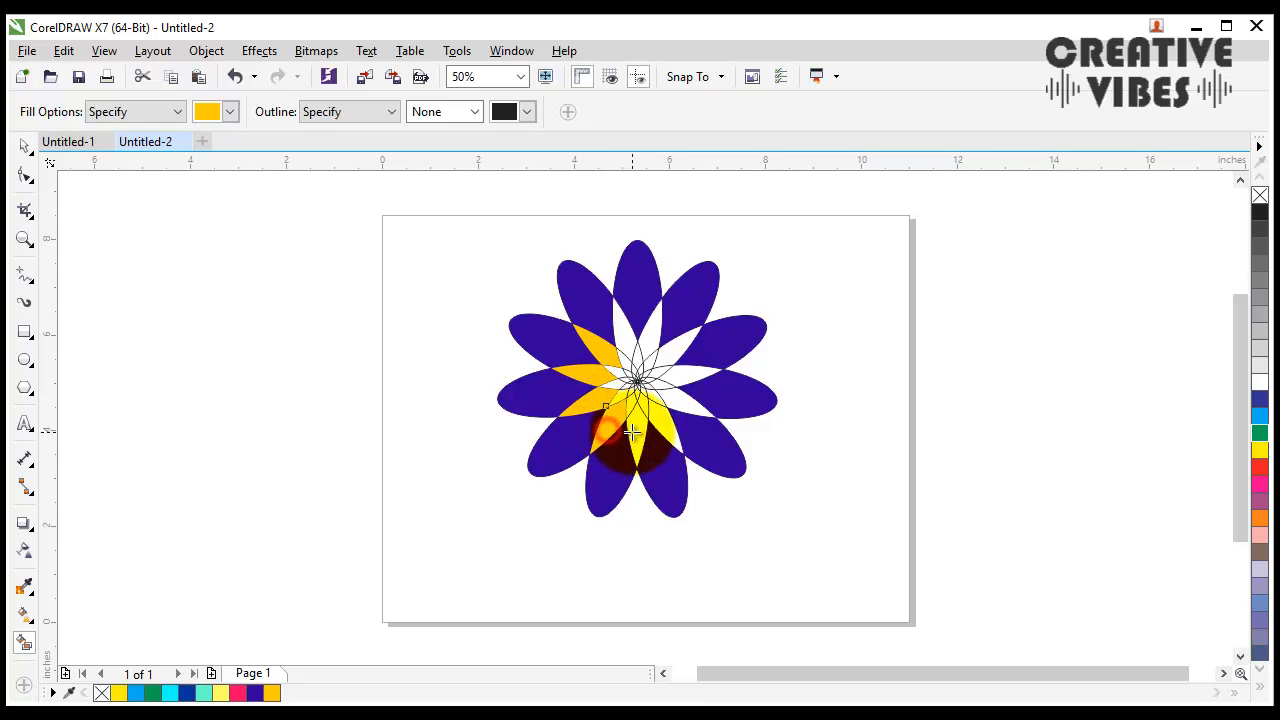
left_click(675, 416)
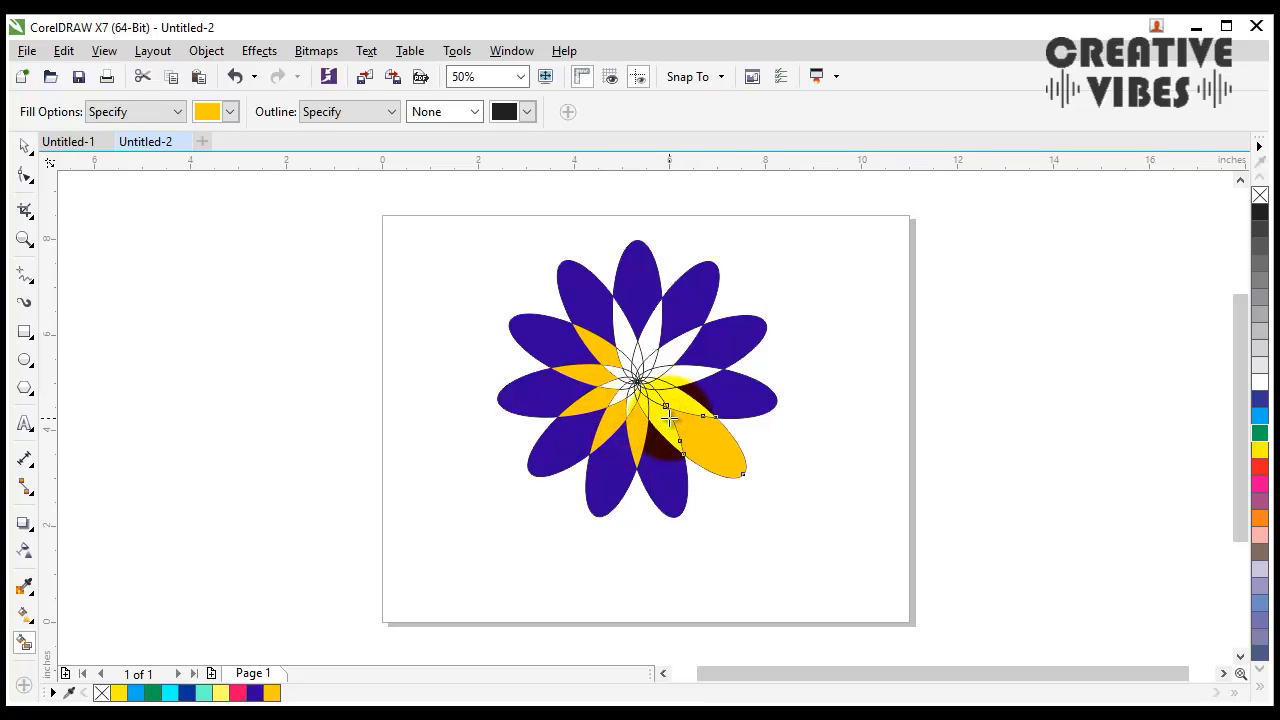
key("ctrl+z")
left_click(664, 421)
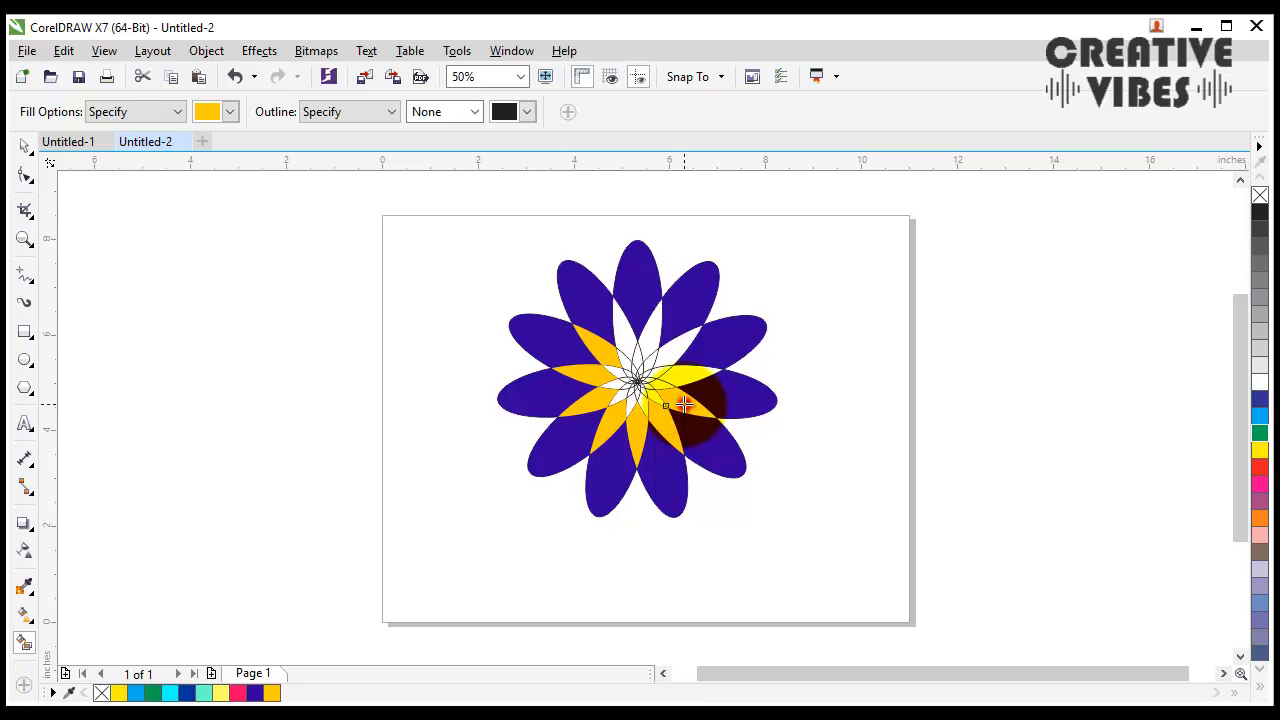
left_click(672, 356)
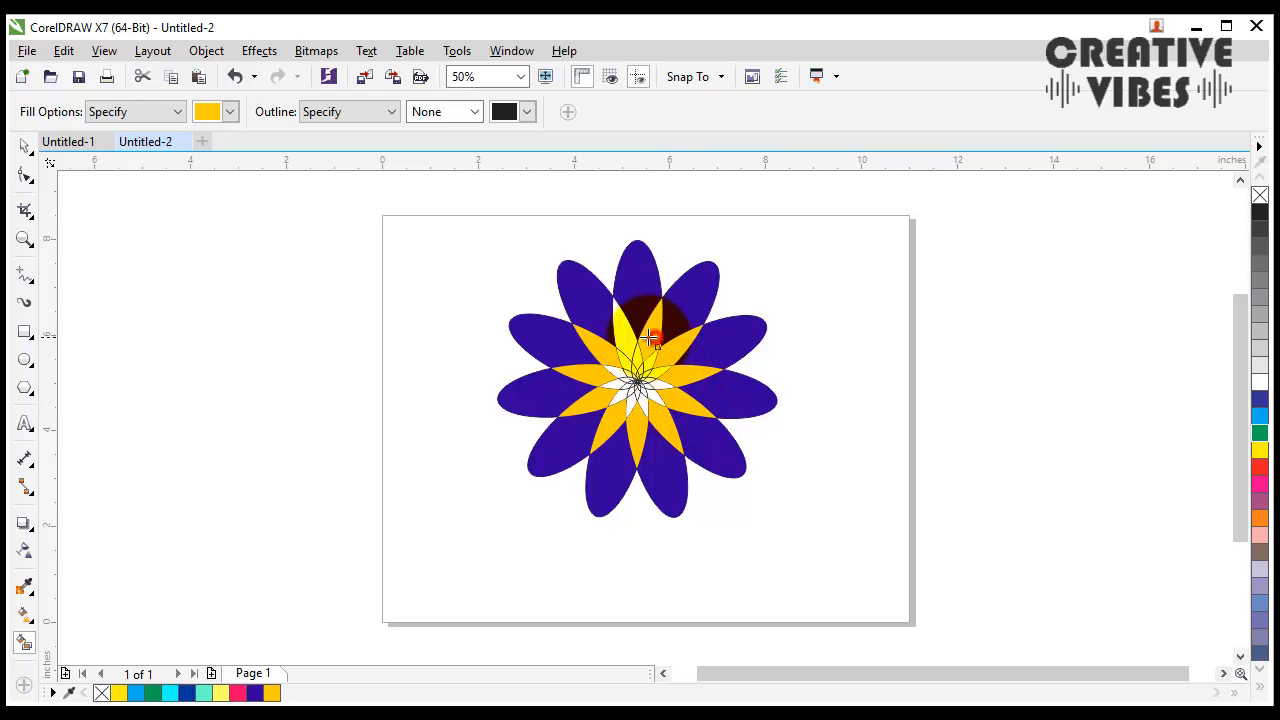
Step: Smart Fill the three uppermost segments of the third ring, inside the amber ring, with pink
left_click(231, 113)
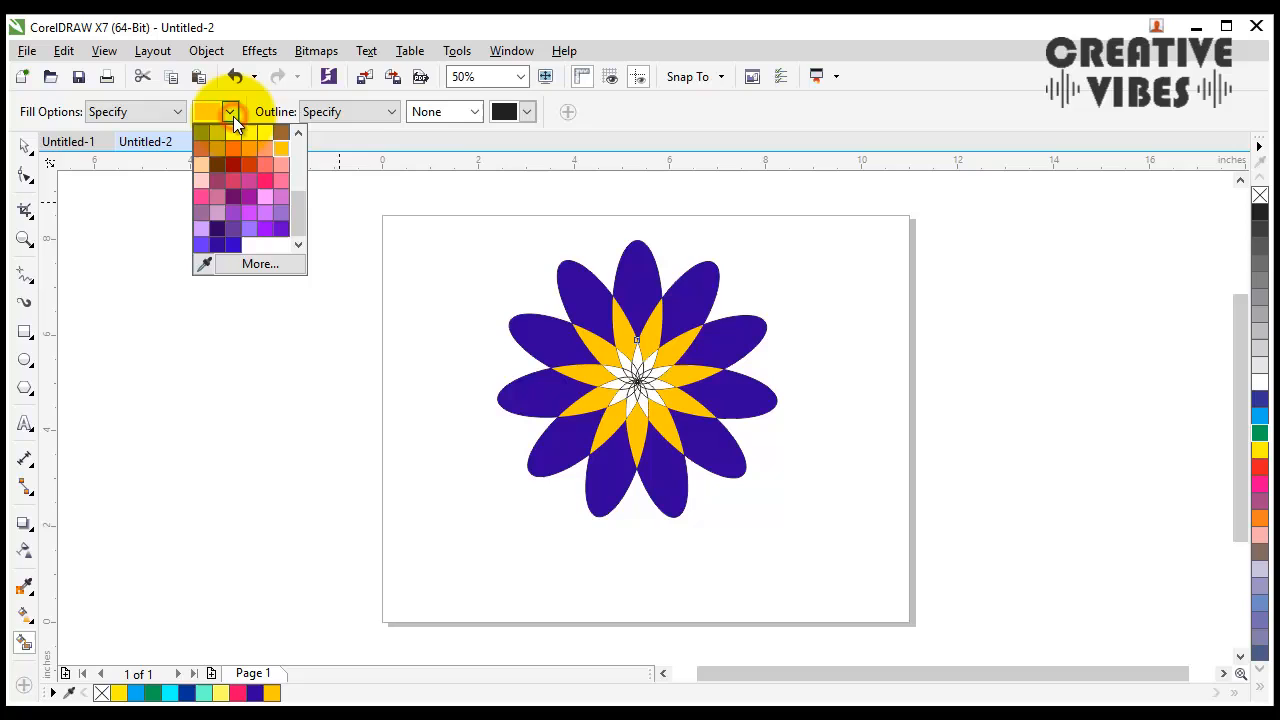
left_click(265, 183)
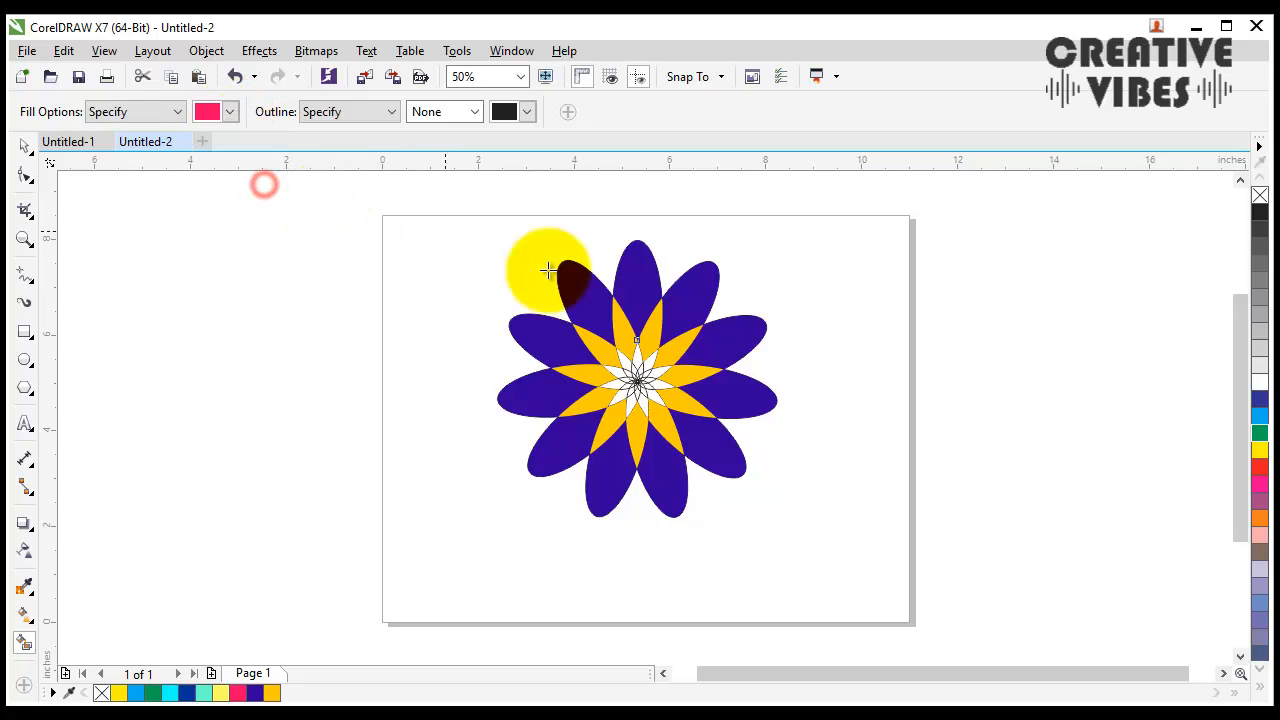
left_click(637, 352)
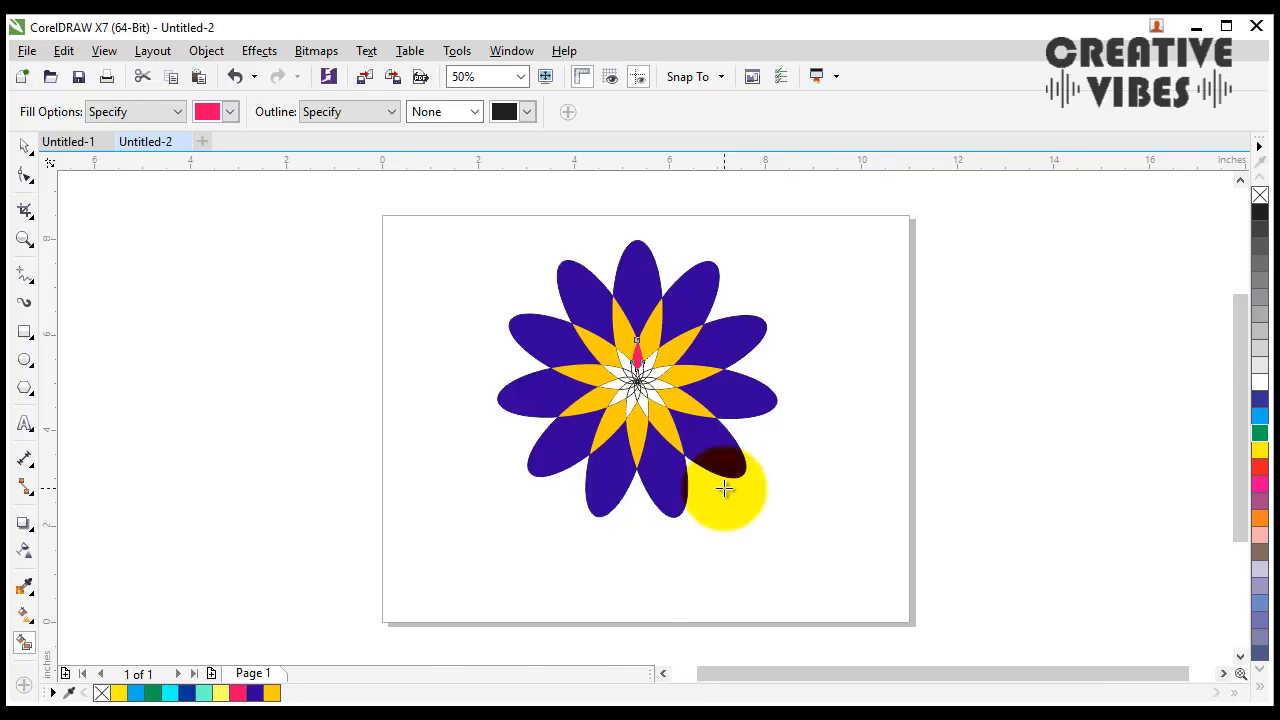
key("shift+F2")
left_click(476, 467)
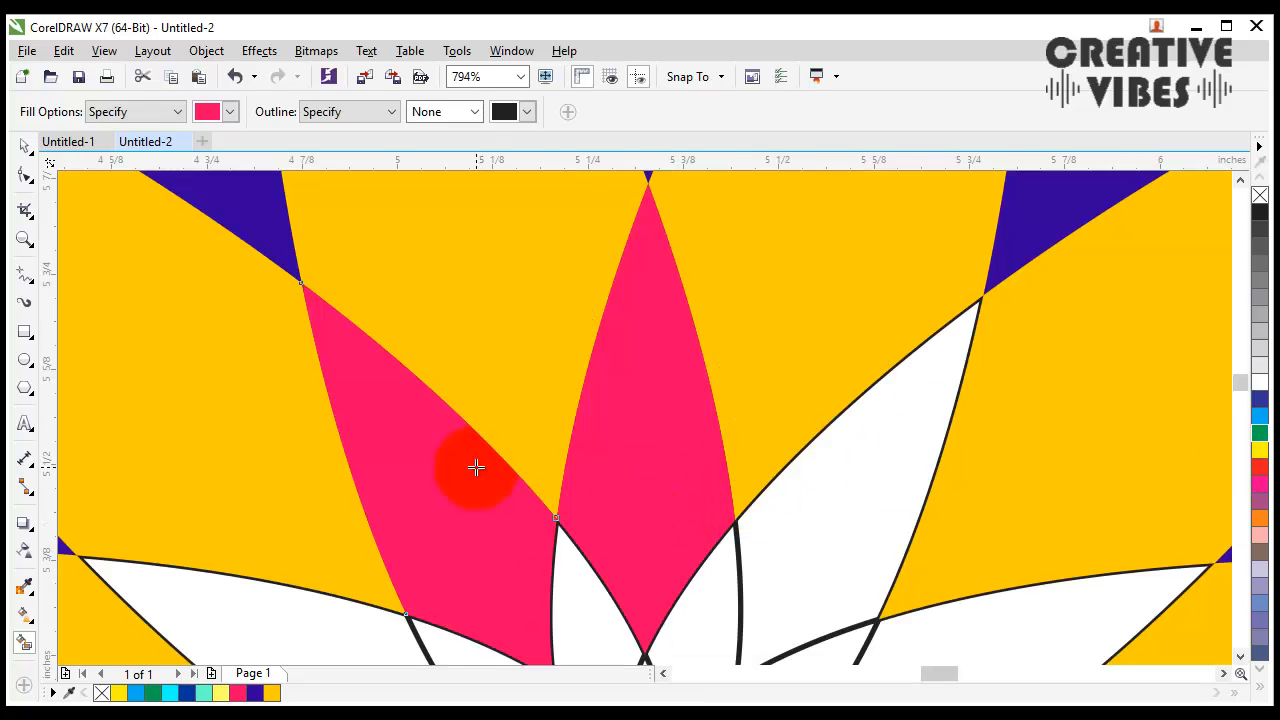
left_click(908, 490)
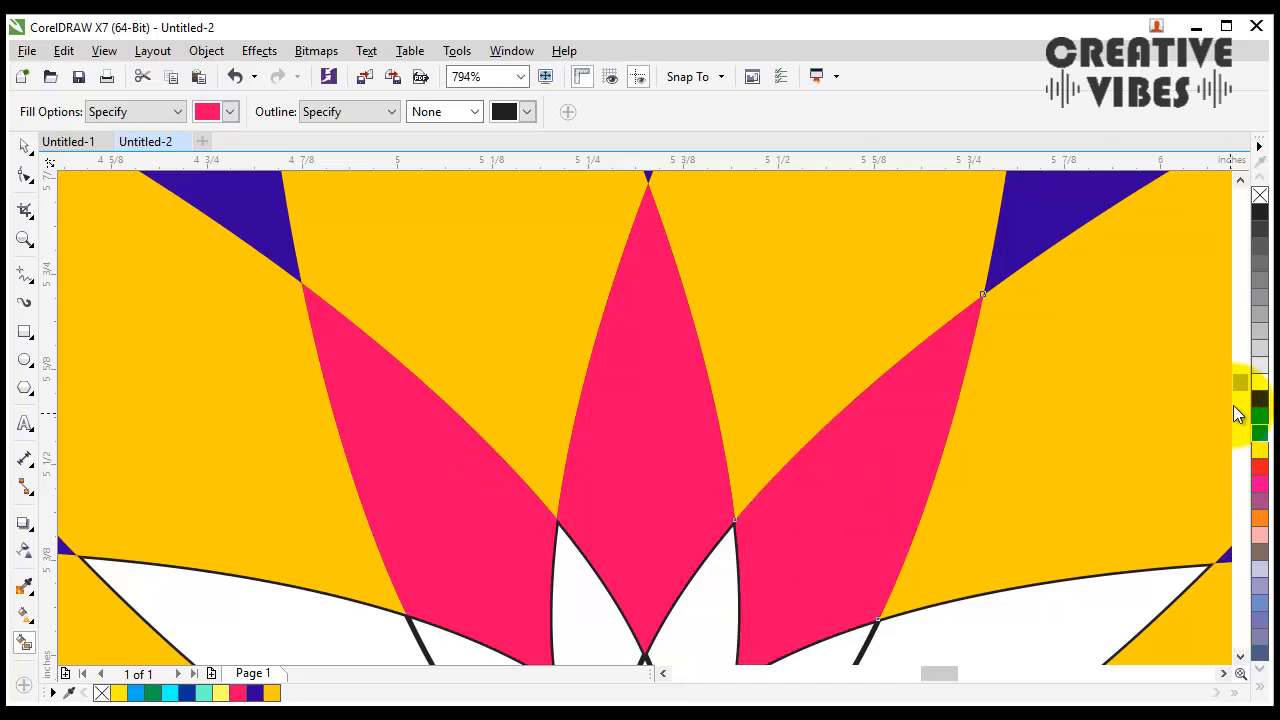
Step: Fill the remaining eight side and lower segments of the third ring with the same pink
left_click_drag(1239, 384, 1237, 397)
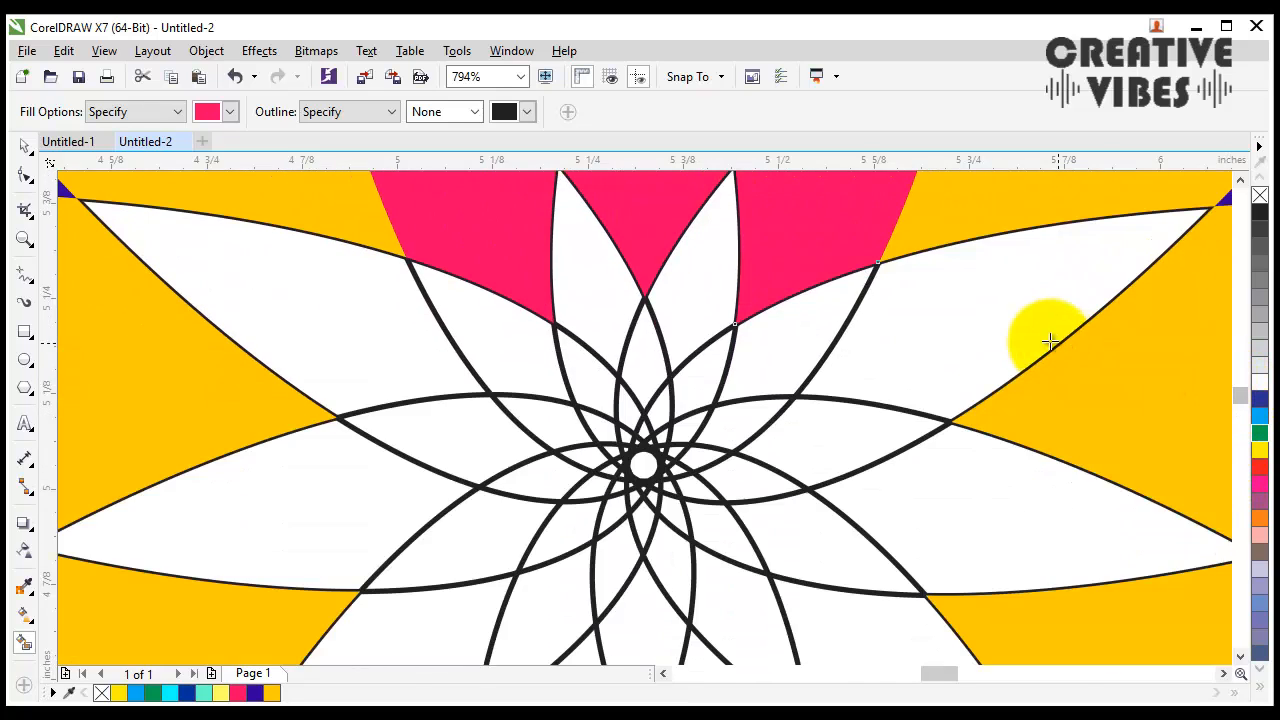
left_click(979, 333)
left_click(363, 309)
left_click(351, 480)
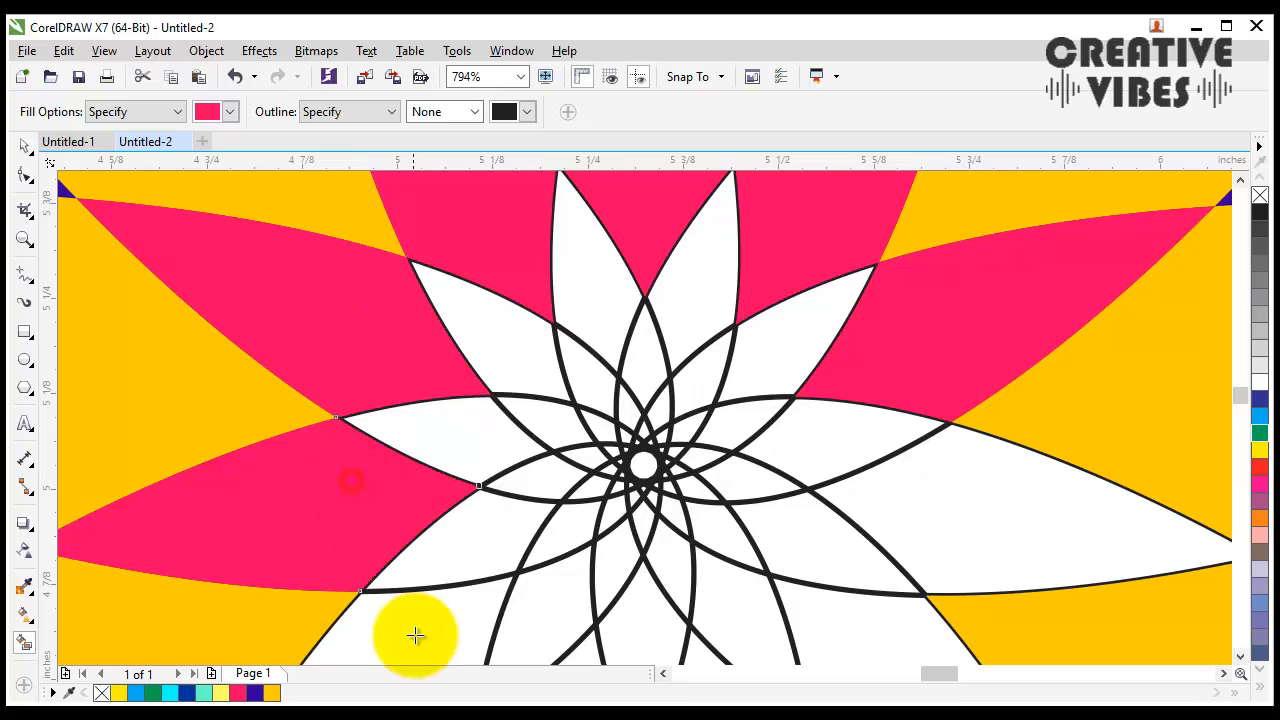
left_click(415, 636)
left_click(911, 530)
left_click(895, 607)
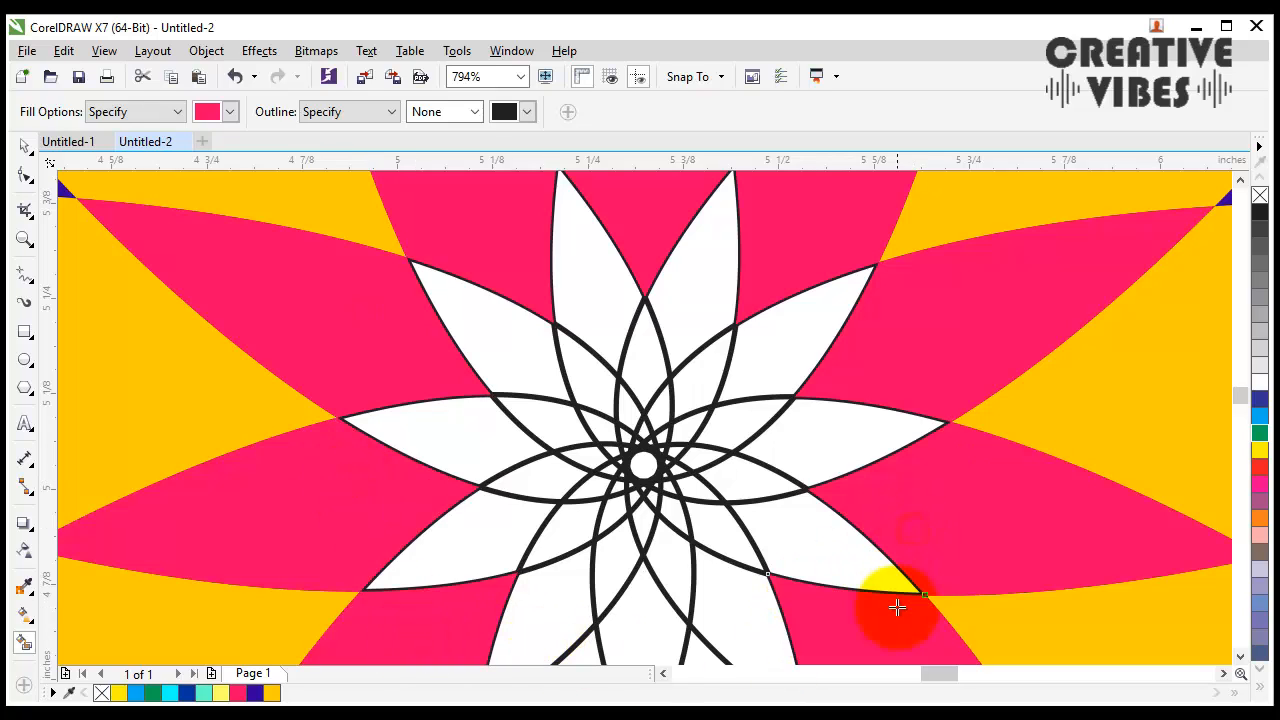
left_click(1245, 405)
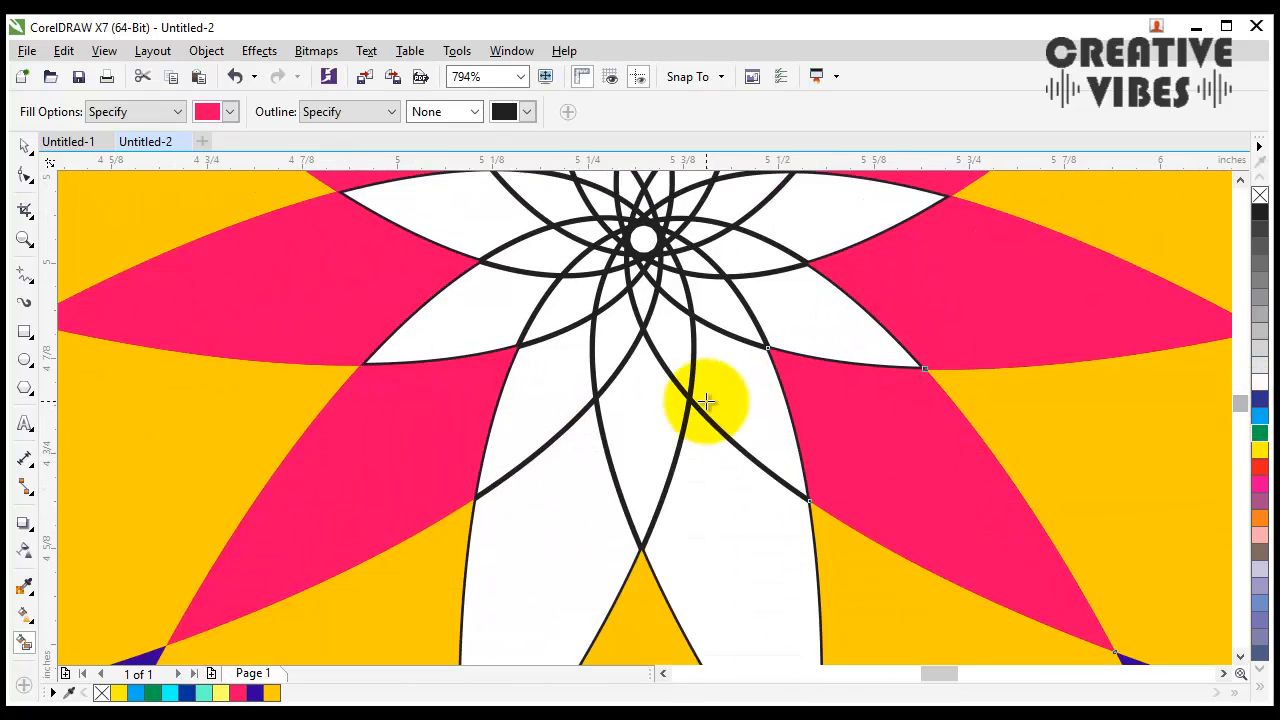
left_click(728, 494)
left_click(571, 526)
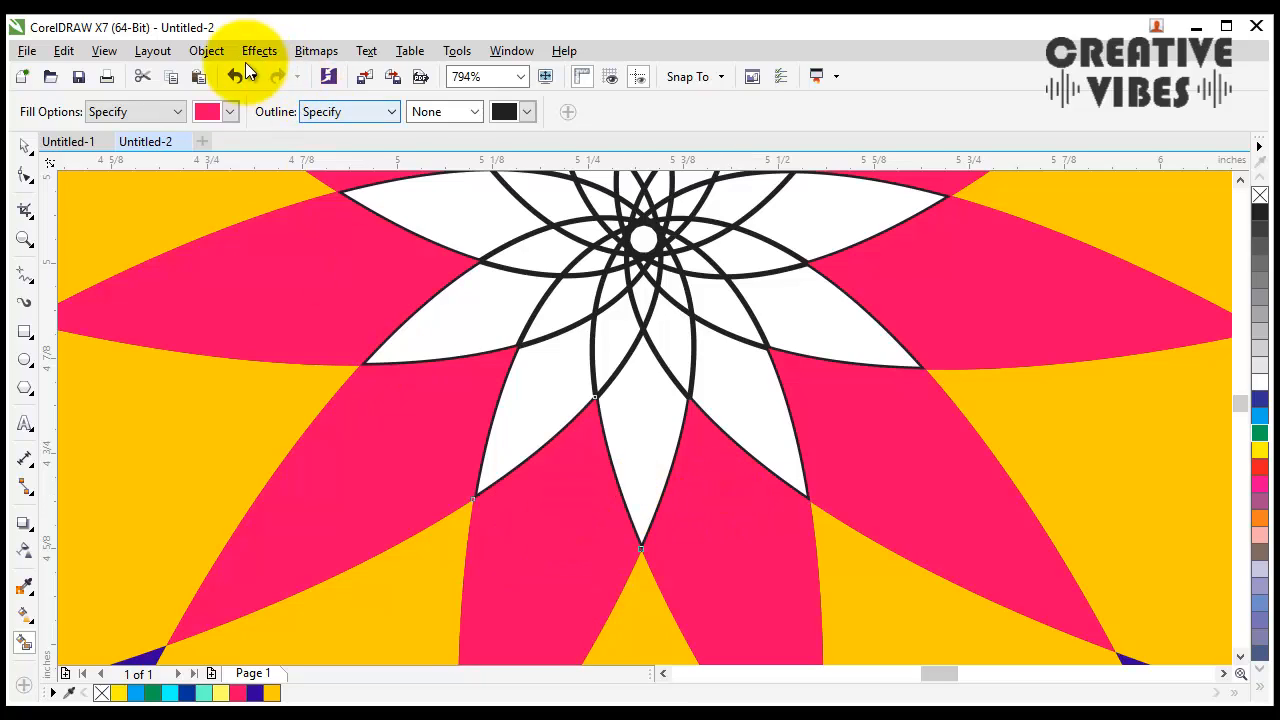
Step: Try a light yellow Smart Fill on two lower-left segments of the fourth ring
left_click(230, 111)
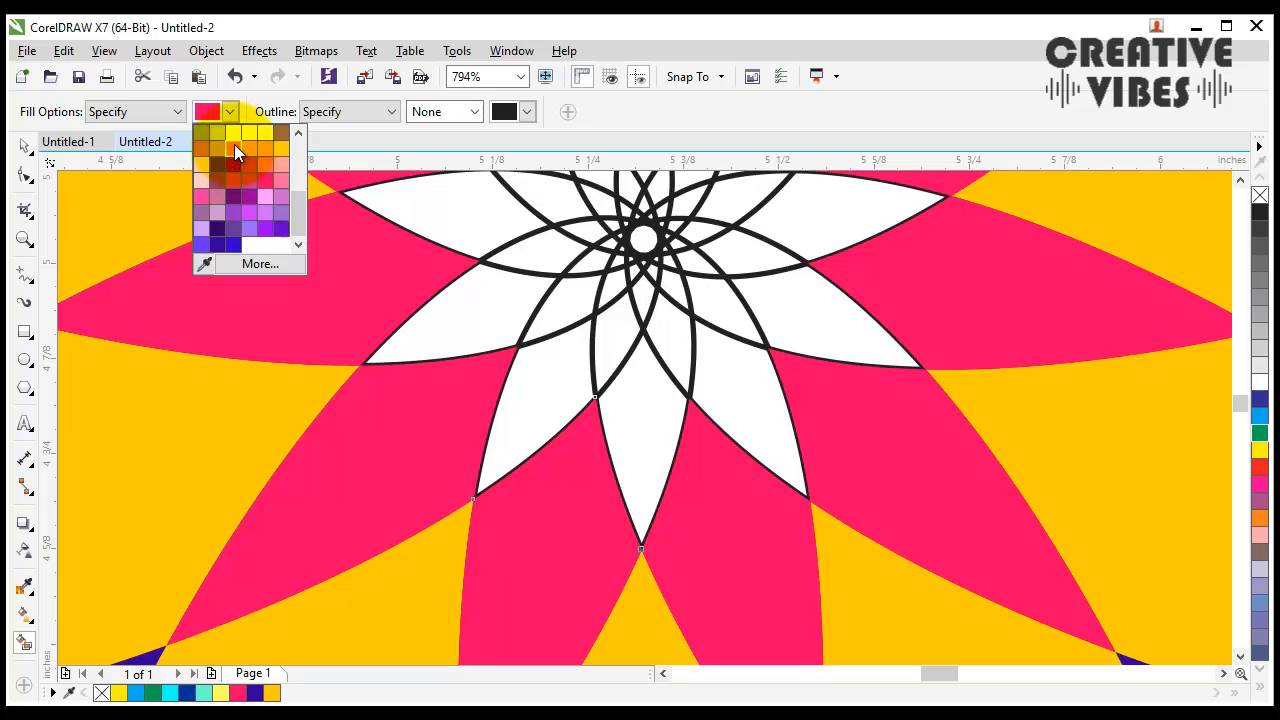
left_click(234, 134)
left_click(447, 301)
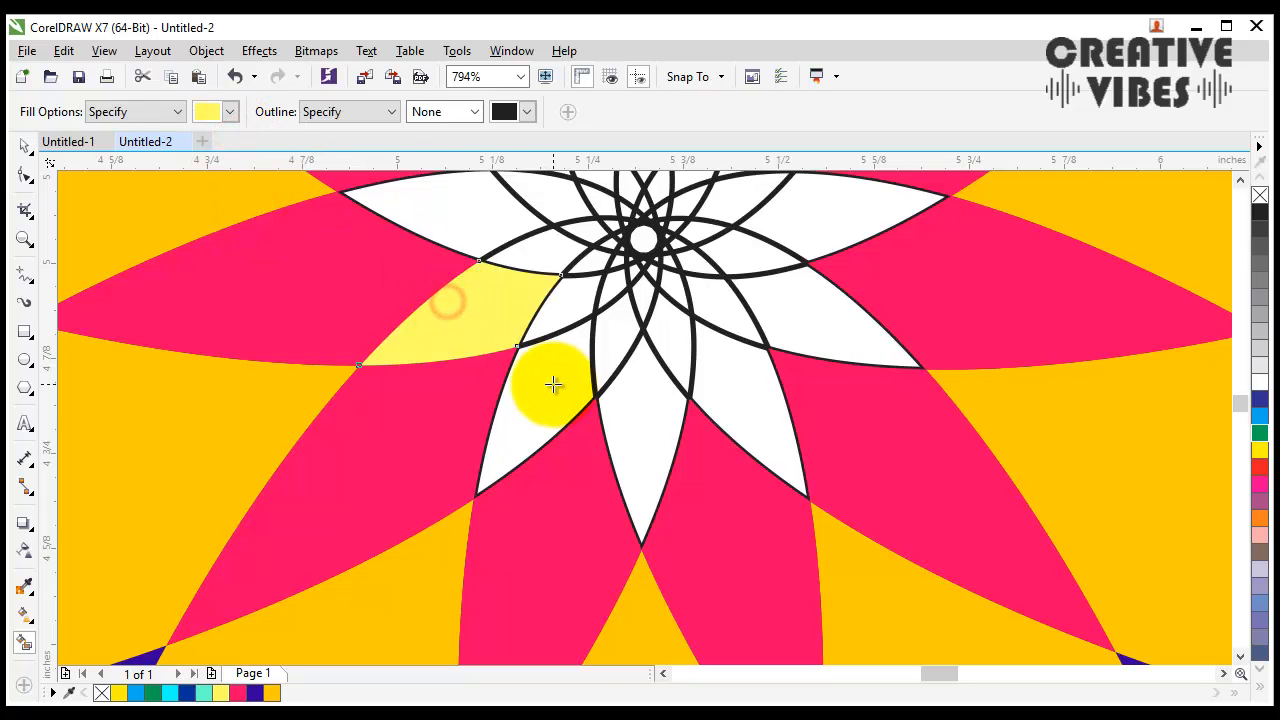
left_click(553, 384)
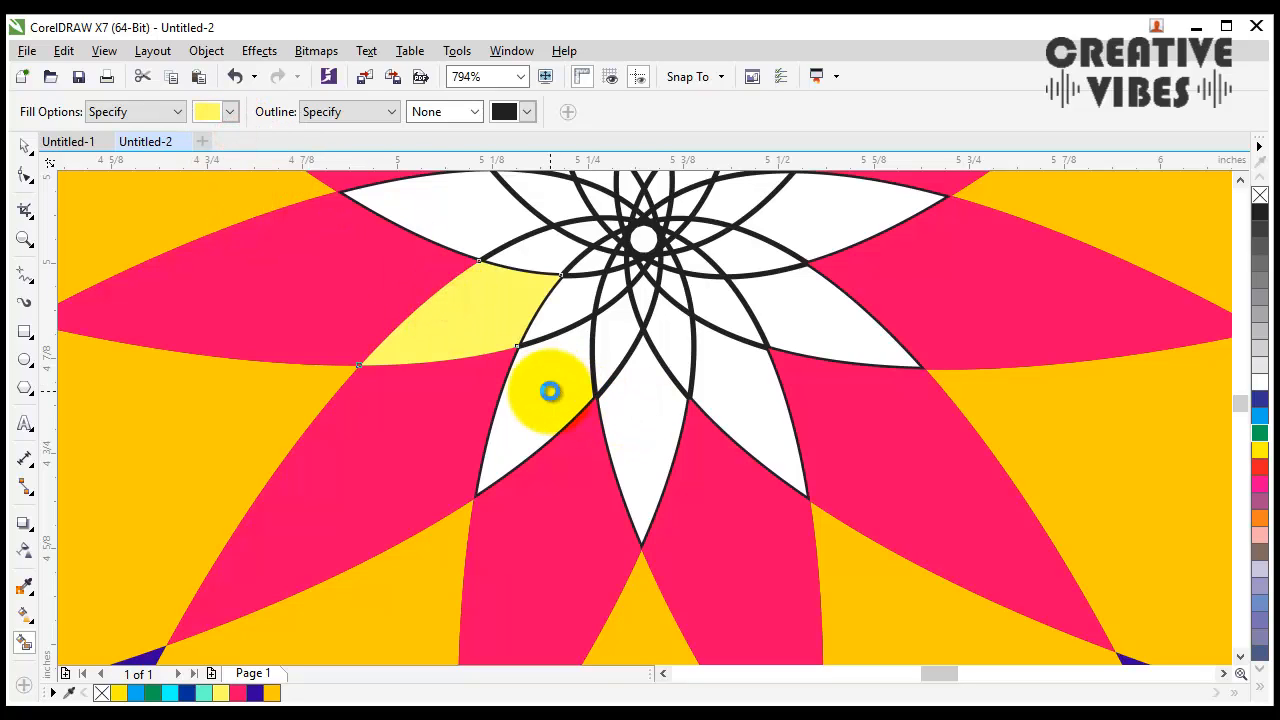
Step: Smart Fill the seven lower and side segments of the fourth ring, inside the pink ring, with sky blue
left_click(231, 113)
left_click_drag(303, 198, 294, 157)
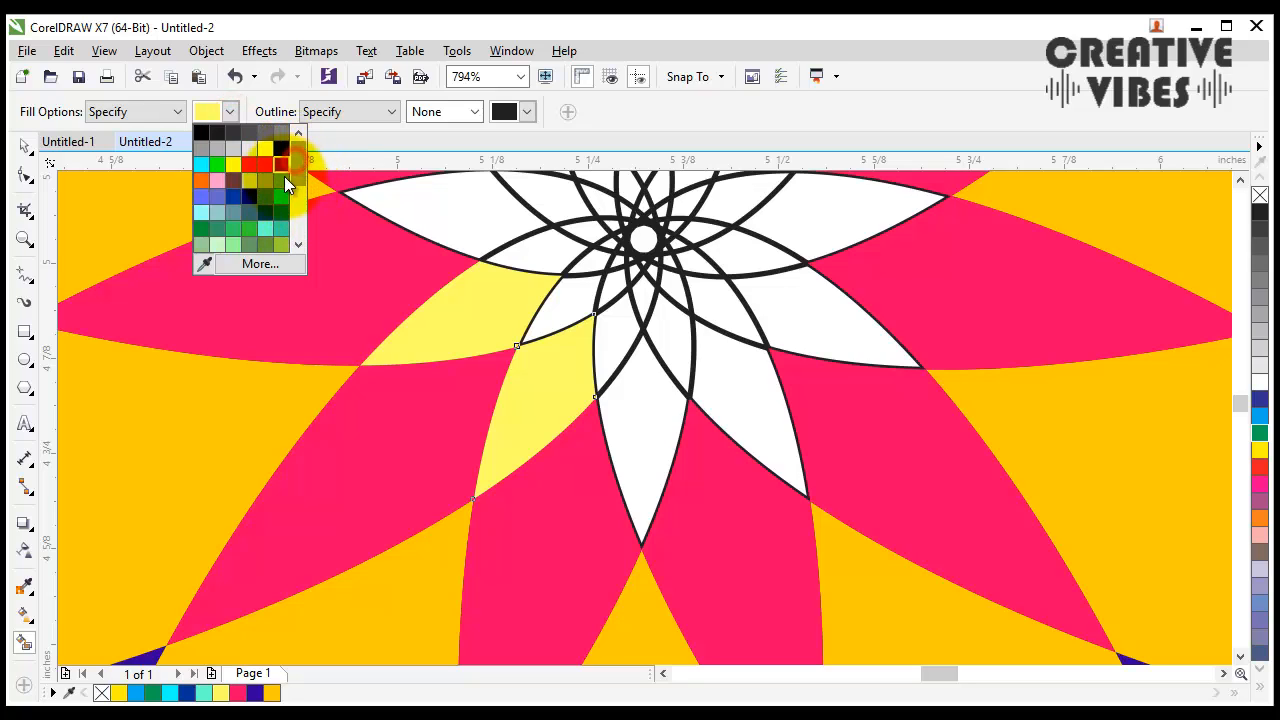
left_click(280, 194)
left_click(490, 347)
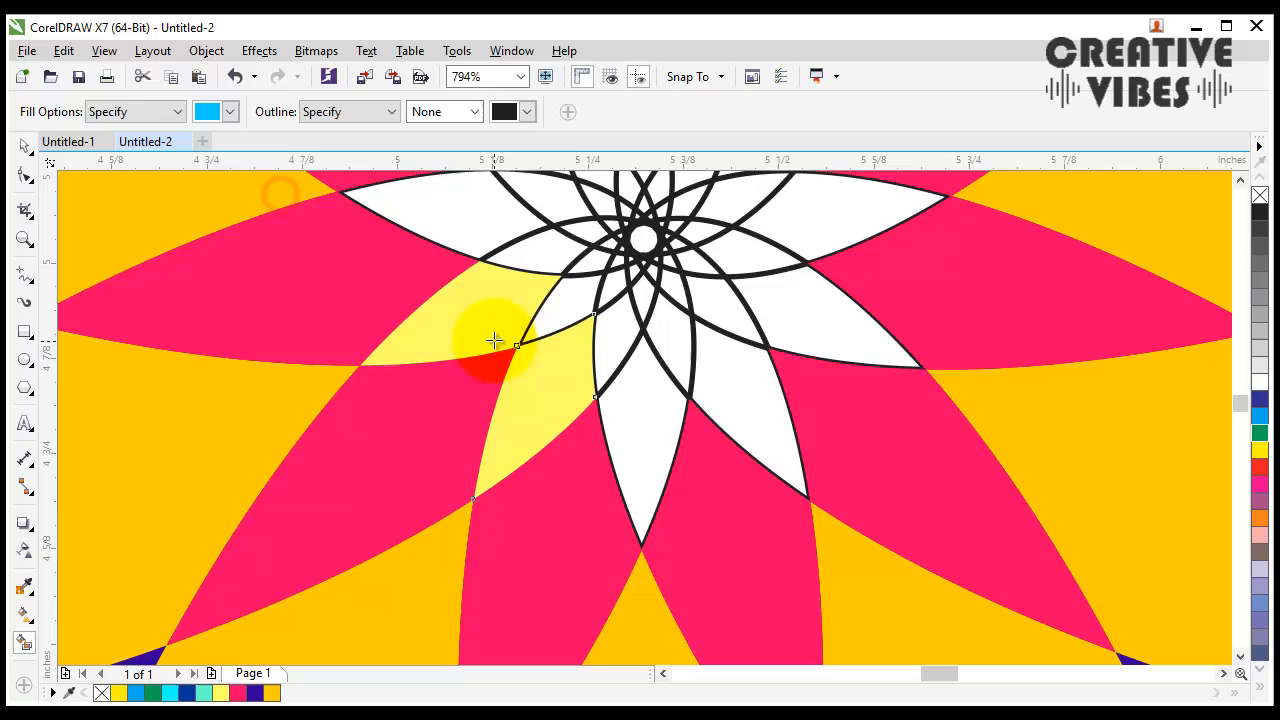
left_click(540, 395)
left_click(645, 425)
left_click(738, 416)
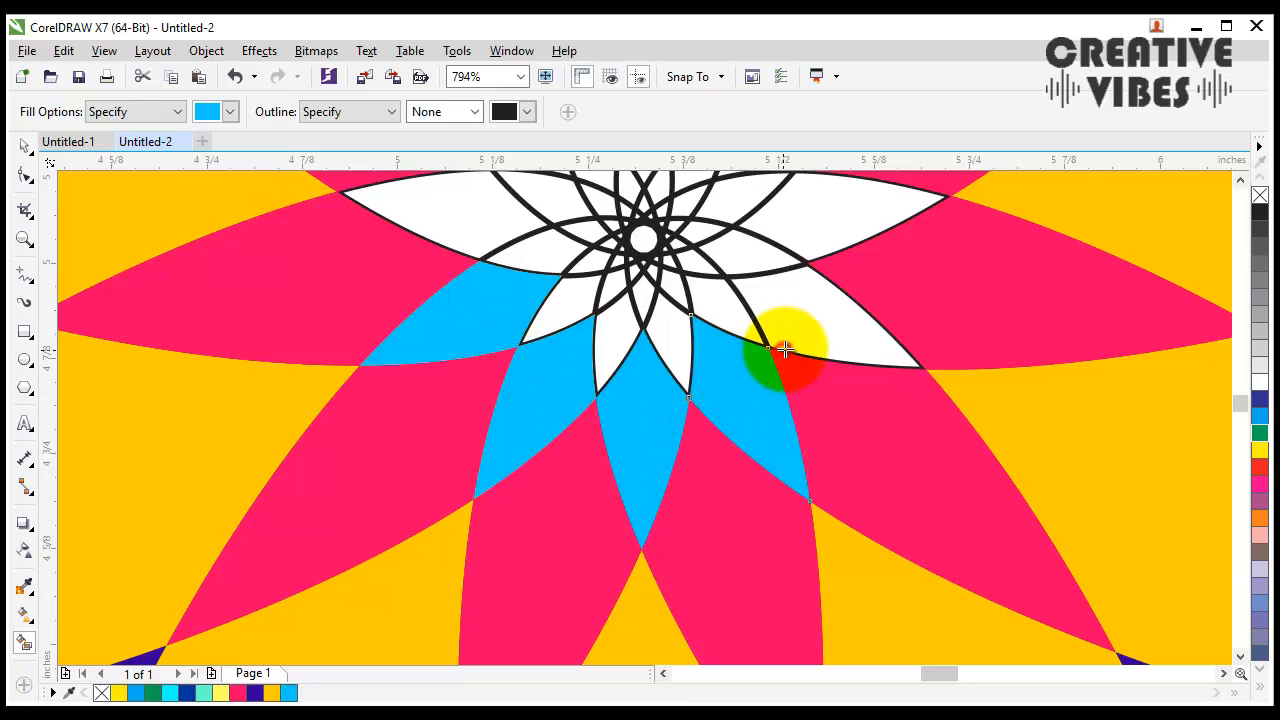
left_click(785, 348)
left_click(808, 242)
left_click(480, 206)
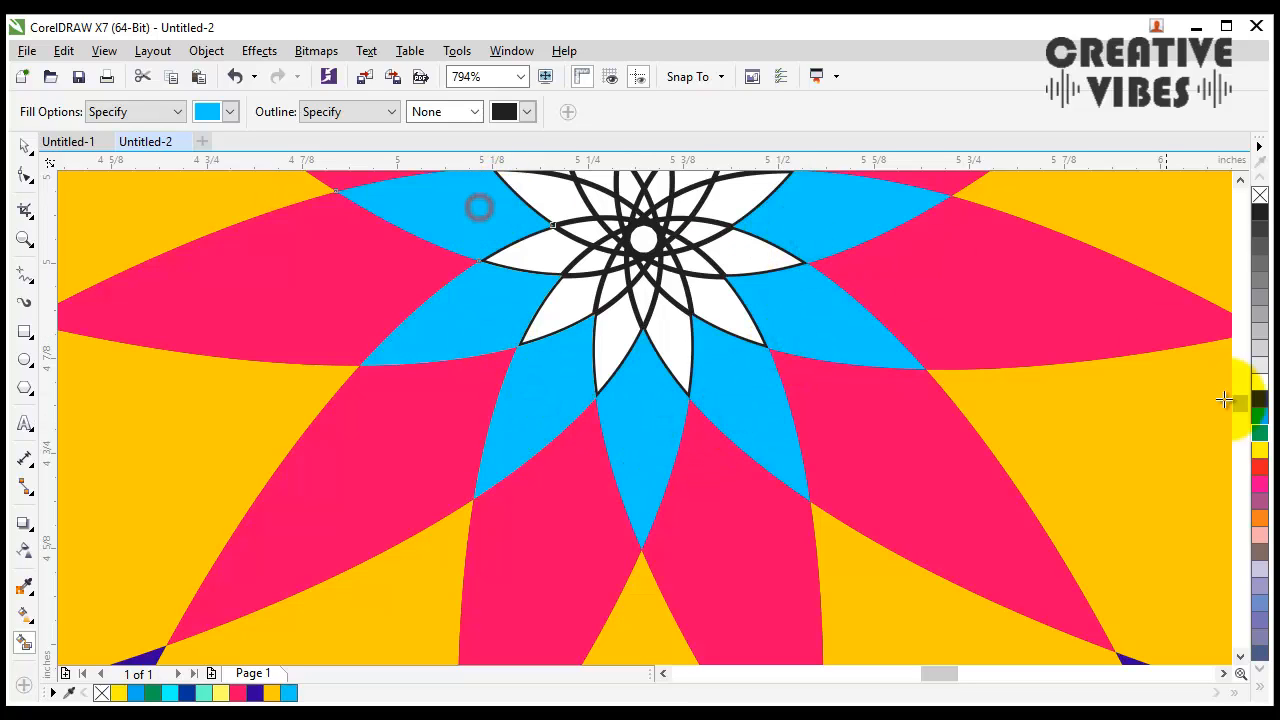
Step: Fill the four upper segments of the fourth ring with sky blue to complete it
left_click_drag(1237, 403, 1240, 396)
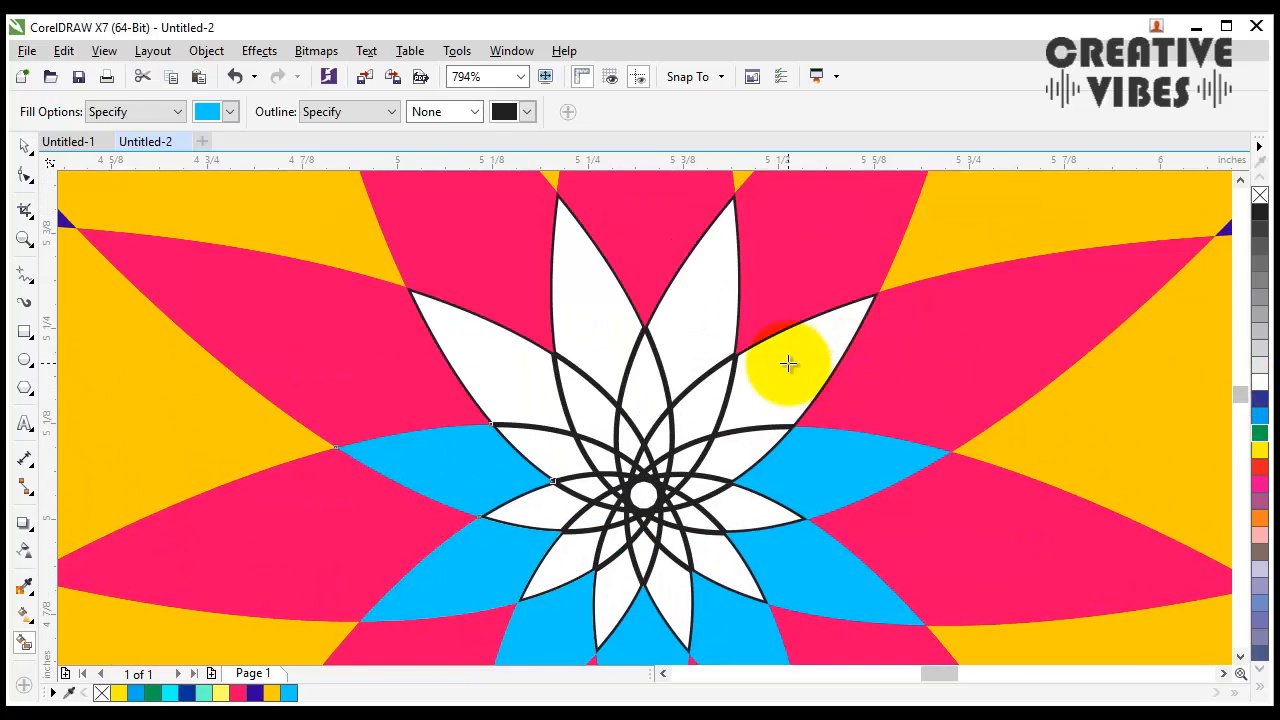
left_click(788, 363)
left_click(722, 318)
left_click(601, 288)
left_click(503, 347)
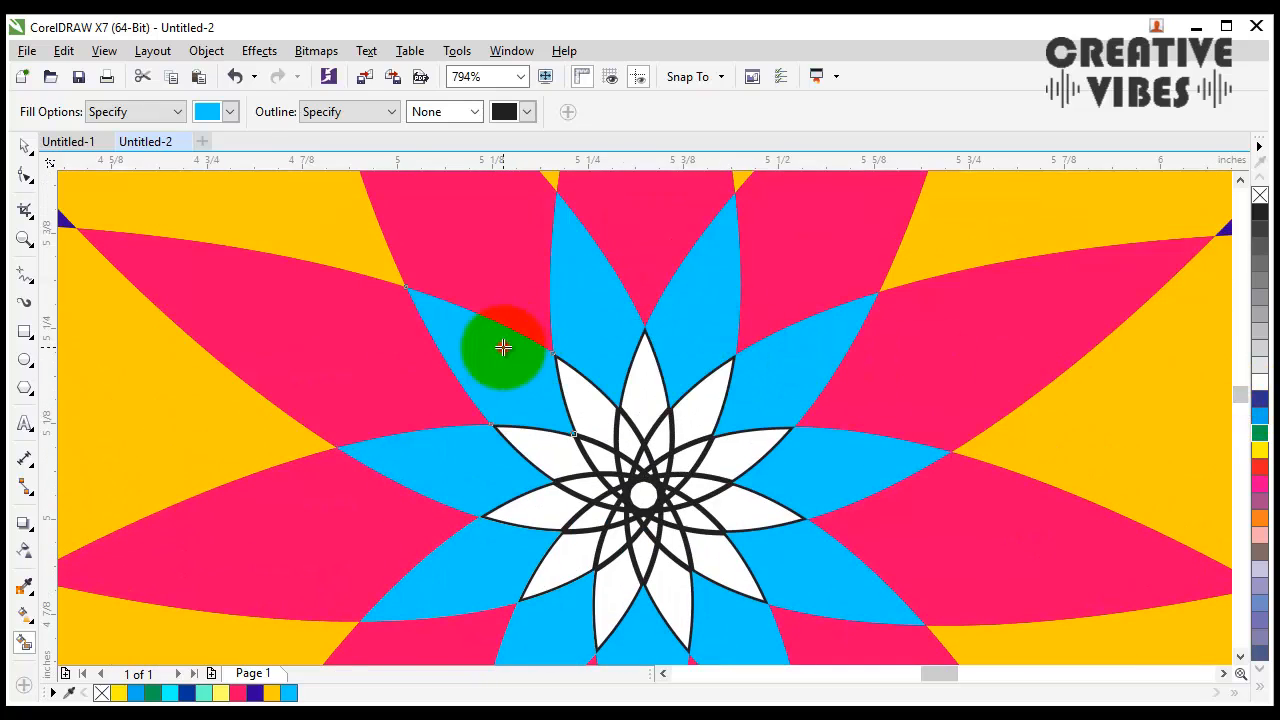
Step: Smart Fill five segments of the fifth ring, from upper left round to the bottom, with light yellow
left_click(230, 112)
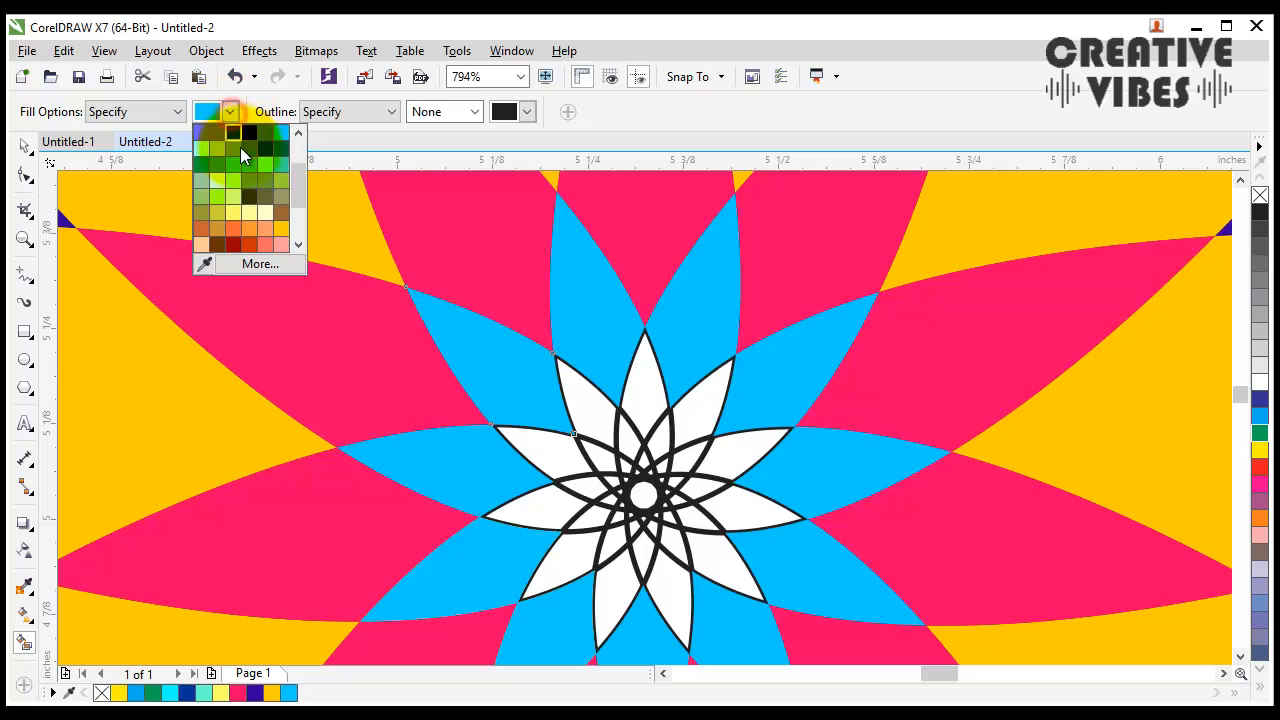
left_click(240, 214)
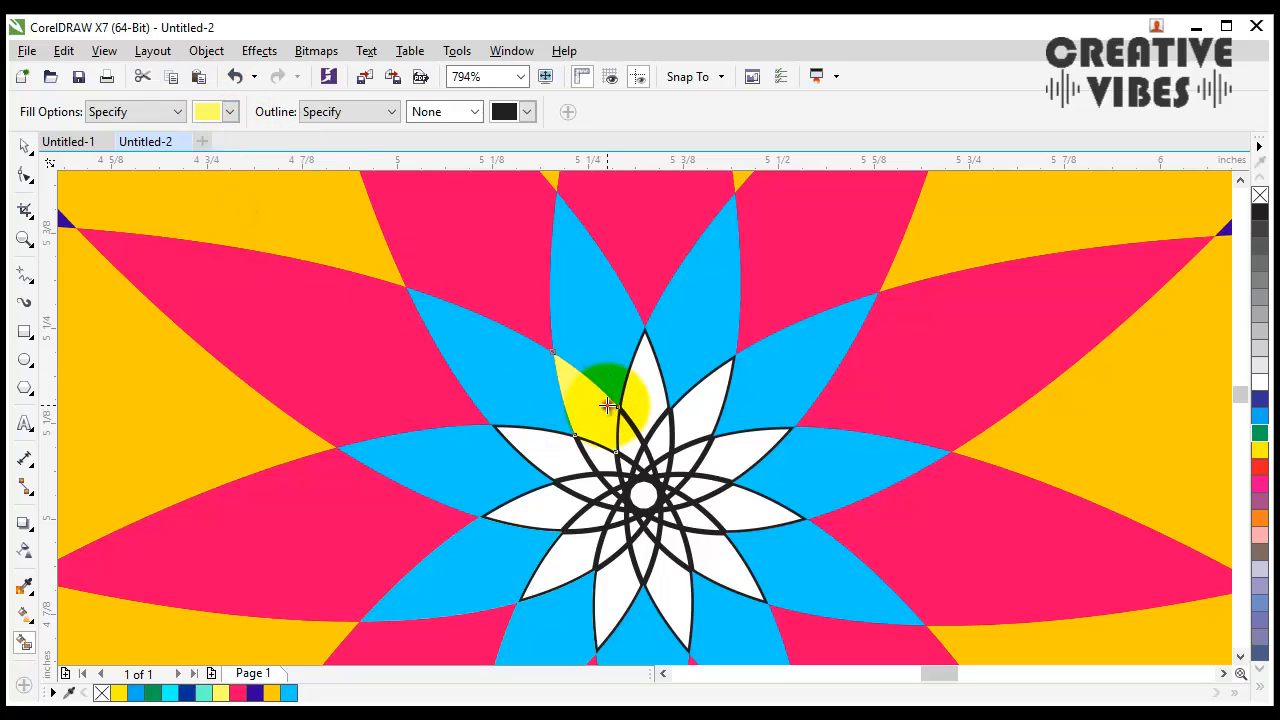
left_click(595, 392)
left_click(556, 452)
left_click(538, 515)
left_click(558, 566)
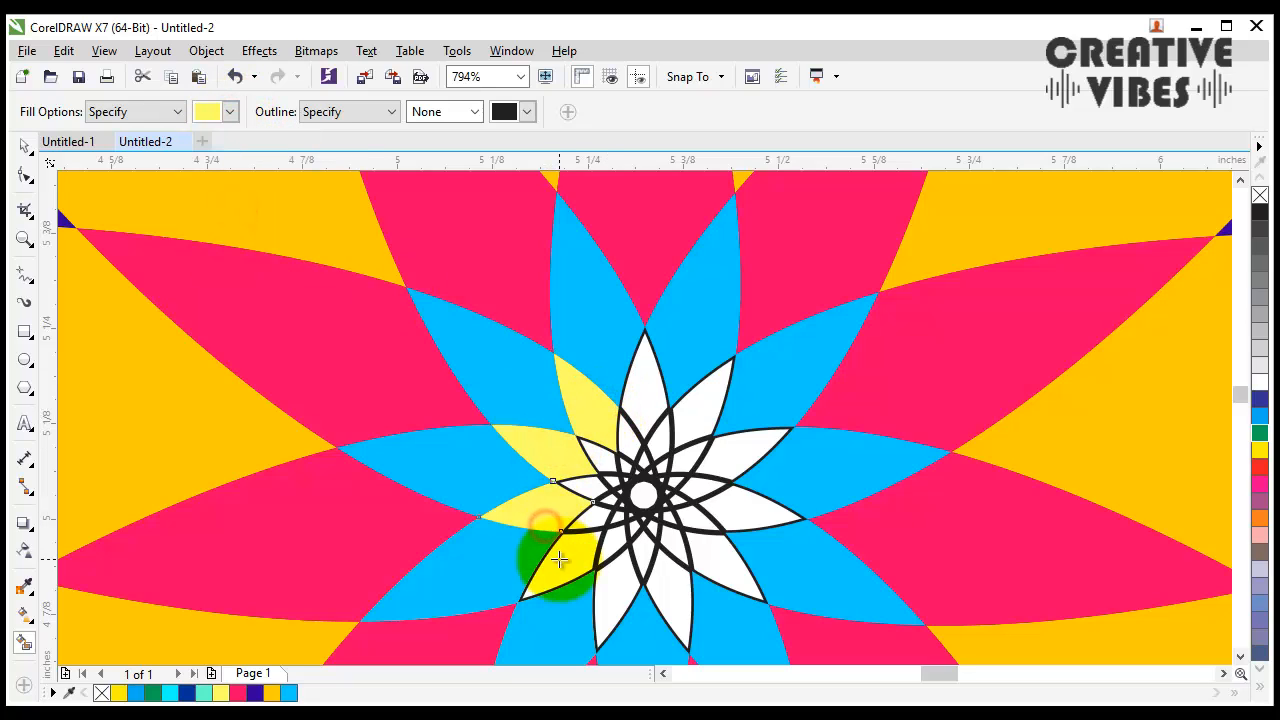
left_click(608, 604)
Step: Fill the remaining six bottom, right and top segments of the fifth ring with the same light yellow
left_click(672, 594)
left_click(731, 562)
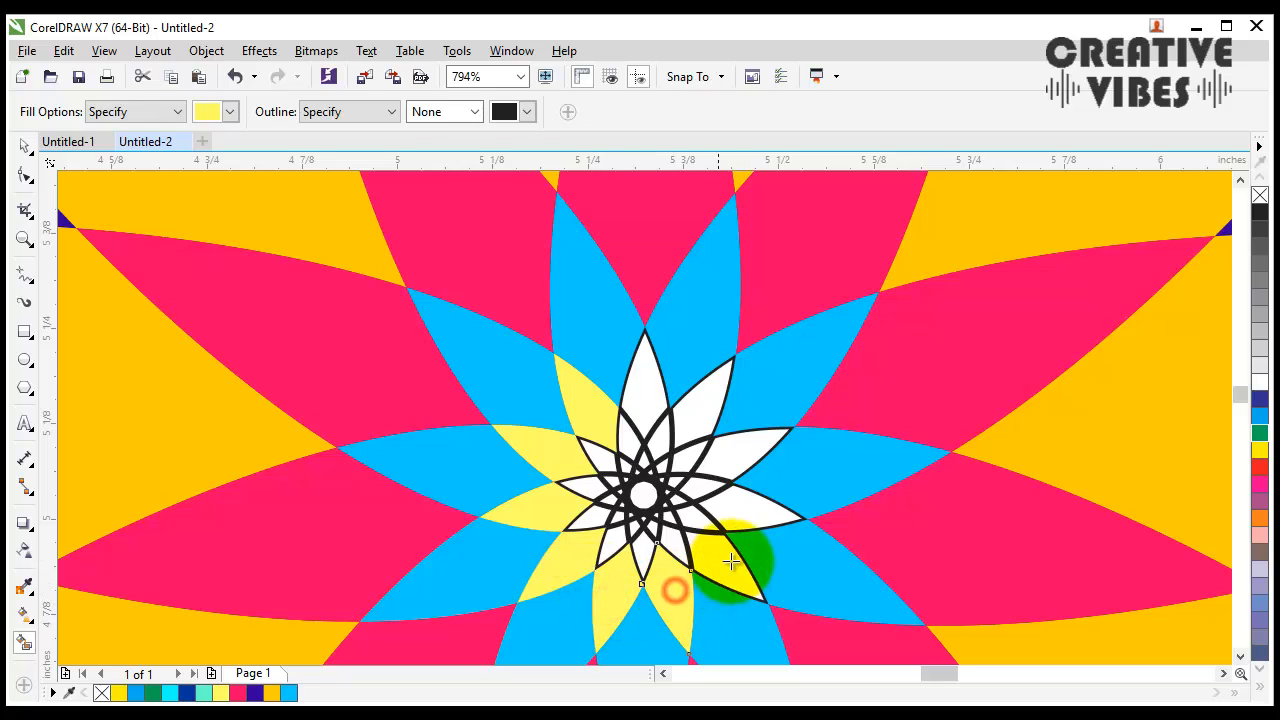
left_click(743, 513)
left_click(737, 457)
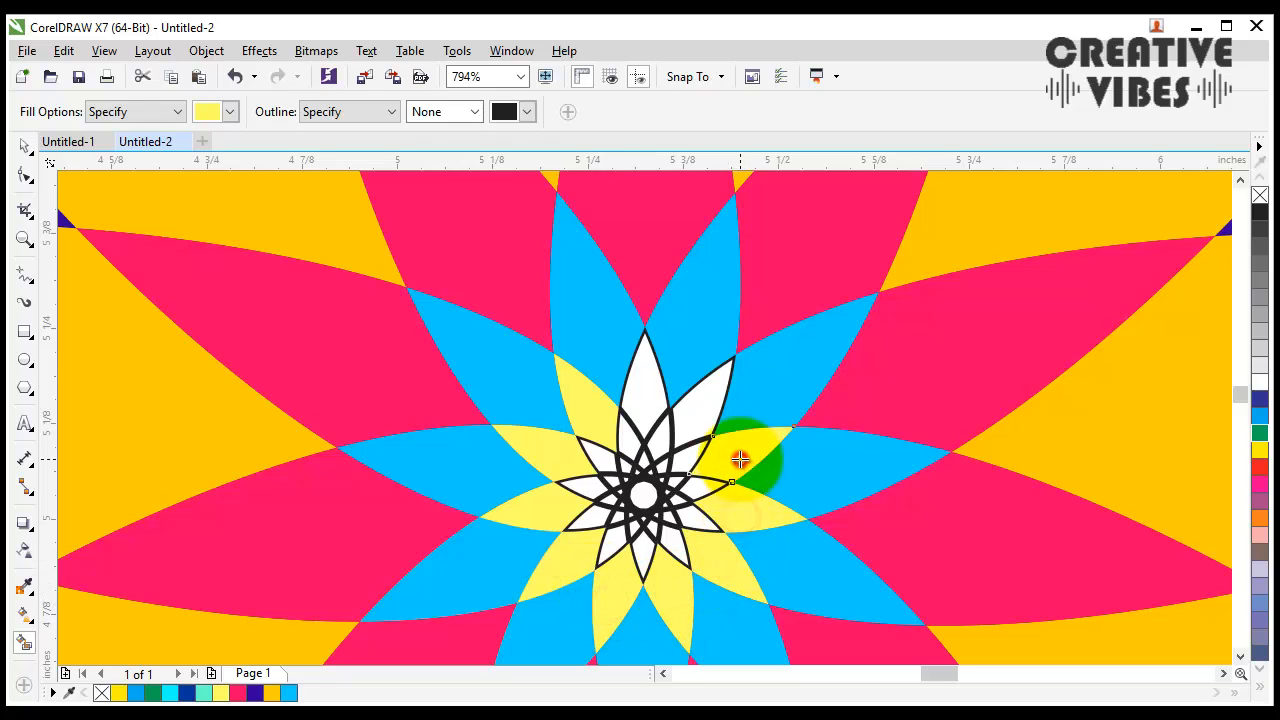
left_click(692, 402)
left_click(651, 372)
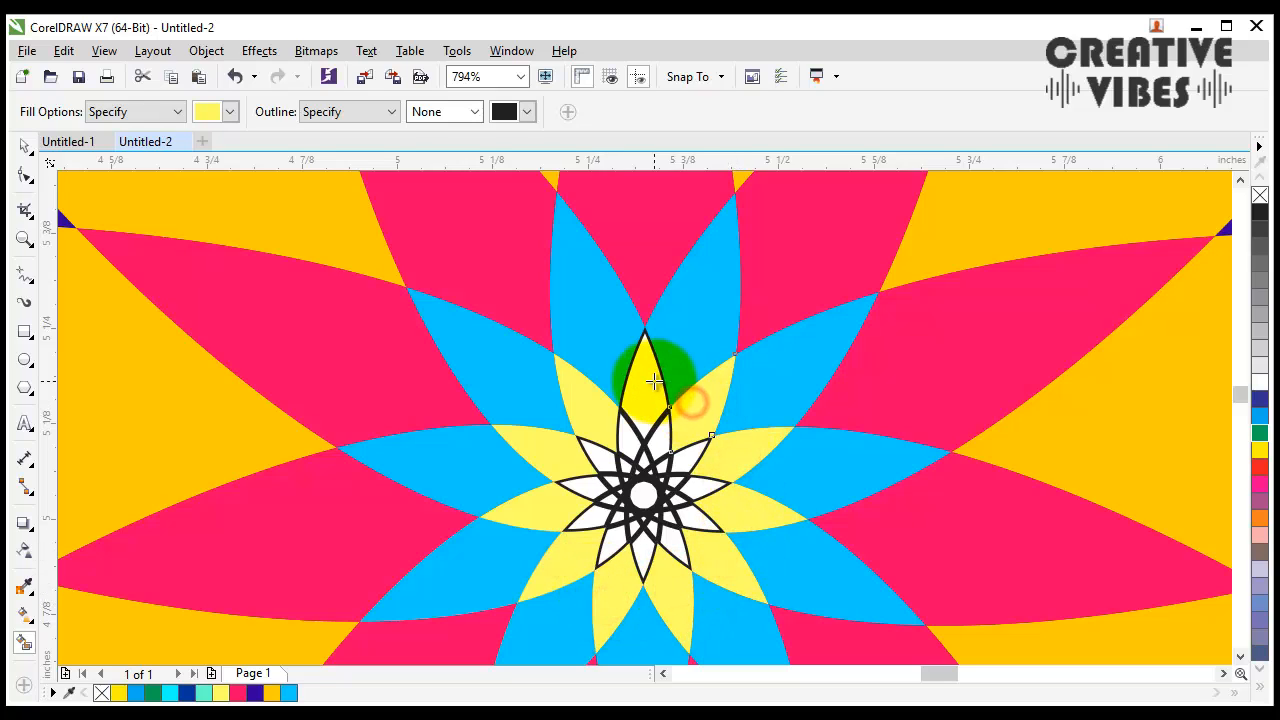
Step: Smart Fill all eleven segments of the sixth ring, inside the light yellow ring, with light pink
left_click(230, 112)
left_click(300, 206)
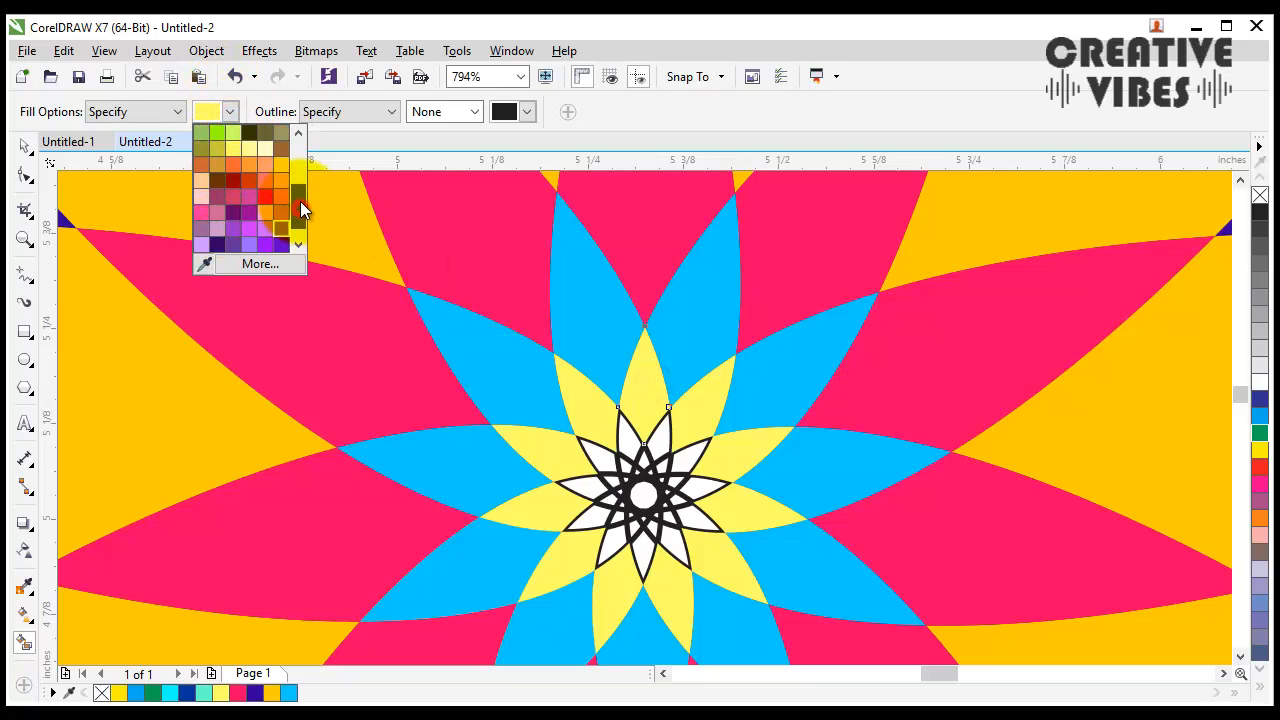
left_click(300, 201)
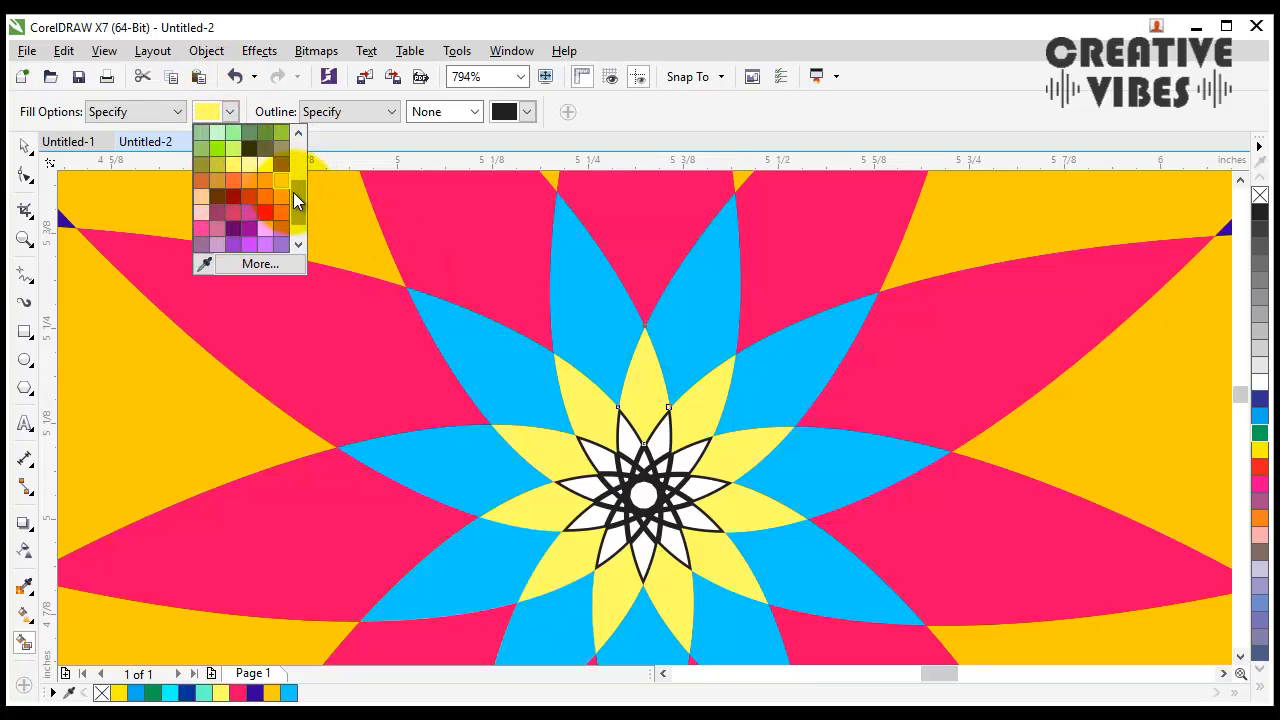
left_click_drag(296, 202, 297, 145)
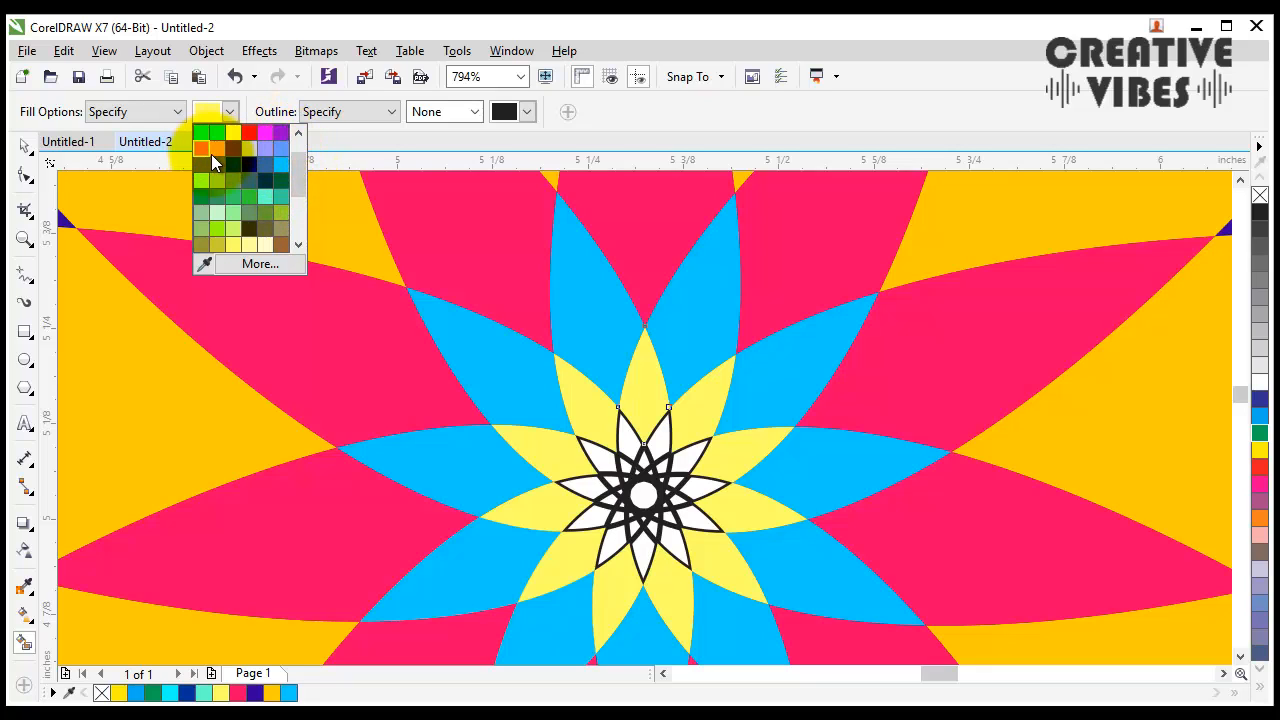
left_click(214, 151)
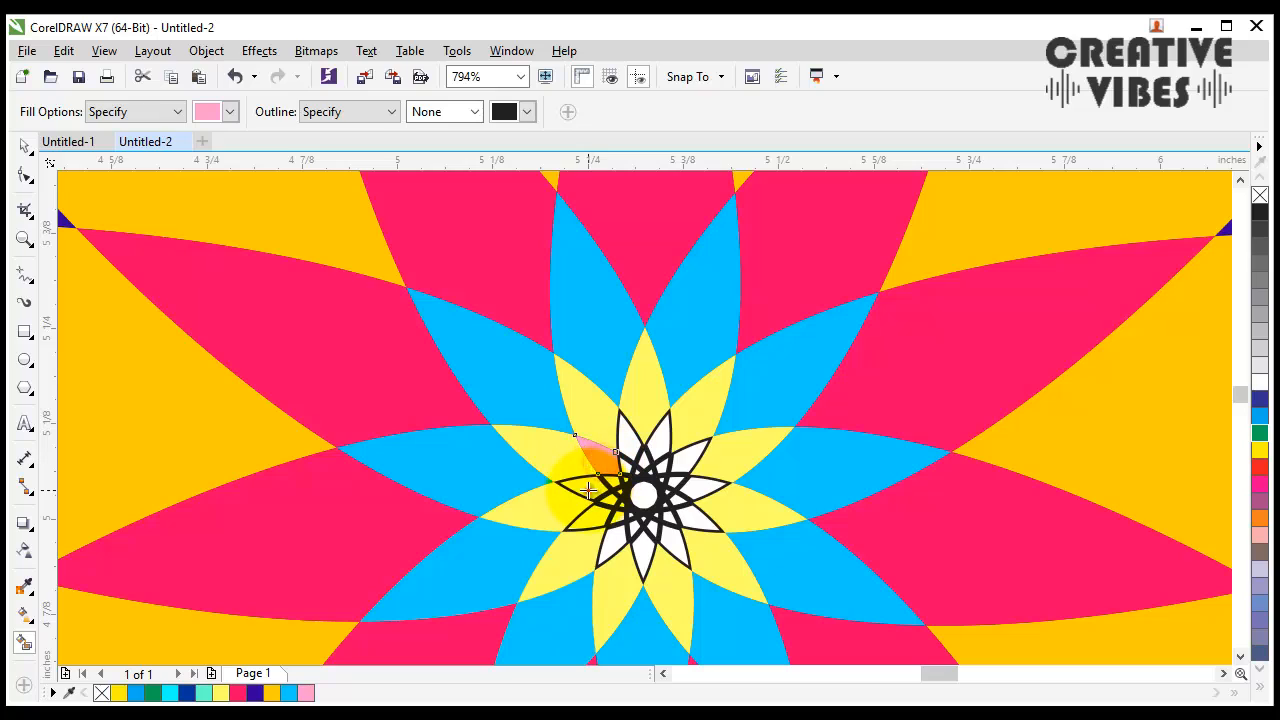
left_click(600, 462)
left_click(585, 487)
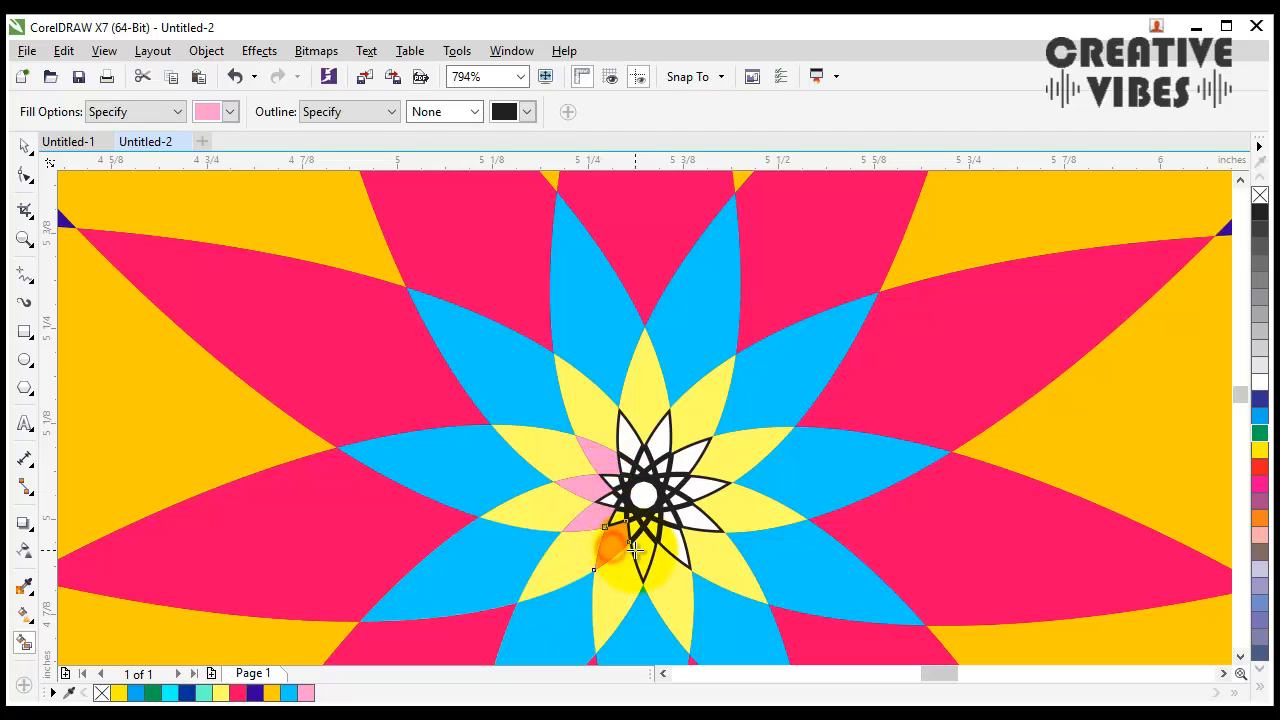
left_click(641, 552)
left_click(690, 518)
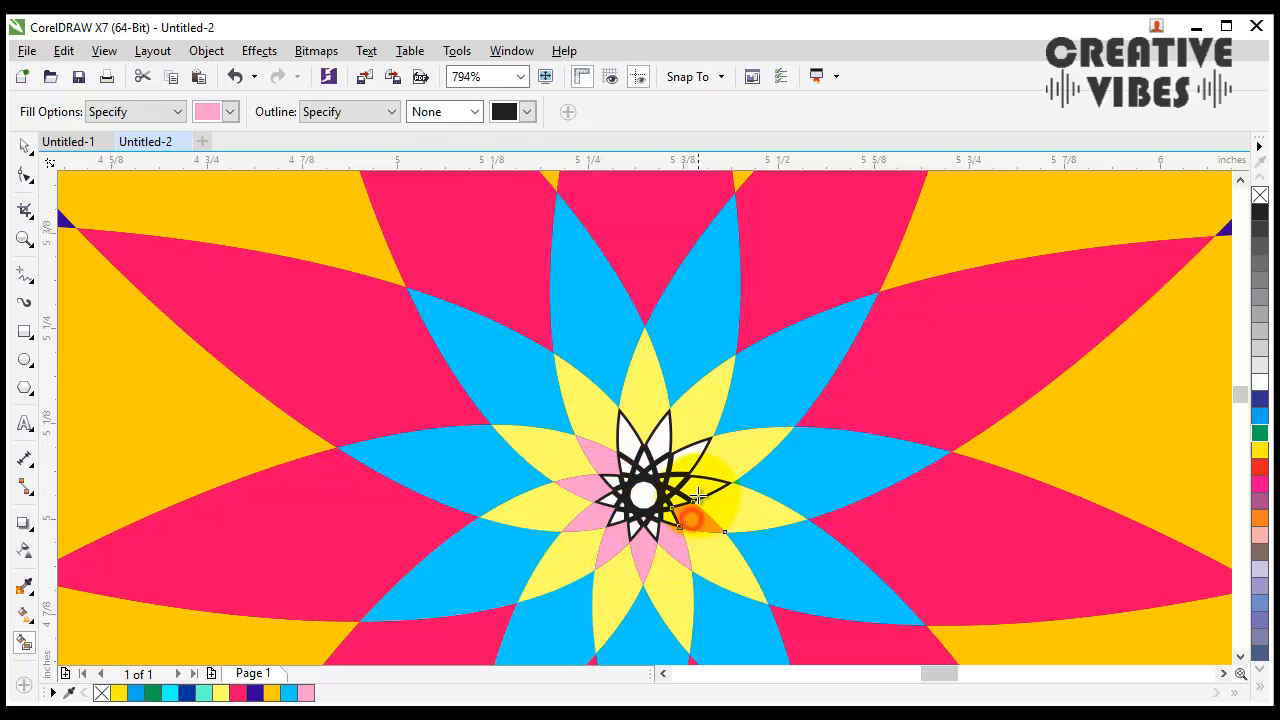
left_click(678, 448)
left_click(633, 432)
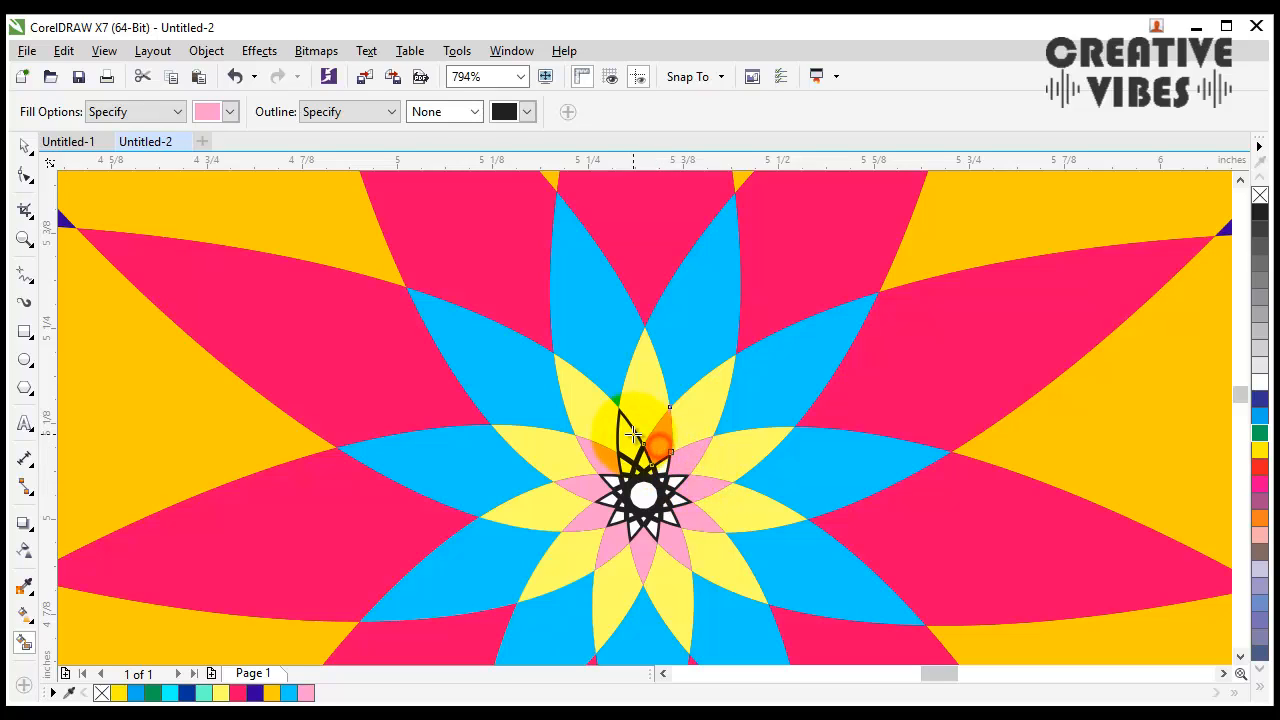
Step: Smart Fill the segments of the seventh ring, inside the light pink ring, with golden yellow
left_click(230, 111)
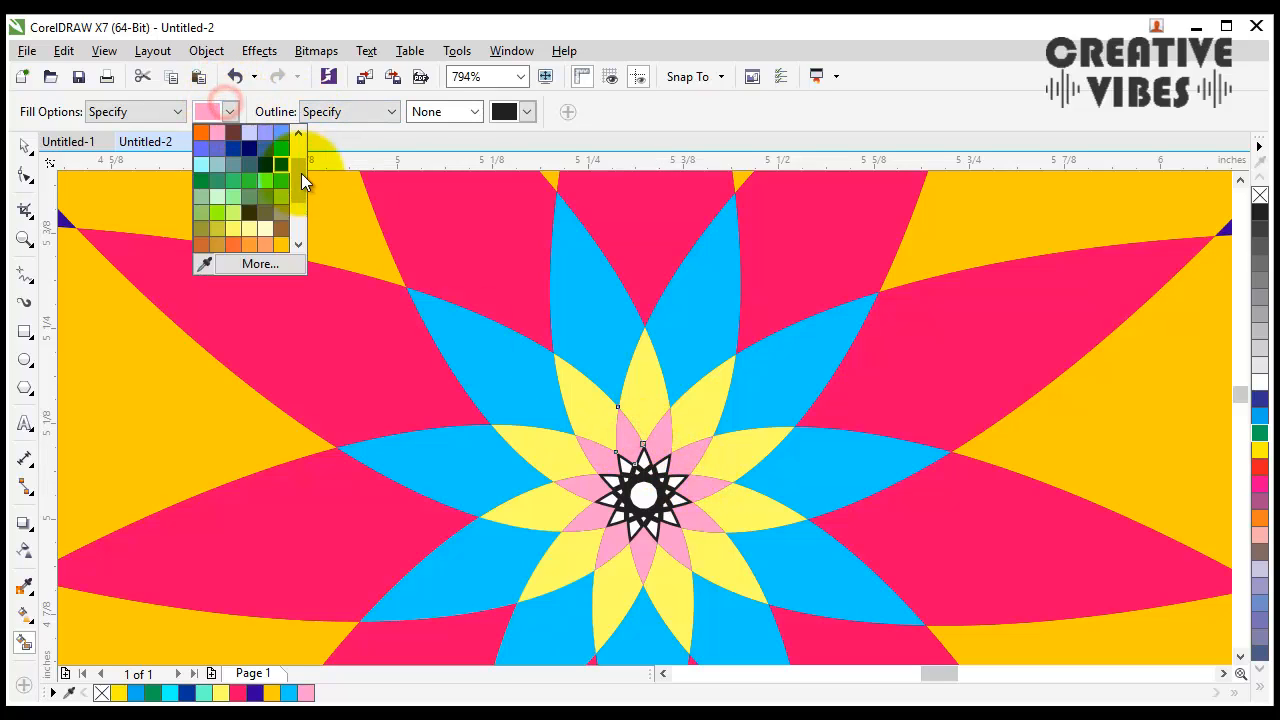
left_click(284, 242)
left_click(610, 462)
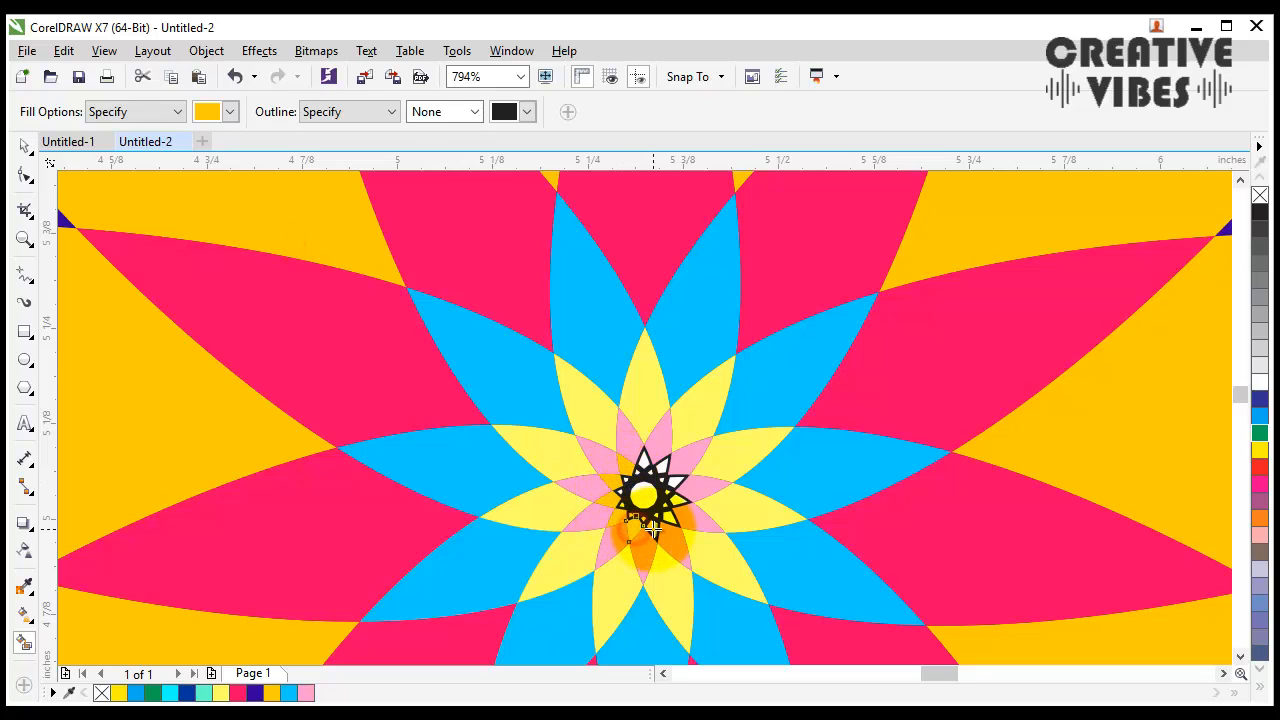
left_click(672, 518)
left_click(678, 477)
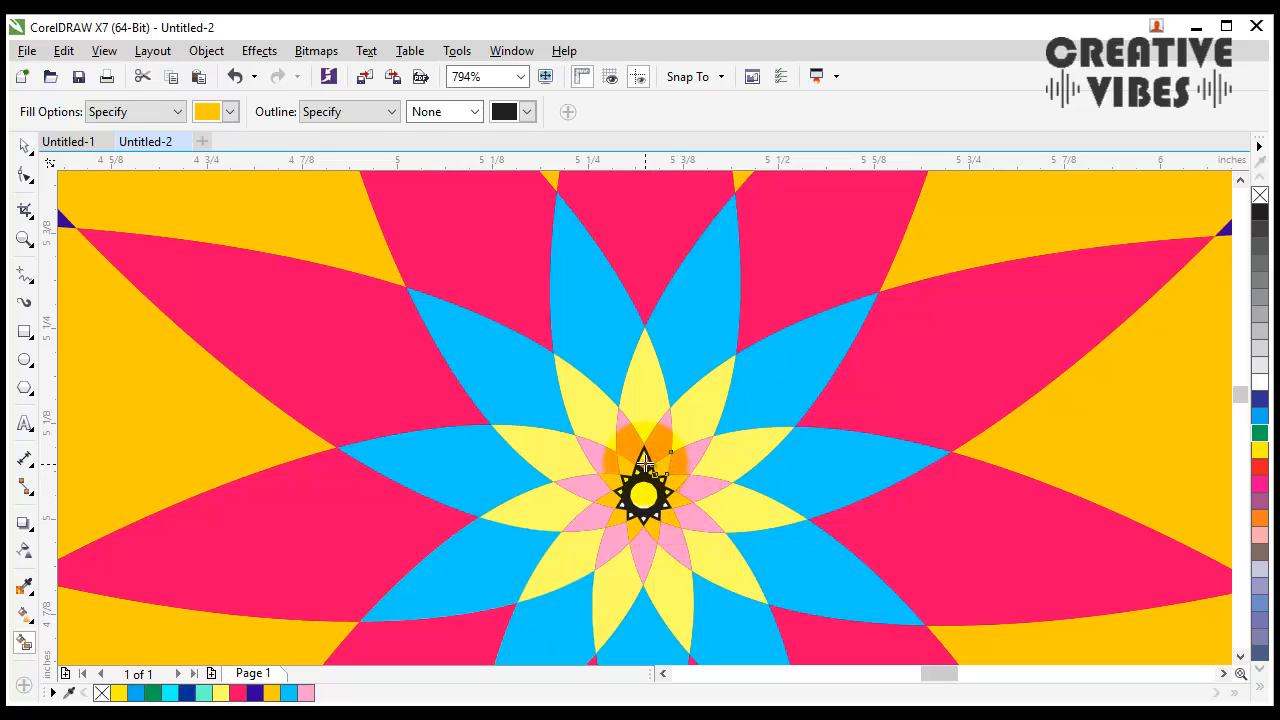
left_click(1120, 341)
Step: Smart Fill the six upper and side segments of the eighth ring, inside the golden yellow ring, with sky blue
key("shift+F2")
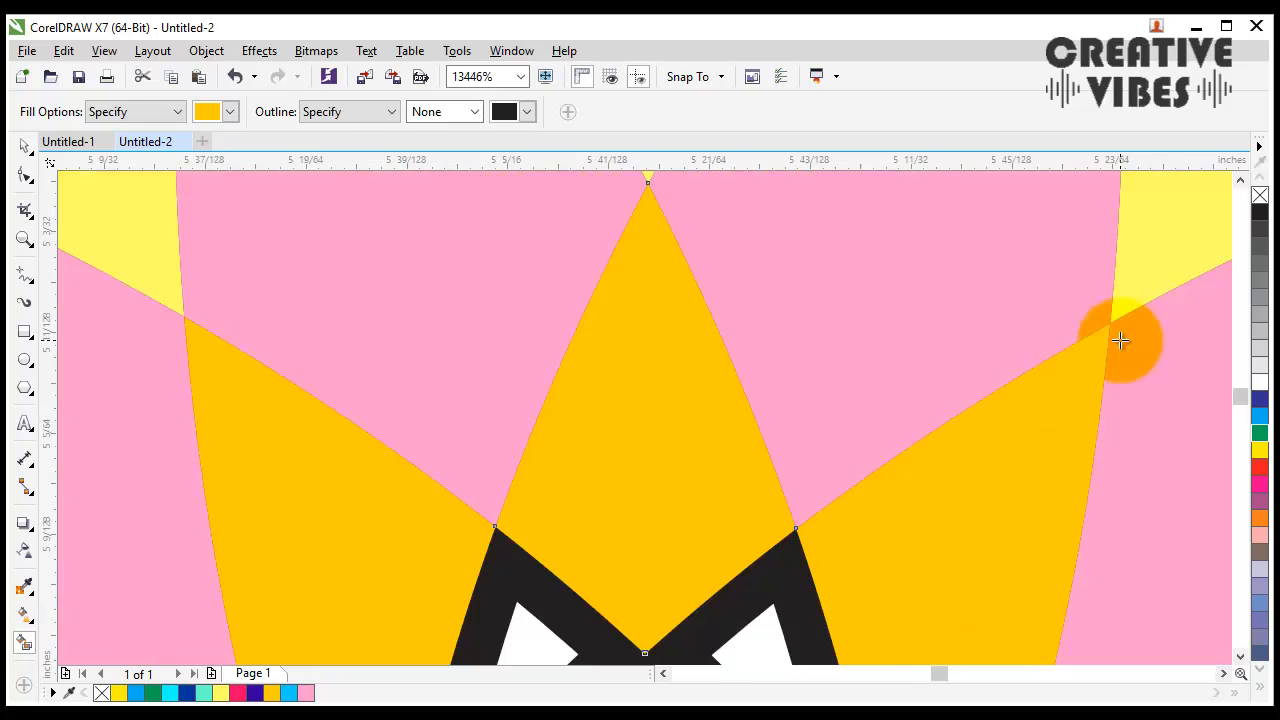
left_click(1241, 656)
left_click(1241, 656)
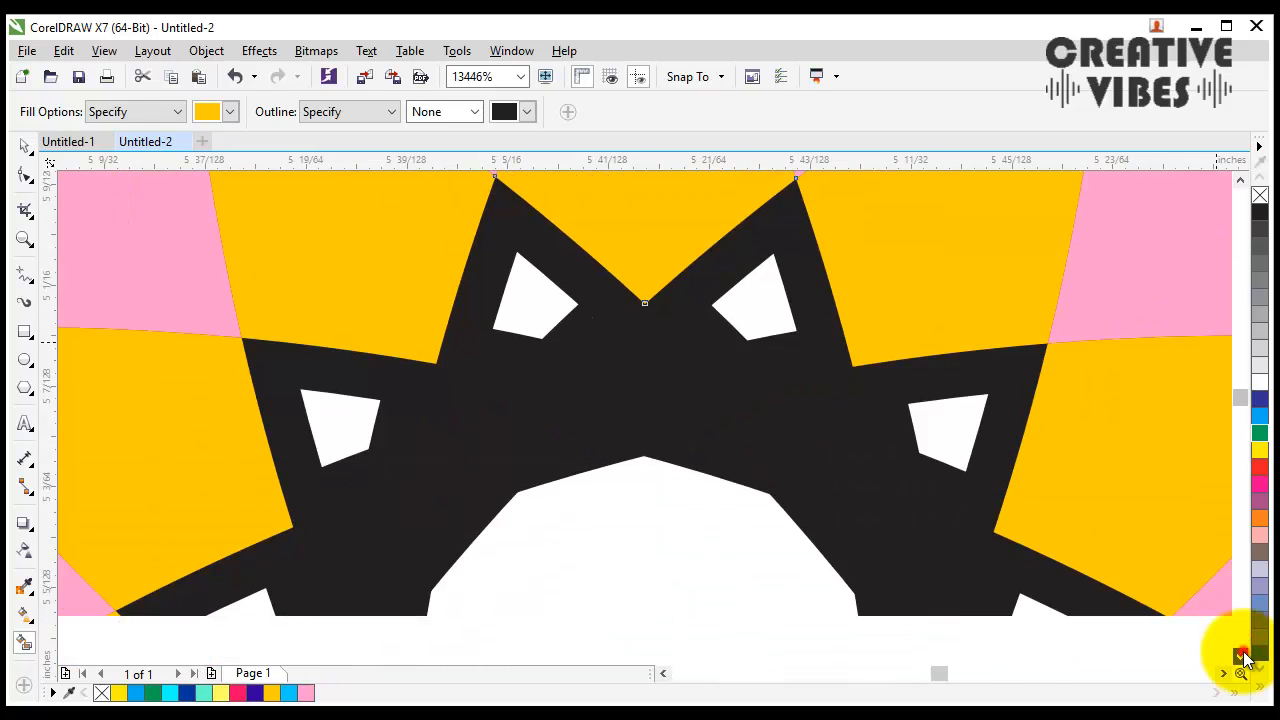
left_click(233, 112)
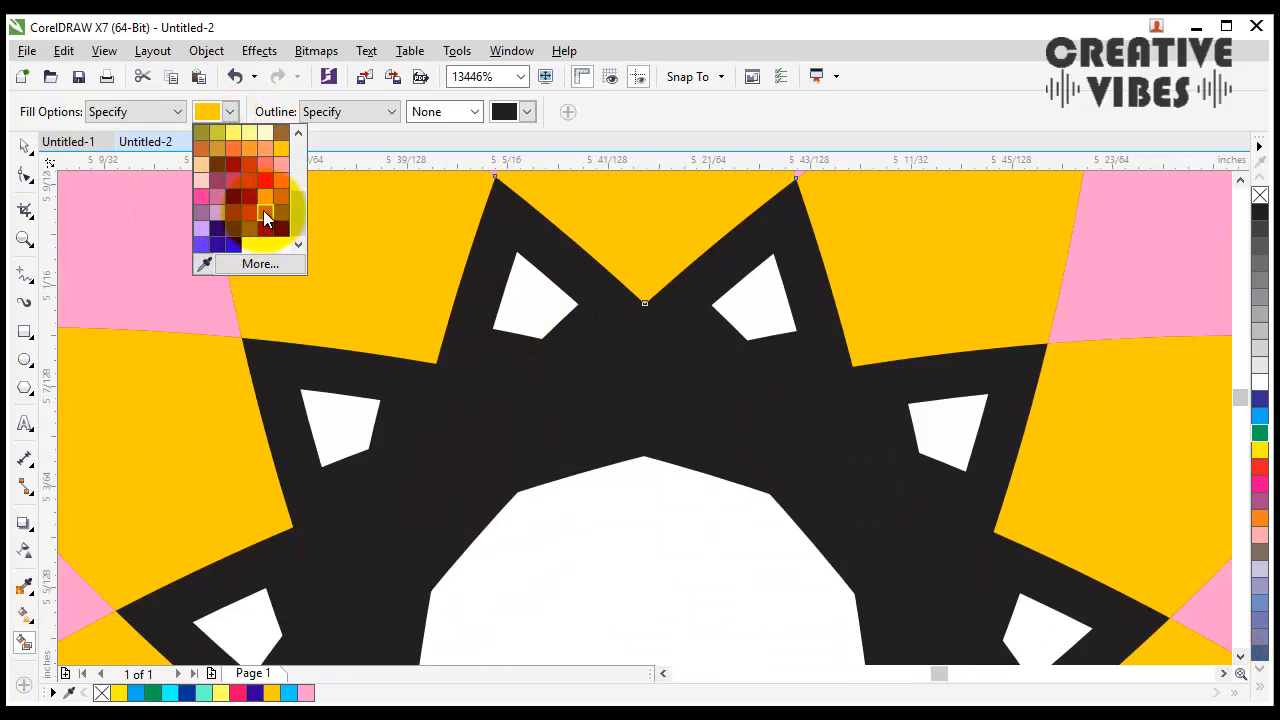
left_click_drag(296, 209, 291, 171)
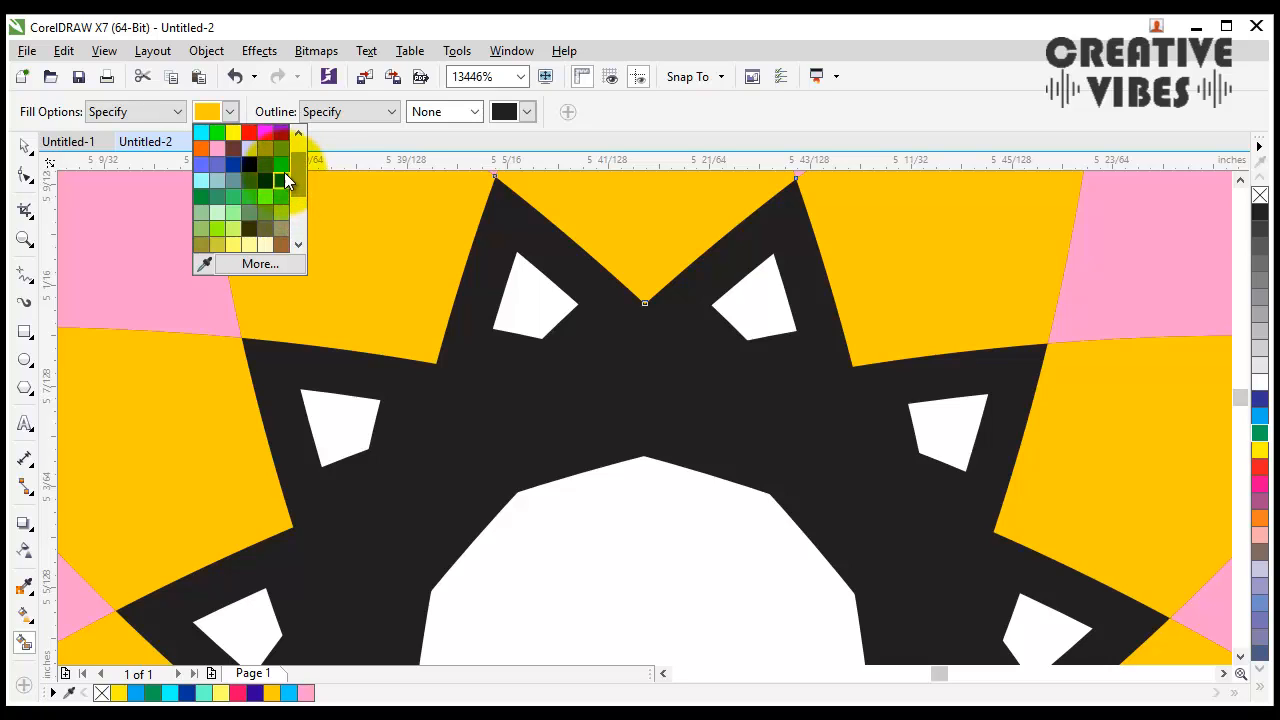
left_click(284, 167)
left_click(524, 289)
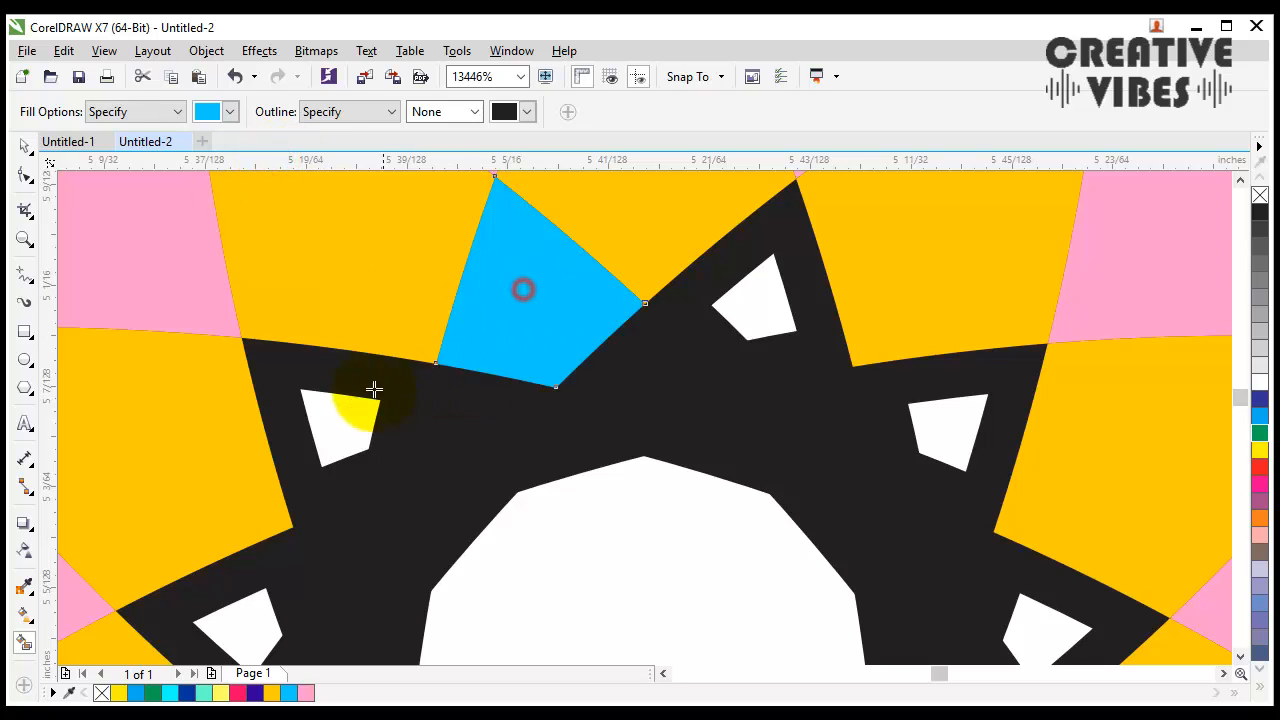
left_click(353, 395)
left_click(255, 598)
left_click(753, 311)
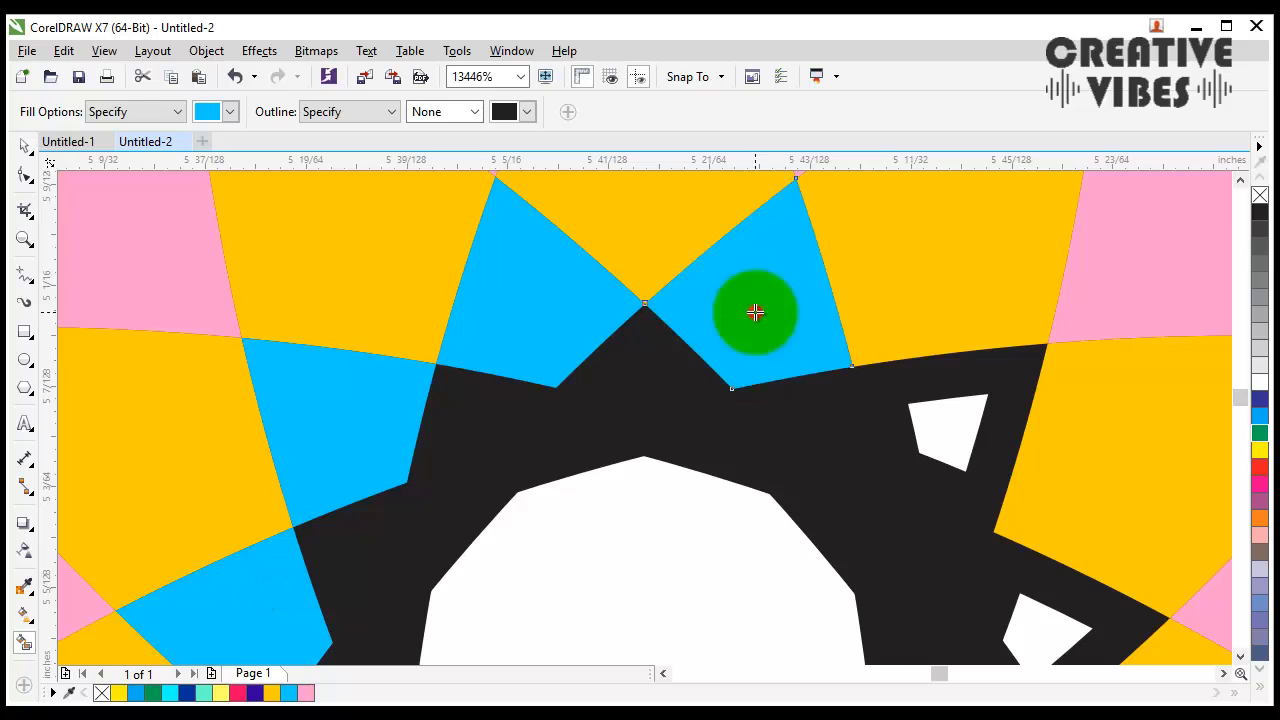
left_click(921, 390)
left_click(1072, 590)
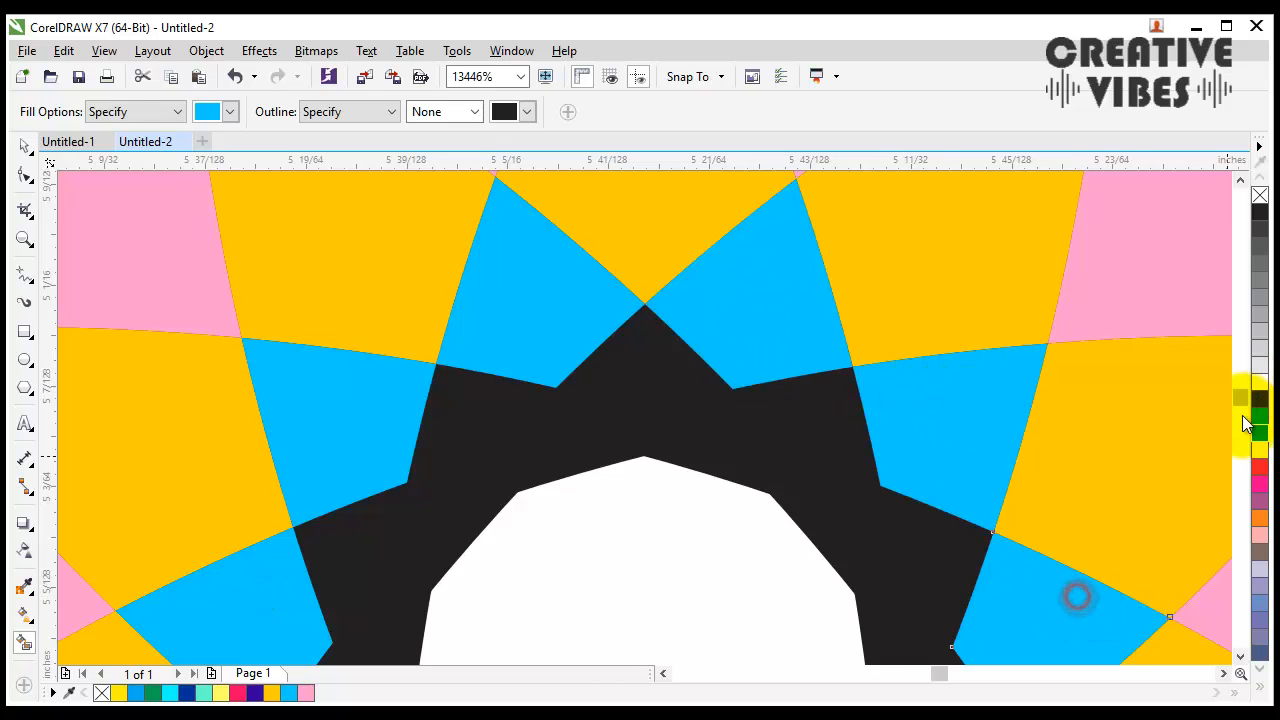
Step: Fill the five lower segments of the eighth ring with sky blue to complete it
left_click(1239, 660)
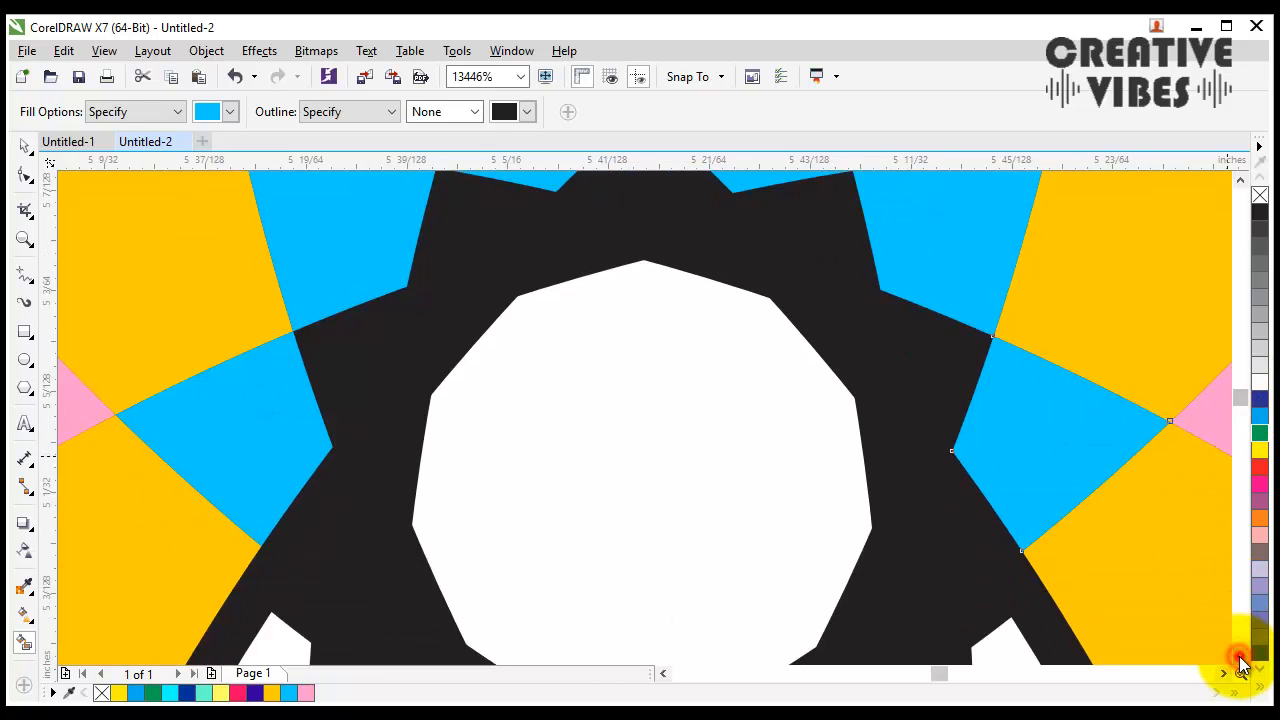
left_click(996, 527)
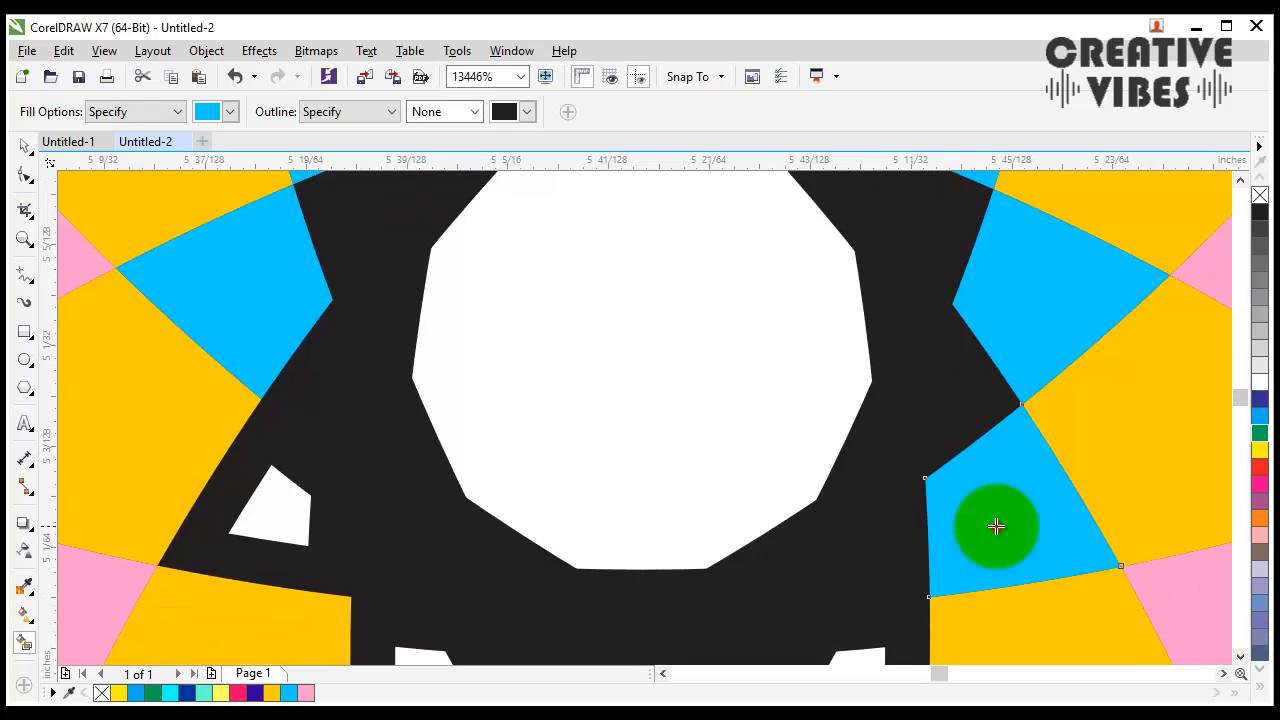
left_click(303, 506)
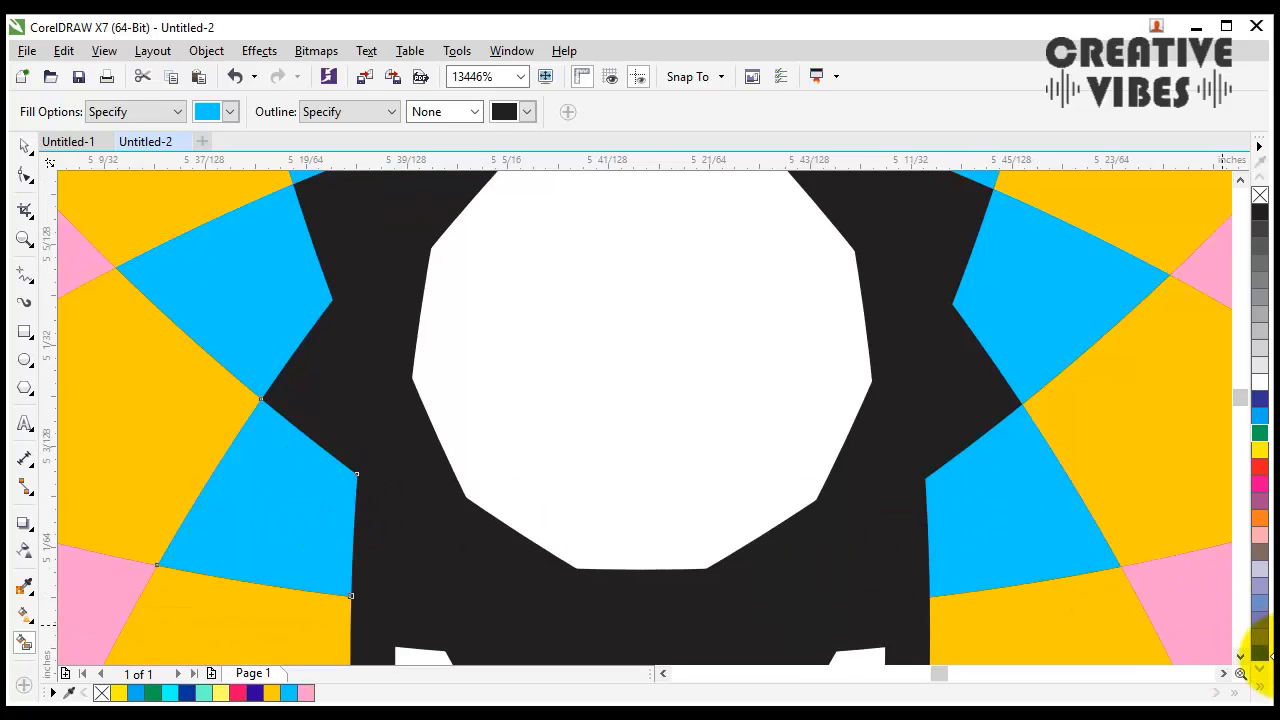
left_click(1240, 657)
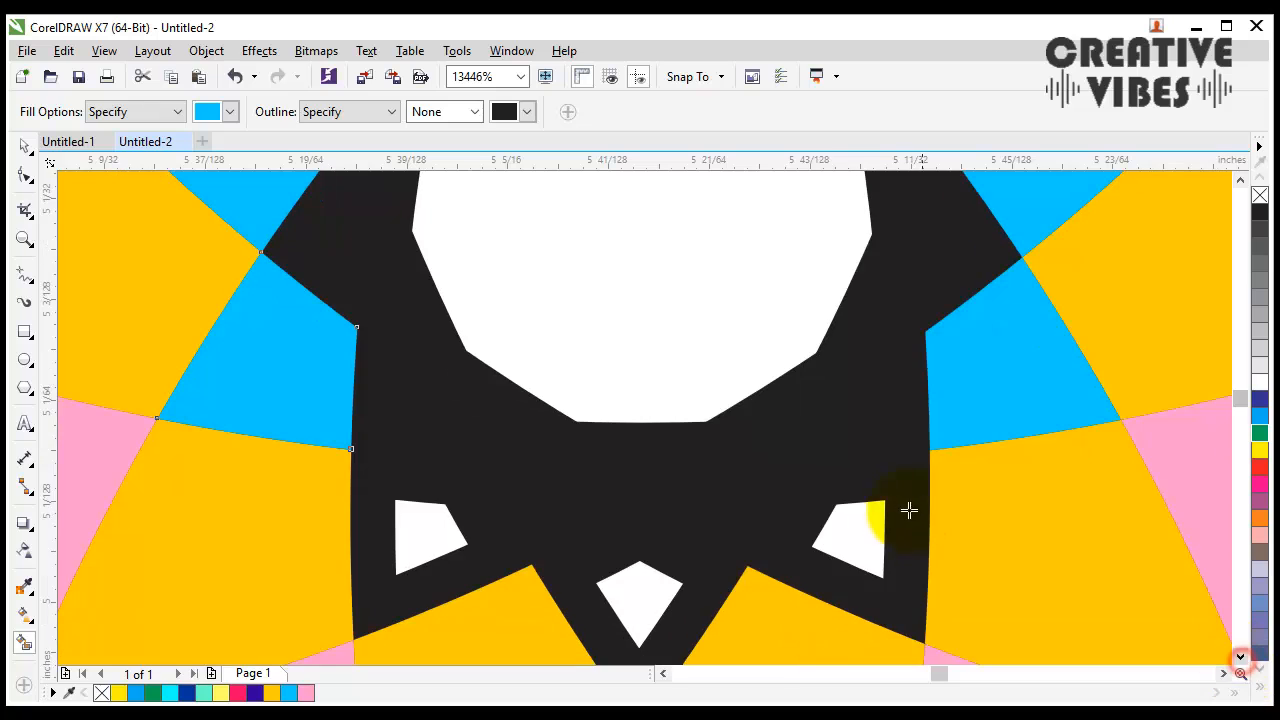
left_click(885, 502)
left_click(626, 583)
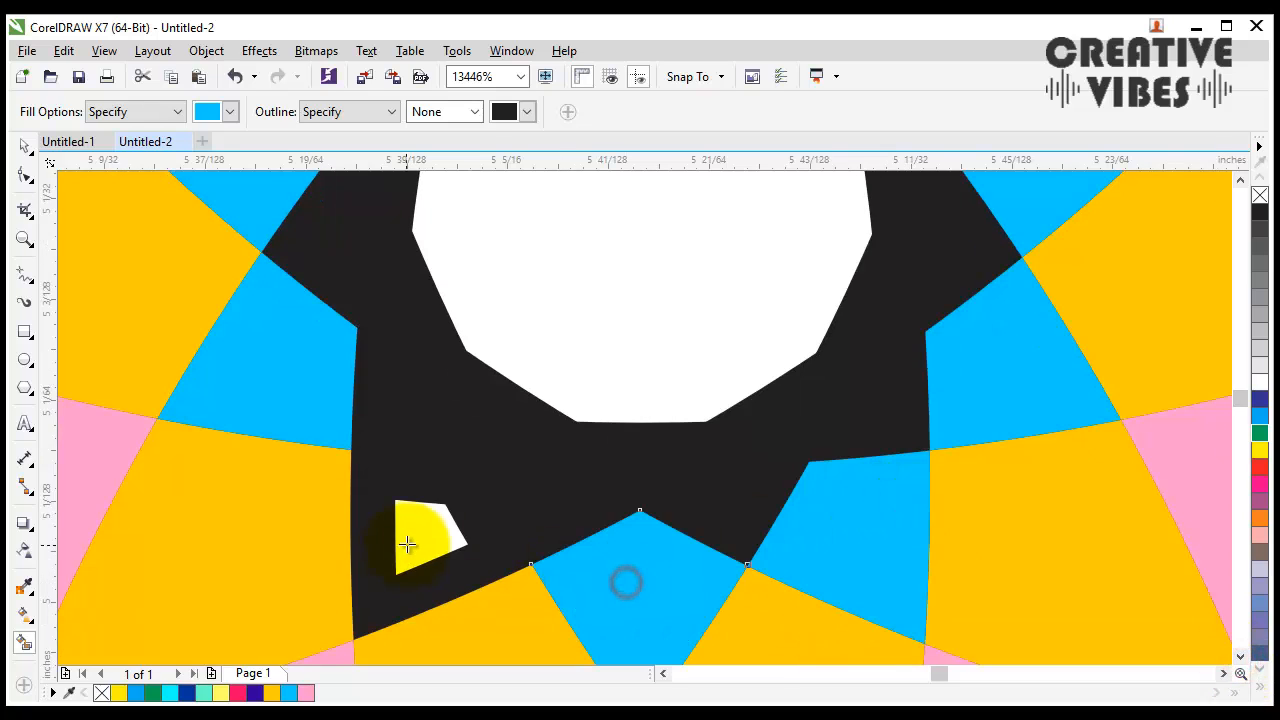
left_click(418, 528)
Step: Smart Fill the white polygon at the flower's centre with light turquoise, undoing the stray fill on the segment beside it
left_click(230, 111)
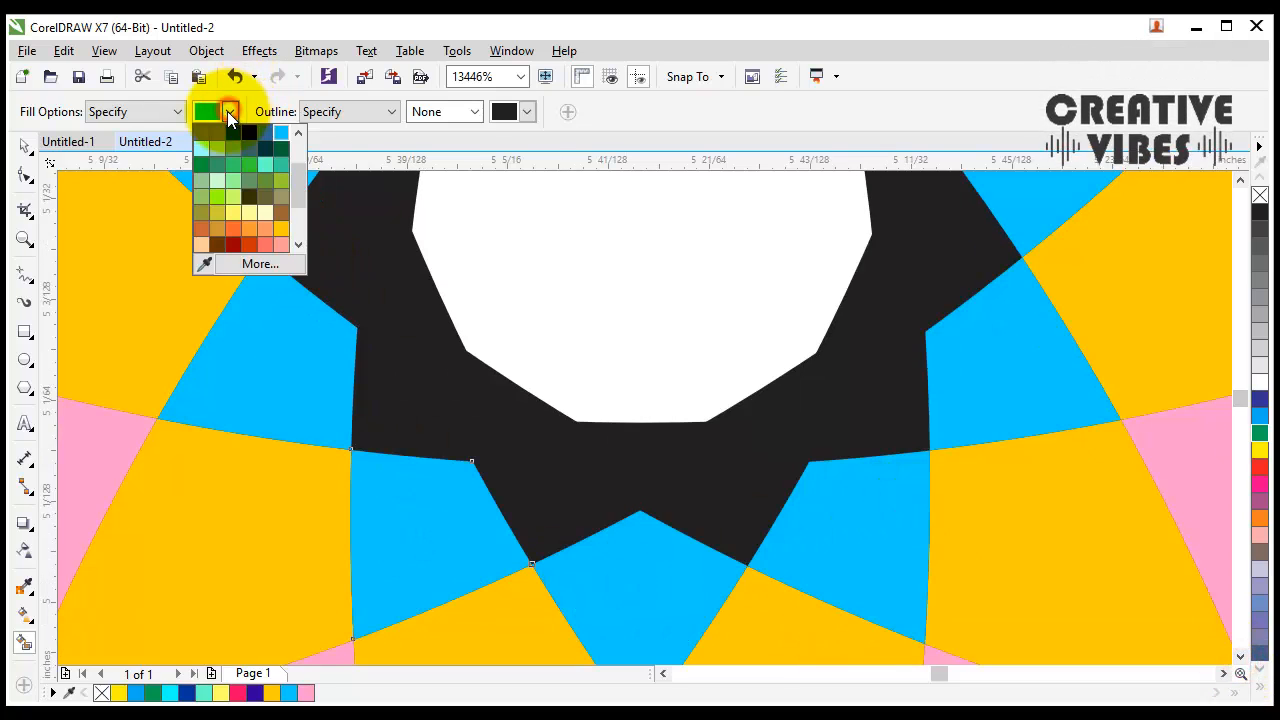
left_click(265, 168)
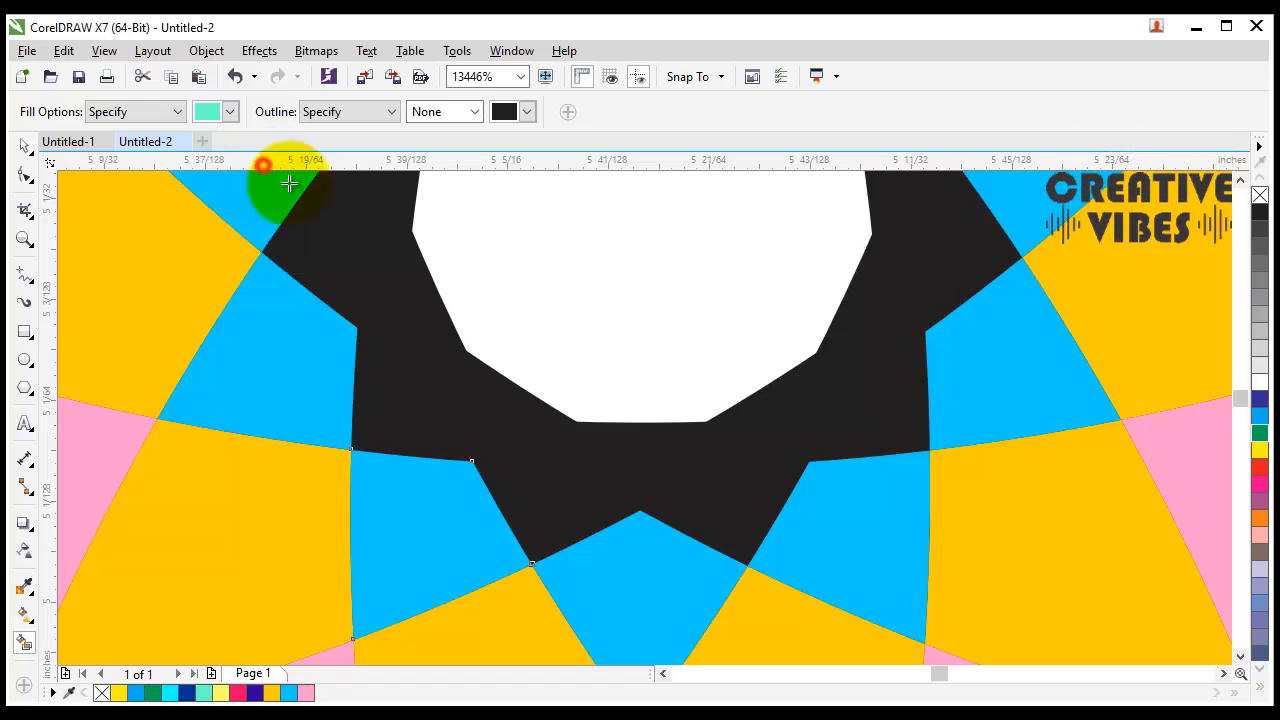
left_click(350, 254)
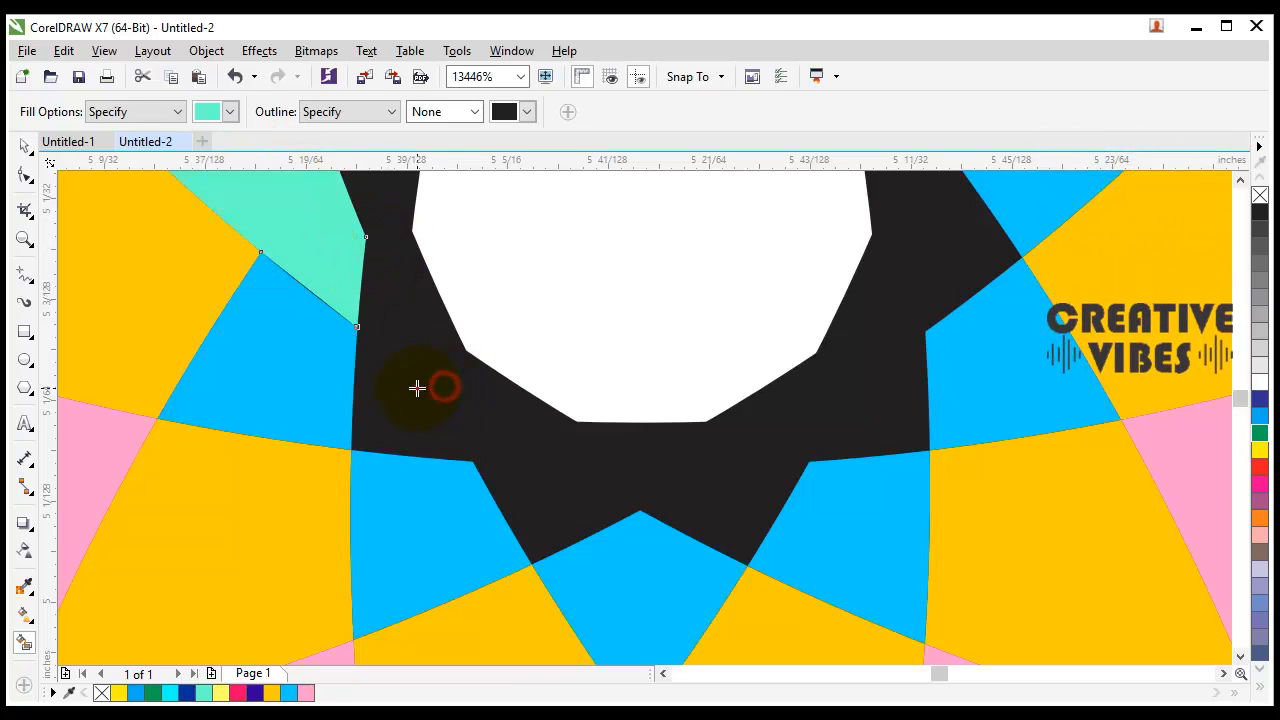
key("ctrl+z")
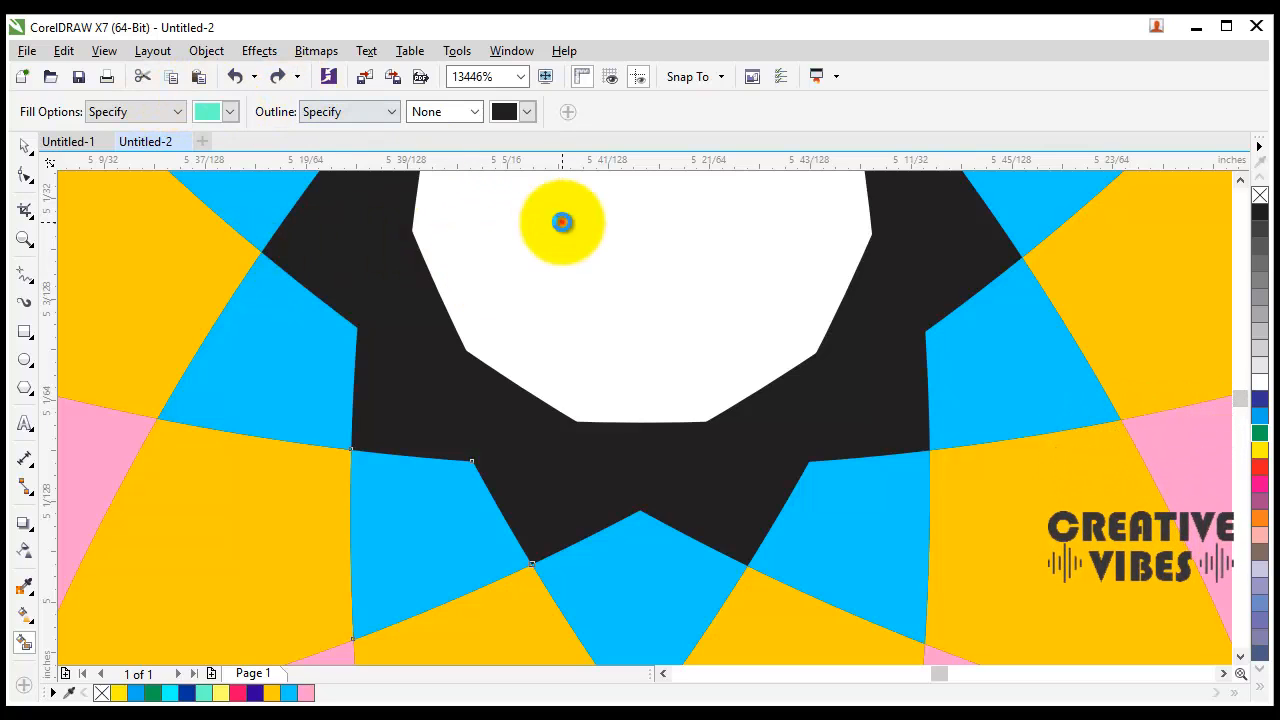
left_click(550, 220)
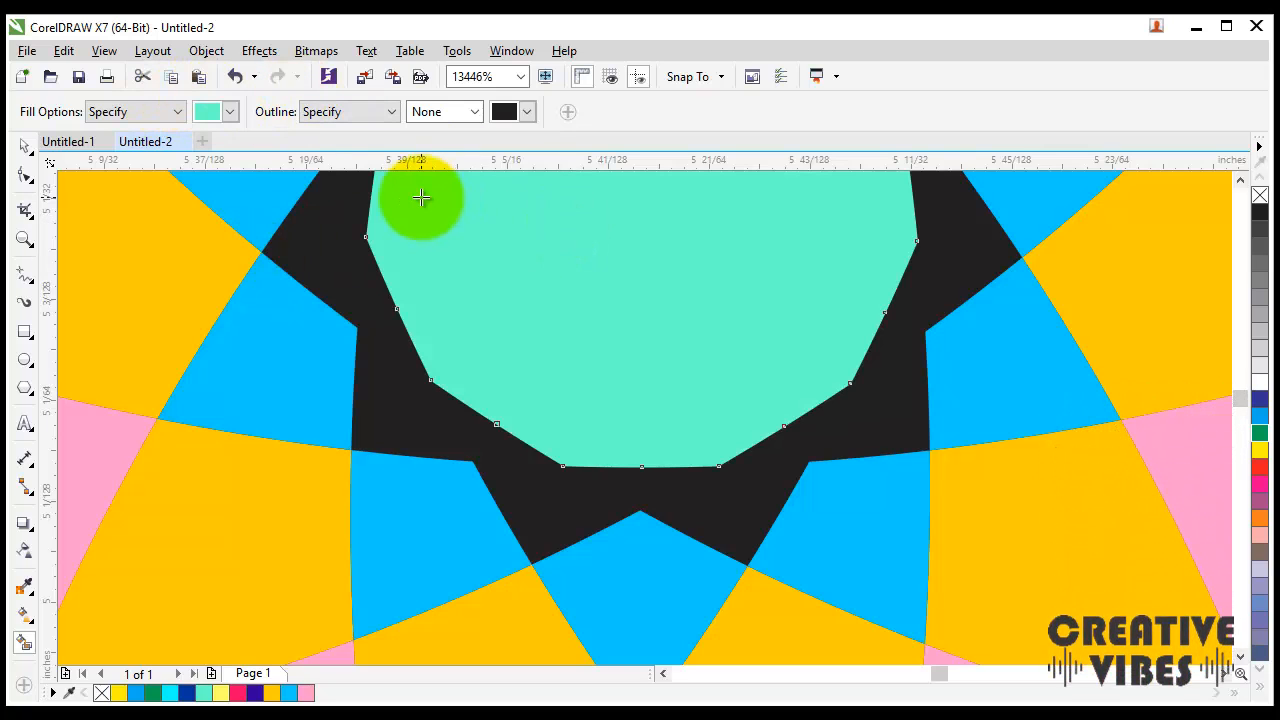
Step: Clear the selection with the Pick tool and view the whole coloured flower at 50% zoom
key("shift+F4")
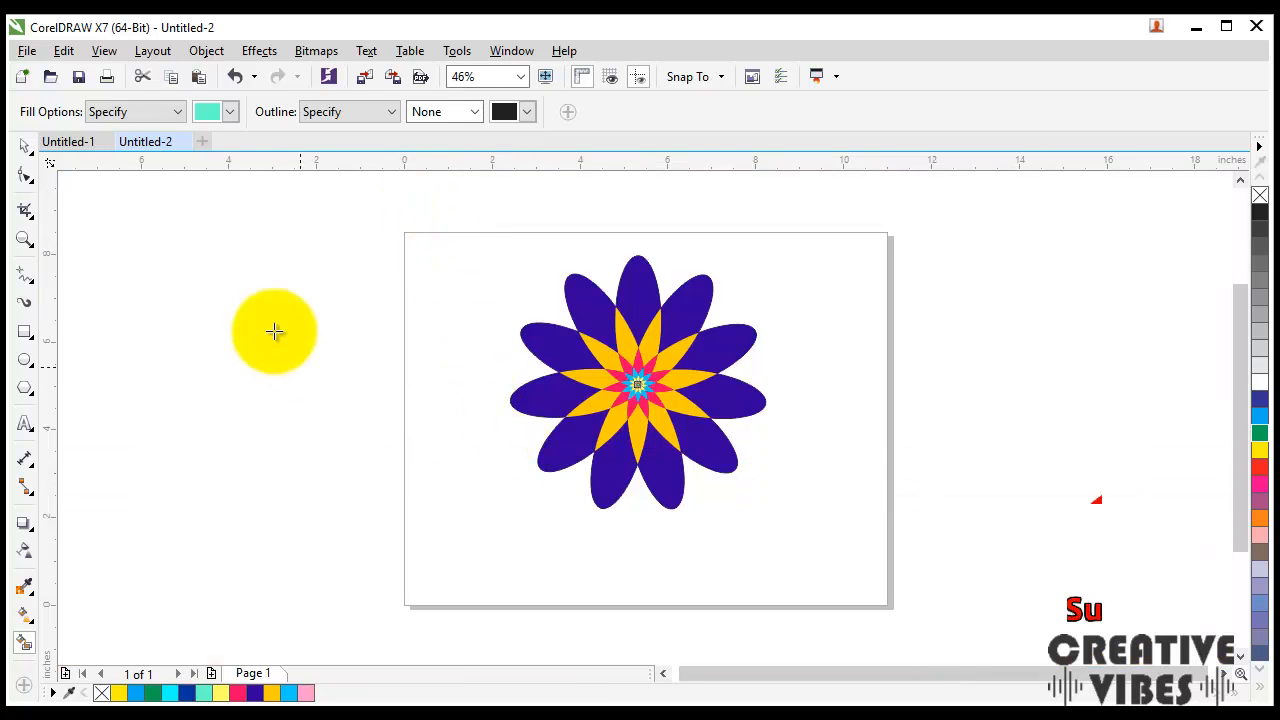
left_click(24, 148)
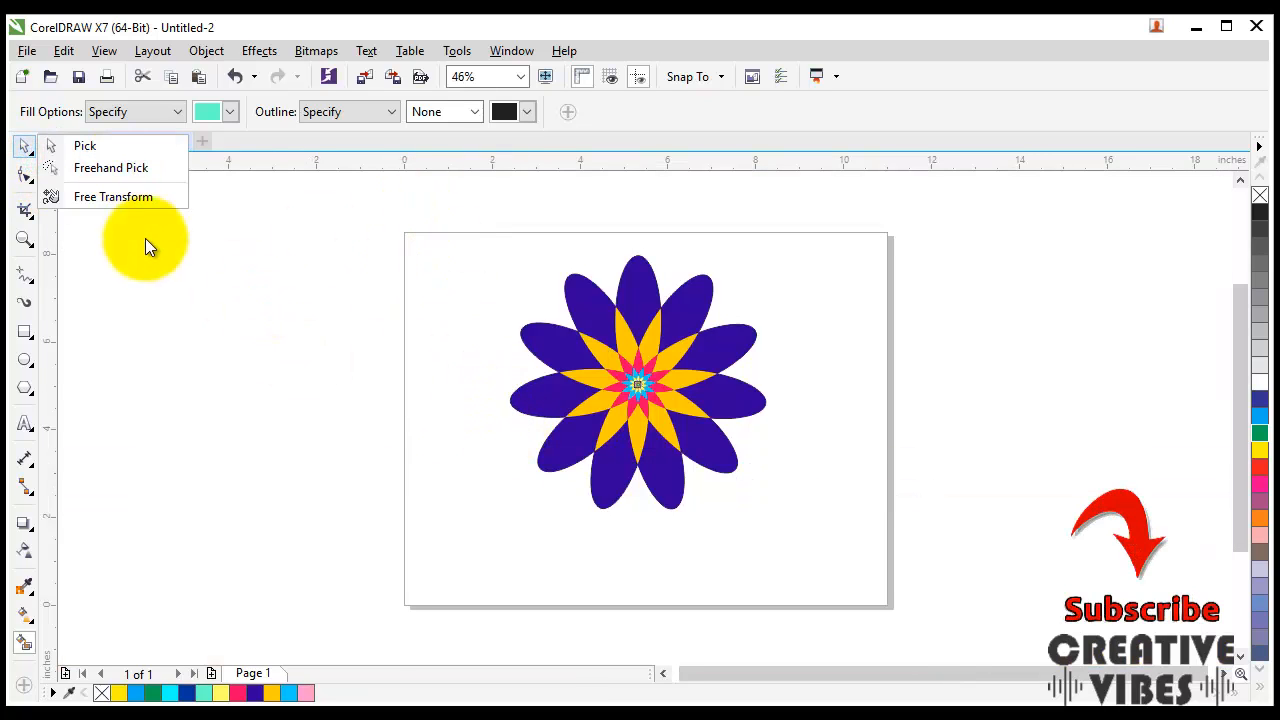
left_click(100, 145)
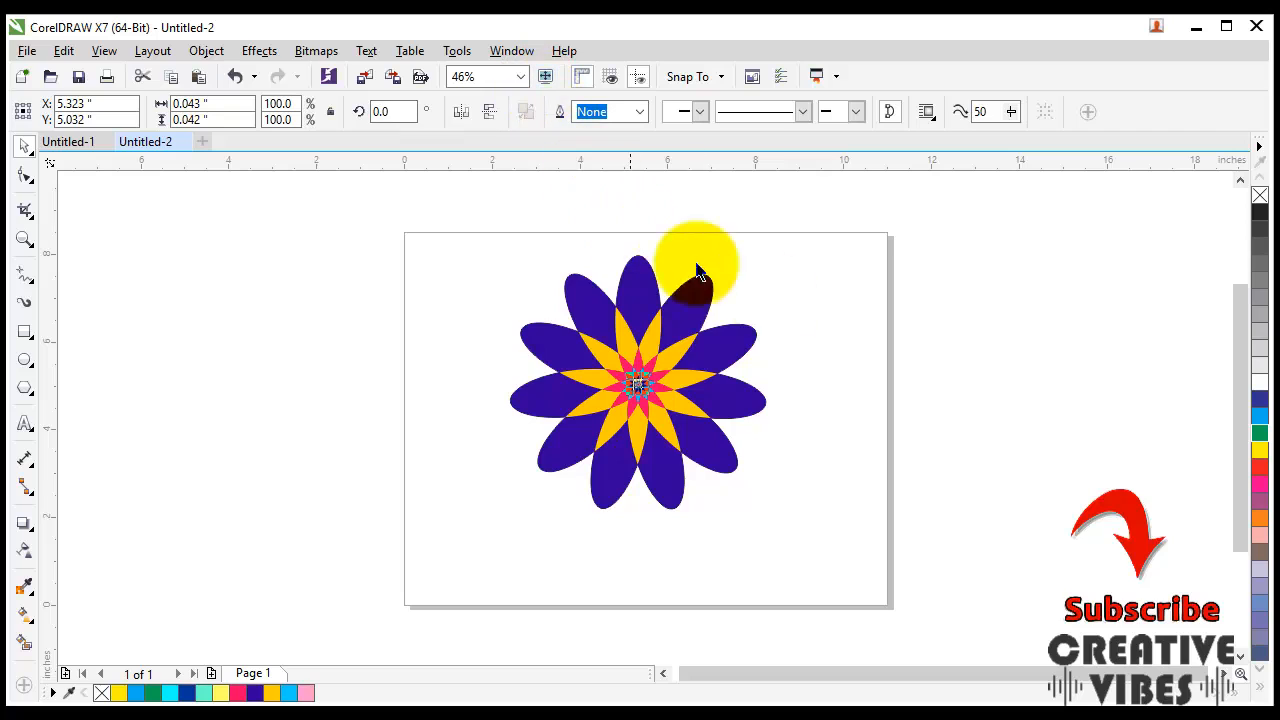
left_click(843, 351)
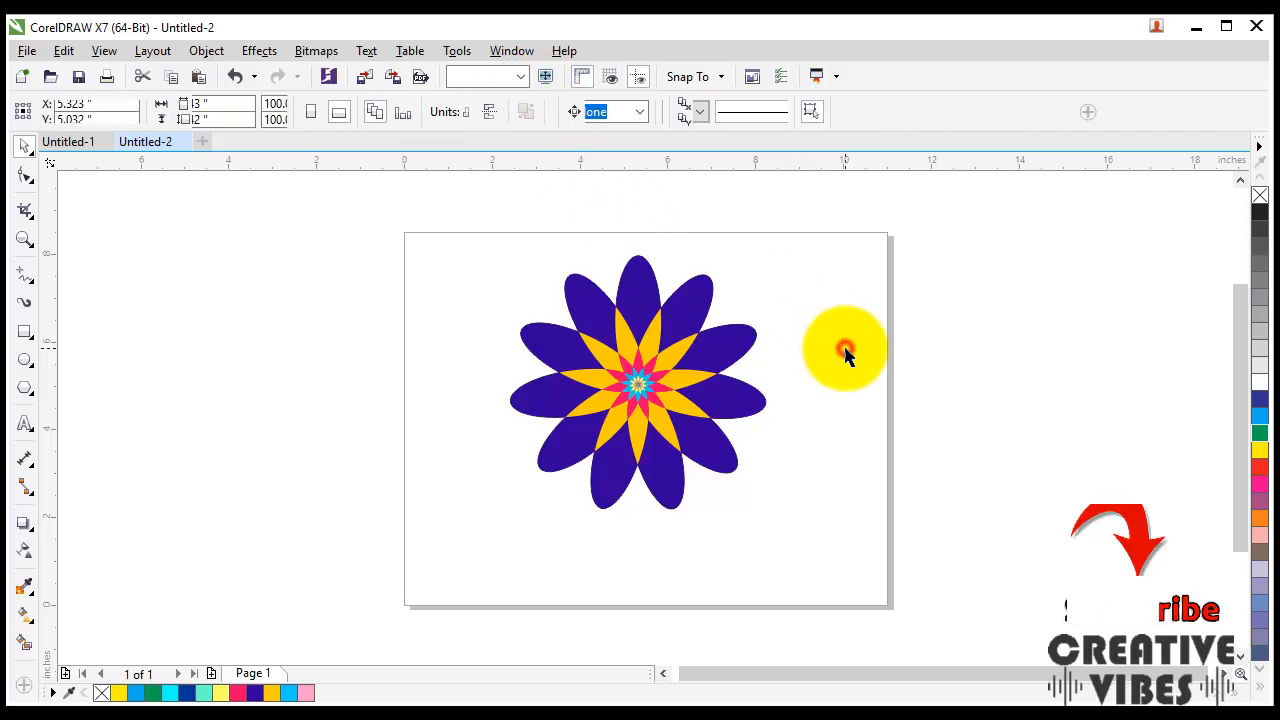
left_click(520, 76)
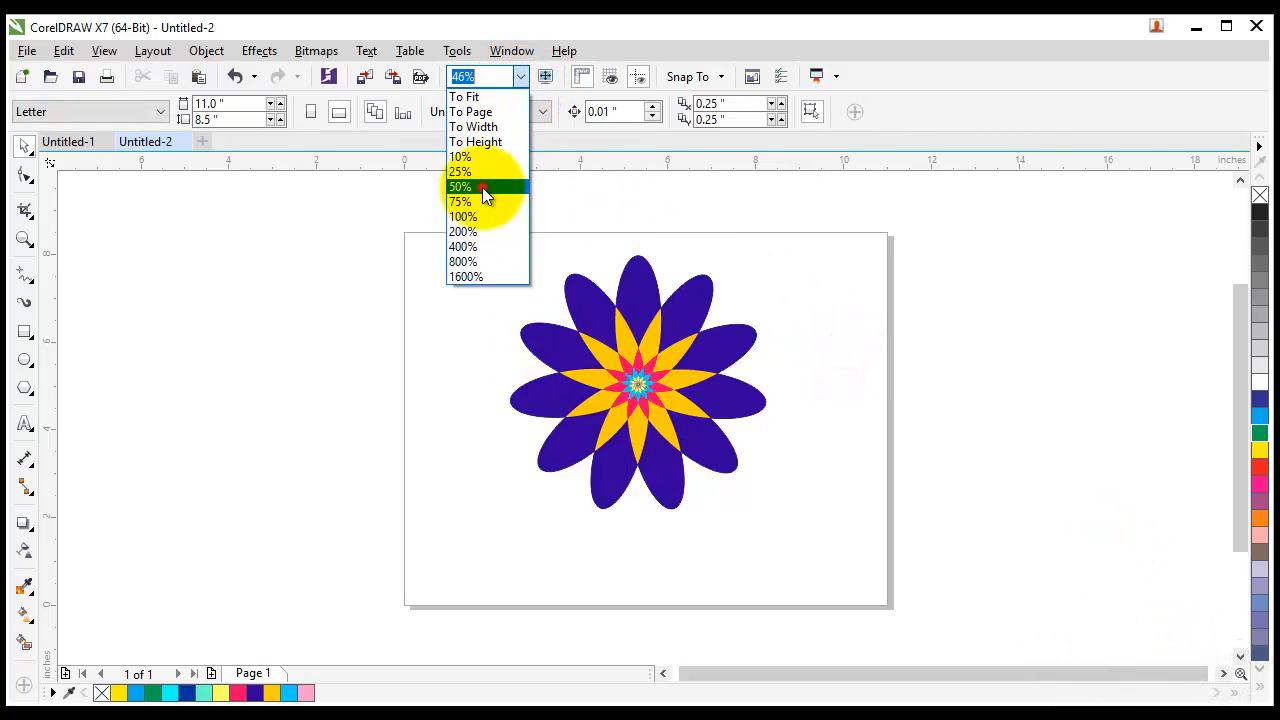
left_click(482, 187)
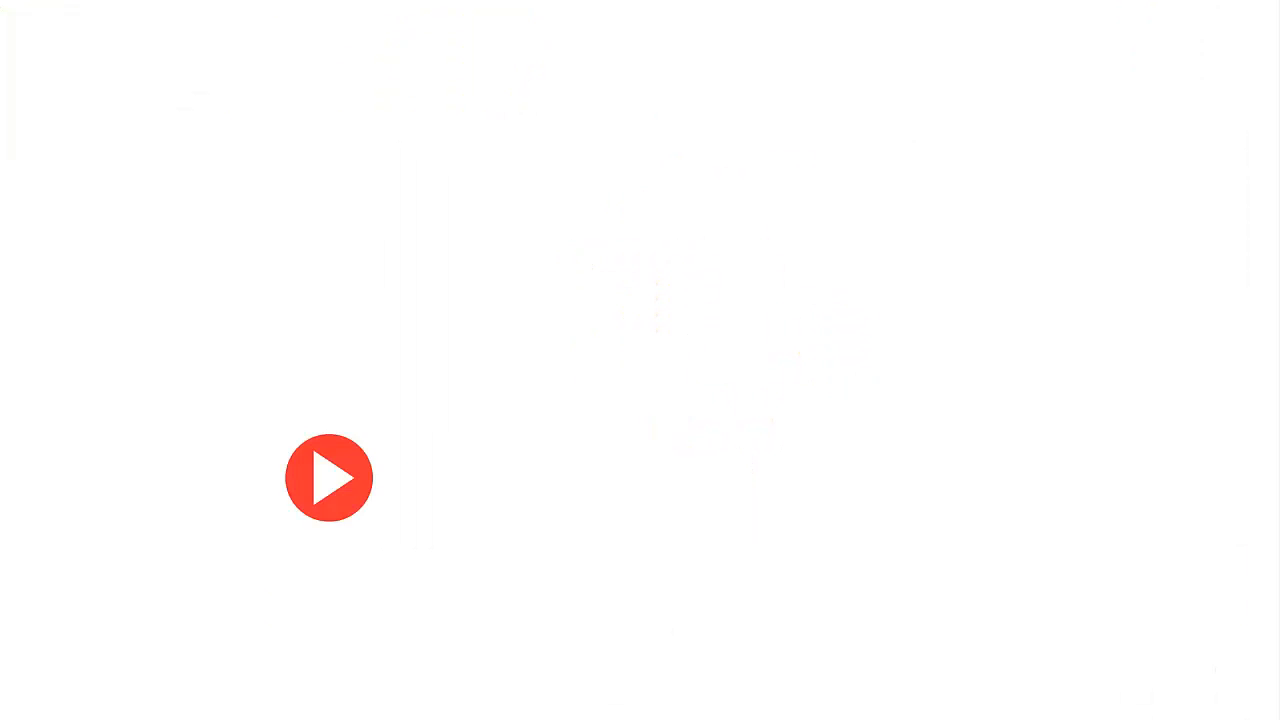